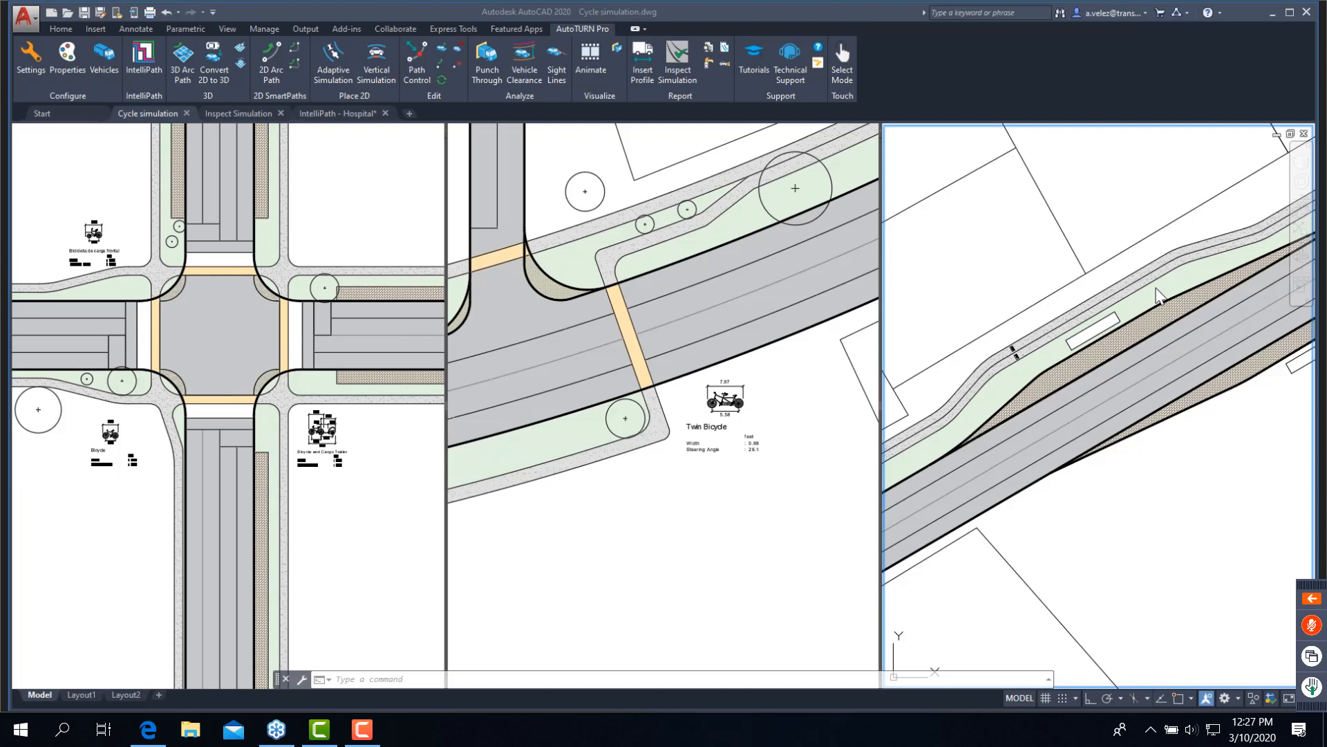
left_click(1307, 146)
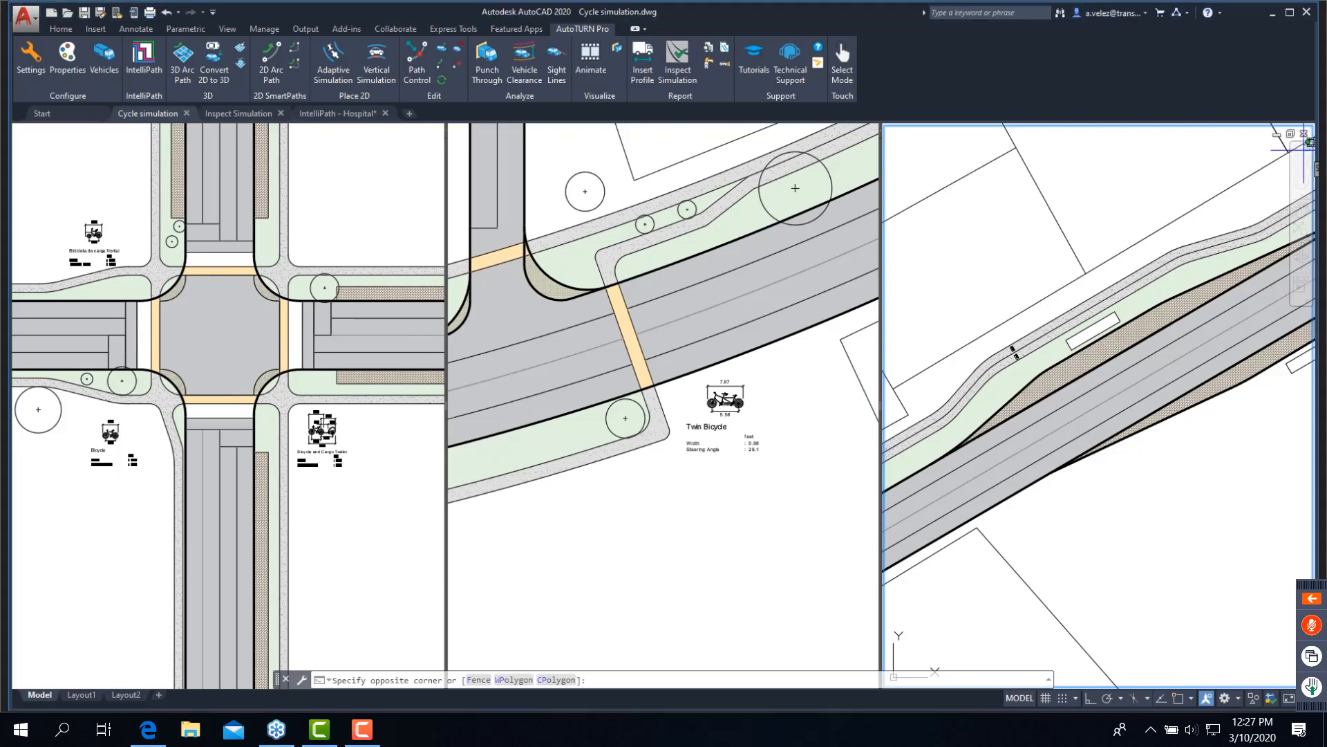
left_click(1307, 143)
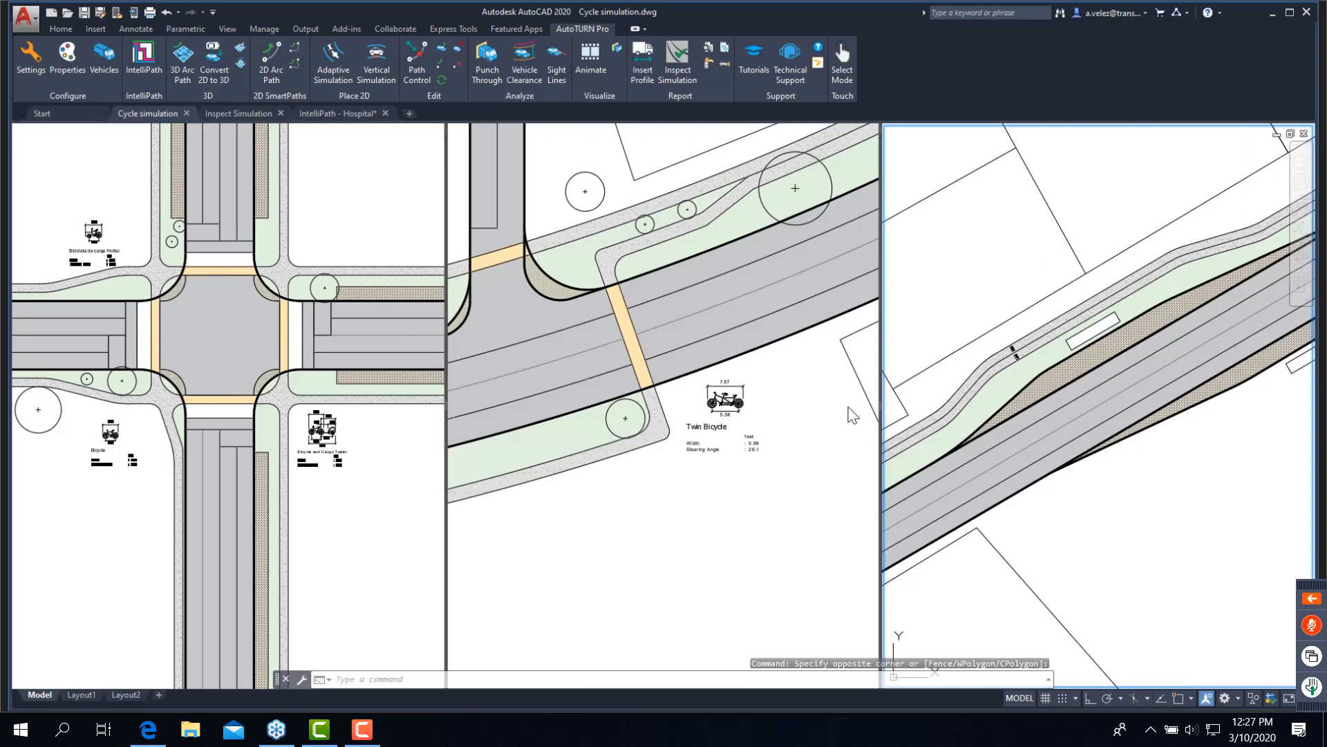
type("vs")
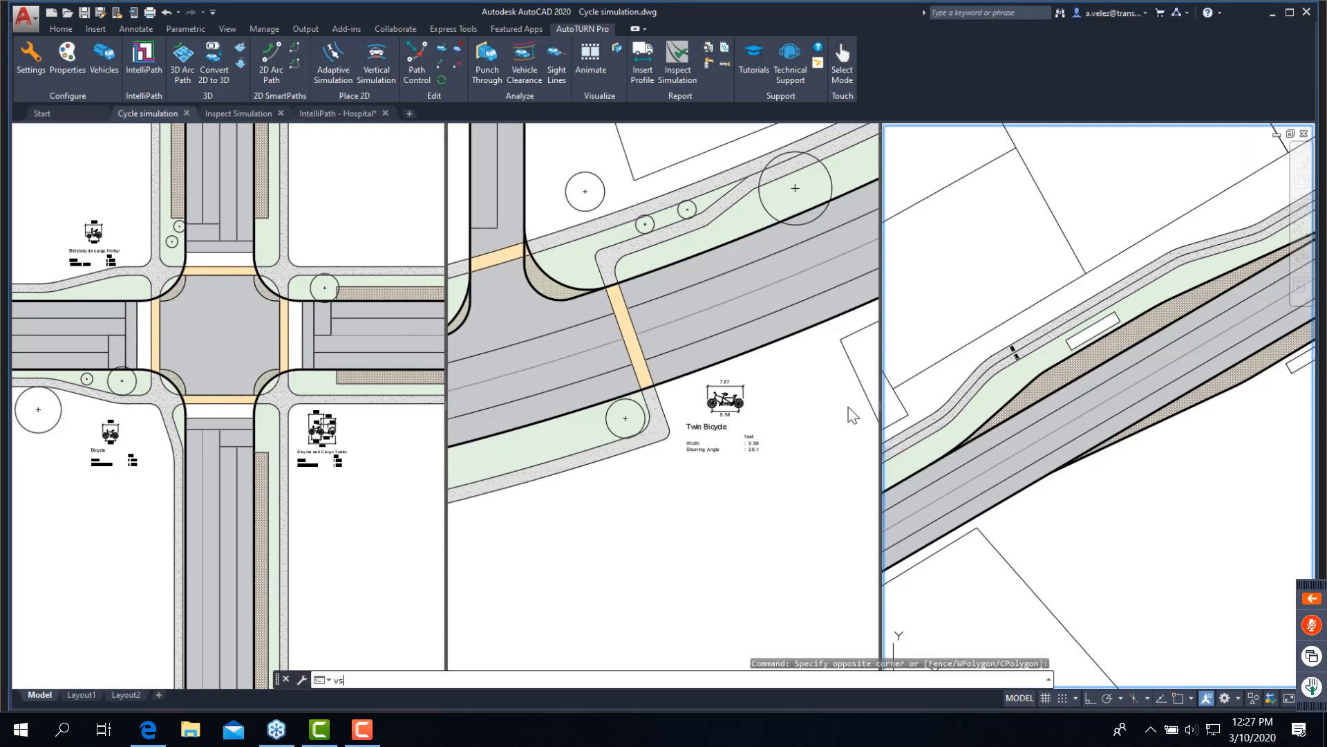
key("Return")
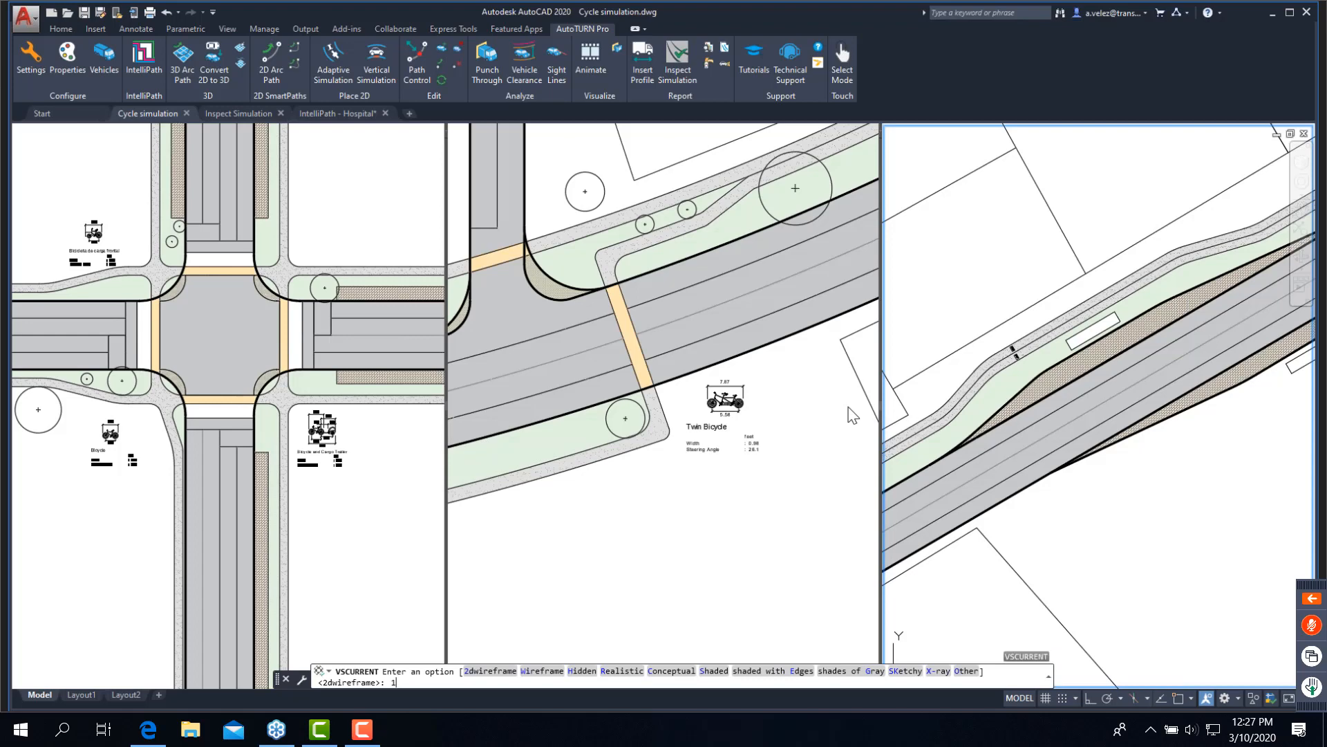
key("Escape")
key("Escape")
- Change the model space viewport configuration from three vertical viewports to a single viewport
type("vport")
key("Return")
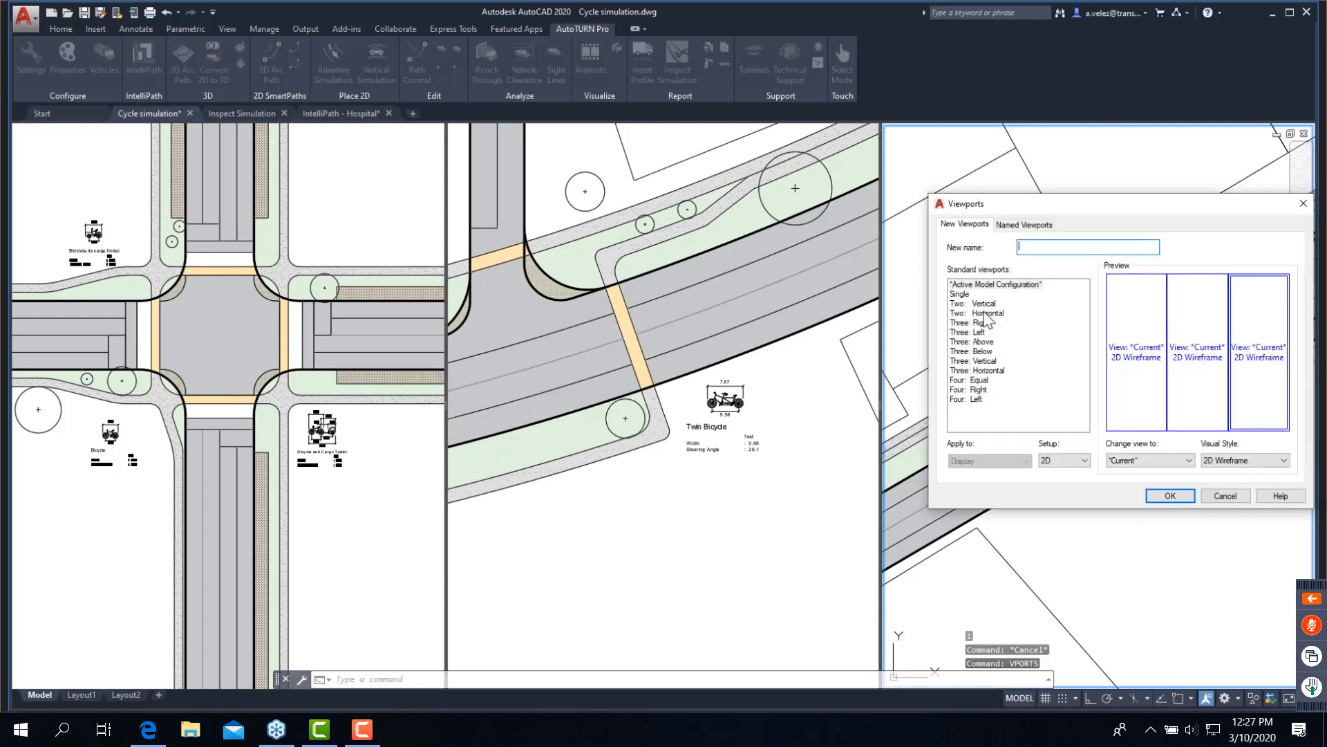
left_click(960, 293)
left_click(1157, 498)
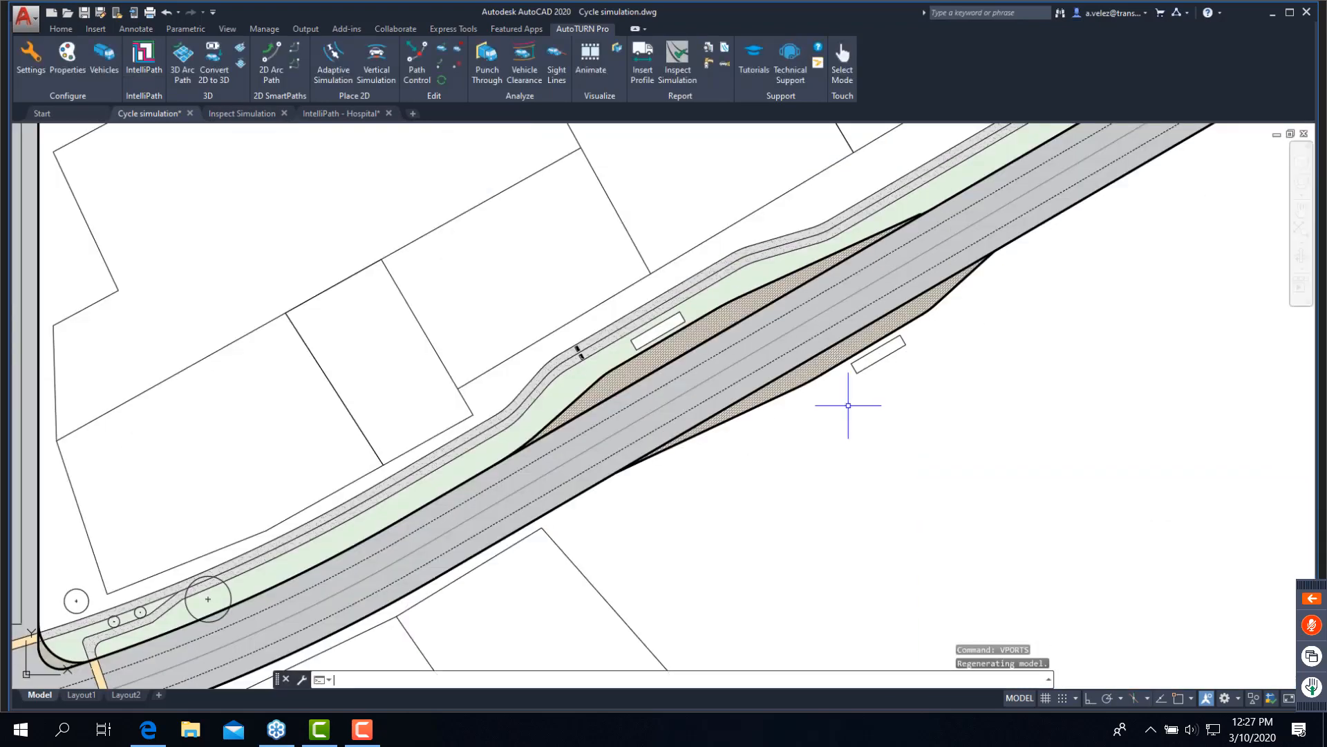
- Check the radius of the sidewalk's inner corner arc above the Bicycle profile with DIMRADIUS, without placing the dimension
scroll(588, 444, "down", 8)
middle_click_drag(605, 447, 1032, 424)
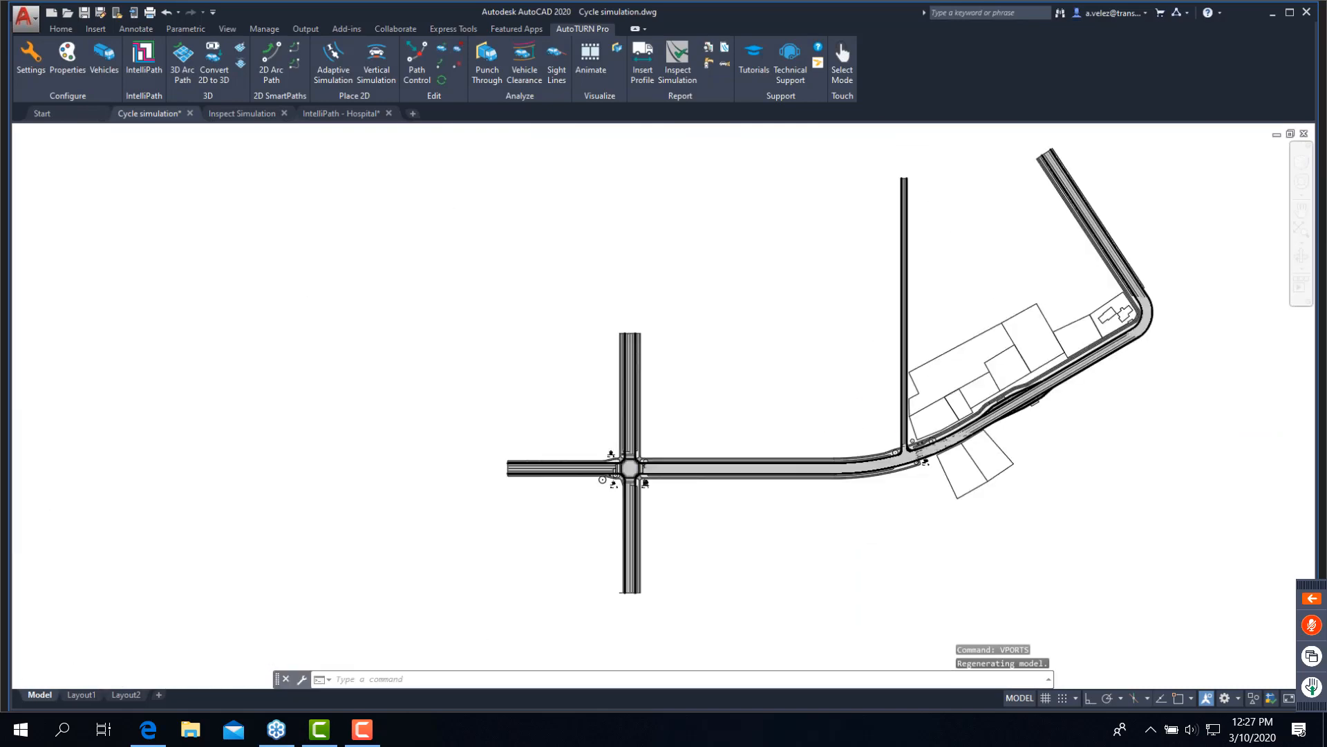
scroll(577, 475, "up", 4)
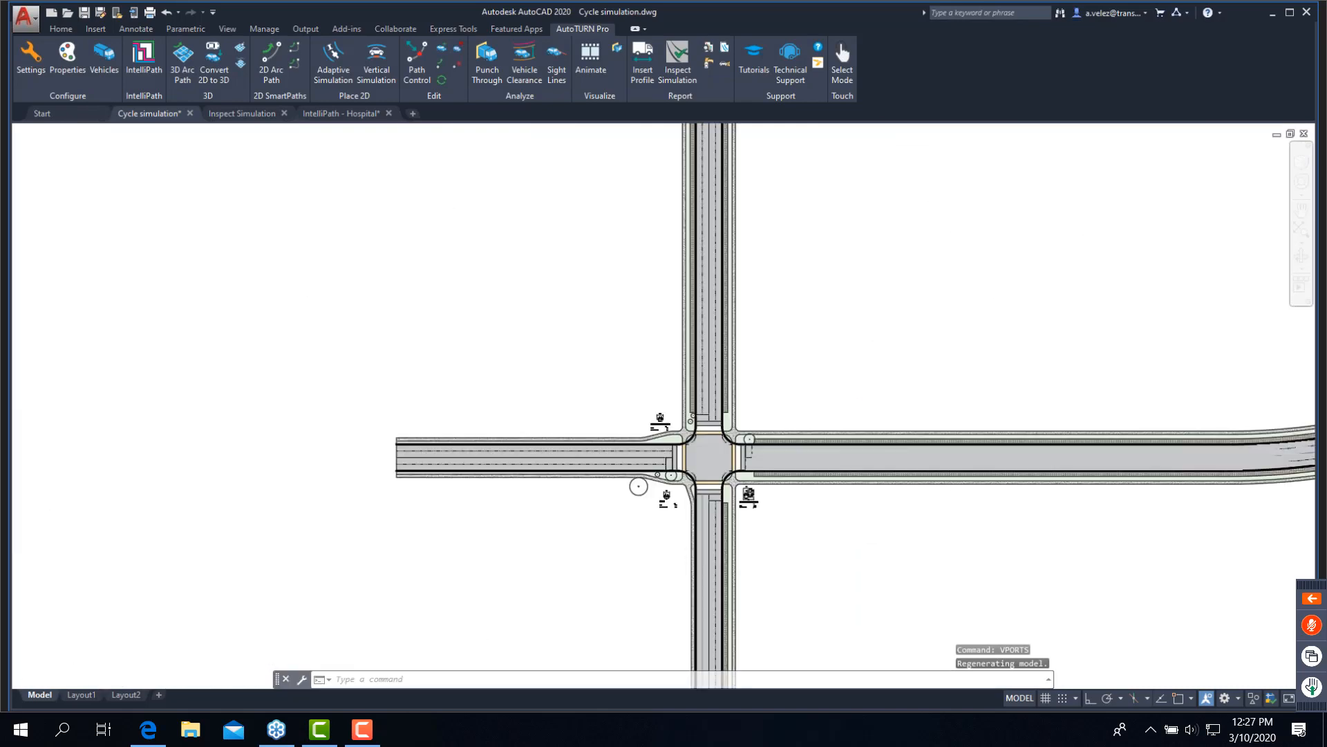
scroll(729, 502, "up", 6)
scroll(523, 460, "up", 2)
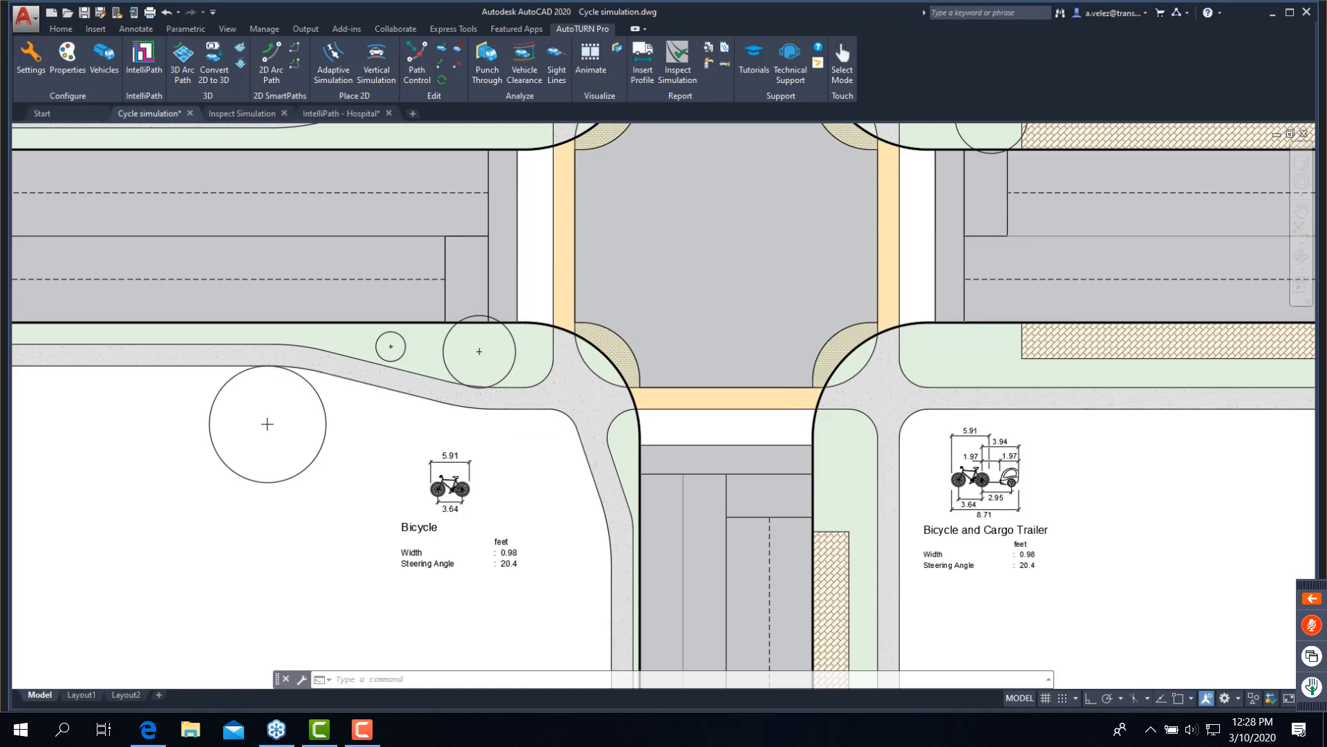
scroll(542, 434, "up", 2)
scroll(554, 428, "up", 2)
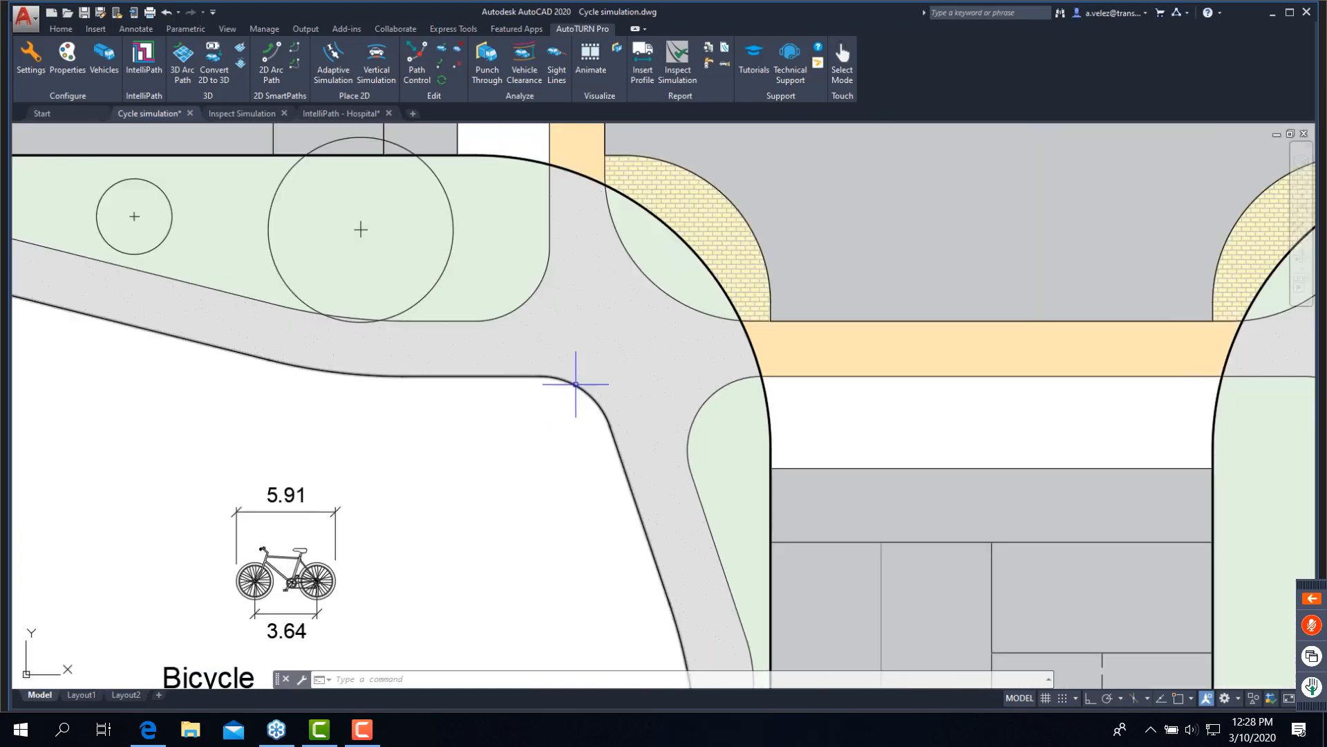
type("dimradius")
key("Return")
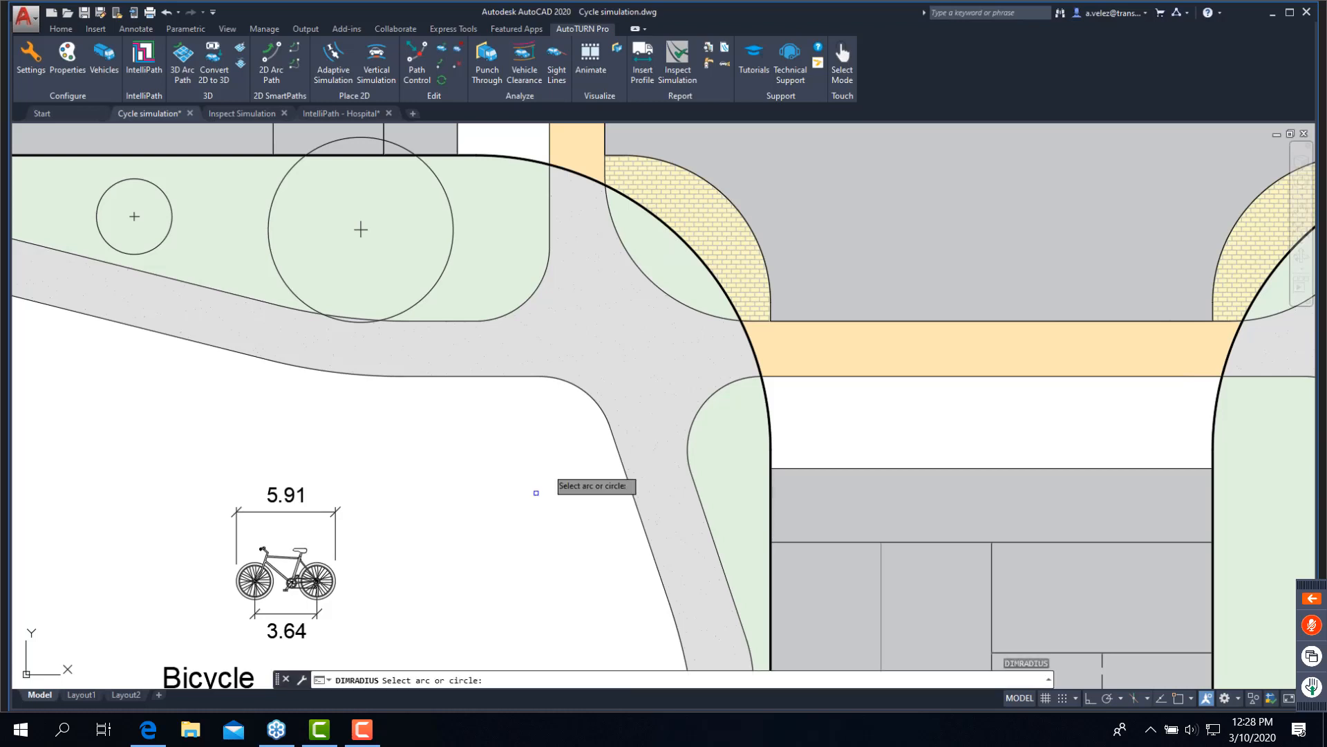
left_click(577, 389)
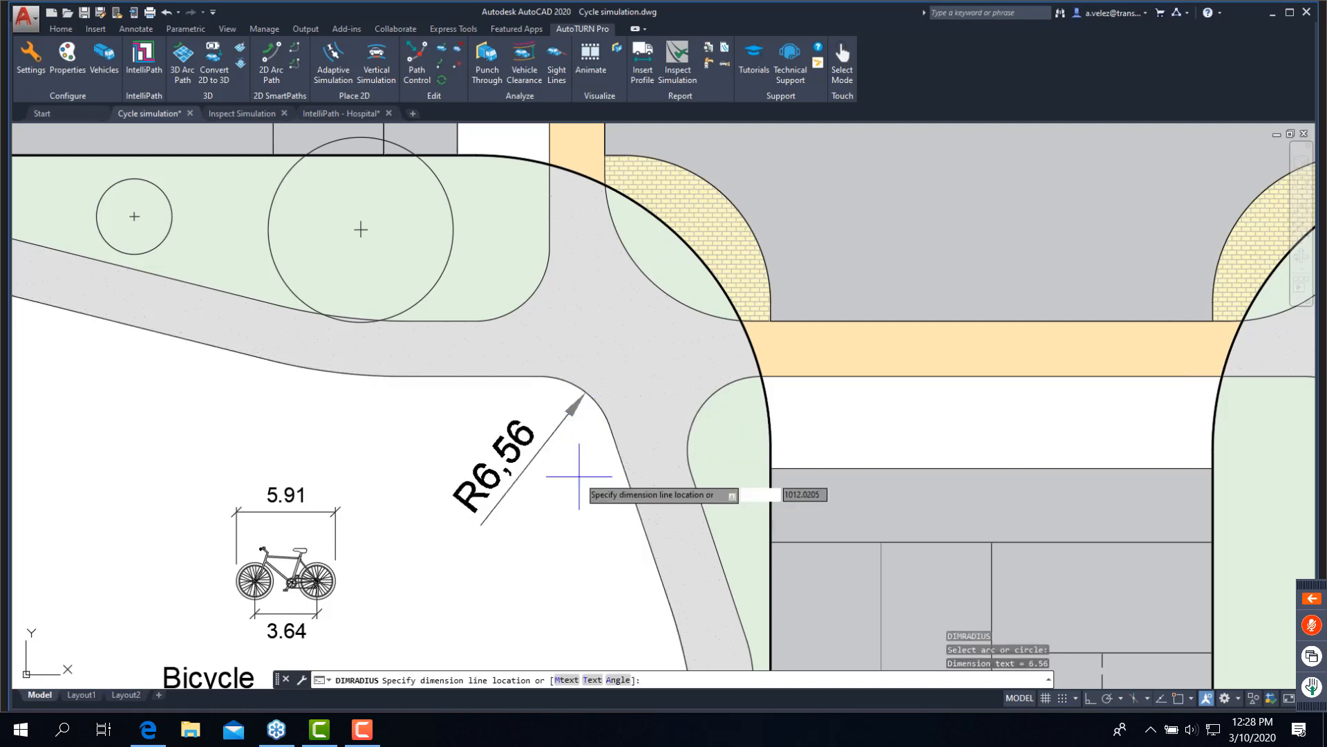
left_click(560, 433)
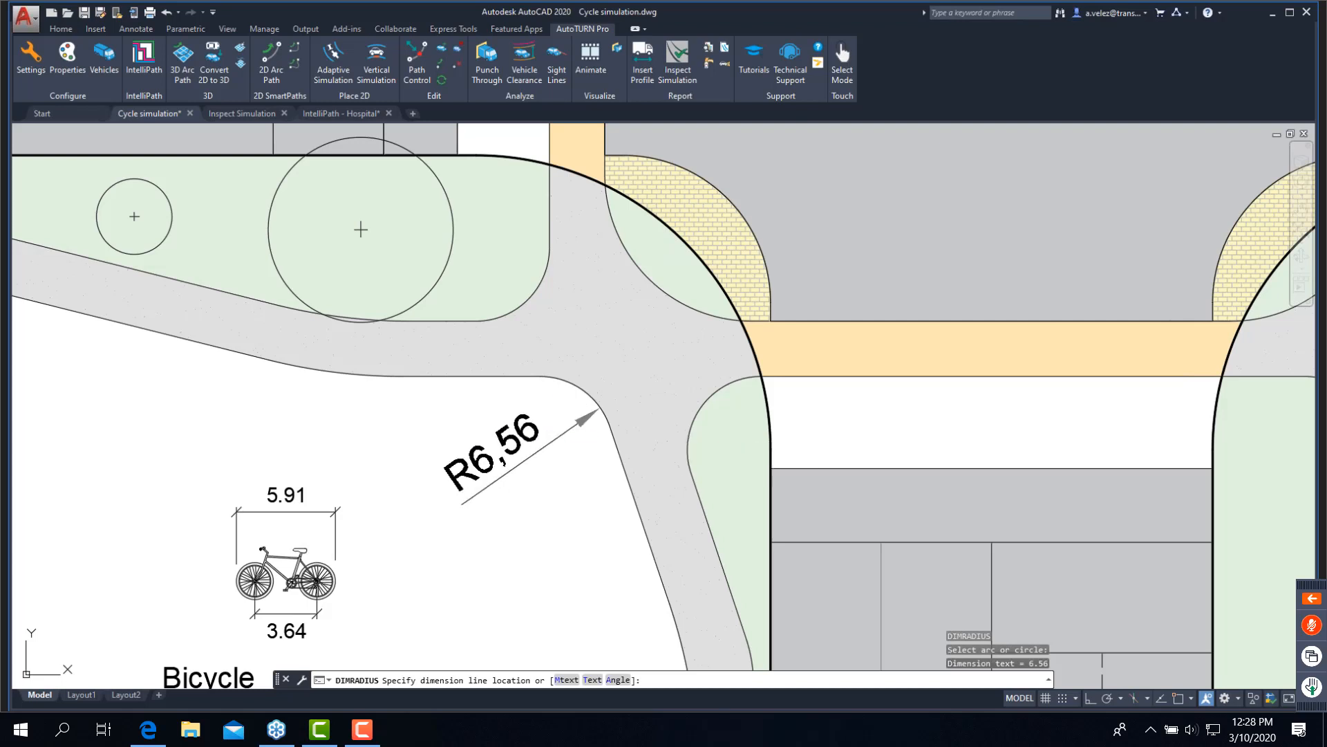
key("Escape")
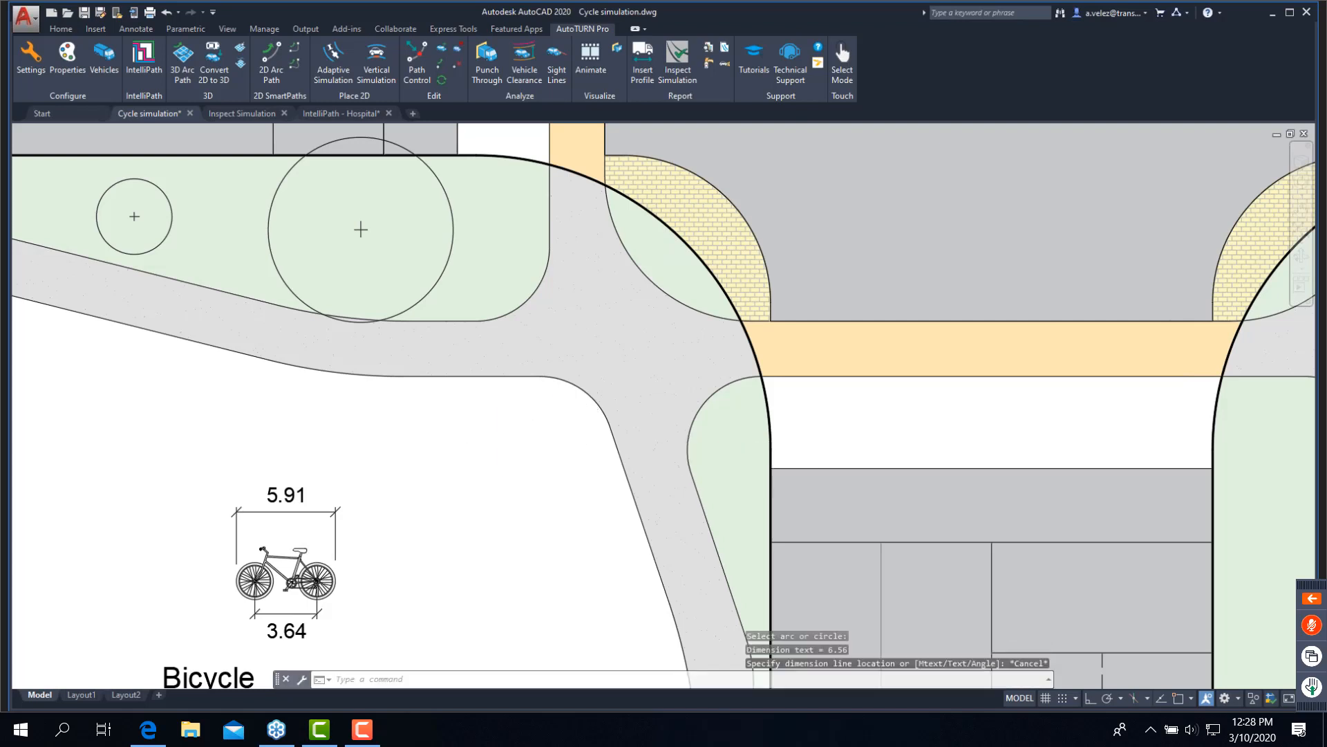
- Open the AutoTURN vehicle selection and reset all of its filters
scroll(501, 440, "down", 2)
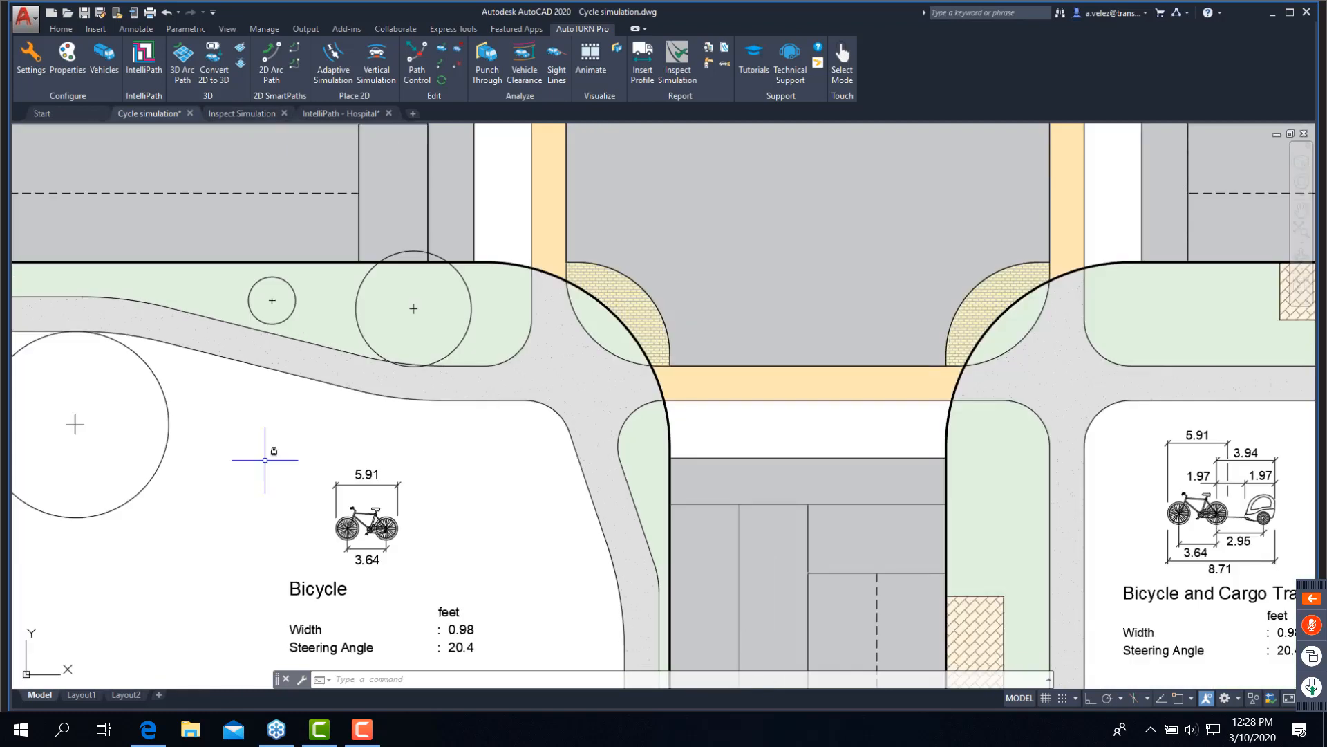
middle_click_drag(535, 531, 538, 498)
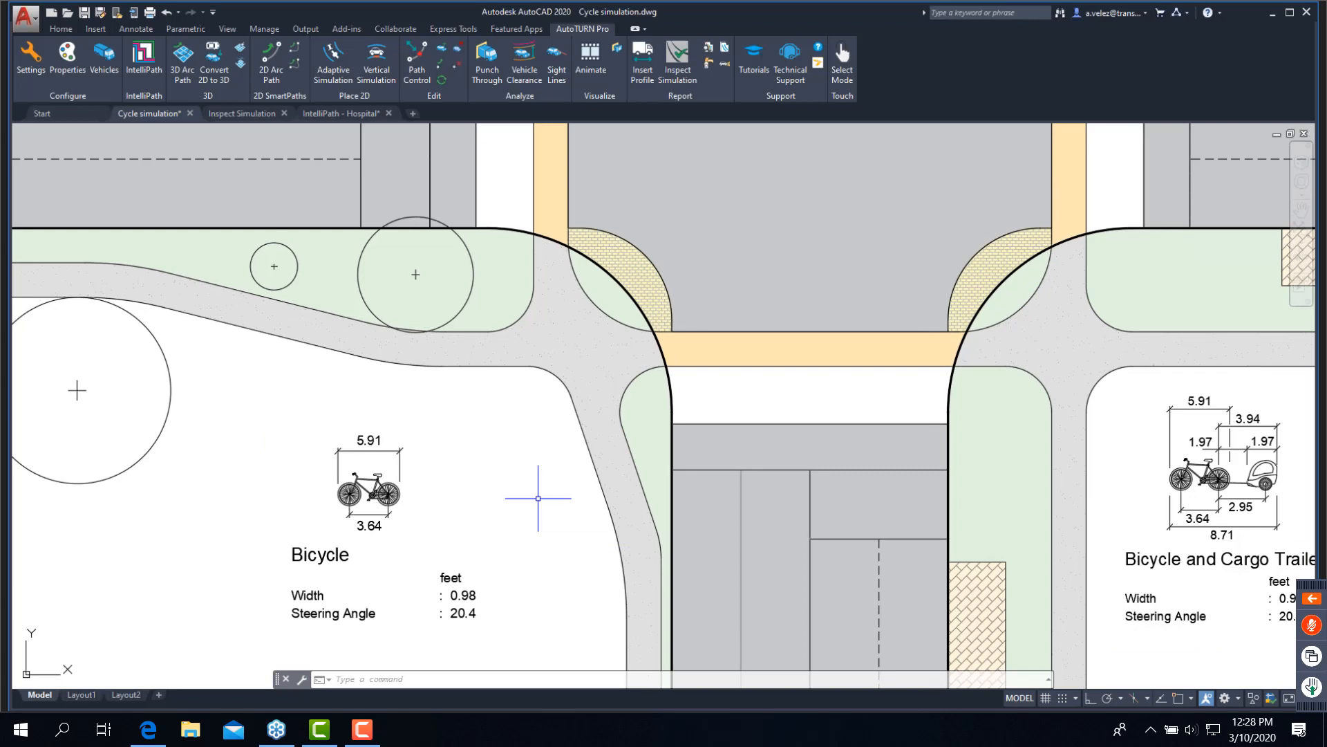
left_click(113, 61)
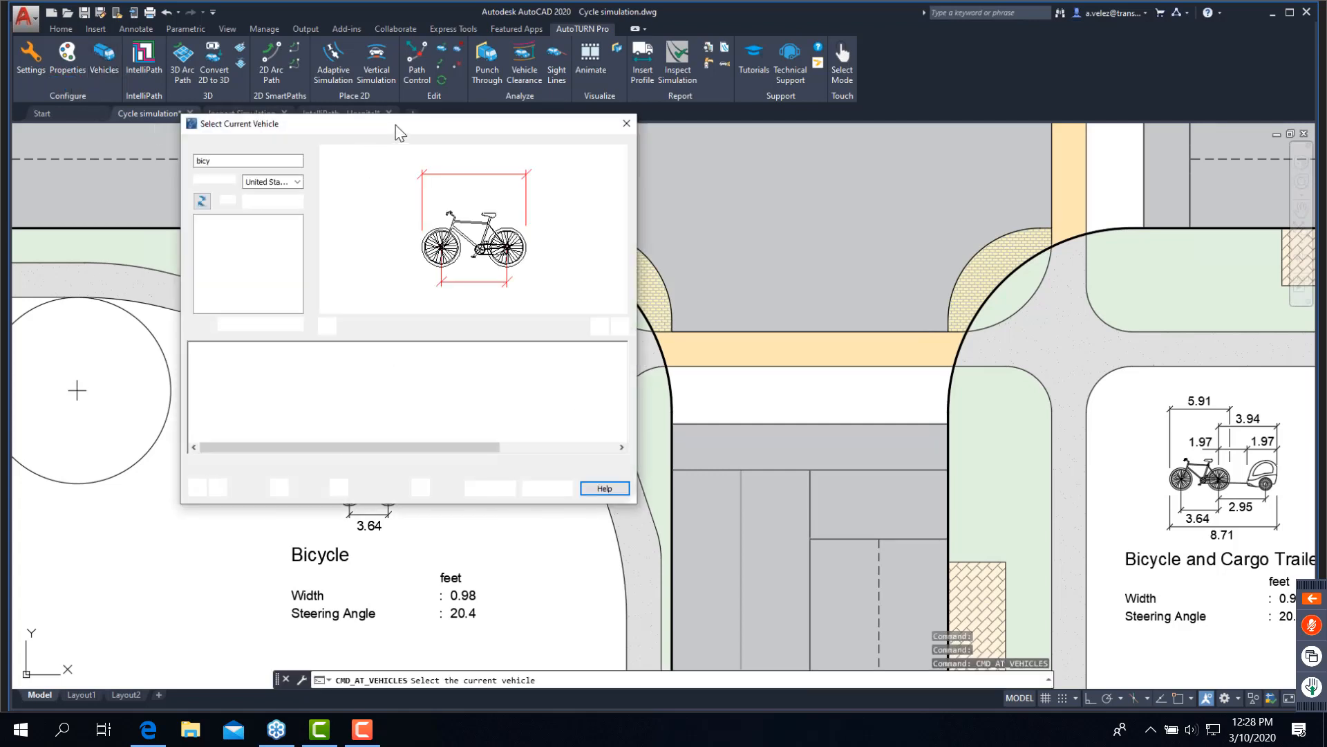
left_click(202, 202)
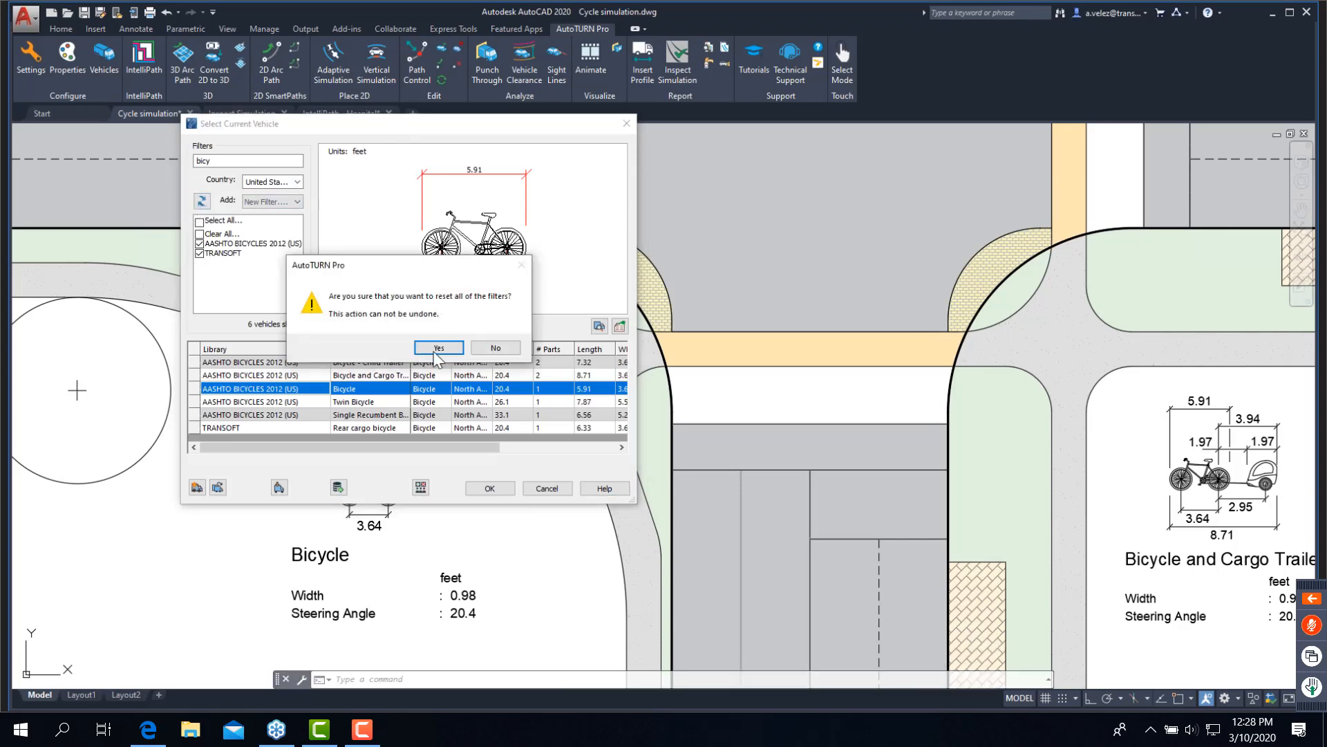
left_click(438, 348)
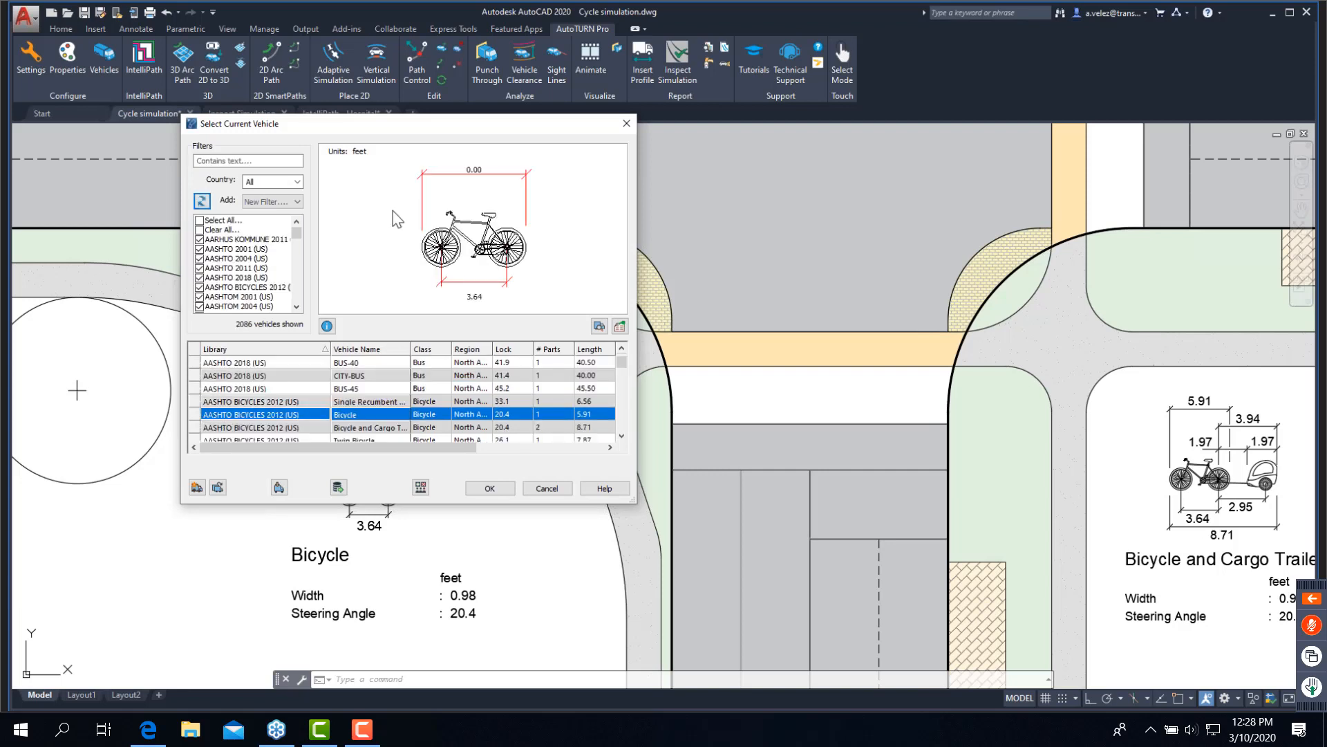
- Try showing only the AASHTO 2001 (US) and AASHTO BICYCLES 2012 (US) libraries, and clear the library selection again
left_click(207, 229)
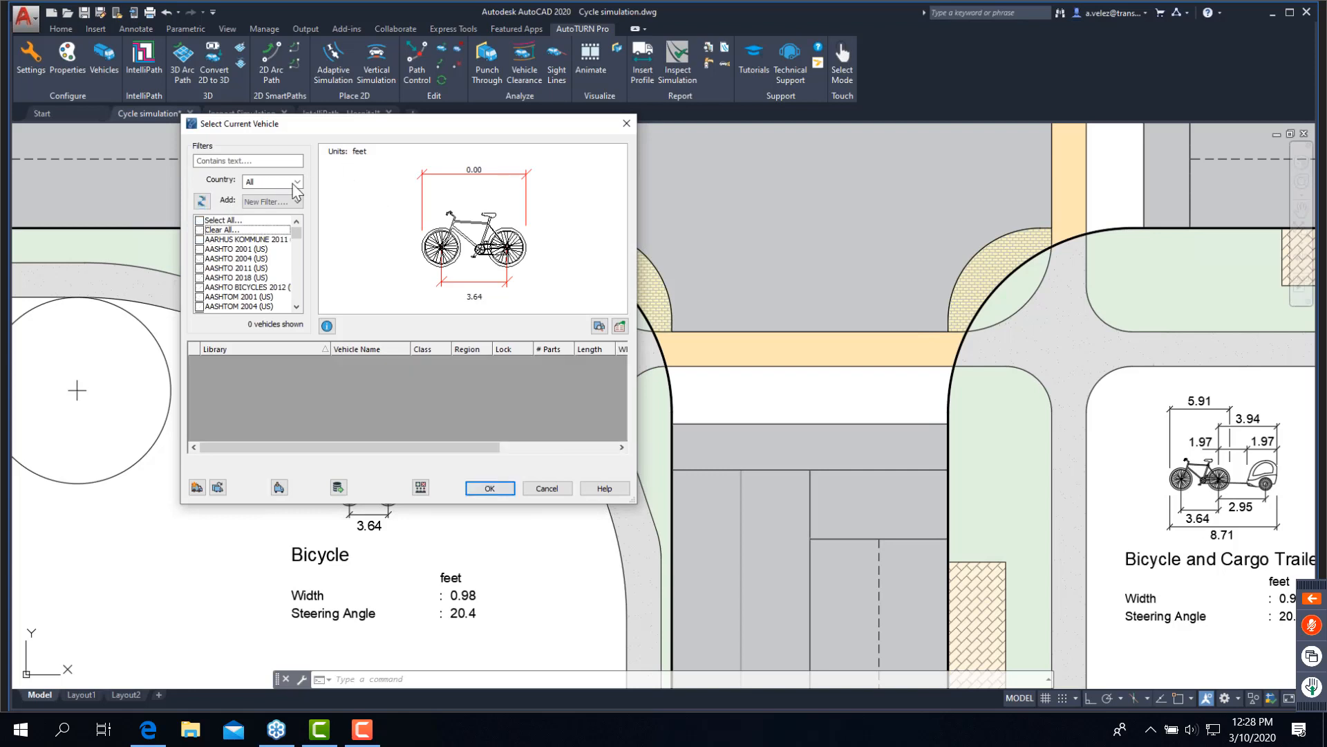
left_click(266, 159)
left_click(200, 259)
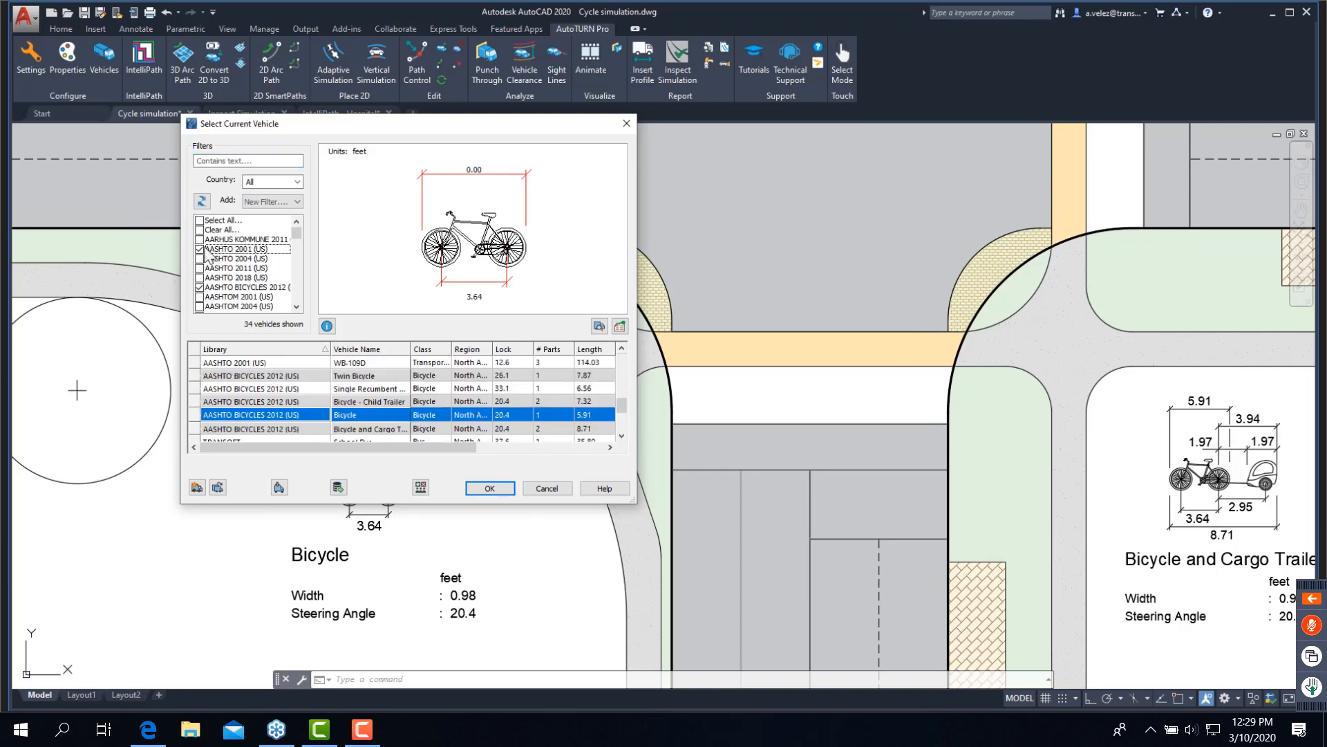
left_click(207, 230)
- Filter the vehicle list by the text "bicycle" and enlarge the dialog to show more rows and columns
left_click(246, 159)
type("bicy")
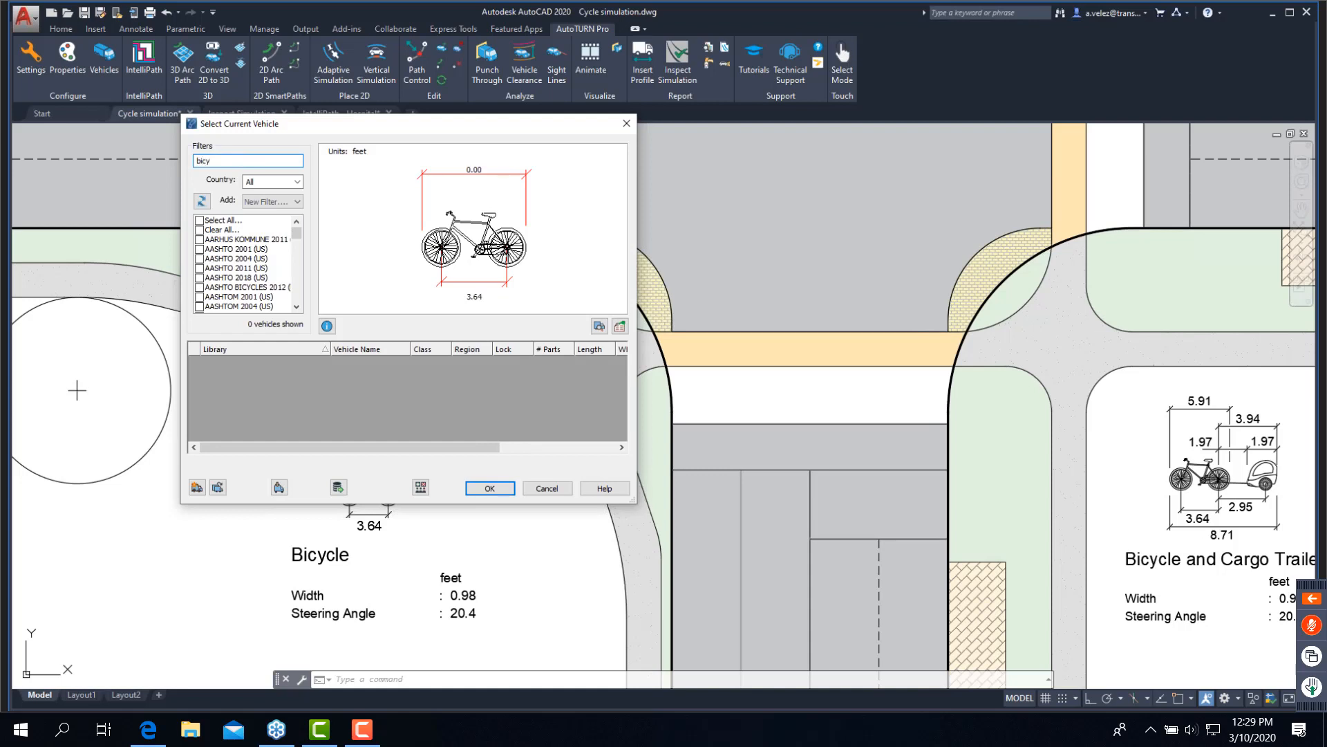
type("l")
type("le")
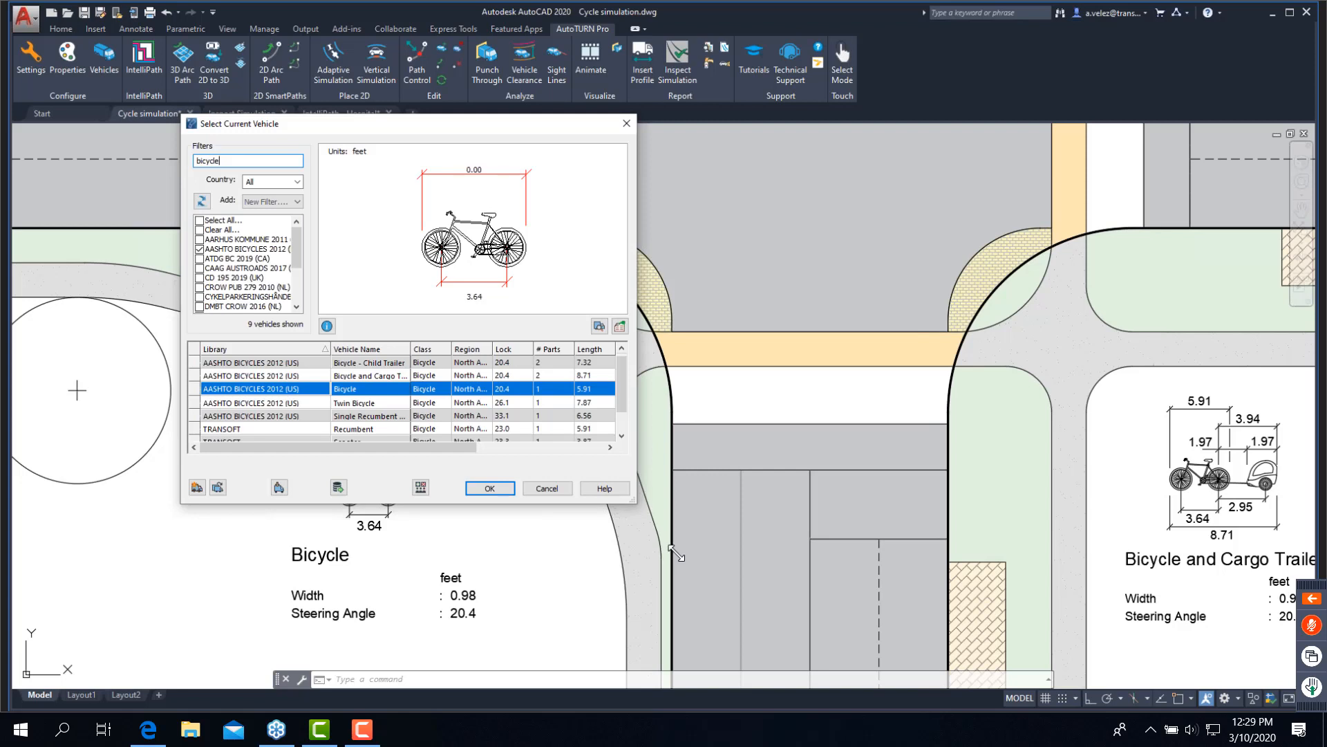
left_click_drag(676, 553, 680, 553)
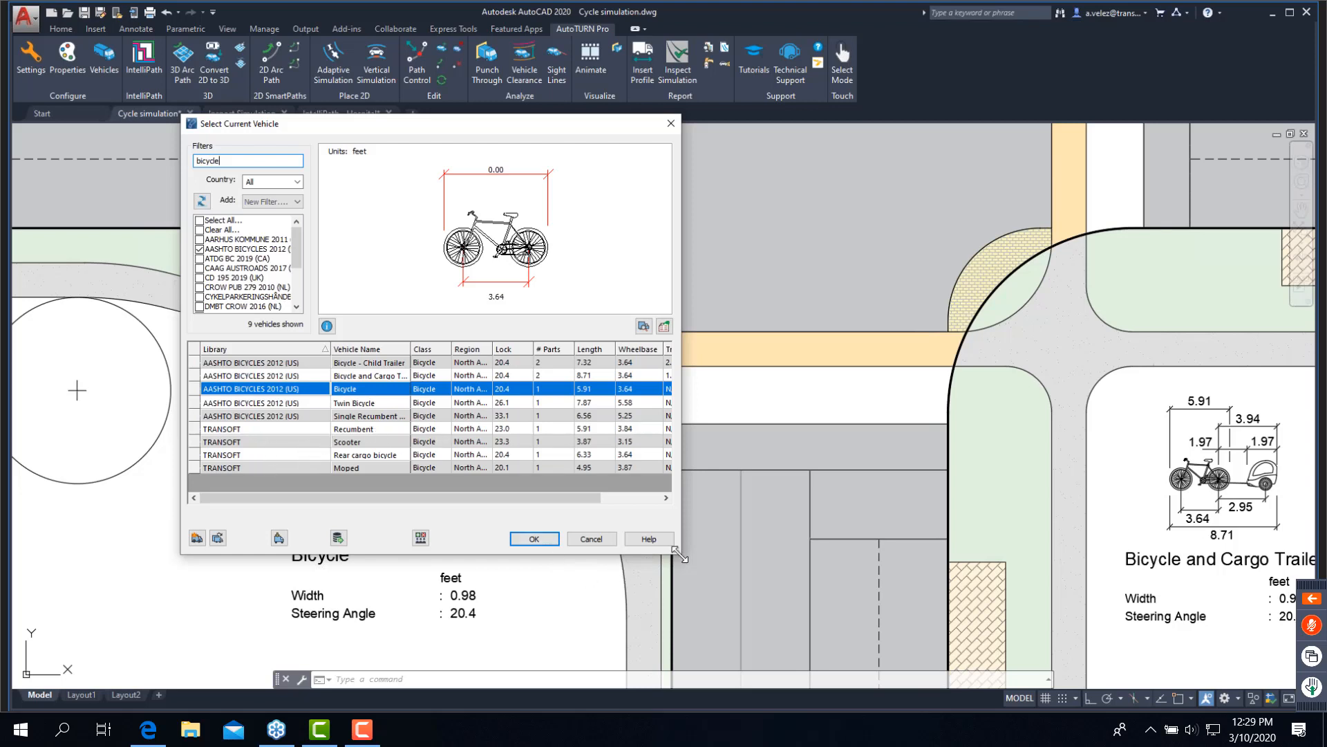
- Restrict the vehicle list's country filter to United States only
left_click(298, 181)
left_click(275, 206)
scroll(261, 276, "down", 10)
scroll(261, 283, "down", 1)
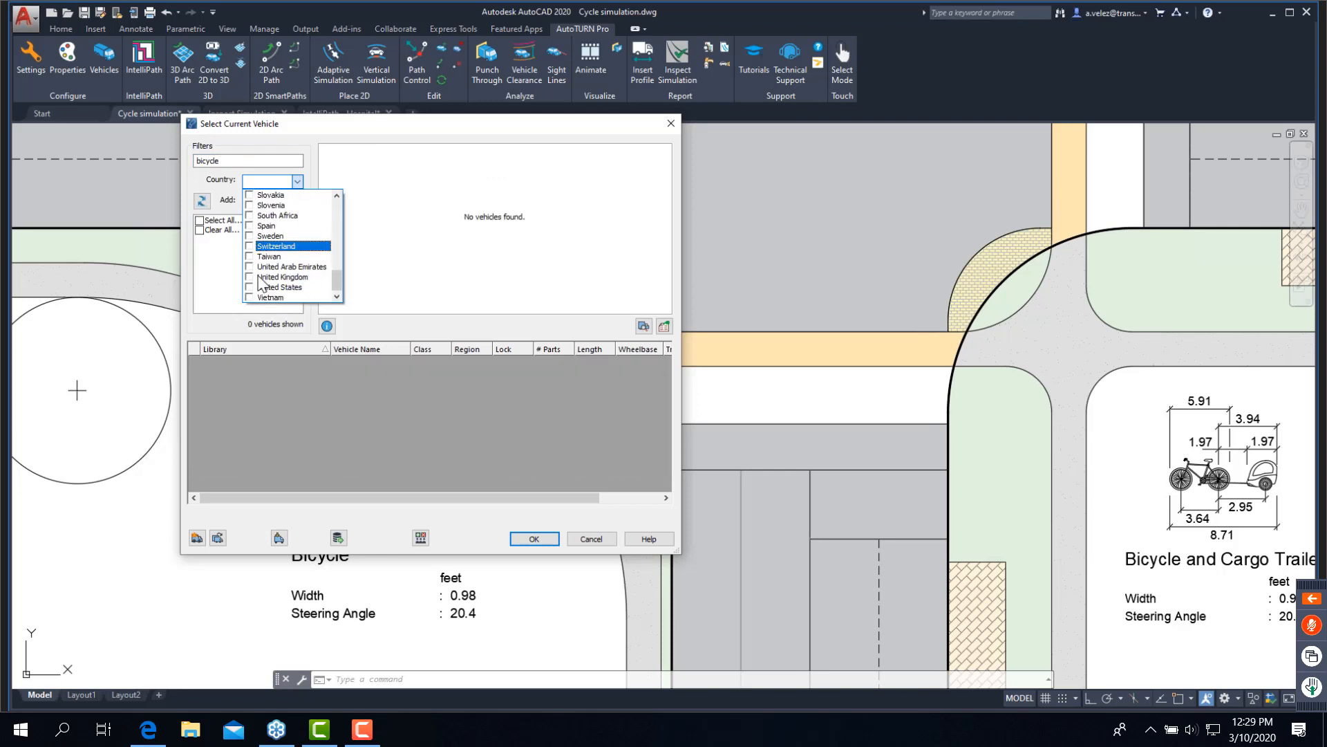
left_click(251, 287)
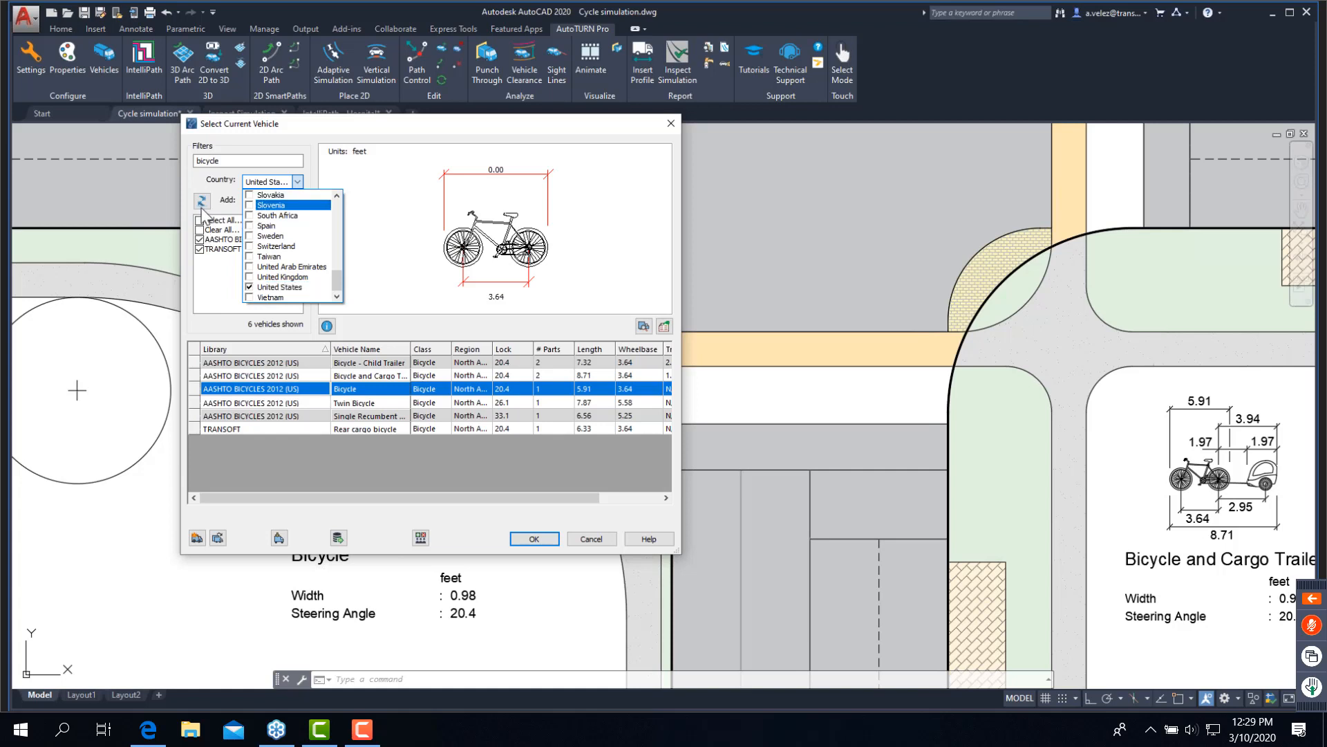
- Reset all vehicle filters again, including the text and country filters
left_click(201, 205)
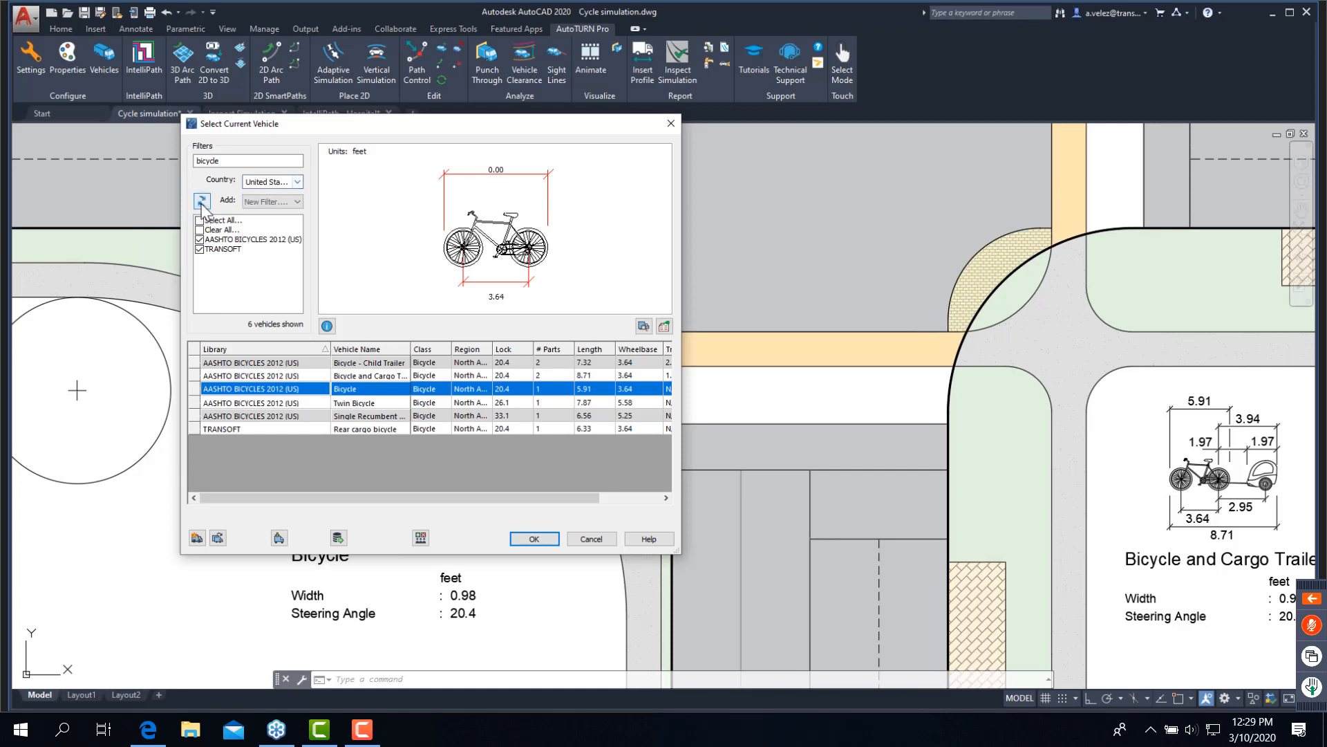
left_click(201, 203)
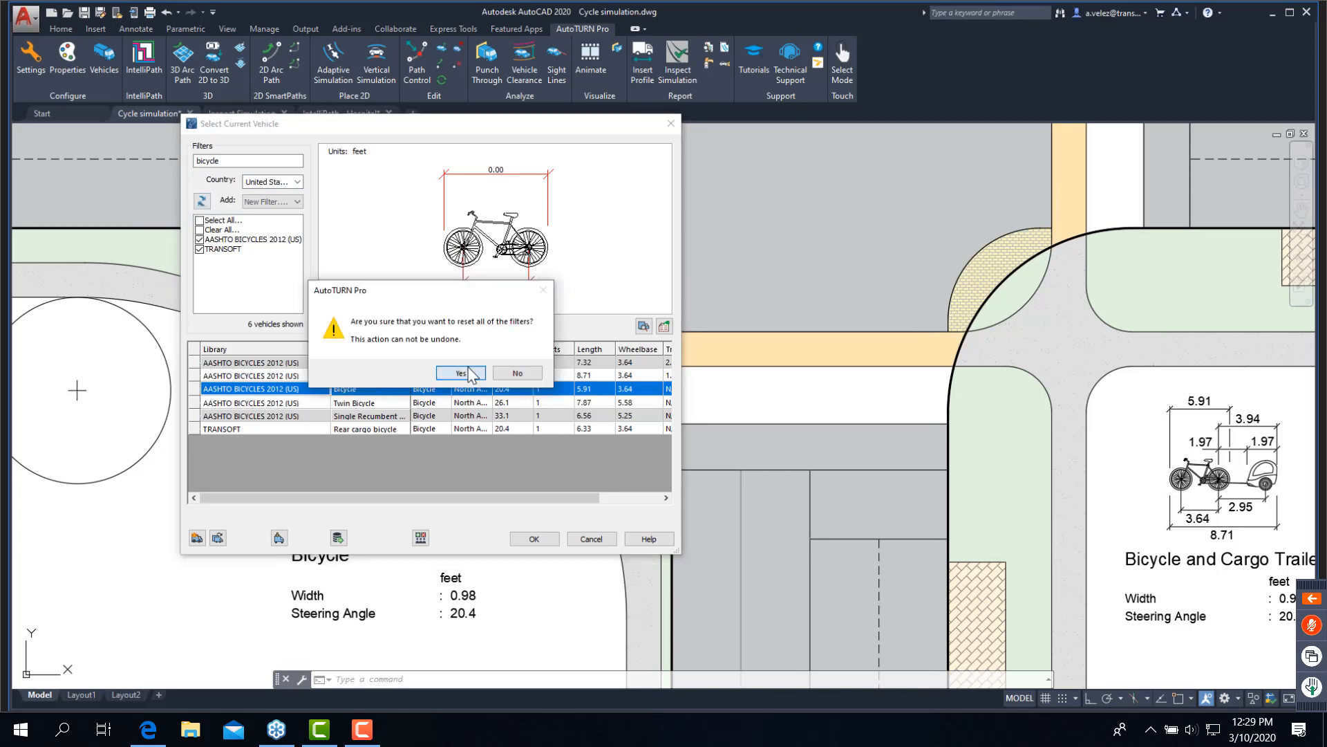
left_click(460, 373)
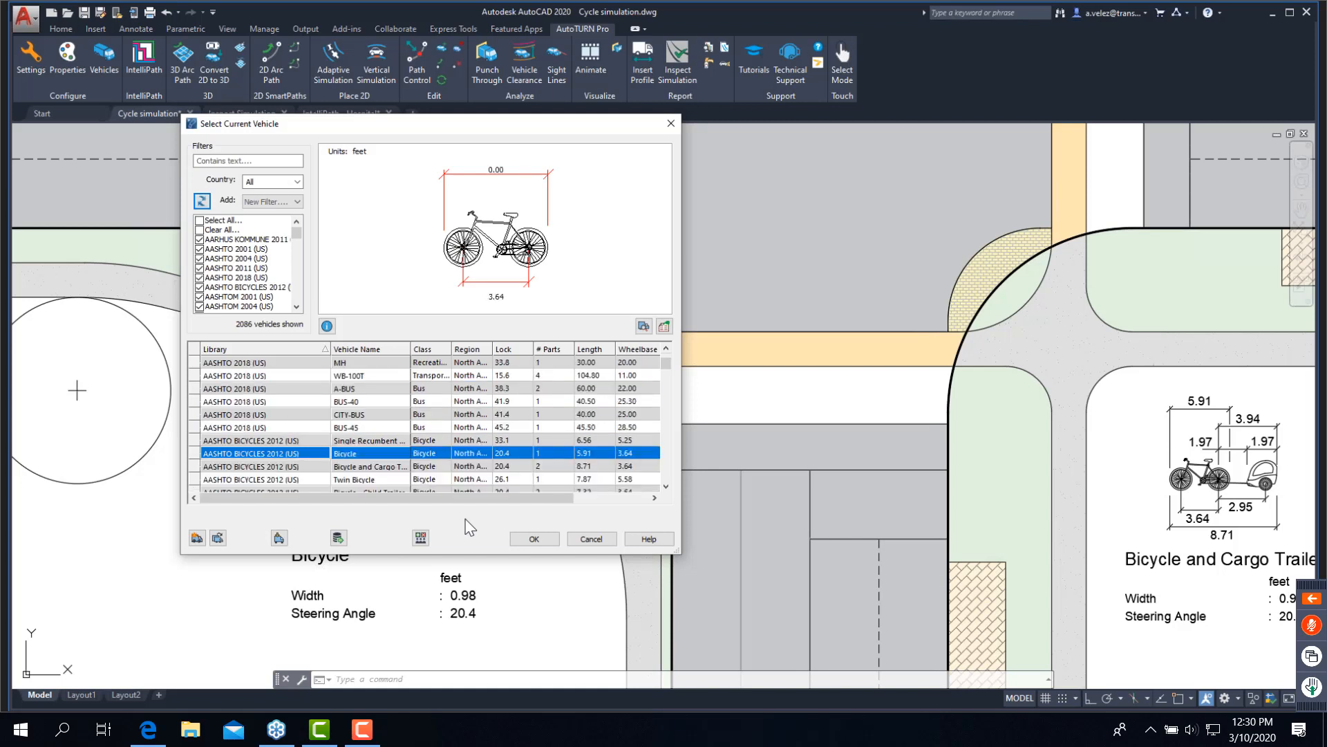
- Add a User Groups filter limited to the Launch group and accept the AASHTO BICYCLES 2012 (US) Bicycle as current vehicle
left_click(276, 201)
left_click(268, 282)
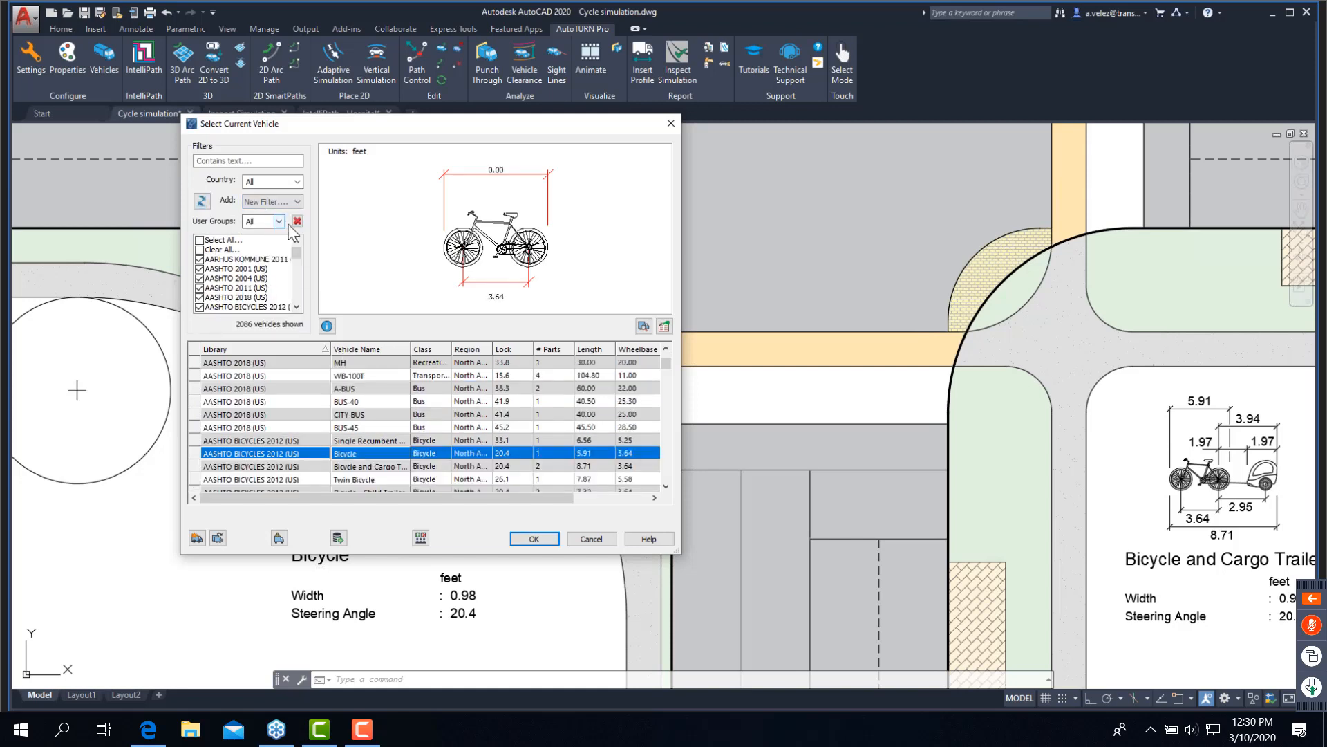
left_click(279, 221)
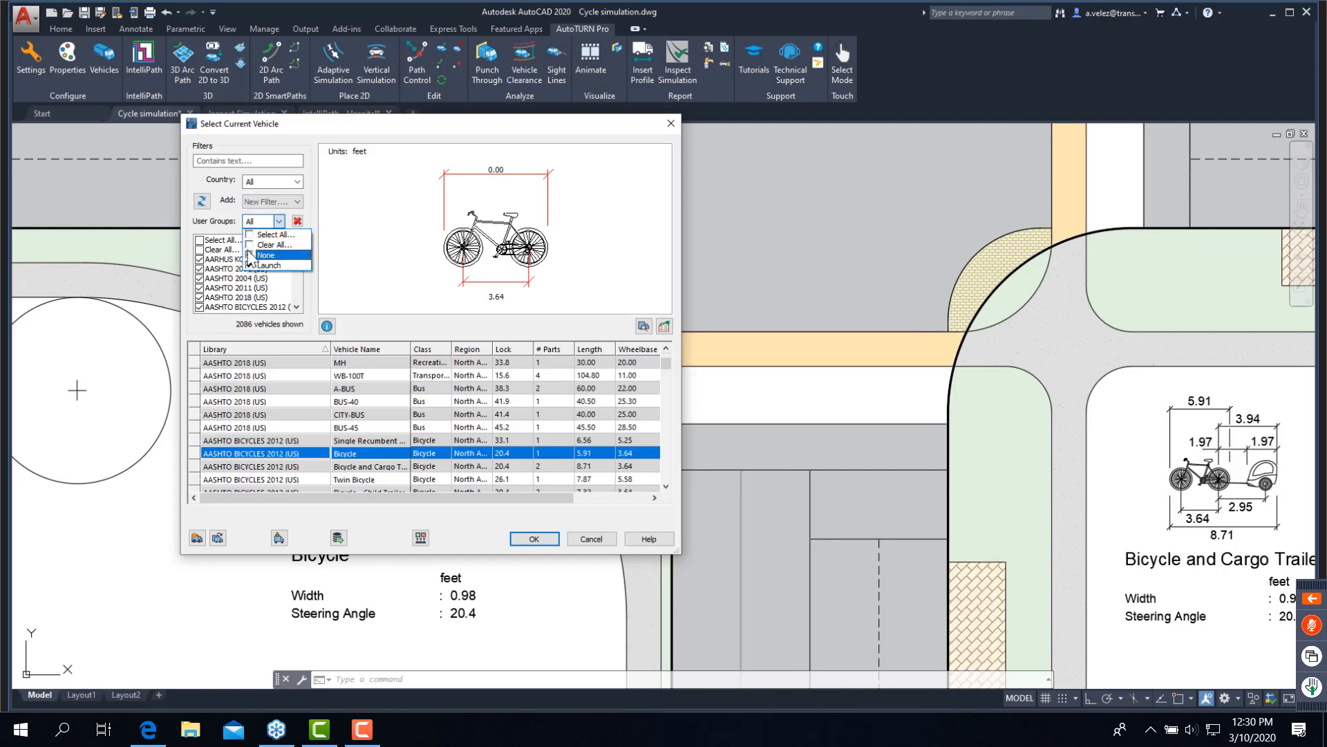
left_click(250, 255)
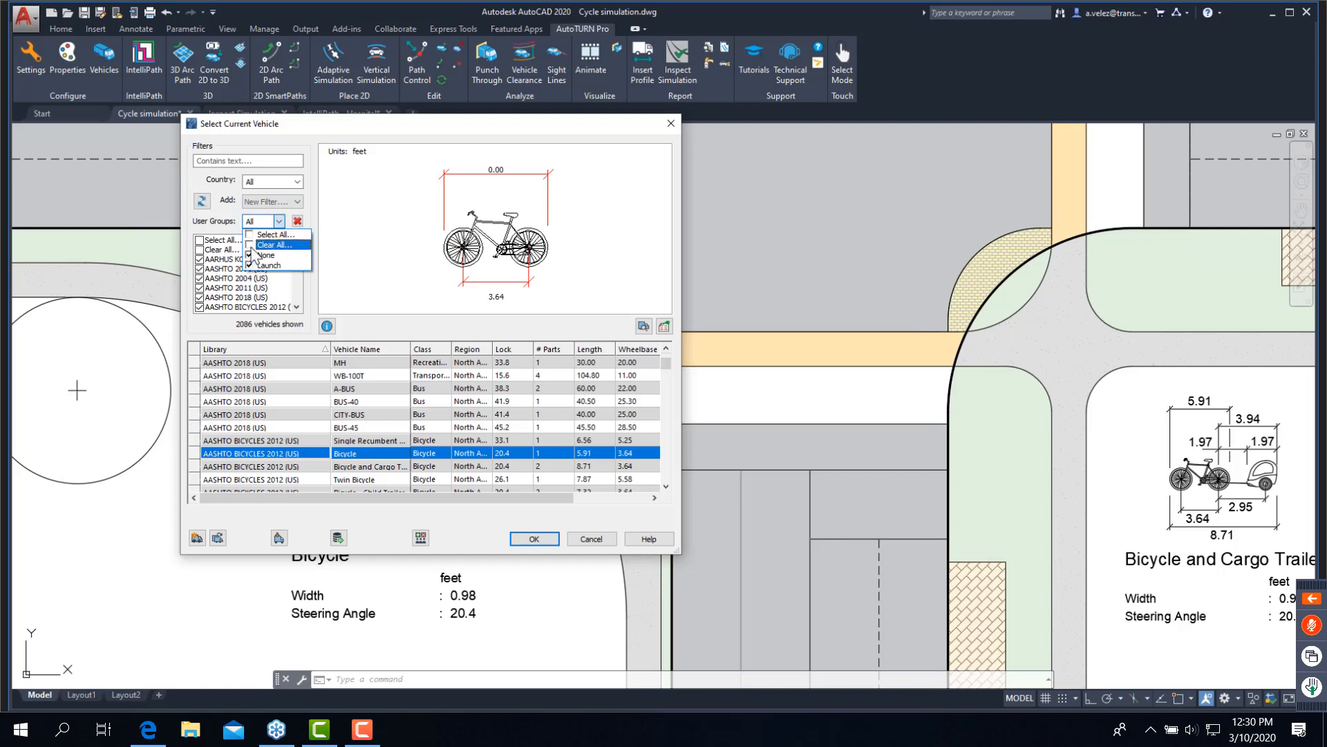
left_click(252, 246)
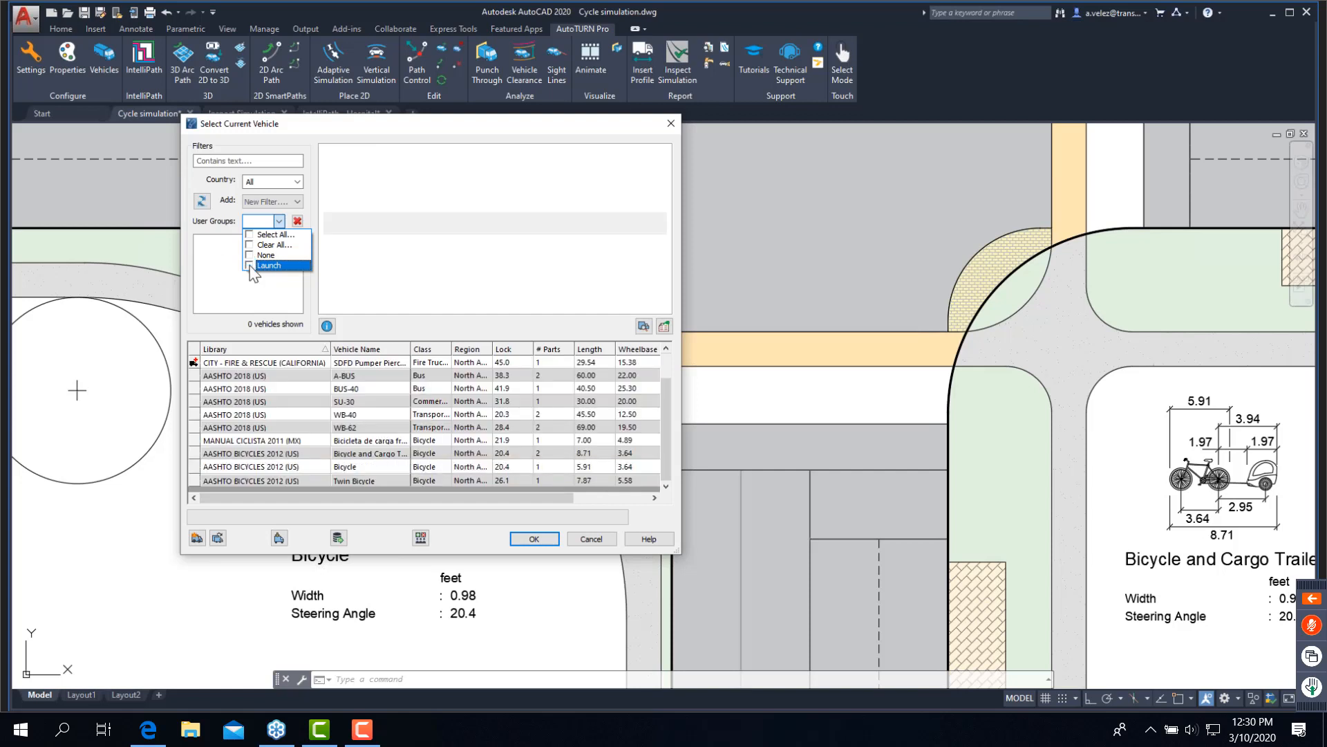
left_click(250, 266)
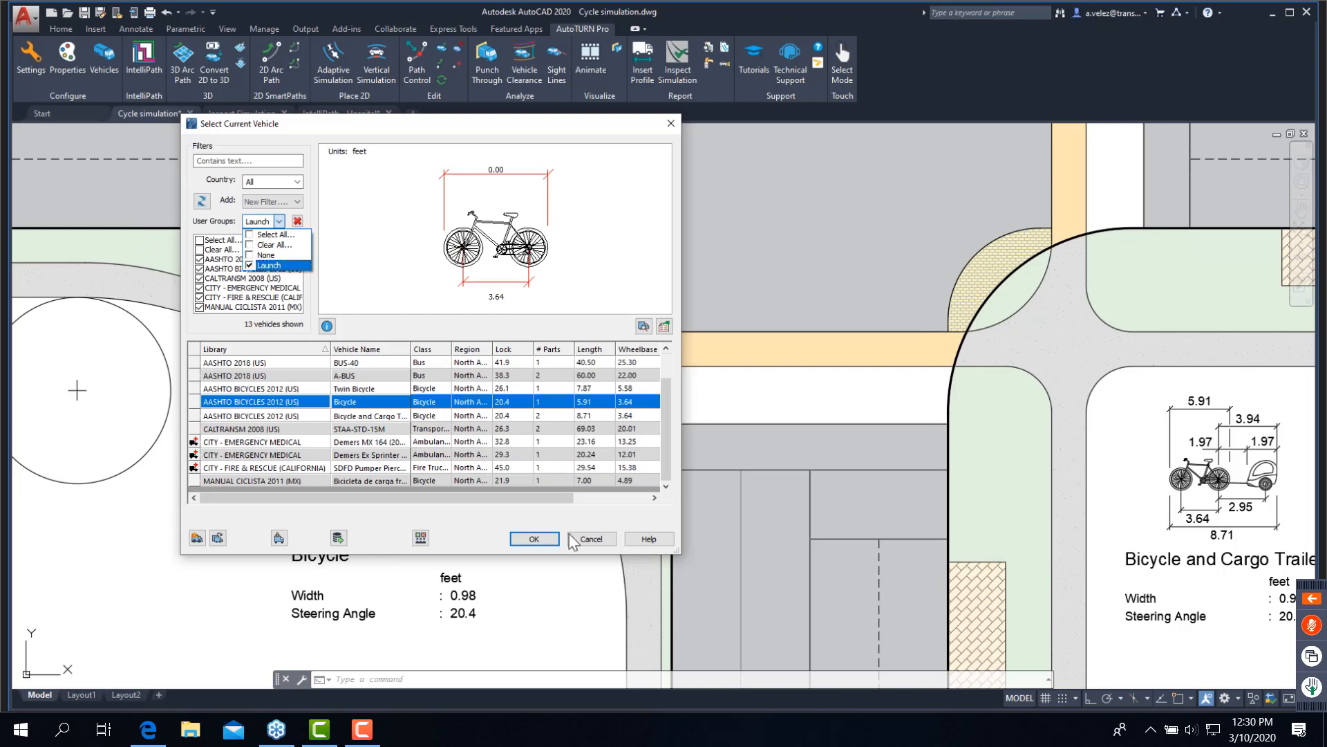
left_click(538, 548)
left_click(536, 543)
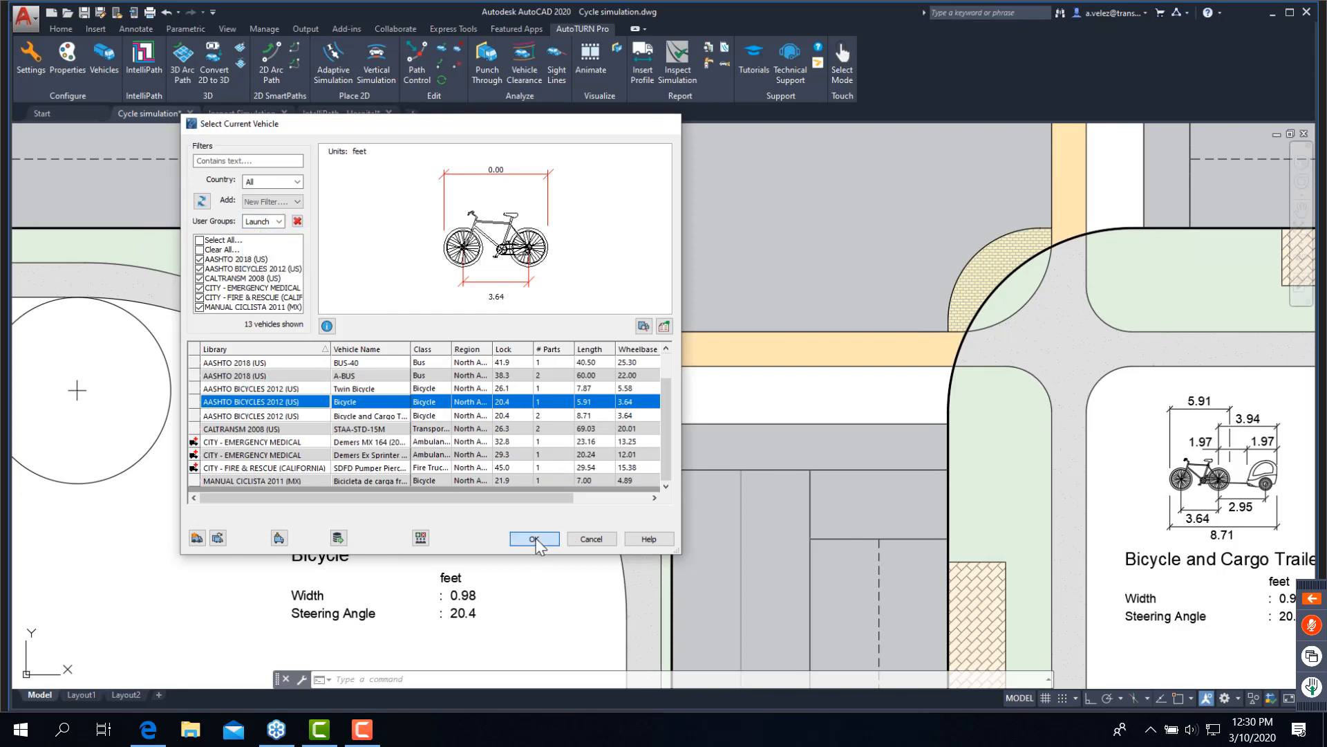
- Start a 2D Arc Path with the bicycle aligned to the sloping sidewalk's lower edge, heading toward the corner
left_click(271, 74)
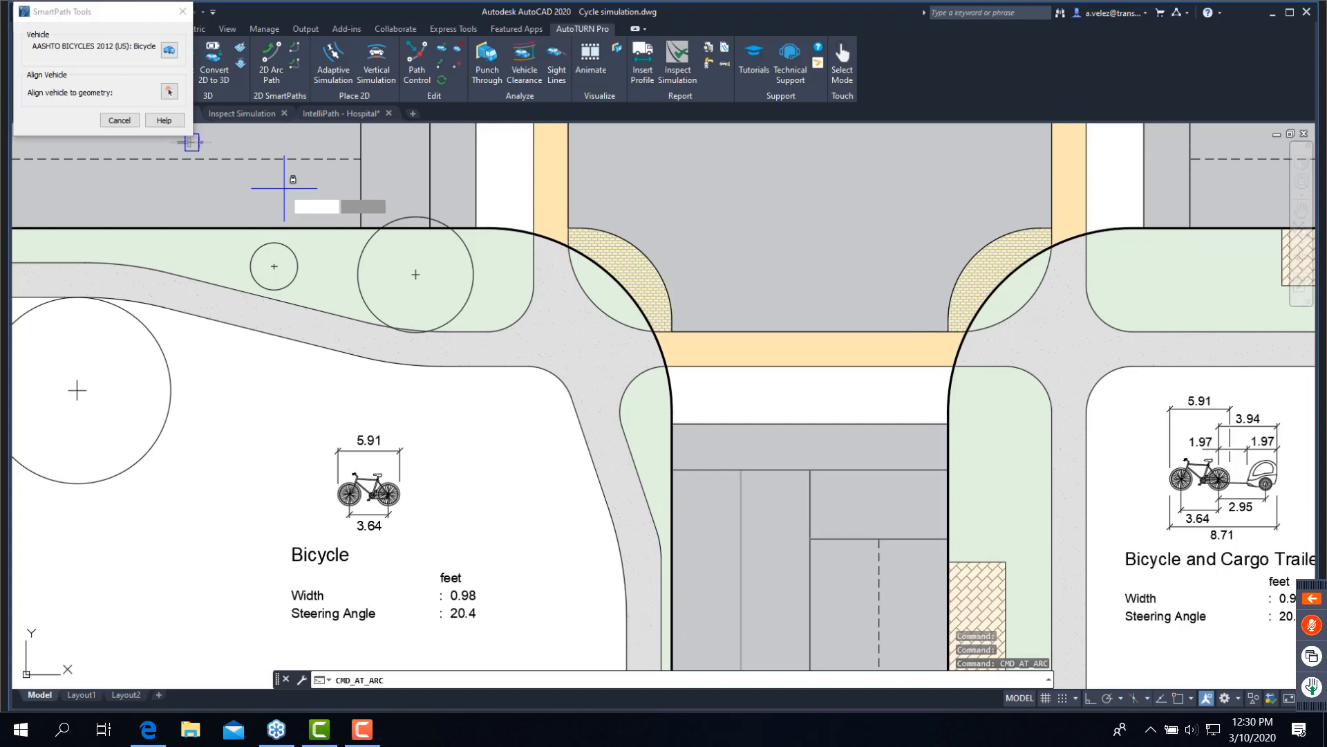
left_click(170, 51)
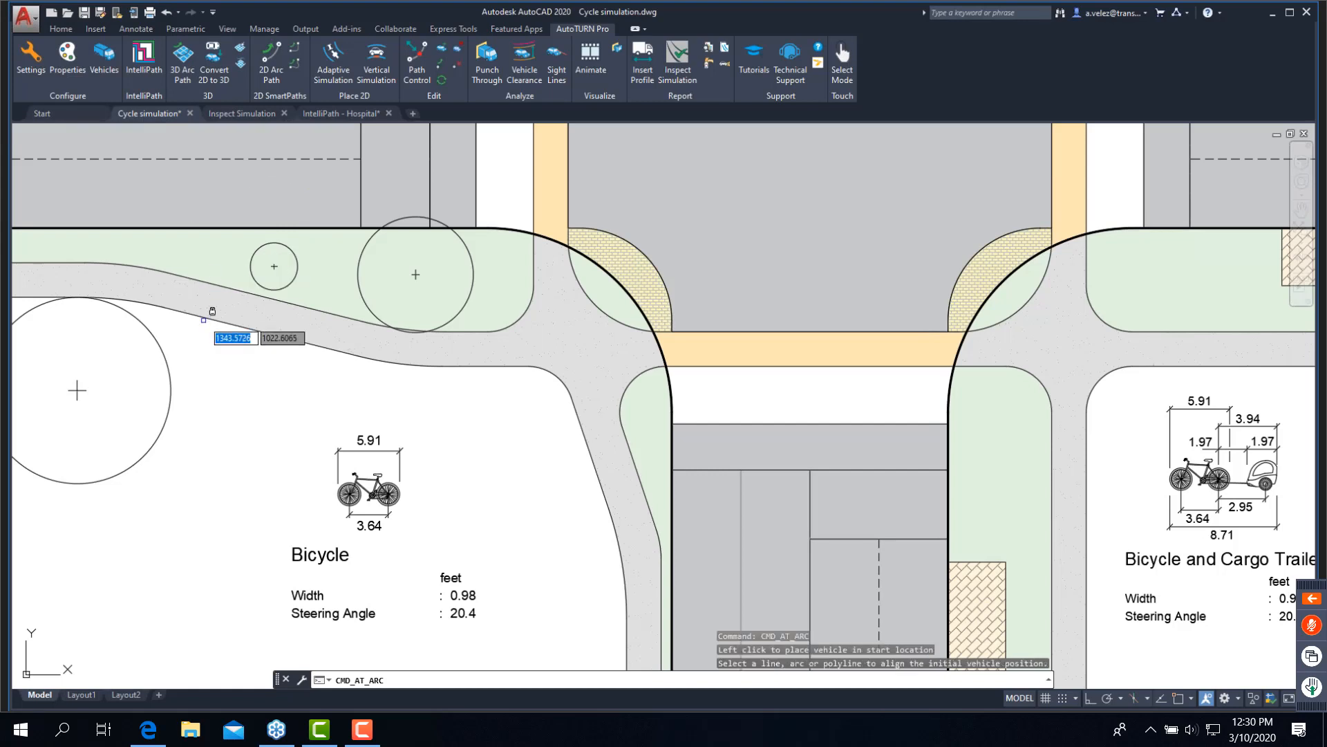
left_click(206, 318)
left_click(260, 358)
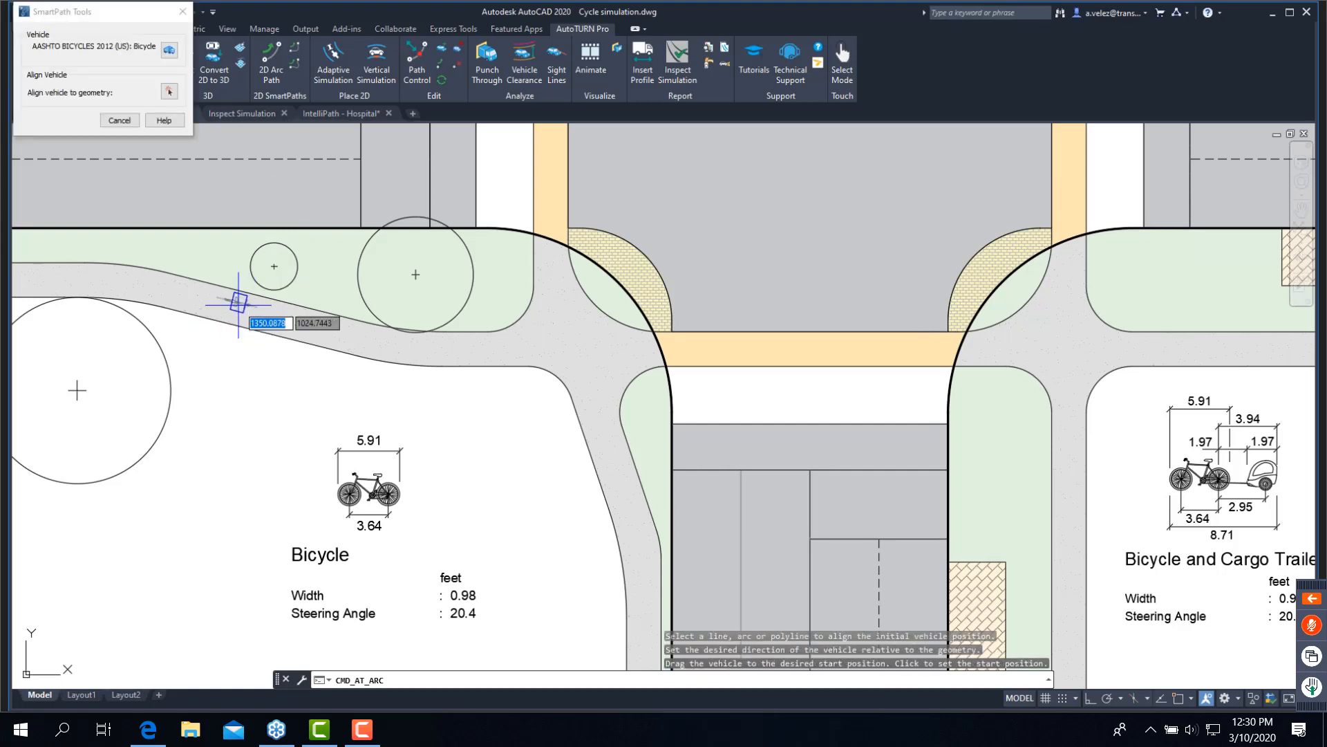
scroll(238, 306, "up", 2)
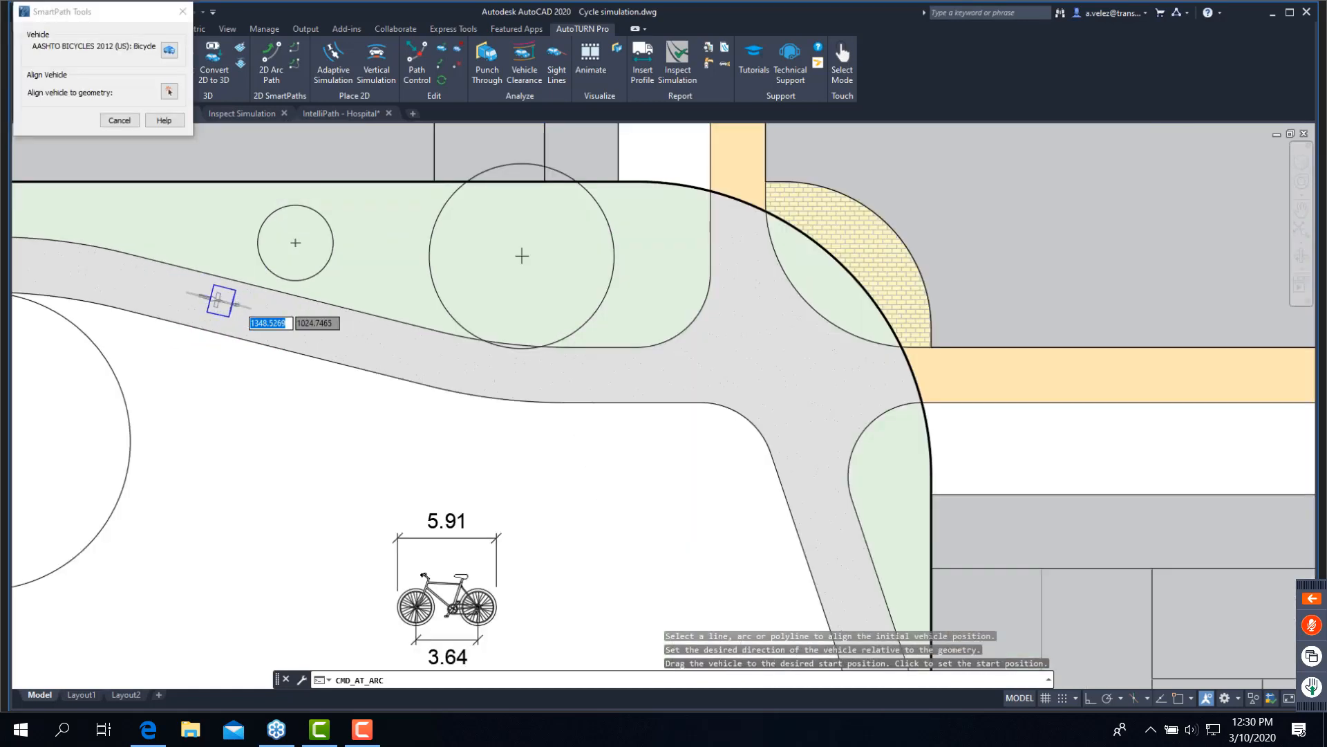
scroll(238, 308, "up", 4)
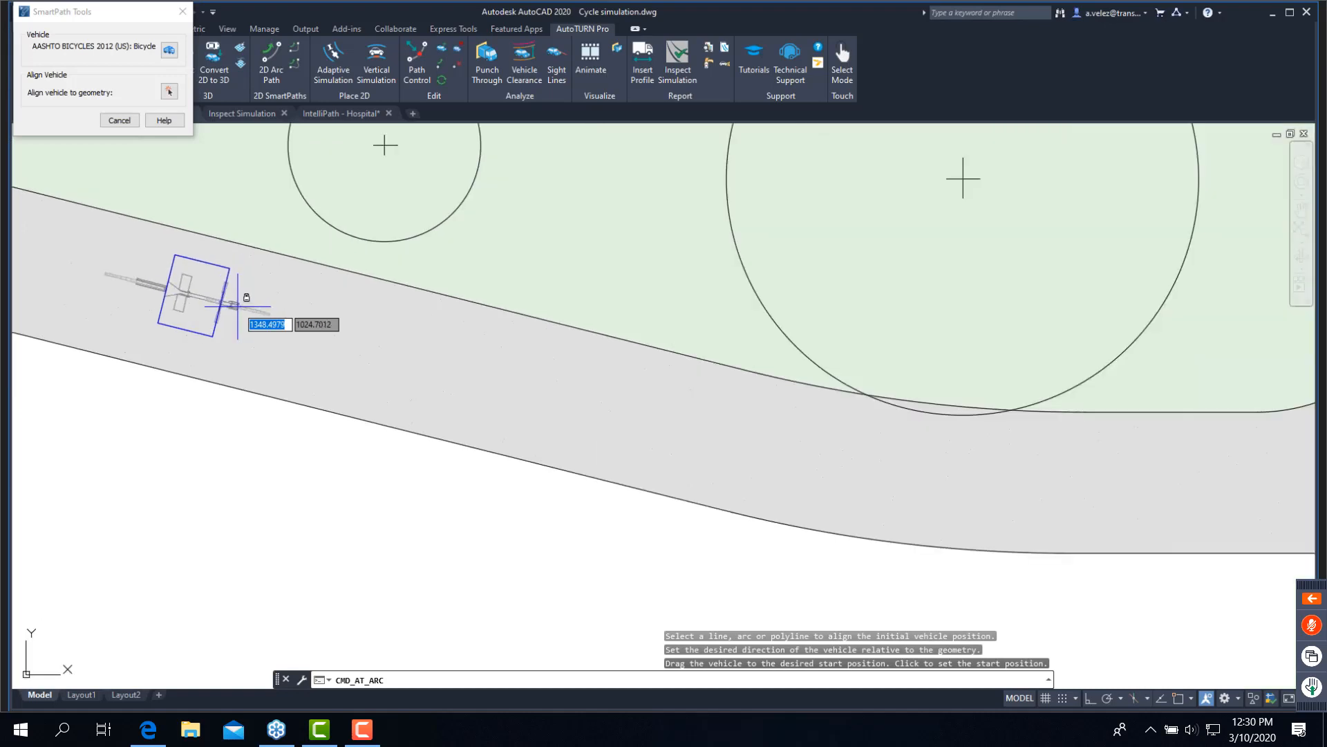
left_click(238, 307)
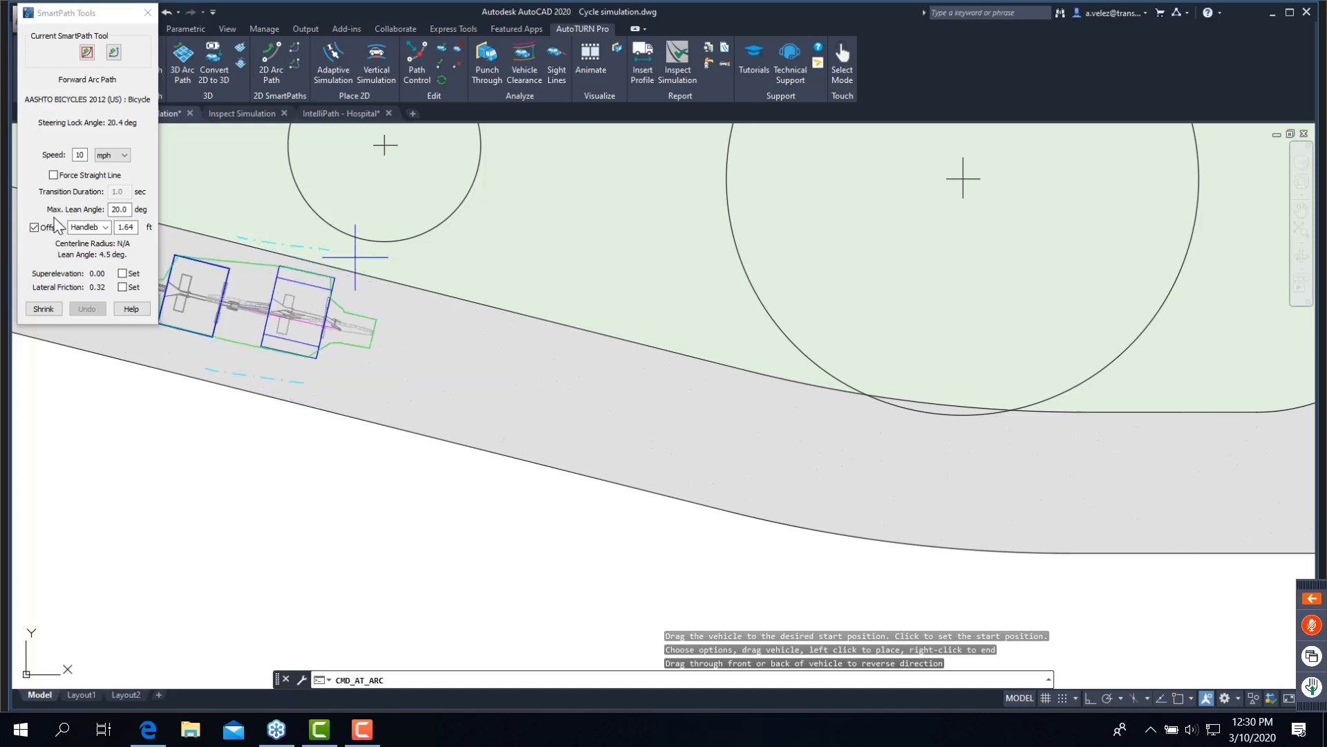
- Turn off the path offset and place two forward arc segments at 10 mph along the sidewalk toward the corner
left_click(33, 228)
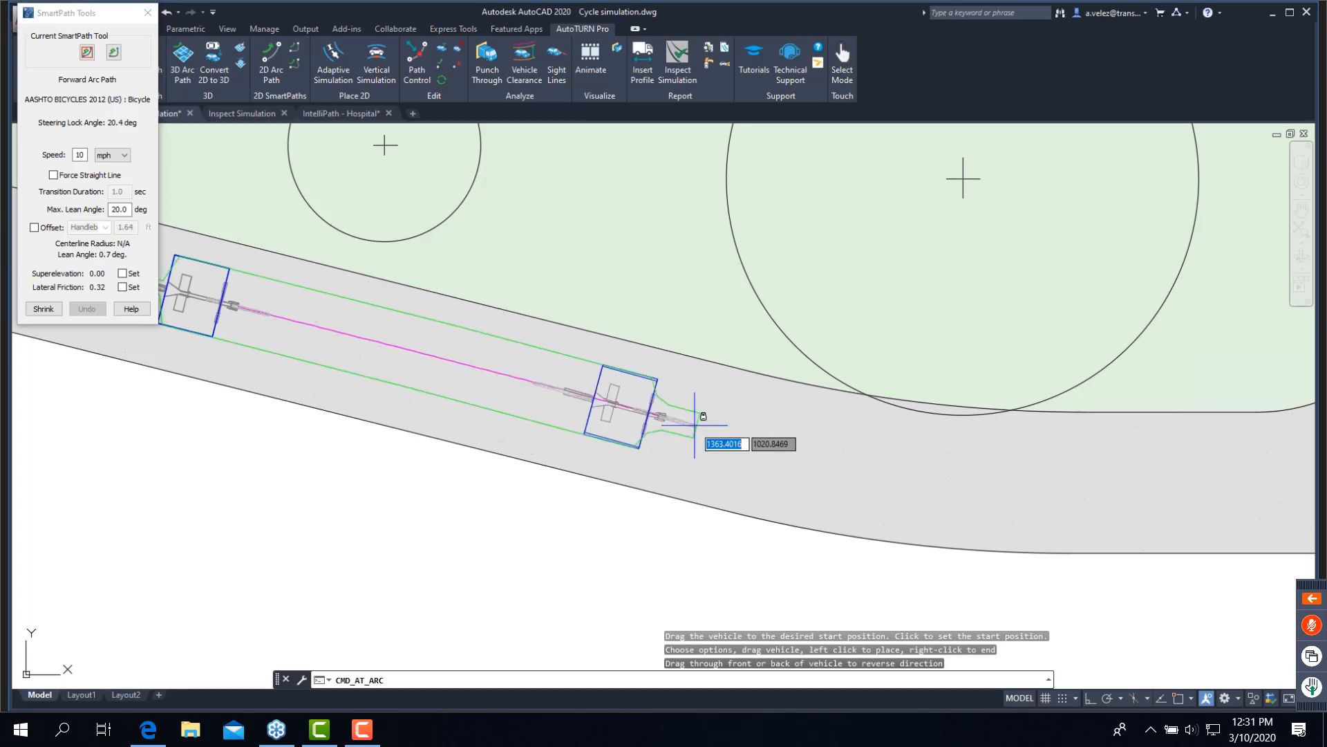
scroll(726, 442, "down", 2)
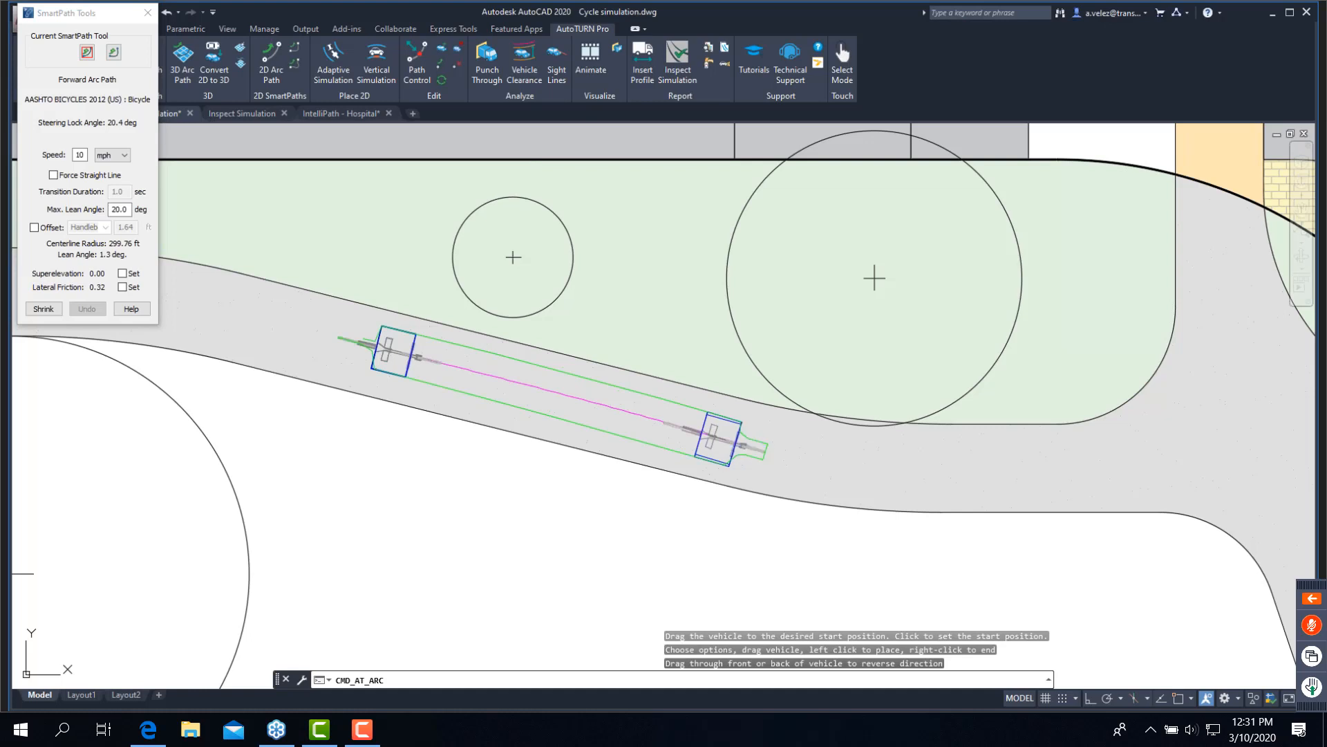
left_click(754, 446)
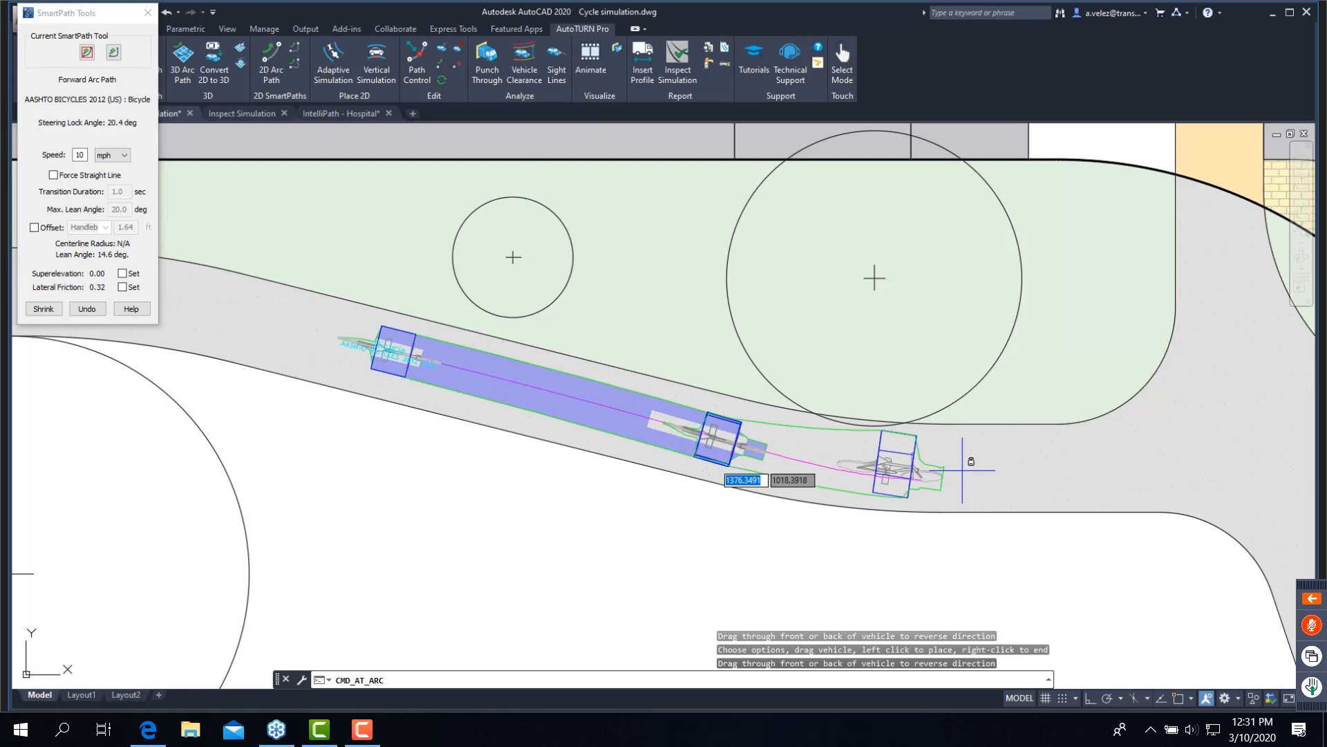
middle_click_drag(962, 470, 705, 461)
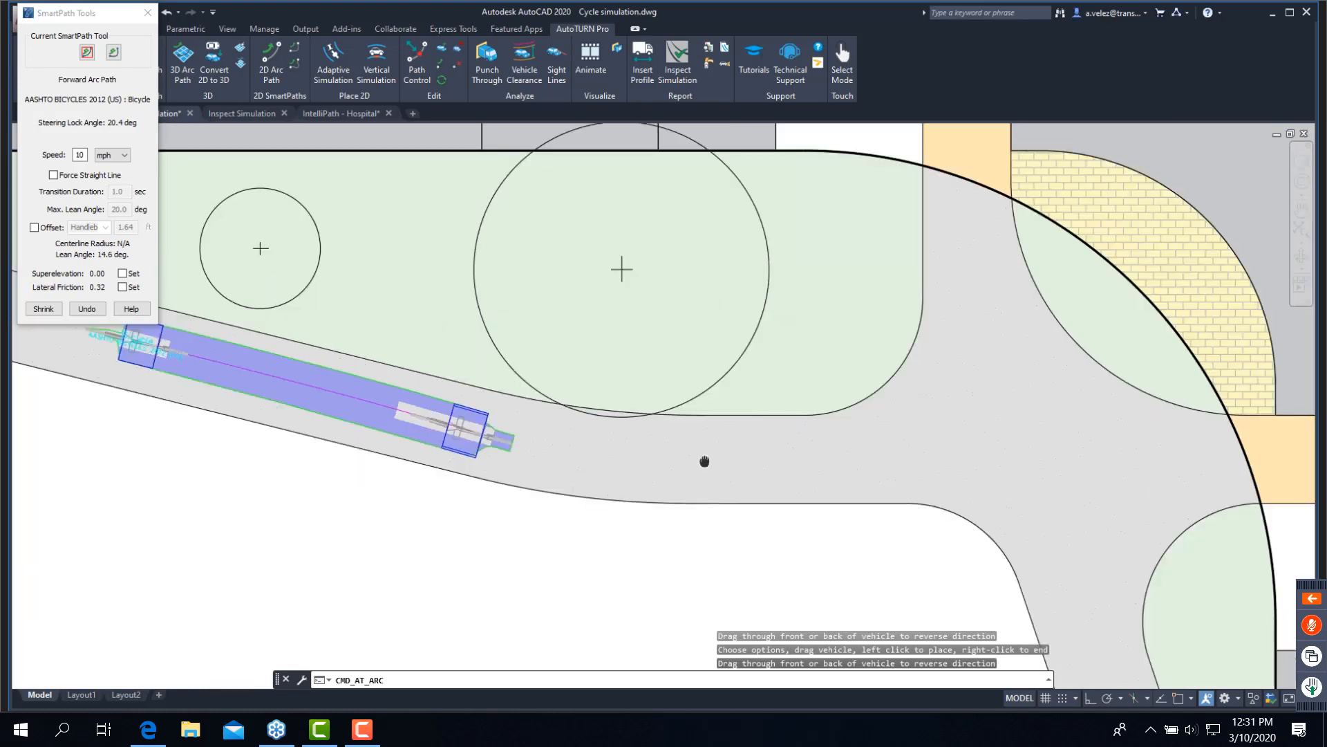
middle_click_drag(704, 461, 616, 414)
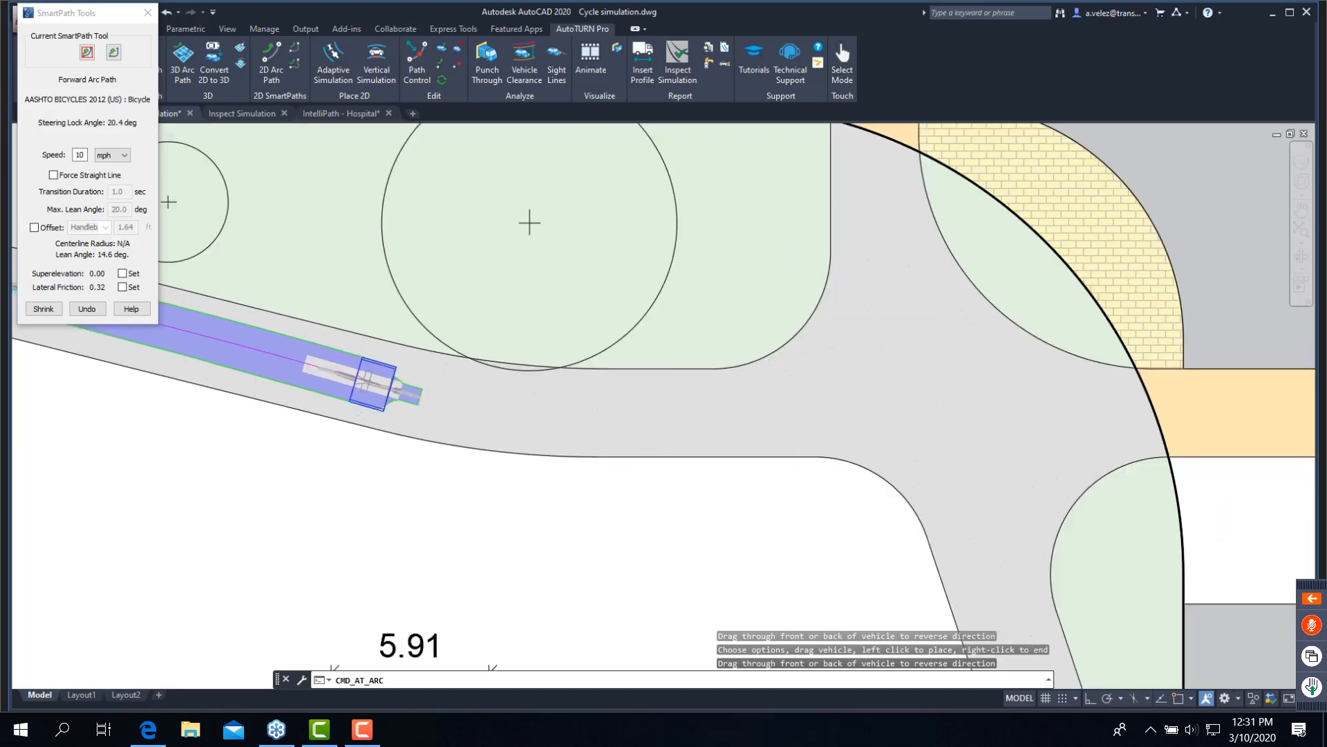
left_click(635, 415)
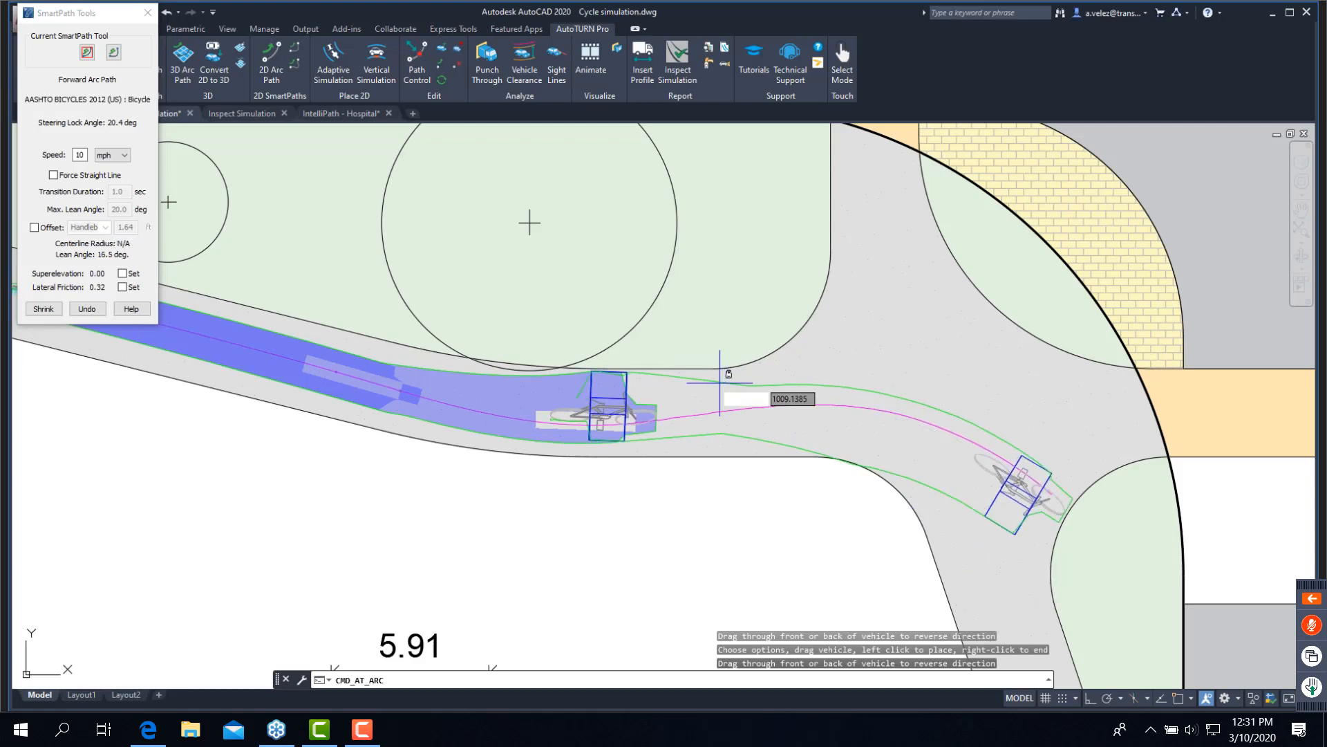
- Set the bicycle's simulation speed to 6 mph
left_click(77, 154)
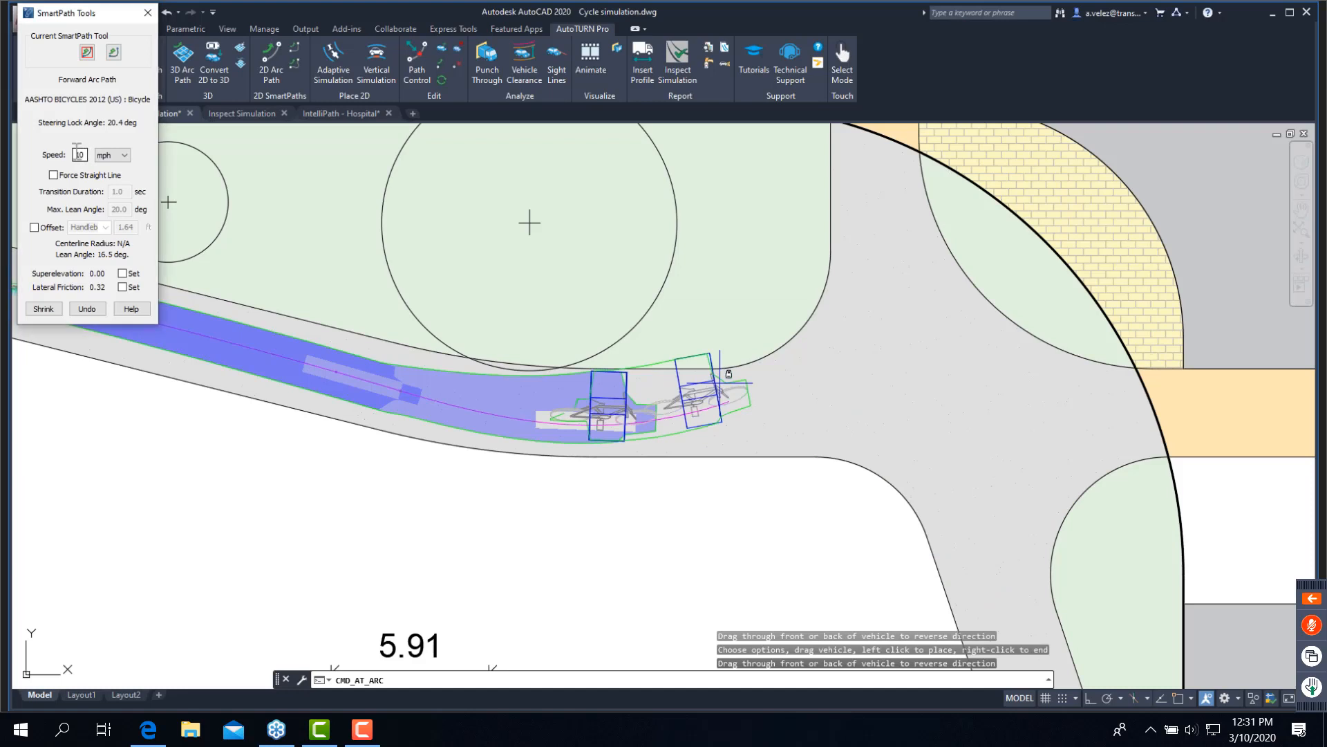
double_click(77, 154)
type("6")
left_click(863, 417)
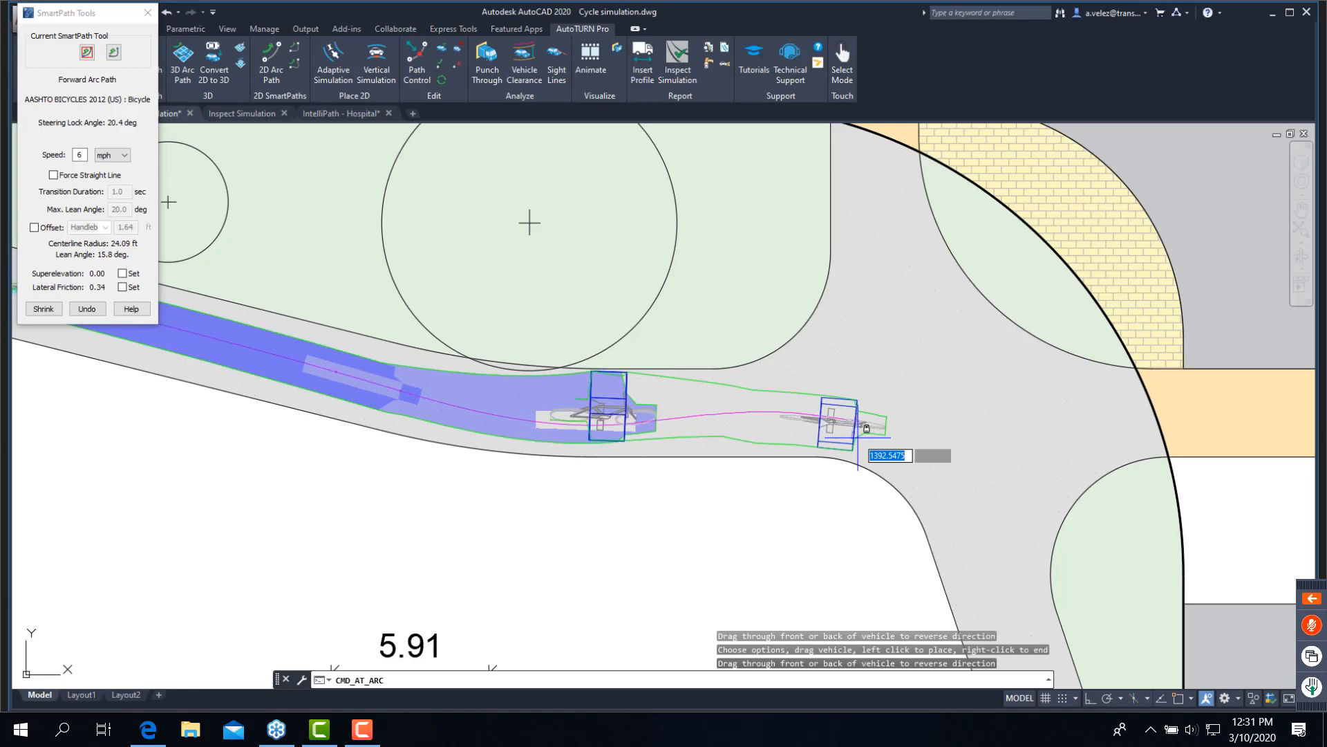
- Take the bicycle around the sidewalk corner with a Forward Corner Path at 10.48 ft centerline radius and end the path
mouse_move(768, 381)
middle_mouse_down()
mouse_move(732, 335)
mouse_move(735, 312)
middle_mouse_up()
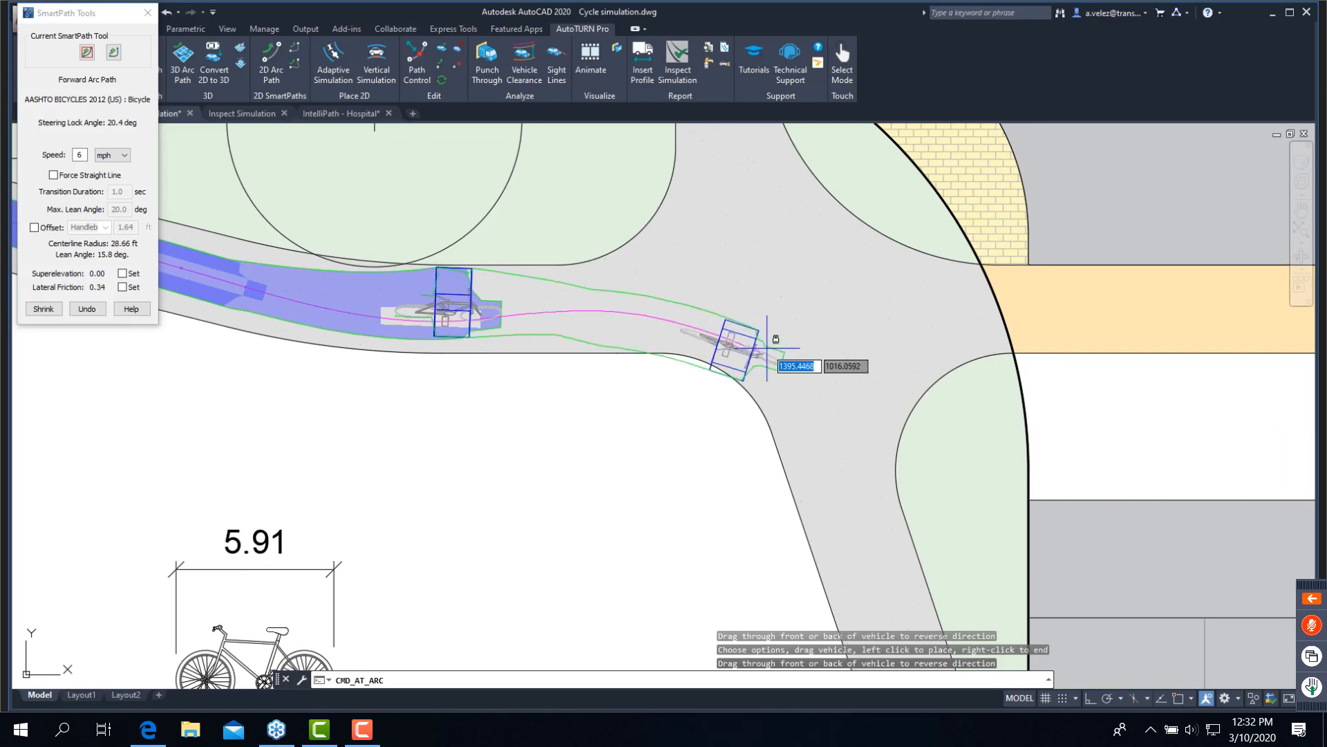
left_click(116, 55)
left_click(116, 55)
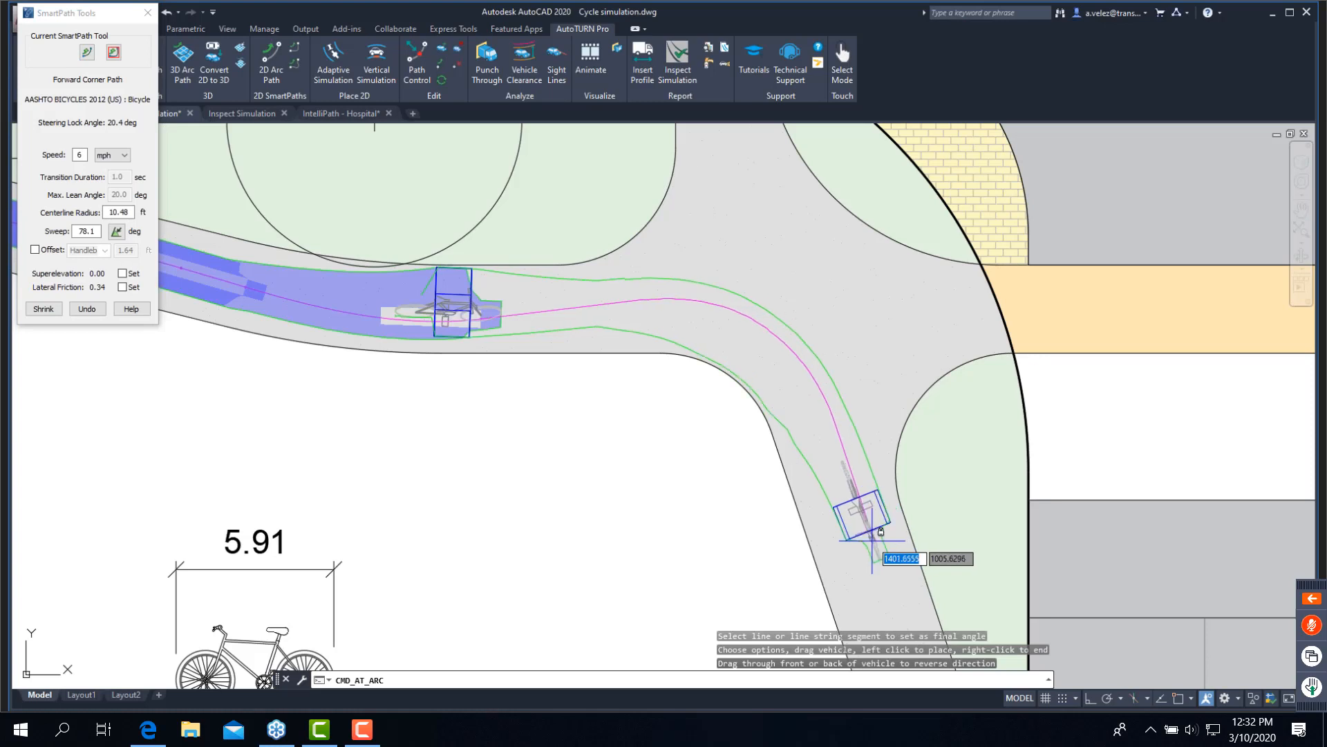
left_click(880, 531)
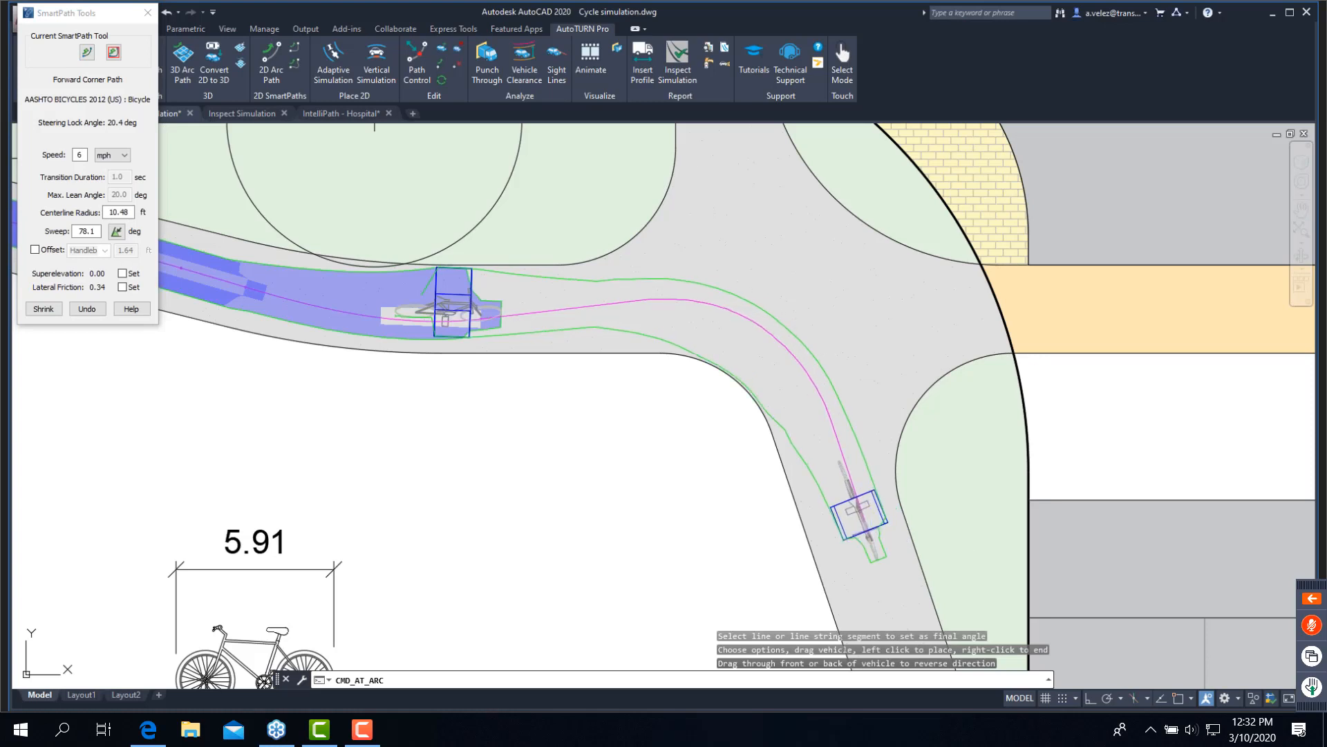
right_click(871, 540)
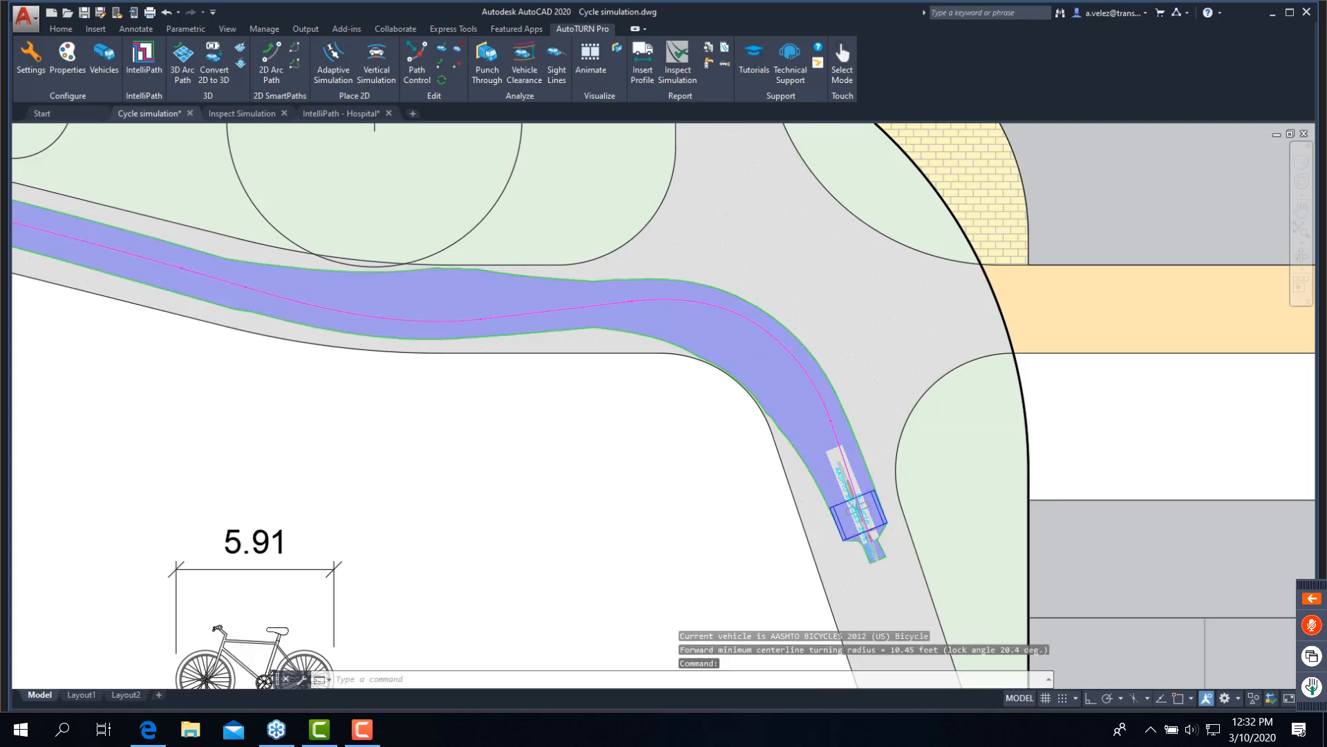
- Delete the bicycle's swept path from the drawing
scroll(818, 504, "down", 2)
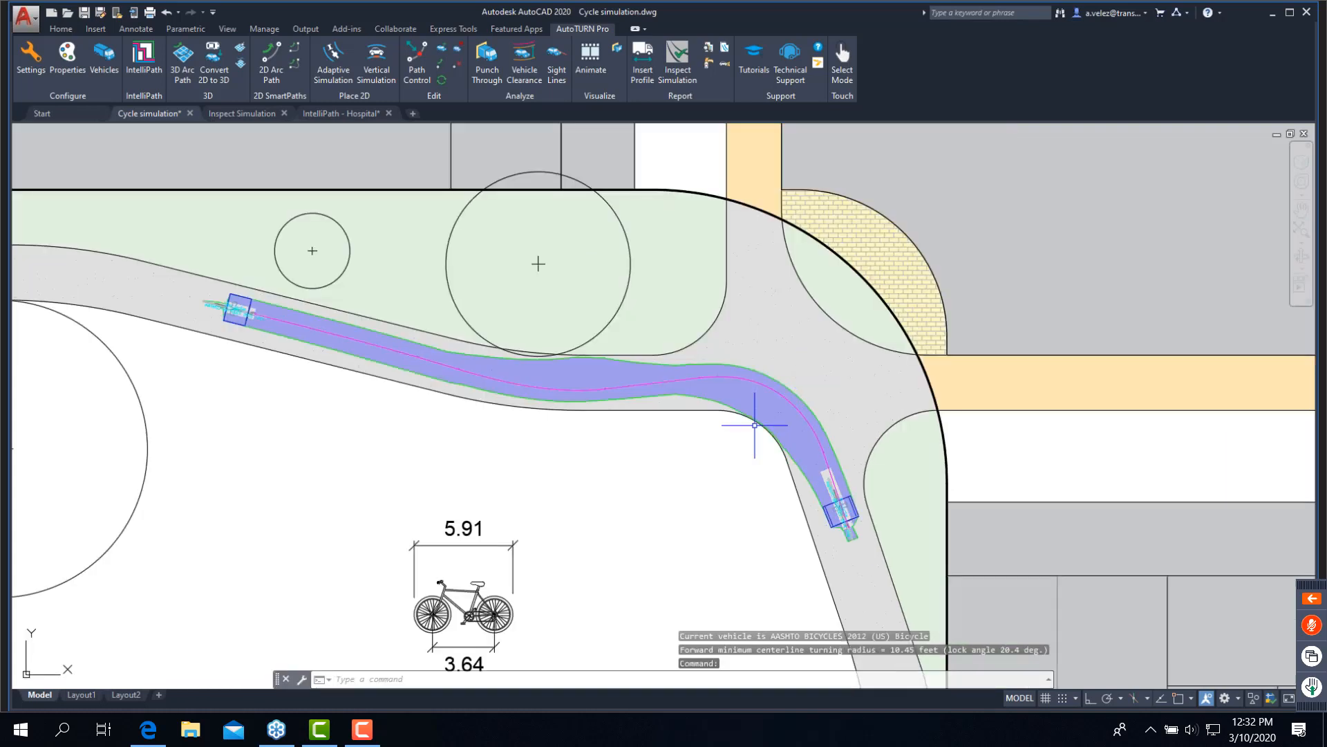
left_click(707, 387)
key("Delete")
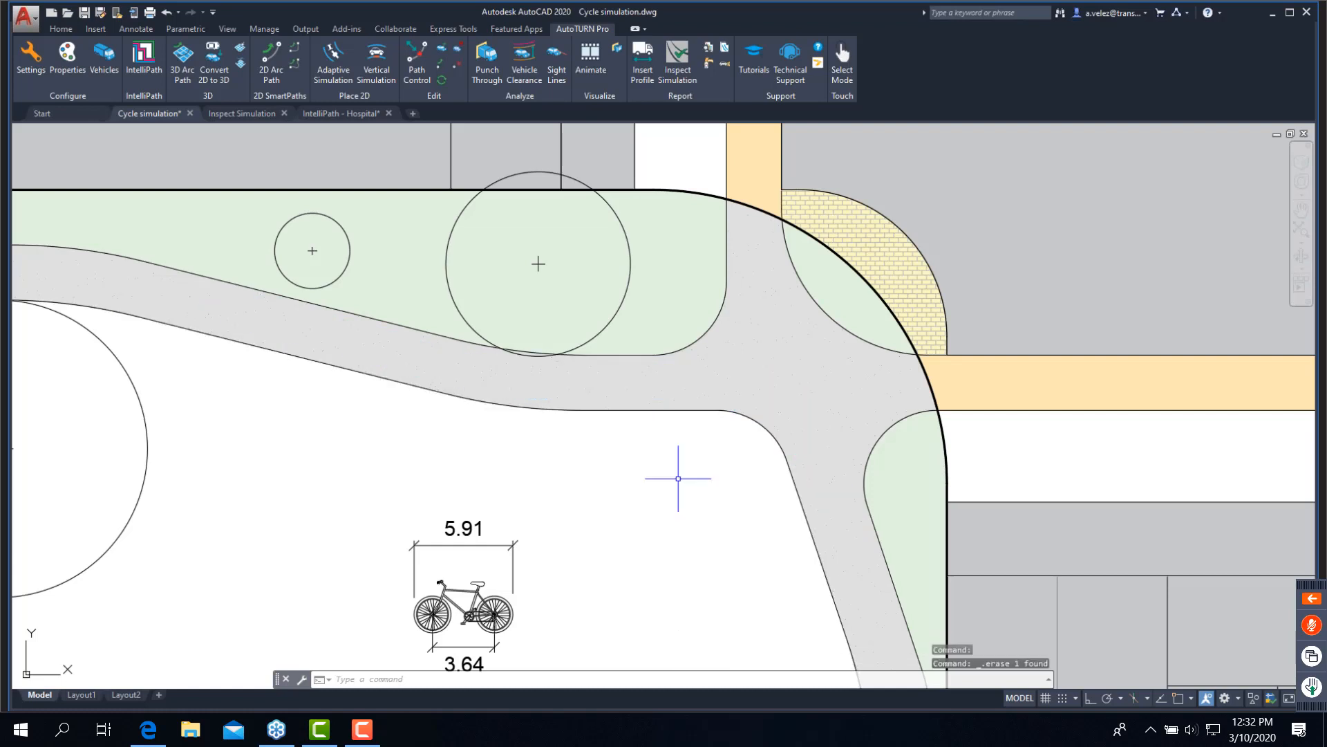
- Make the AASHTO BICYCLES 2012 (US) Bicycle and Cargo Trailer the current vehicle
left_click(104, 56)
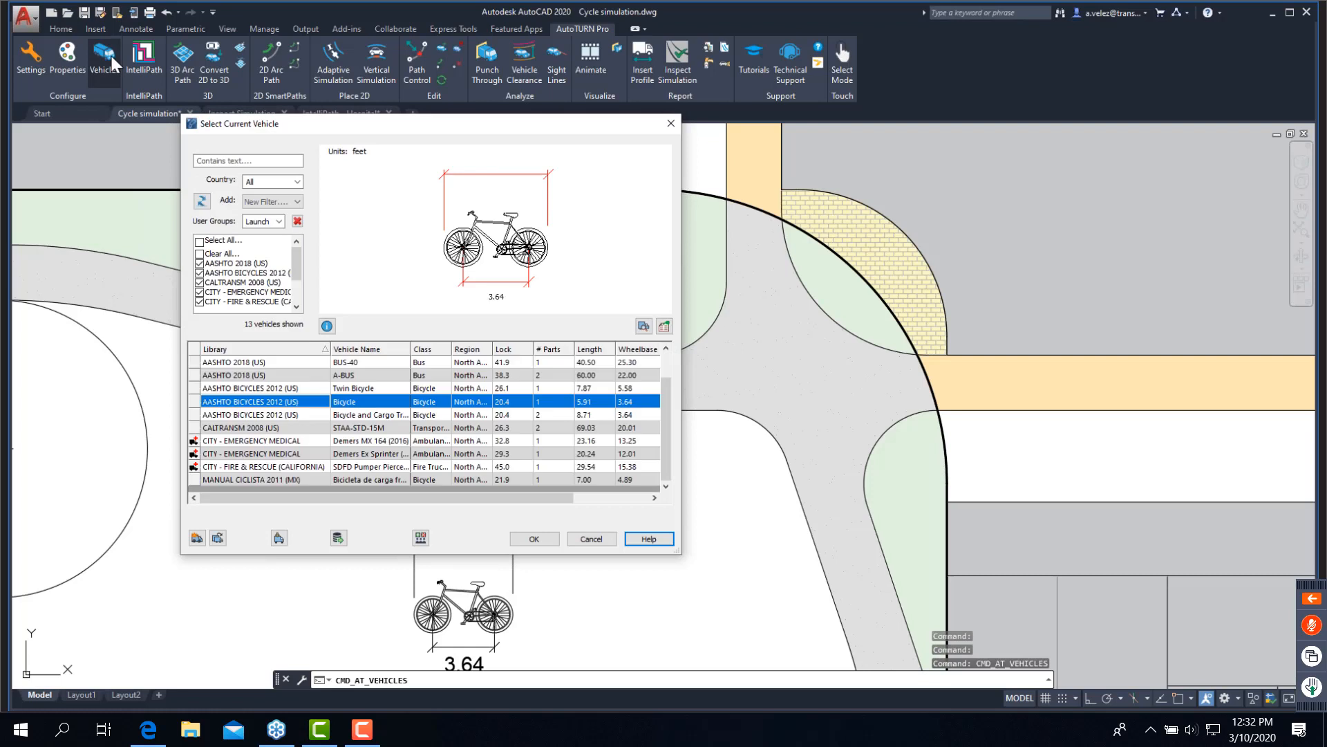
left_click(379, 417)
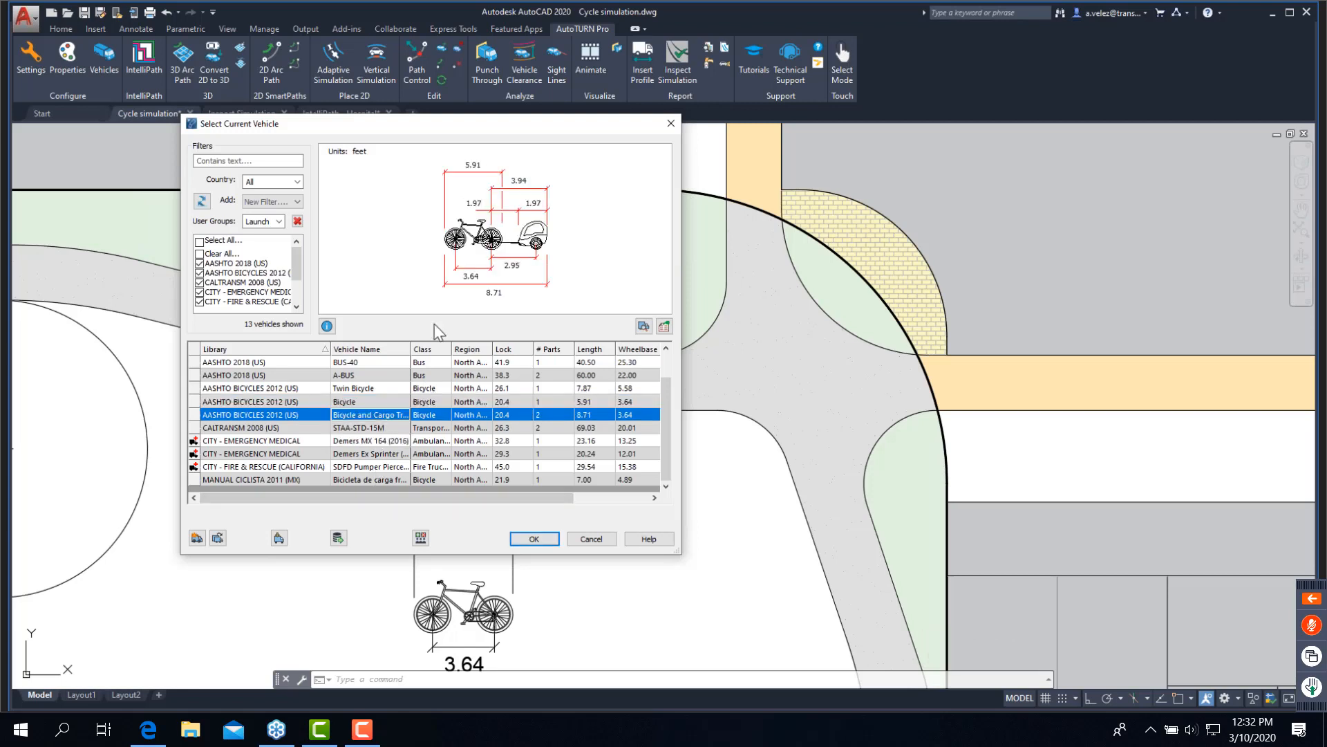
left_click(534, 538)
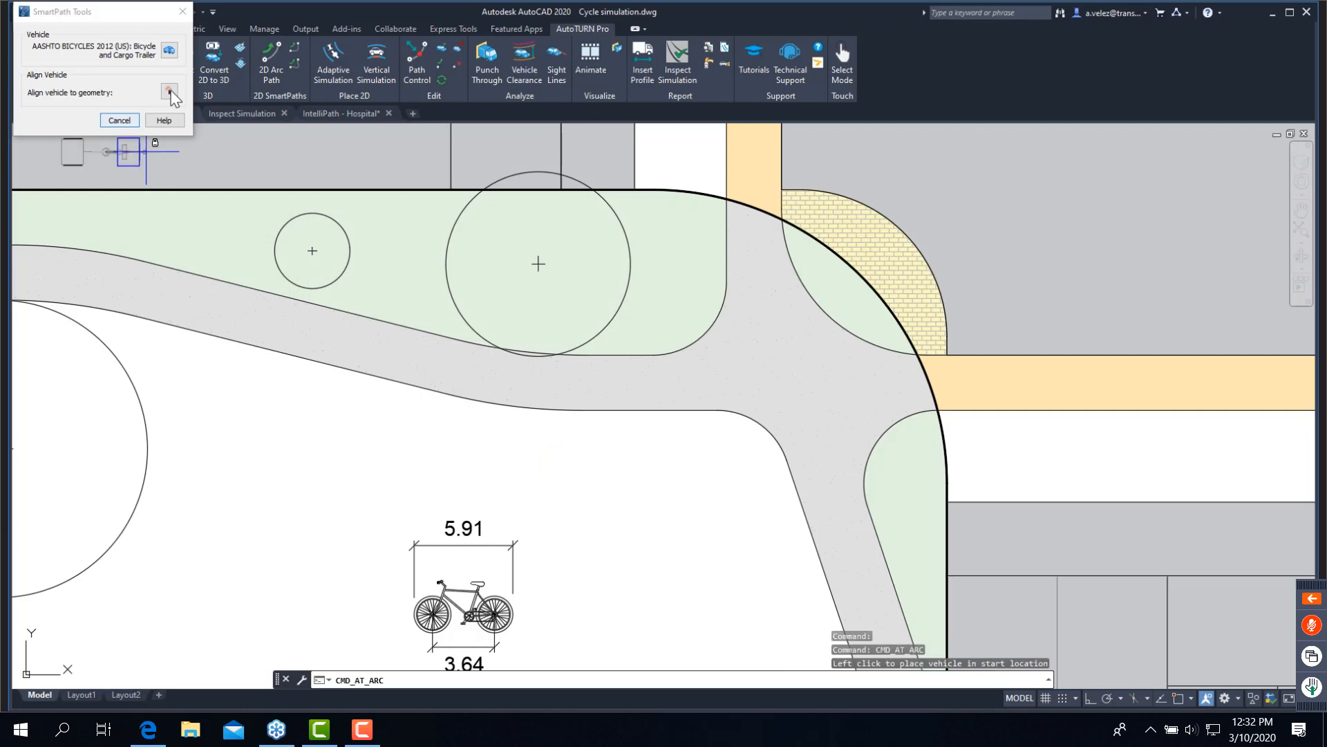
- Align the bicycle and trailer to the sidewalk's lower edge, set its start position, and place one forward arc segment toward the corner
left_click(169, 92)
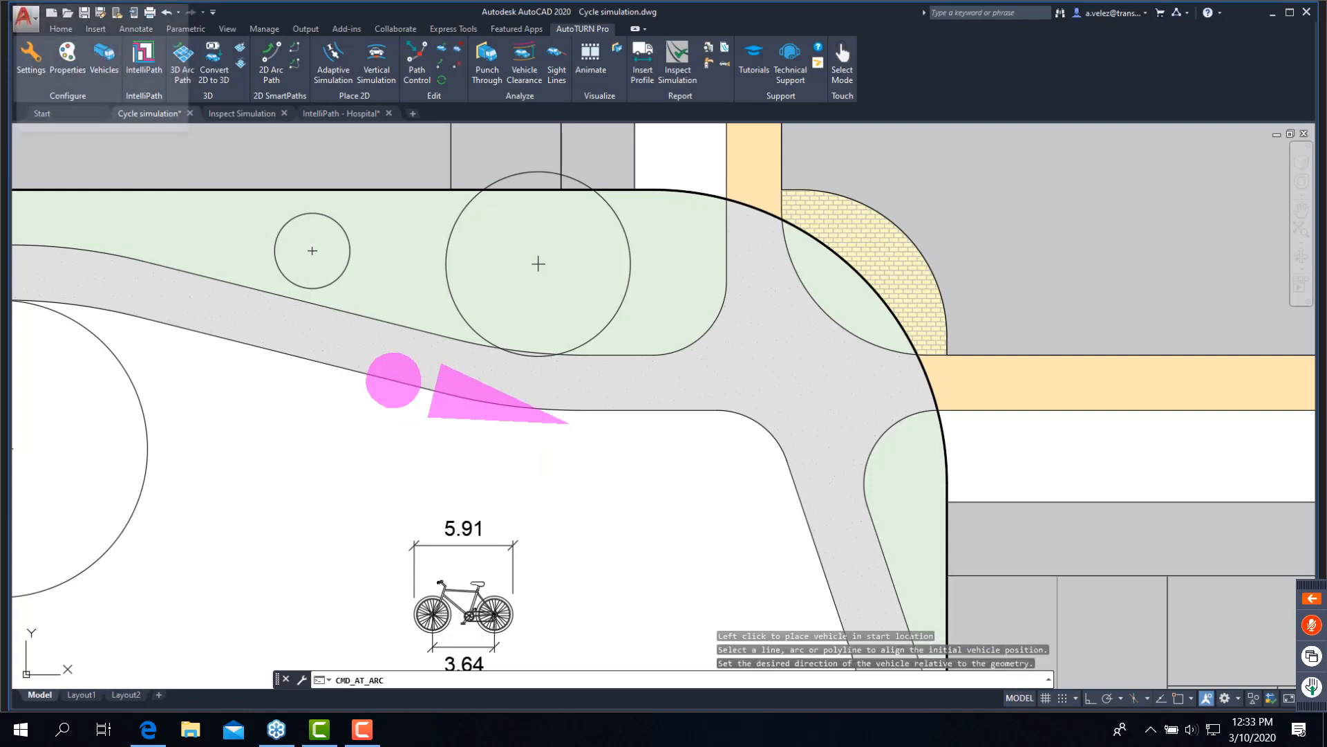
left_click(449, 378)
left_click(453, 363)
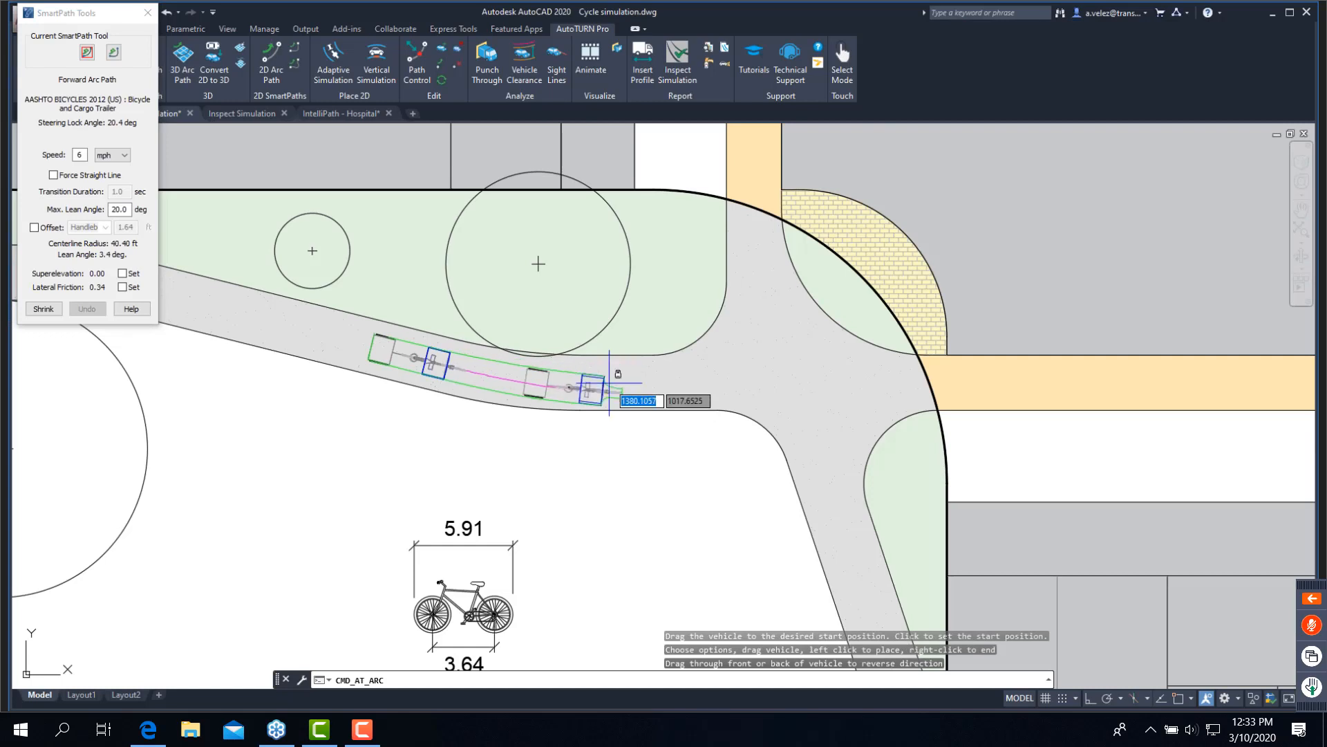
left_click(609, 381)
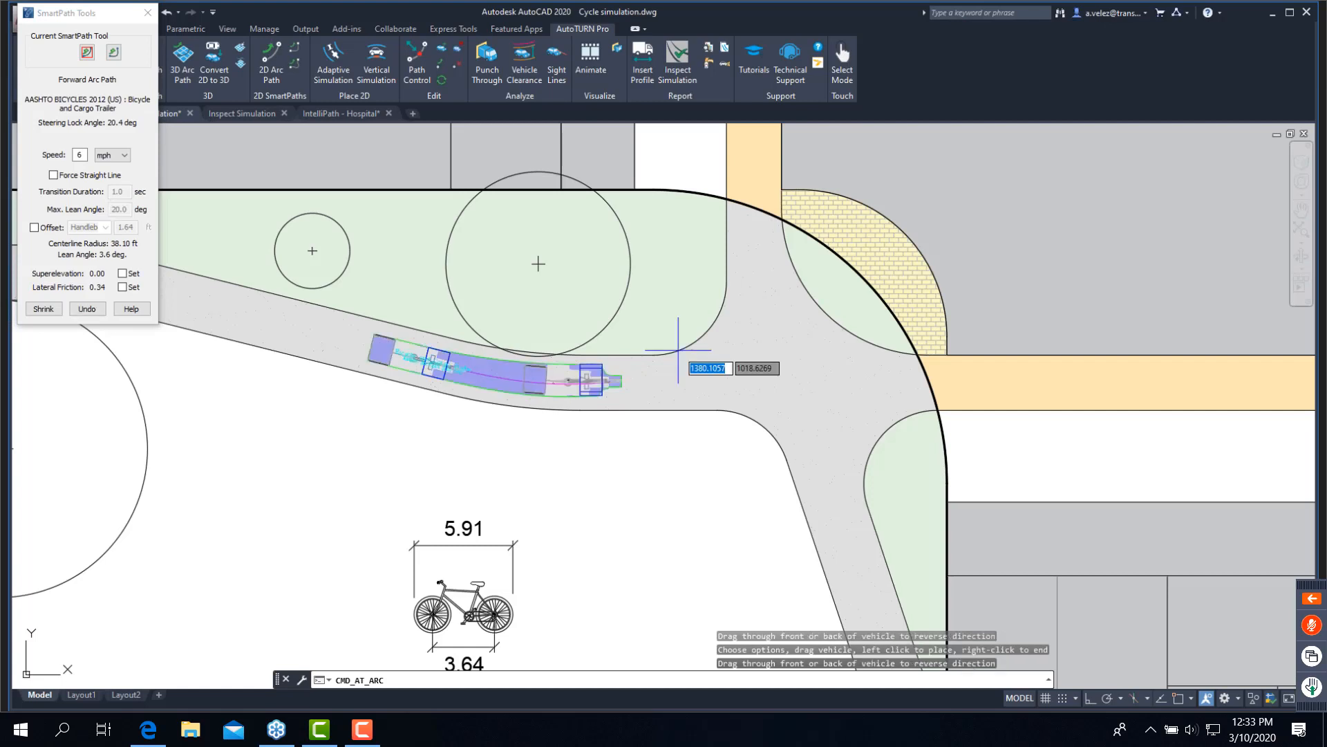
- Turn on the path offset for the Pedals with a distance of 0.50 ft
left_click(34, 227)
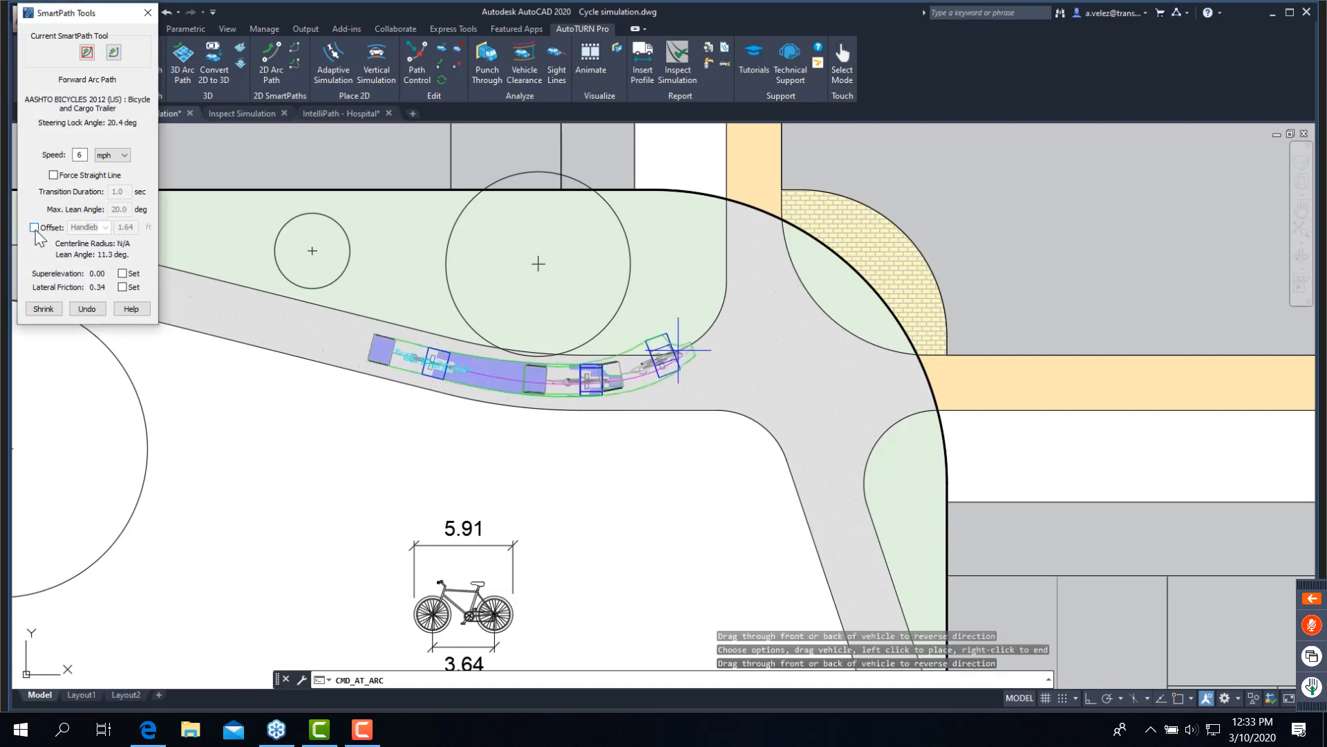
left_click(105, 228)
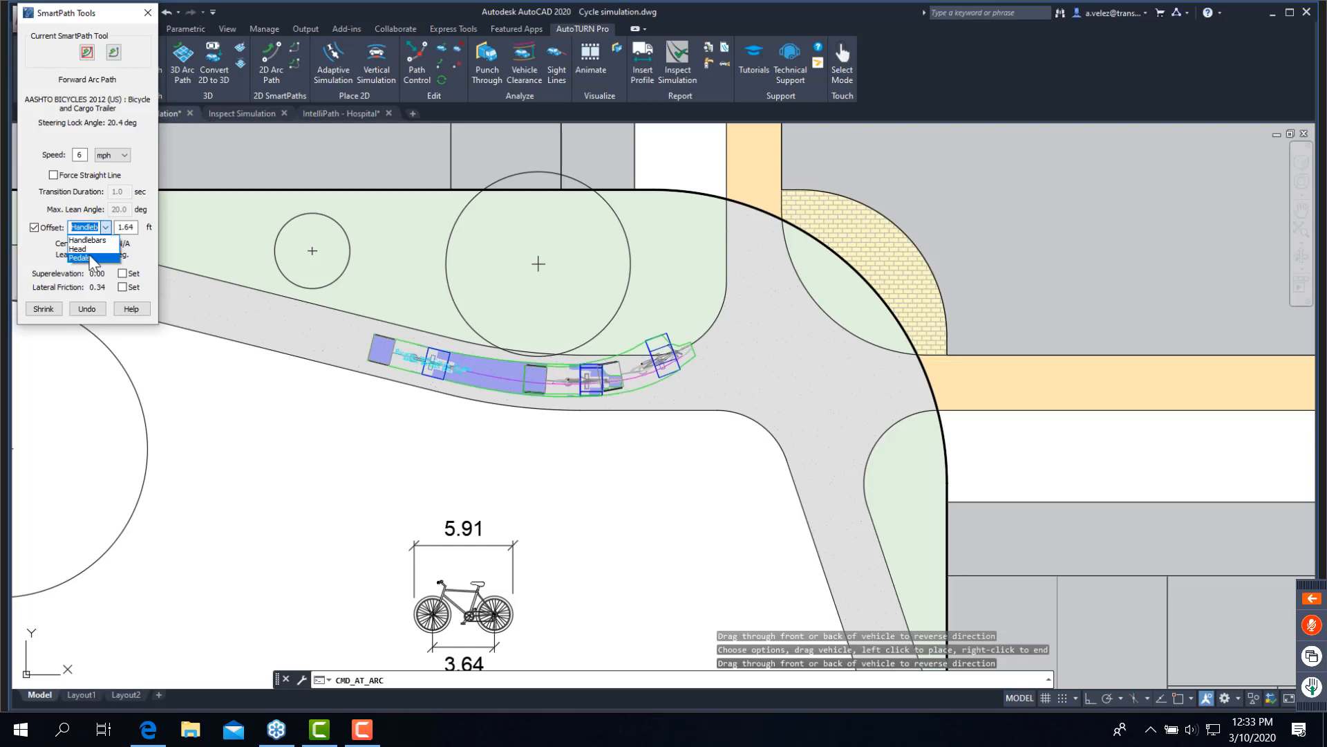
left_click(92, 258)
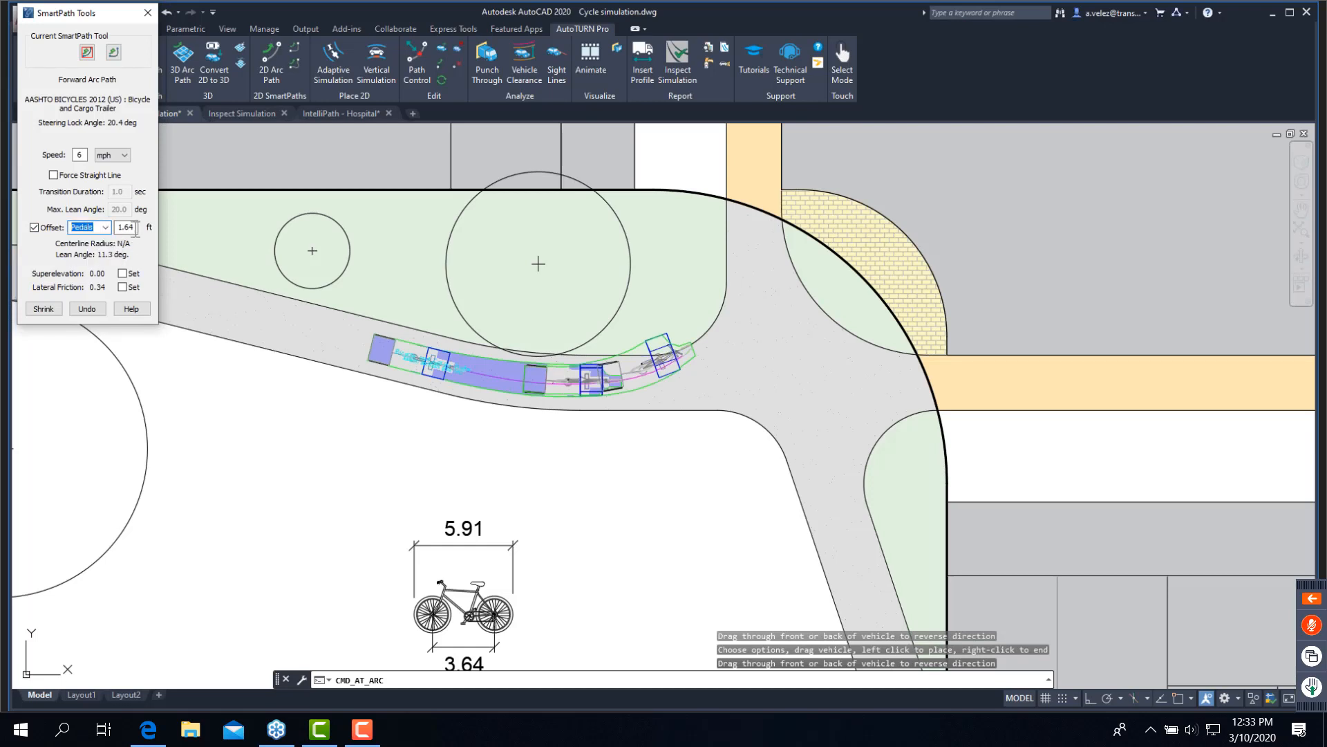
key("Tab")
type("0.")
- Add a Forward Corner Path around the corner with its final angle matched to the descending sidewalk edge, and finish the simulation
left_click(114, 52)
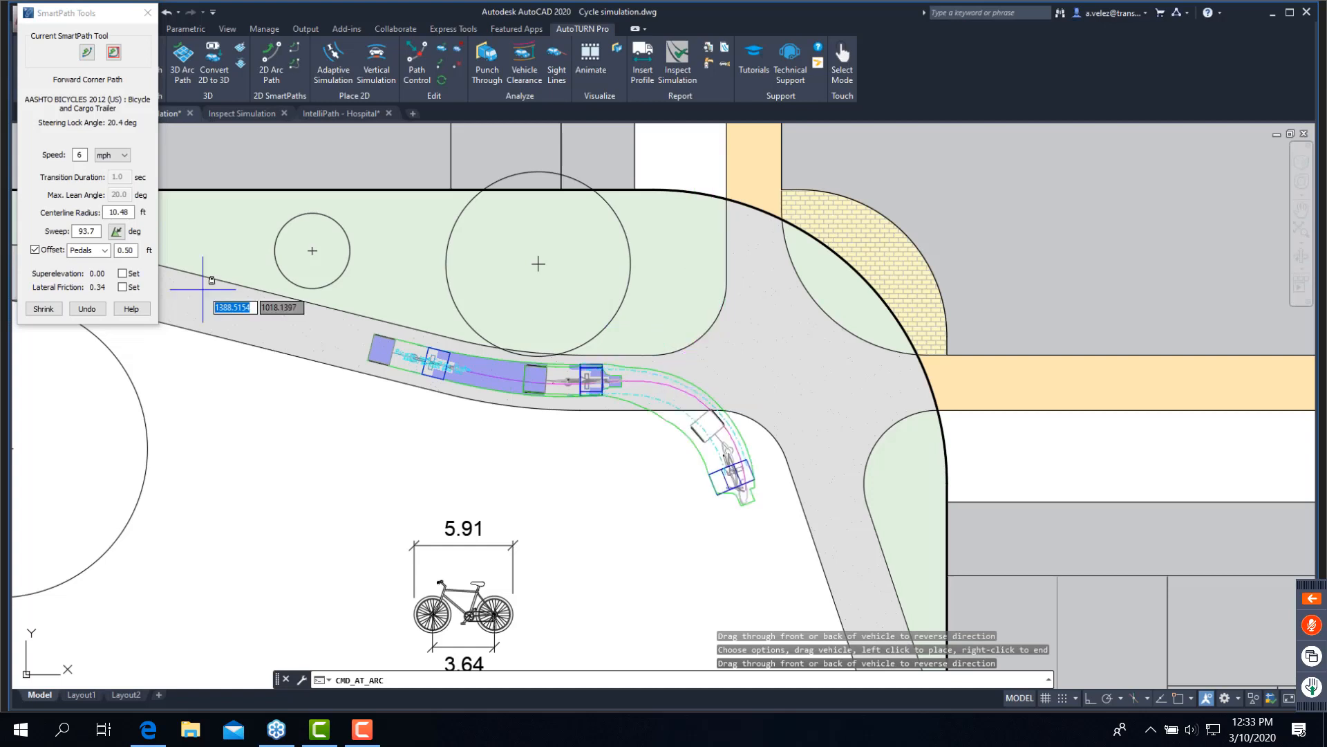
left_click(118, 232)
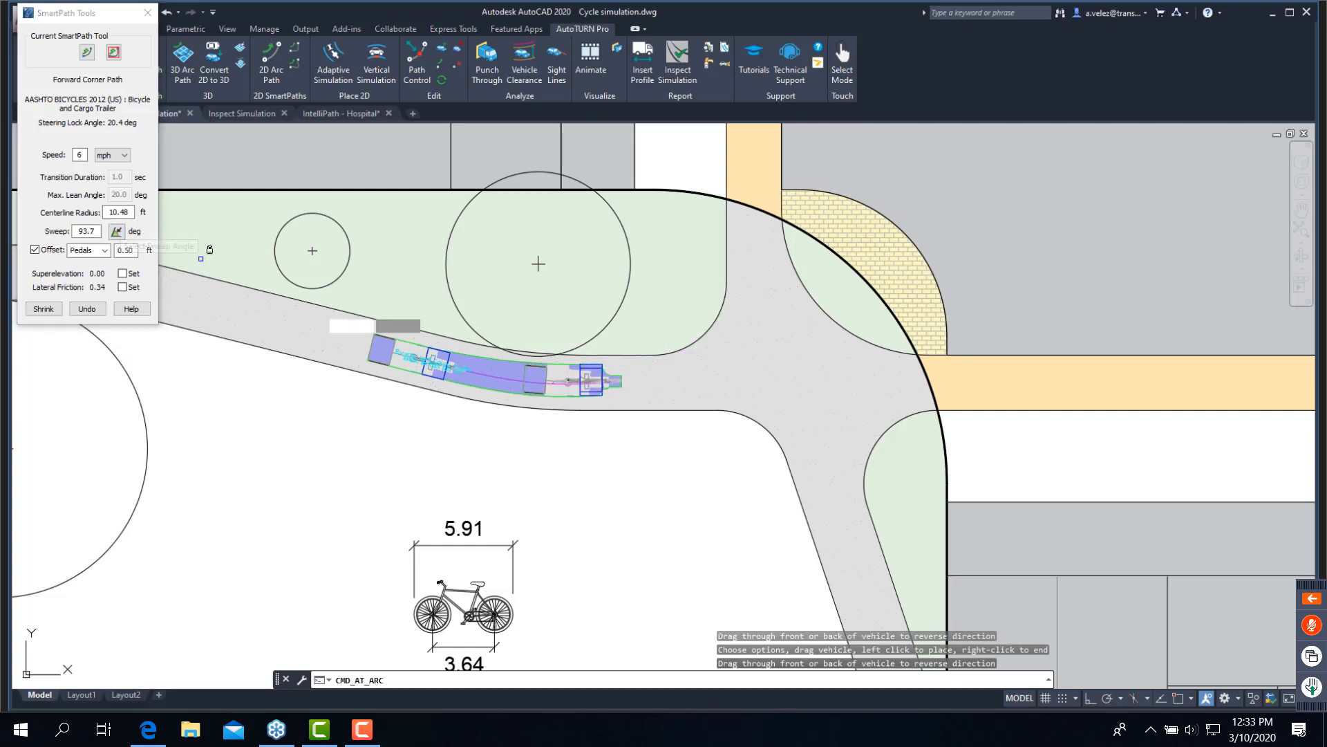
left_click(803, 509)
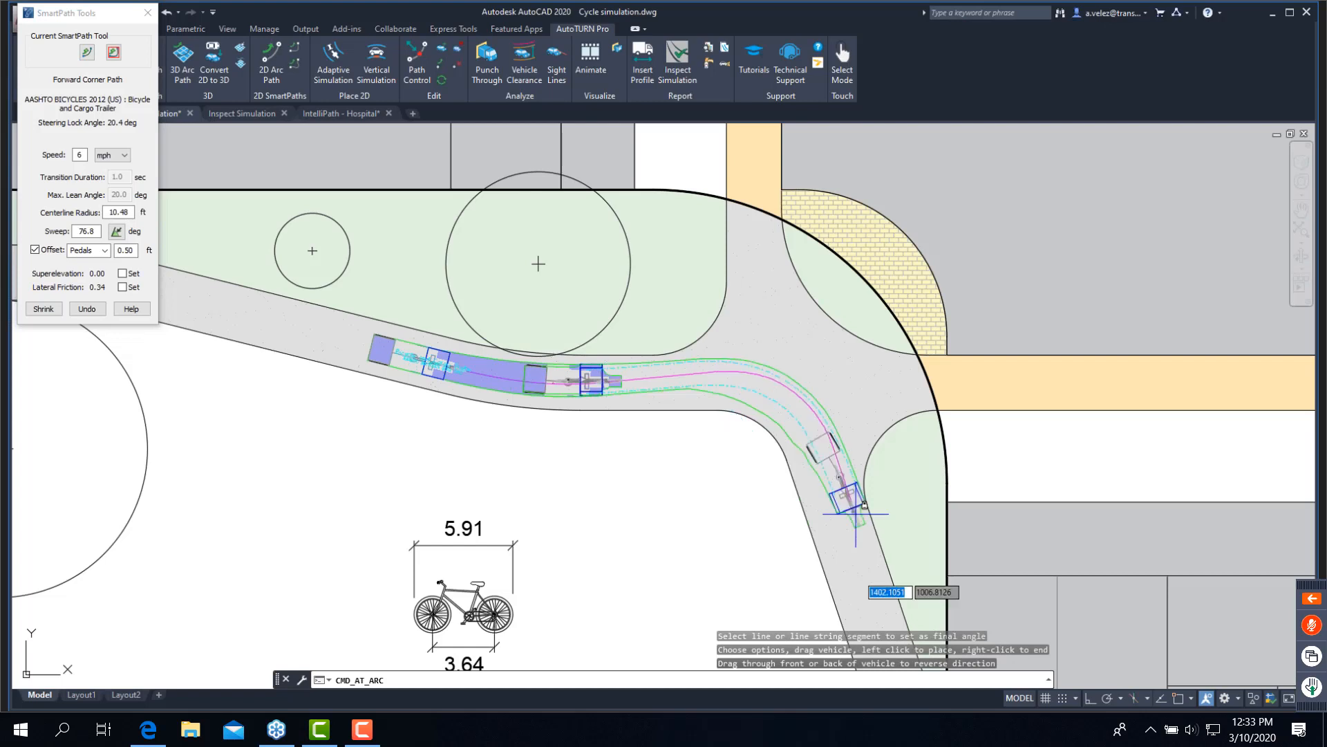
left_click(867, 599)
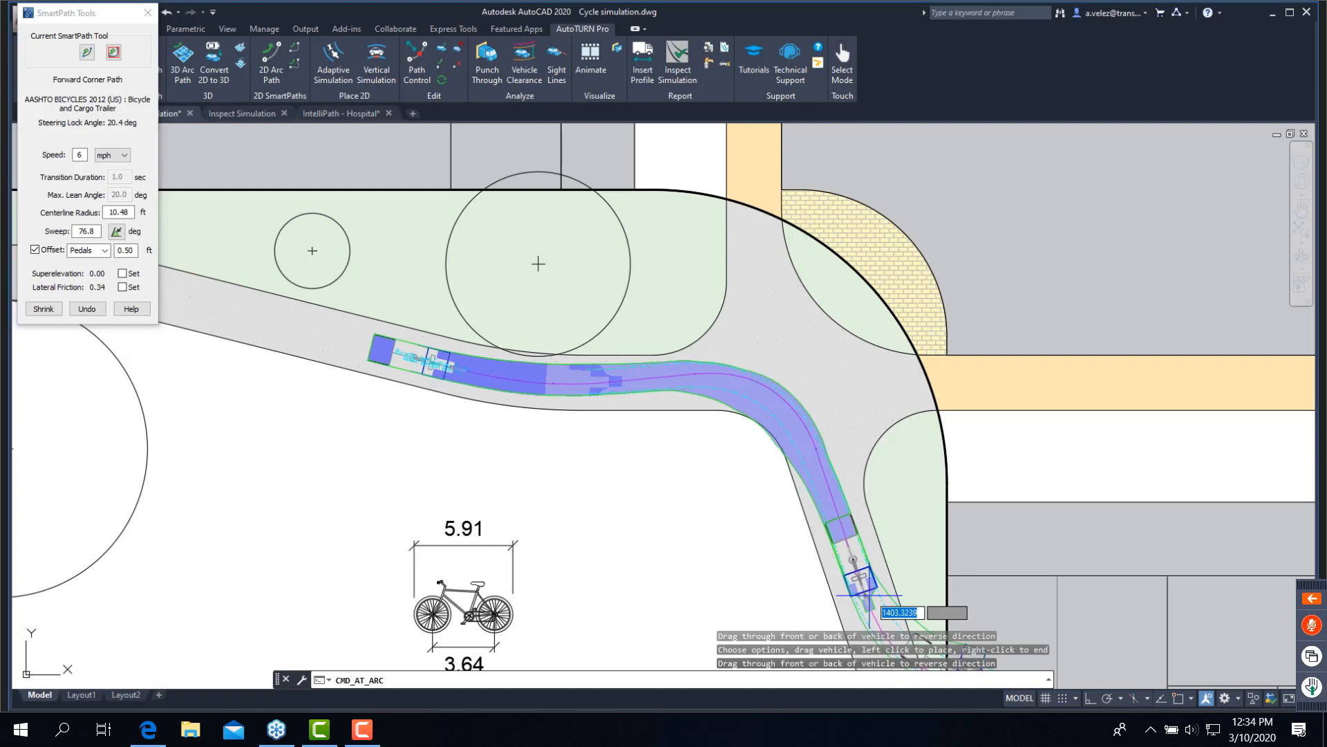
left_click(869, 595)
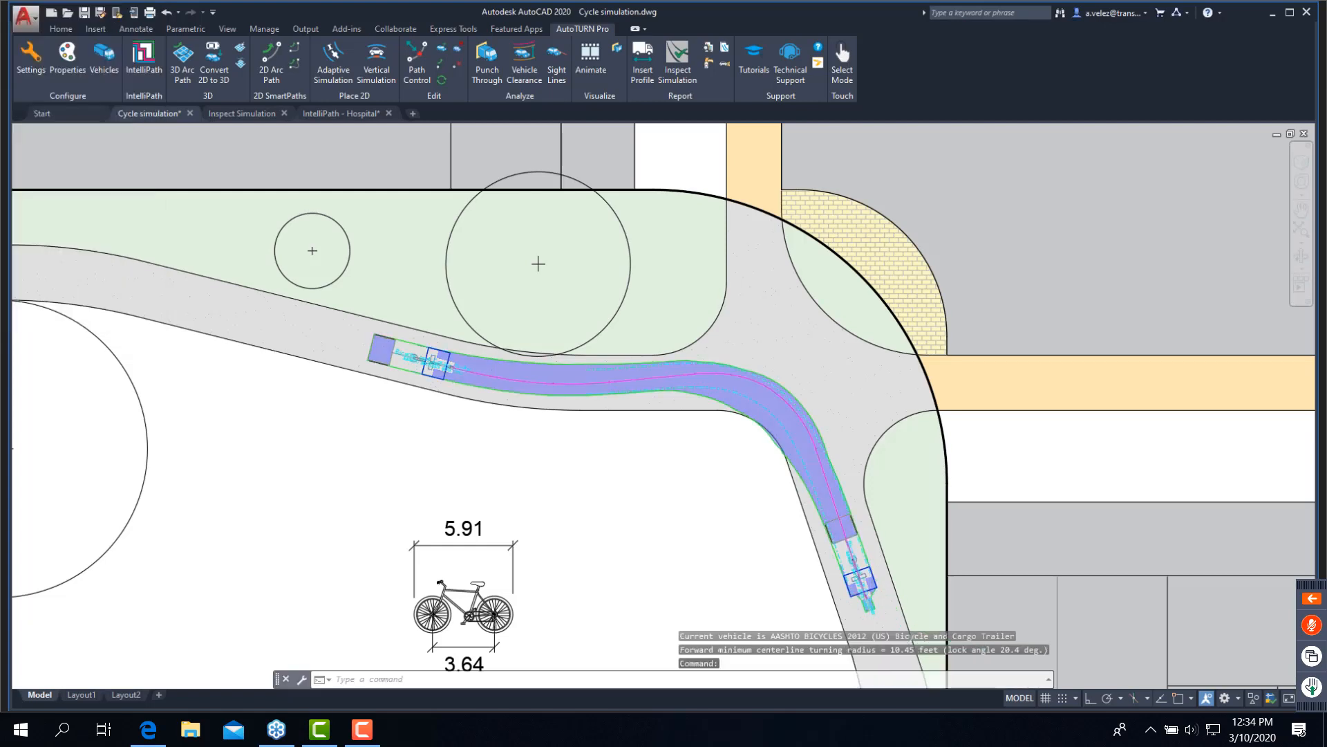
scroll(699, 454, "down", 2)
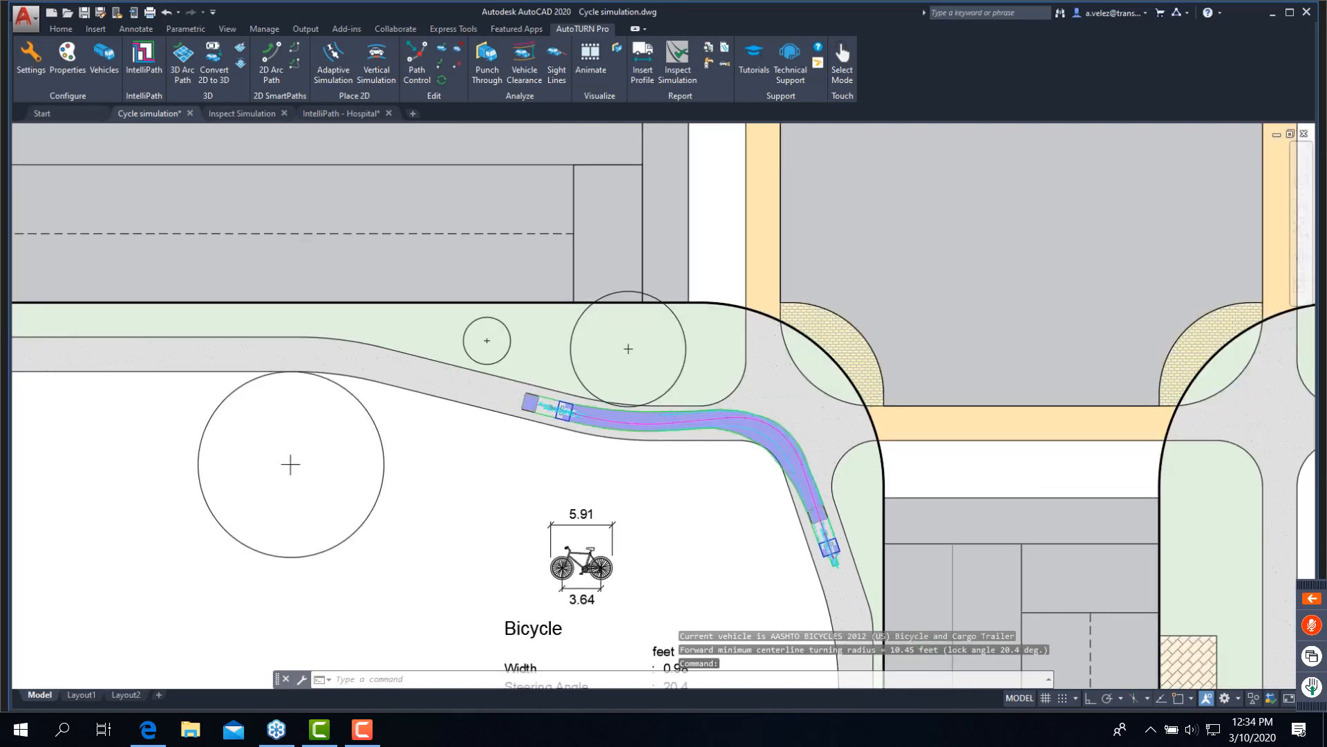
- Make the AASHTO BICYCLES 2012 (US) Twin Bicycle the current vehicle for the crosswalk corner at the curved road's side-street junction
scroll(680, 448, "down", 2)
scroll(315, 400, "down", 2)
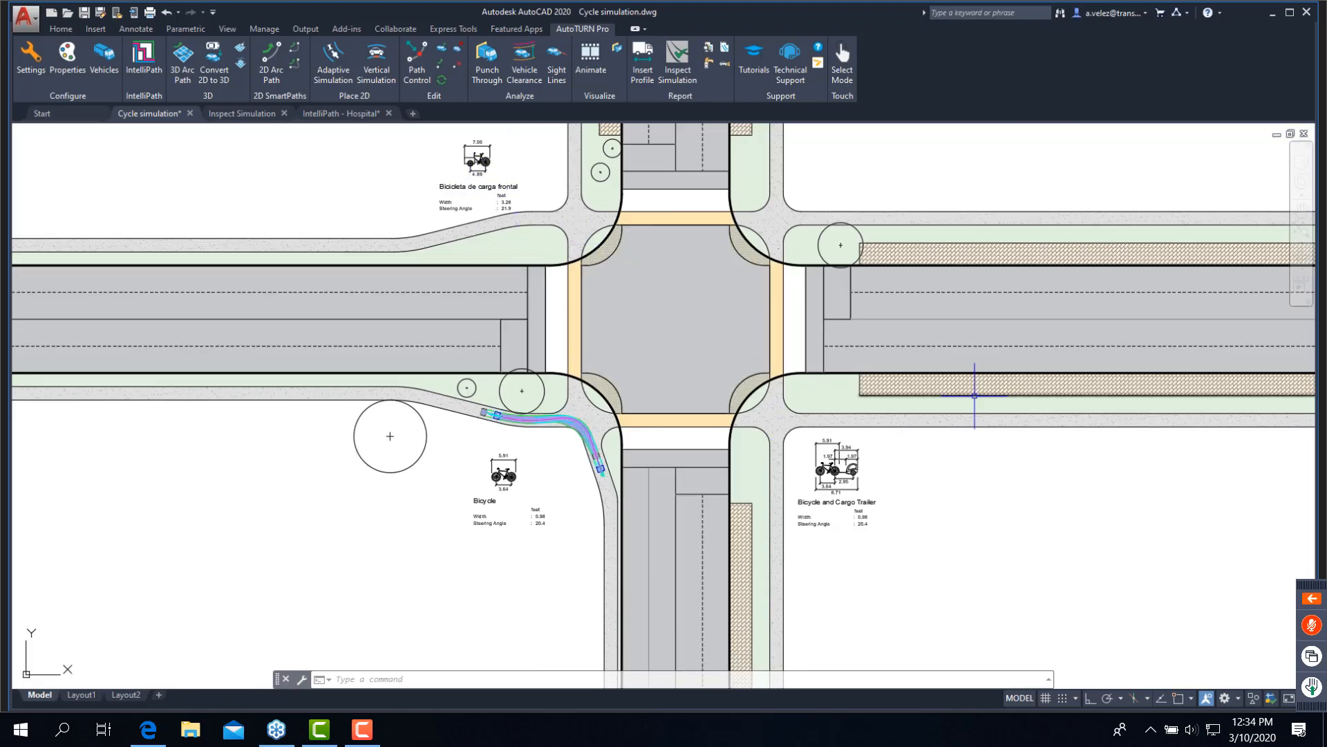
scroll(976, 394, "down", 2)
mouse_move(1067, 395)
middle_mouse_down()
mouse_move(871, 429)
mouse_move(217, 451)
middle_mouse_up()
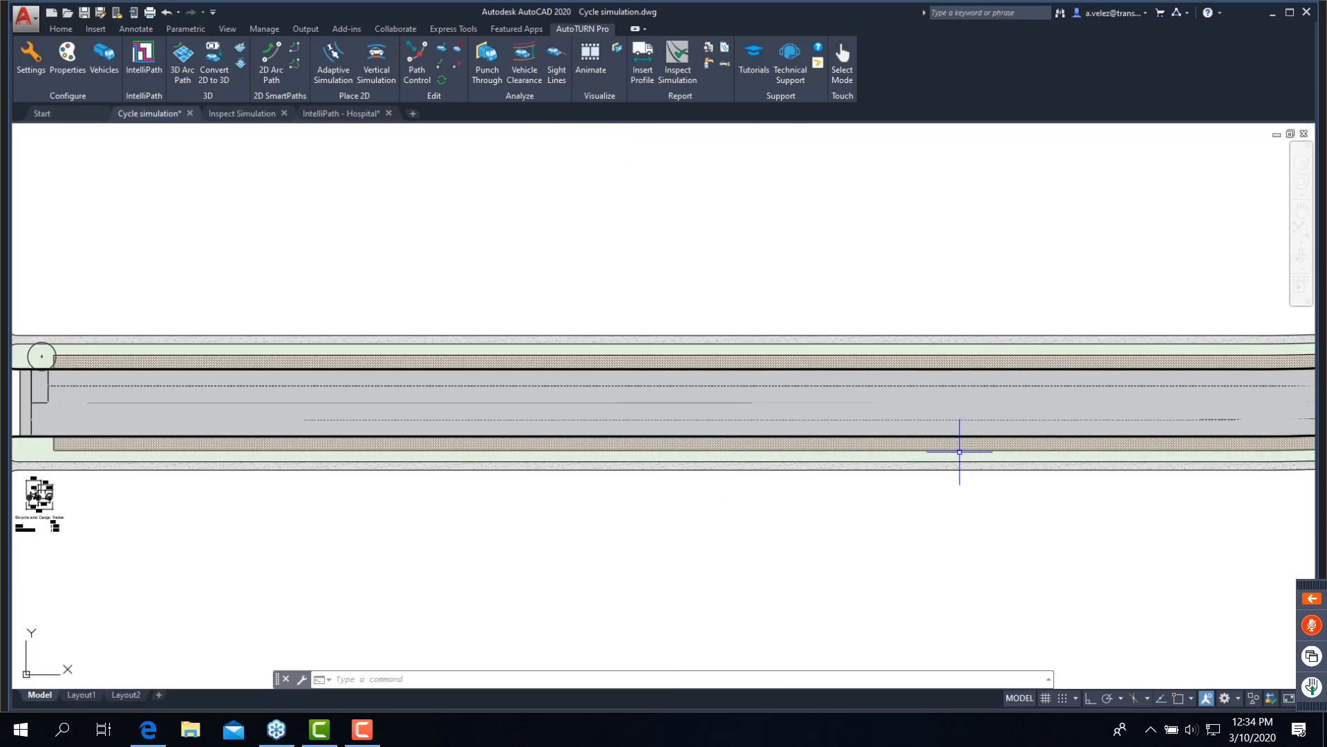
middle_click_drag(959, 452, 323, 425)
middle_click_drag(781, 385, 618, 406)
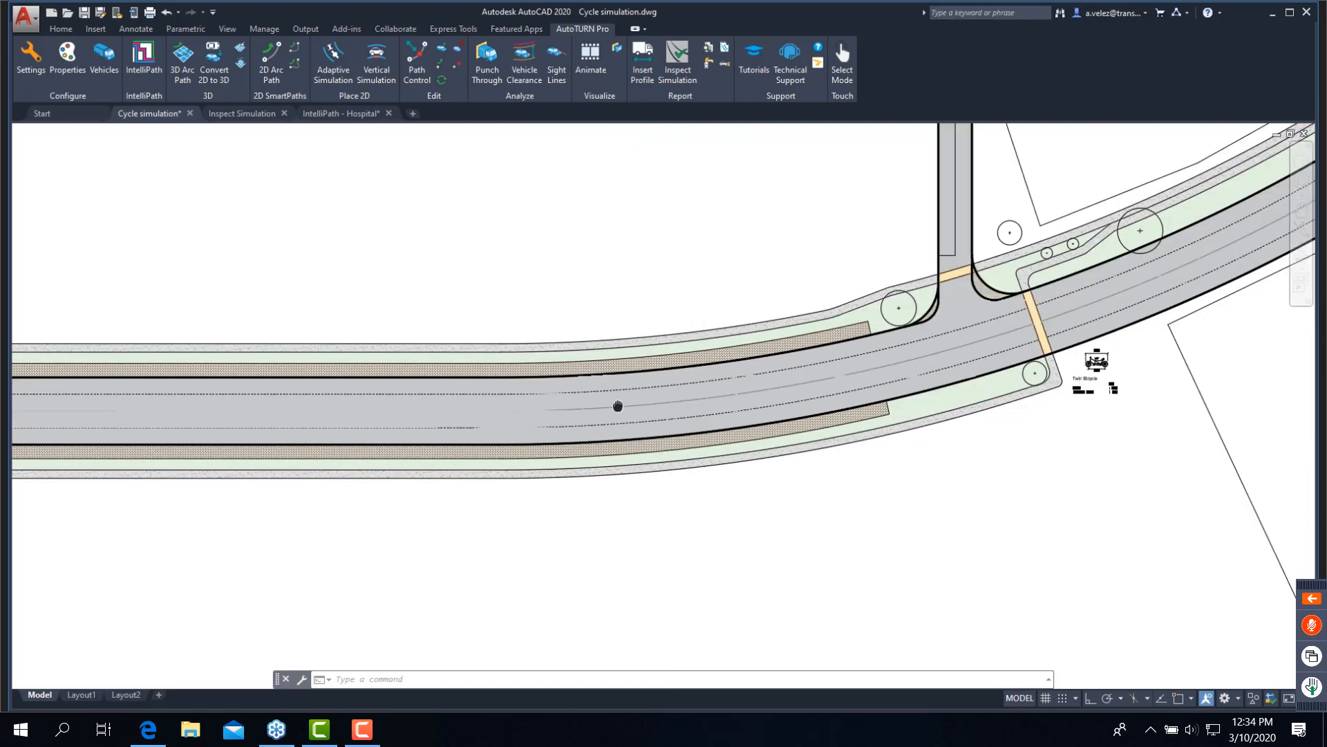
scroll(1141, 354, "up", 5)
scroll(768, 483, "down", 2)
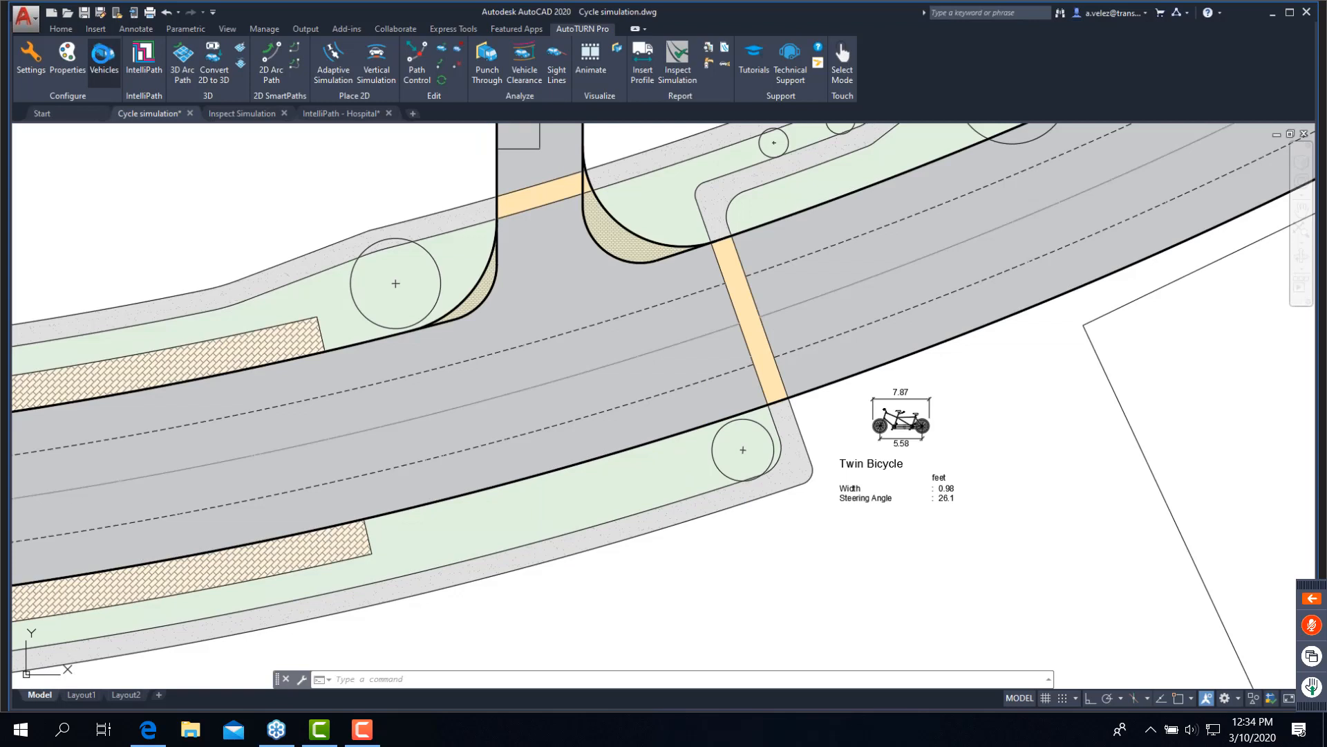
left_click(102, 59)
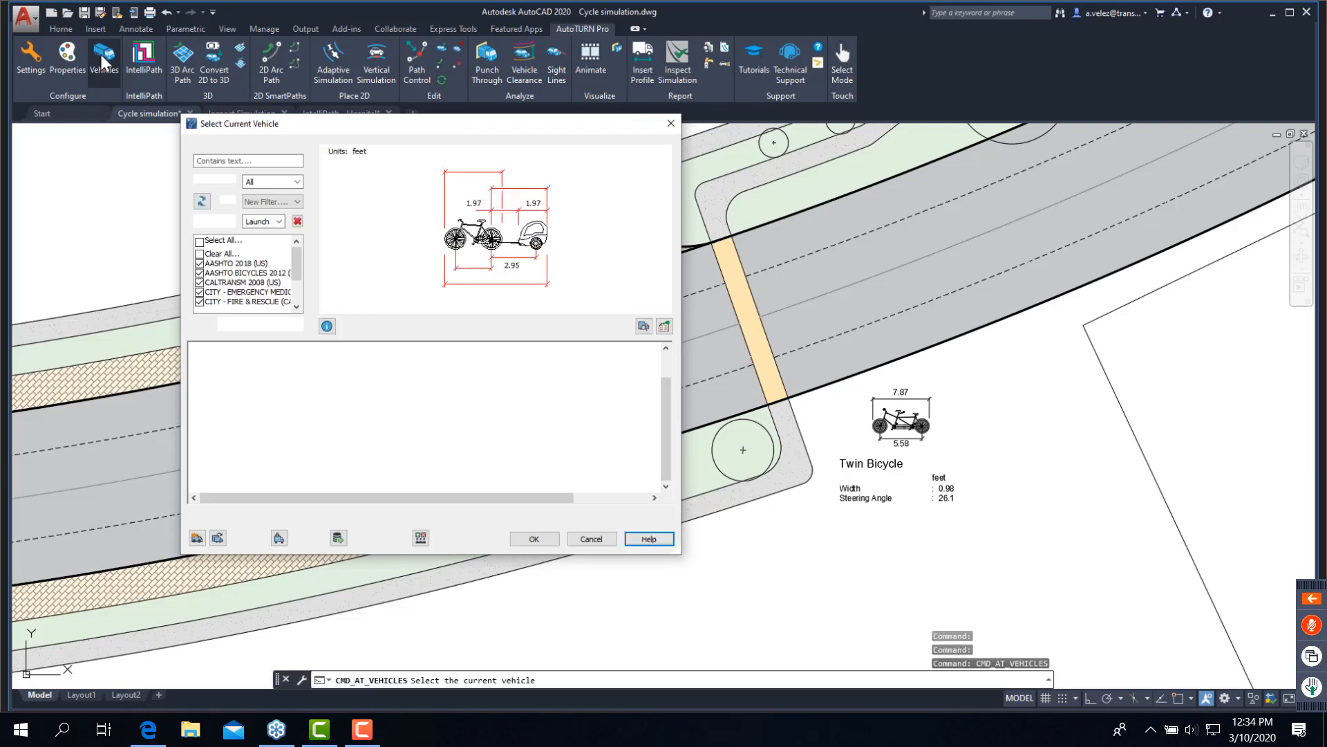
left_click(366, 388)
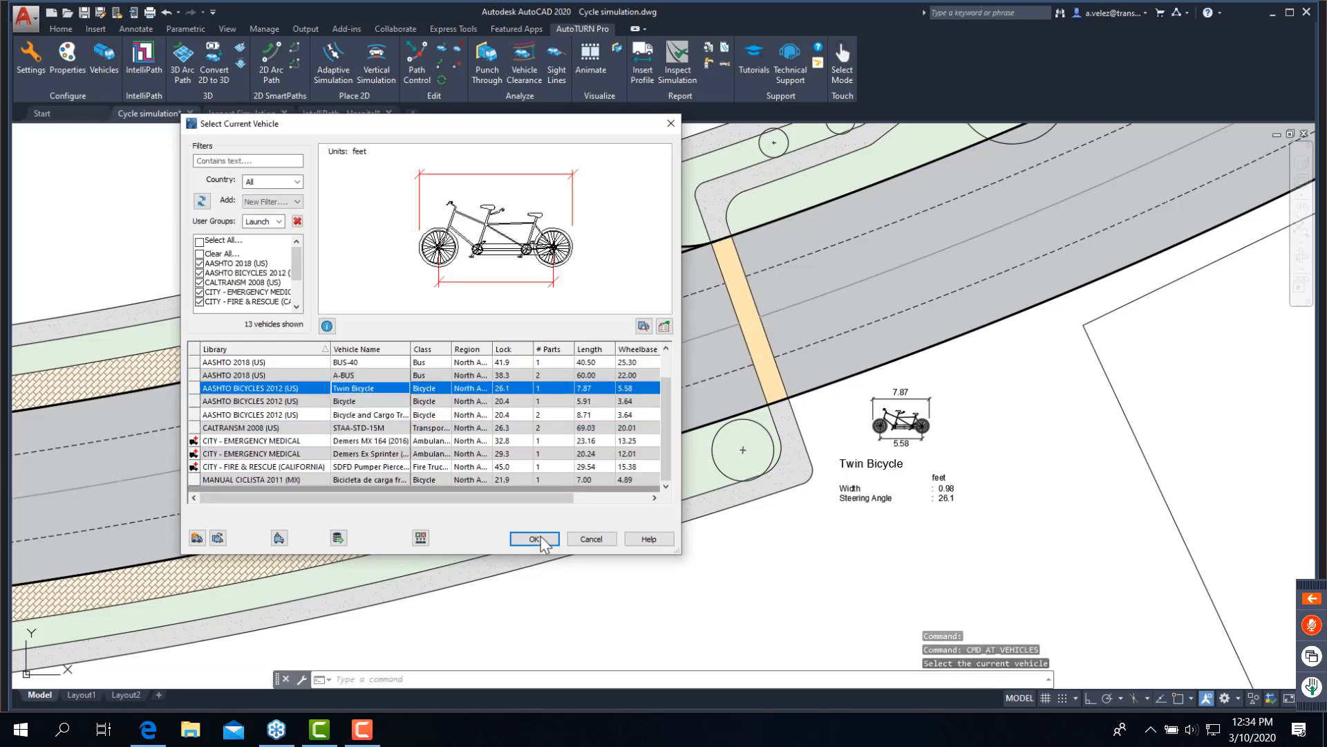
left_click(534, 538)
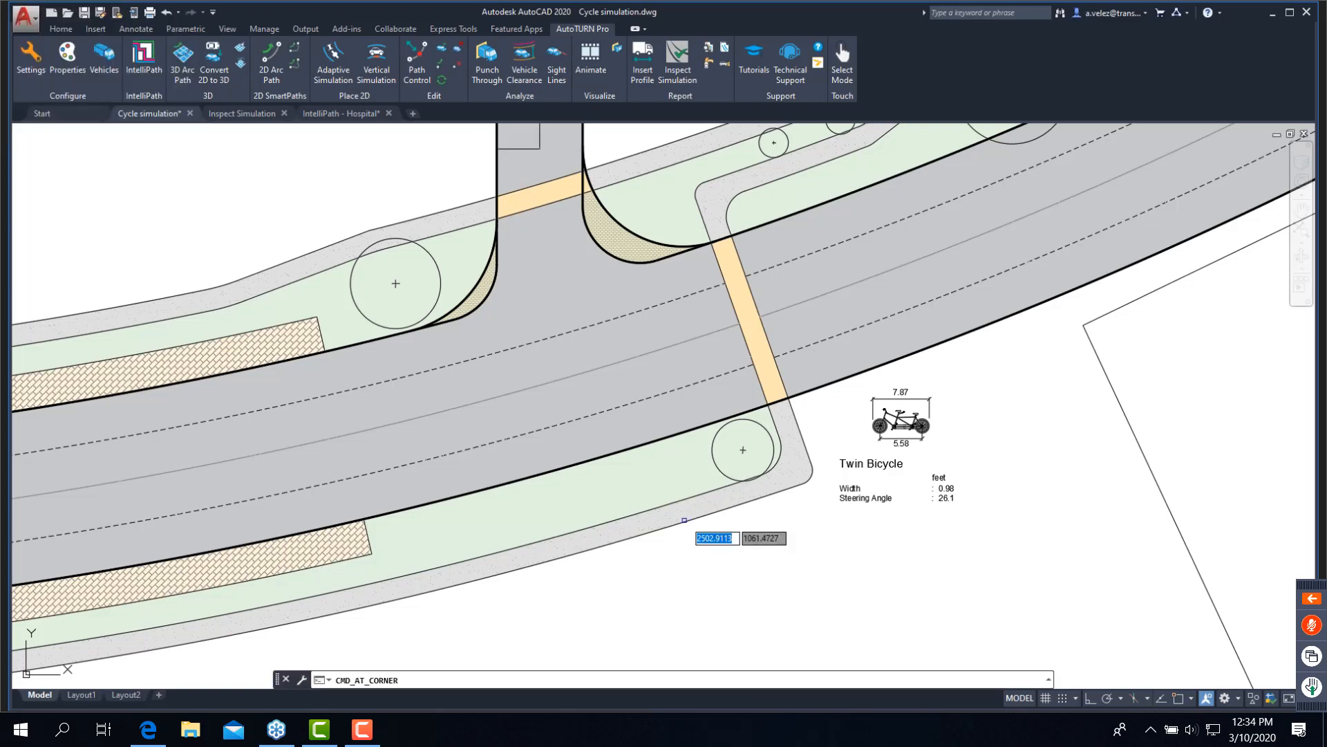
- Begin a Forward Corner Path with the Twin Bicycle aligned to the lower sidewalk edge before the corner, matching its final angle to the crosswalk edge
left_click(684, 520)
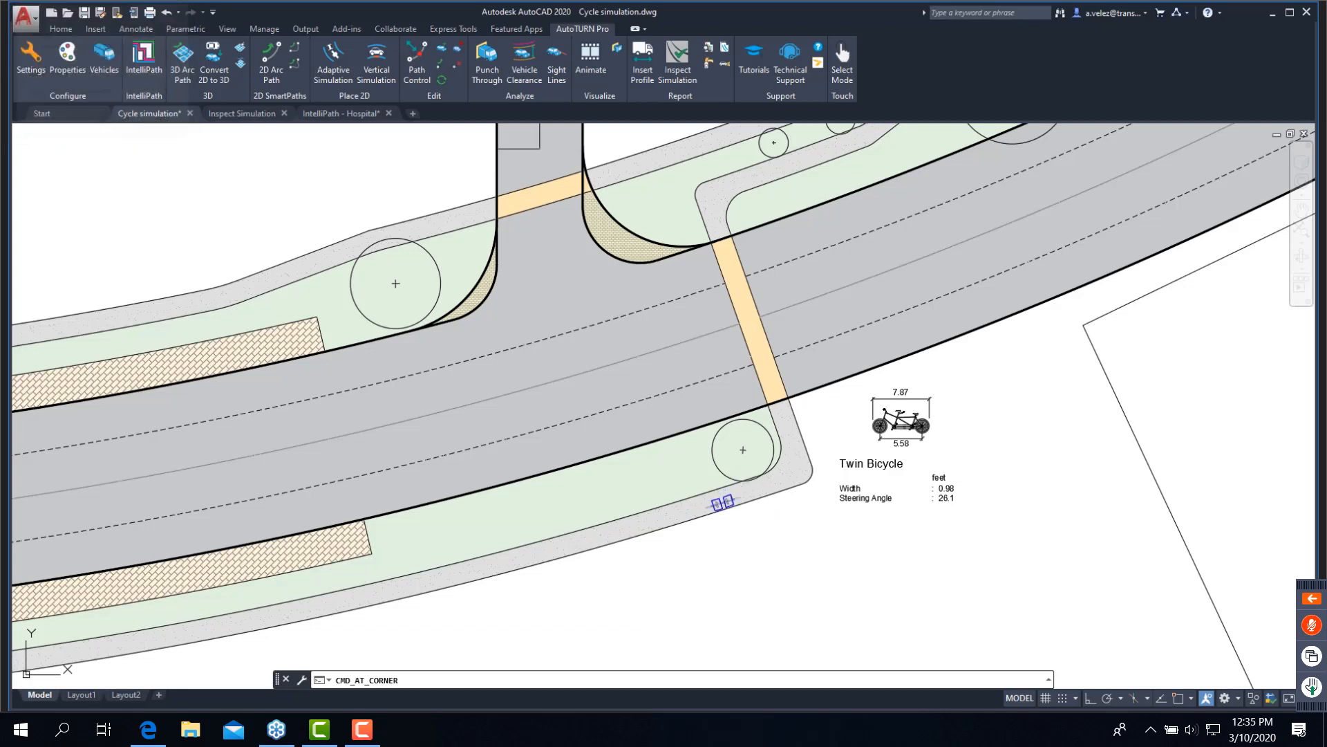
left_click(723, 503)
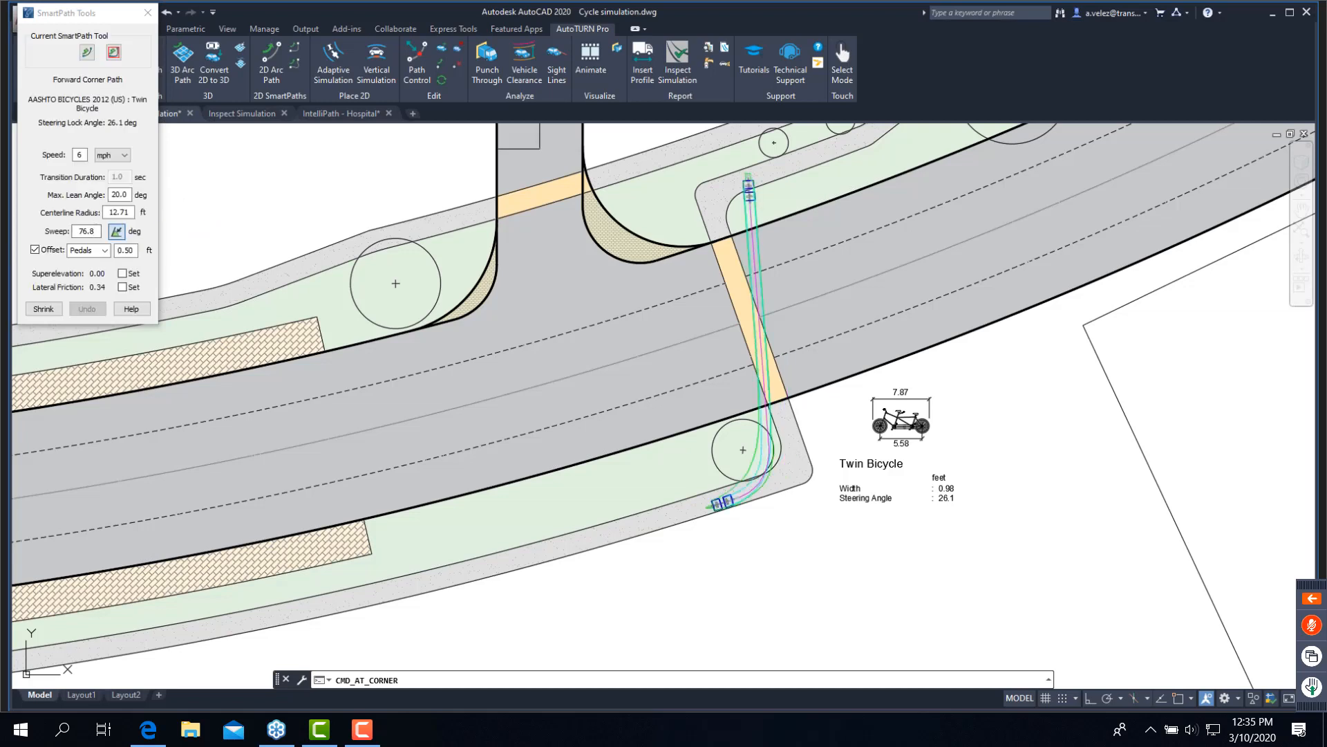
left_click(116, 231)
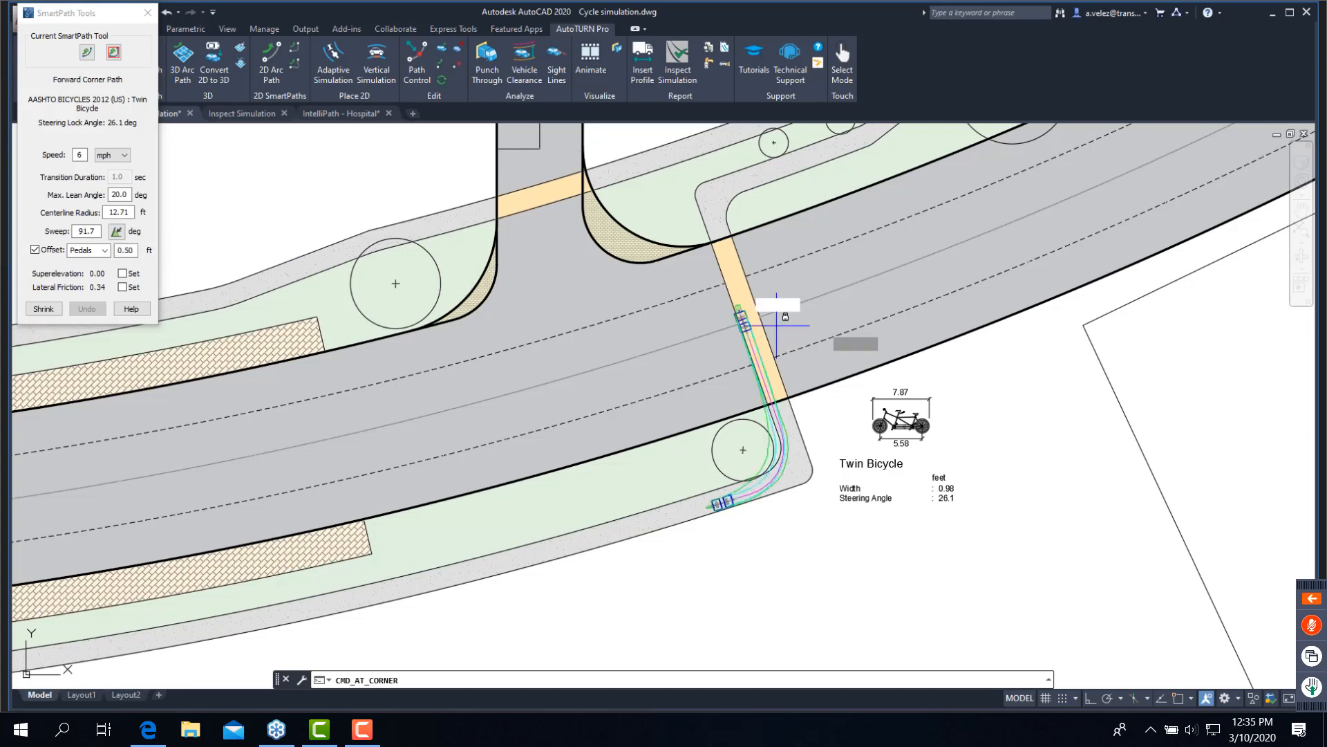
- Turn off the path offset, place the corner path around the sidewalk corner onto the crosswalk, and finish the simulation
left_click(36, 250)
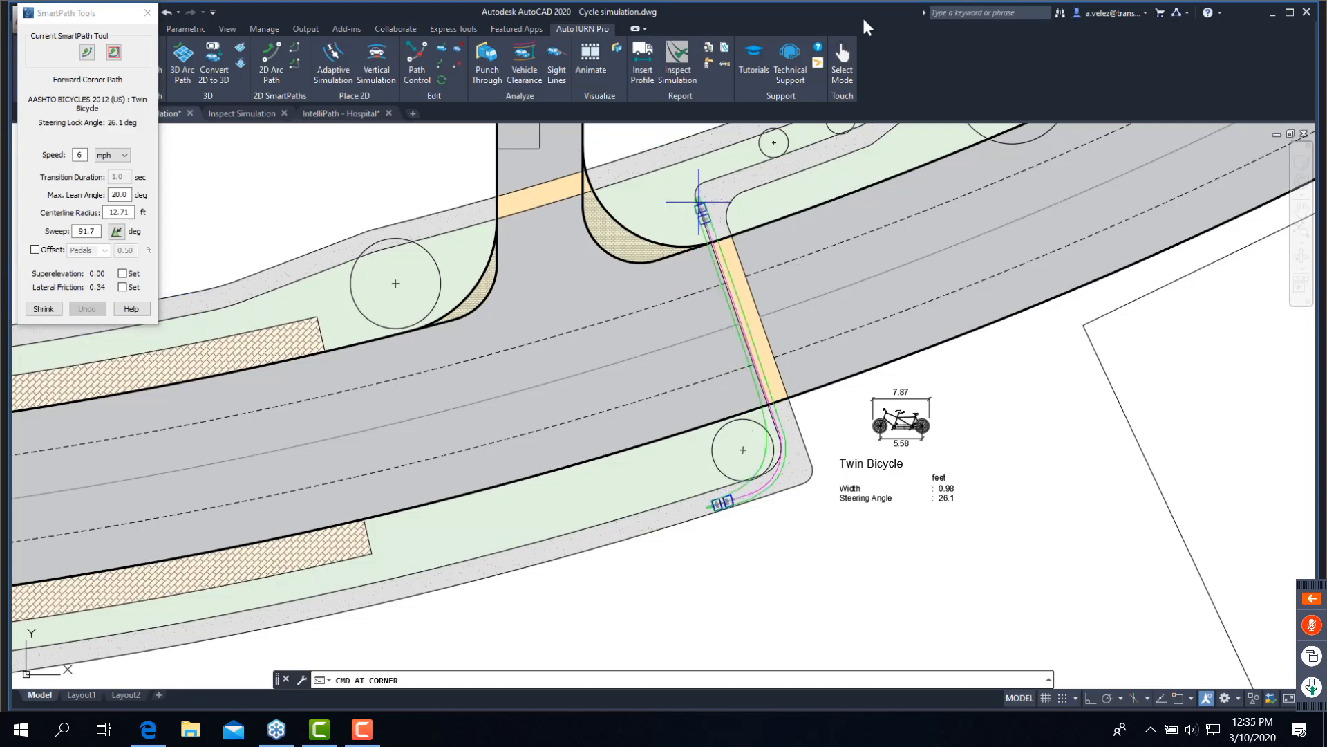
left_click(841, 137)
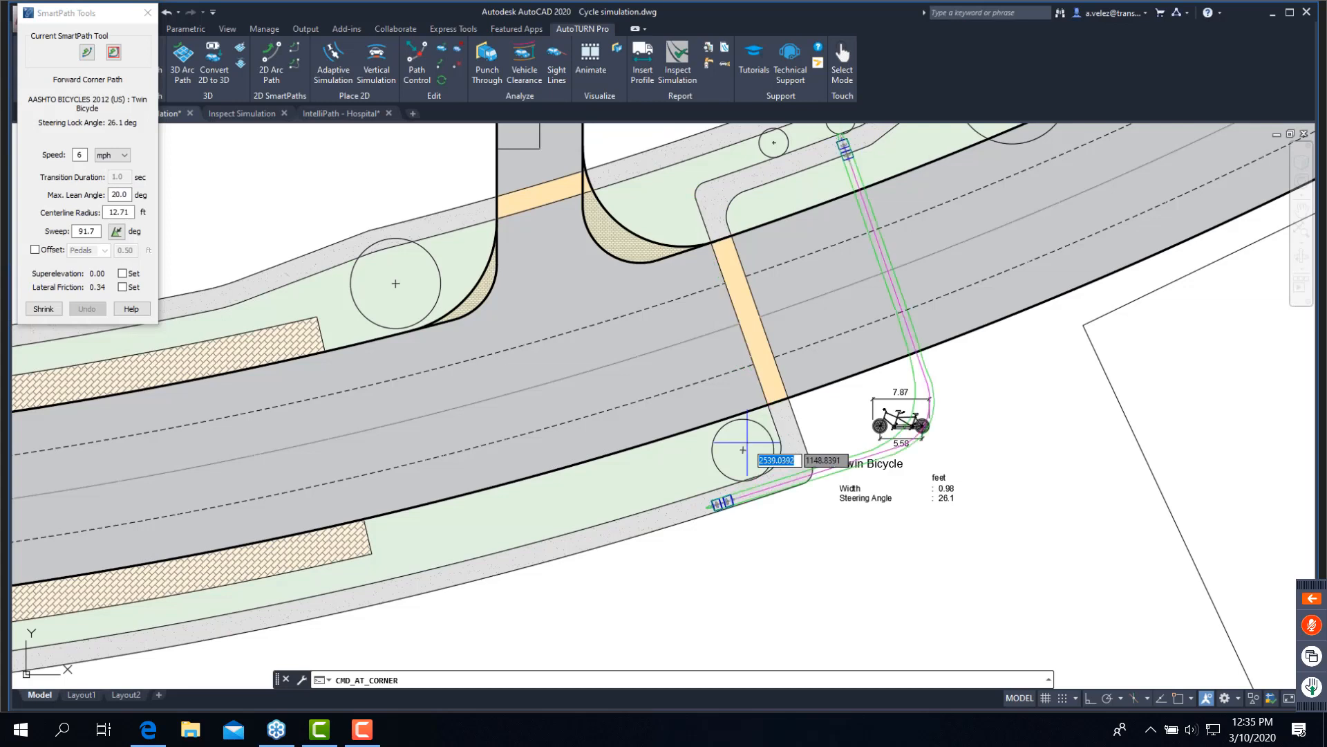
left_click(747, 443)
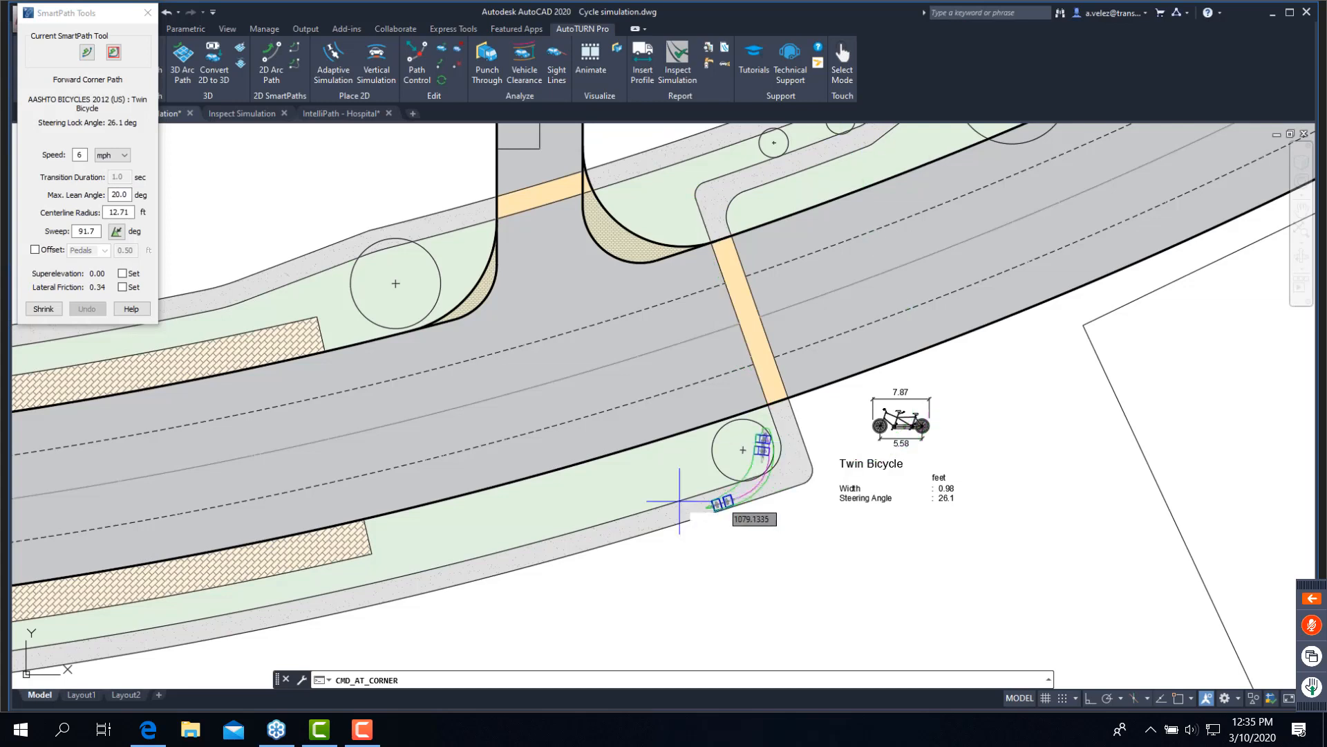
left_click(784, 405)
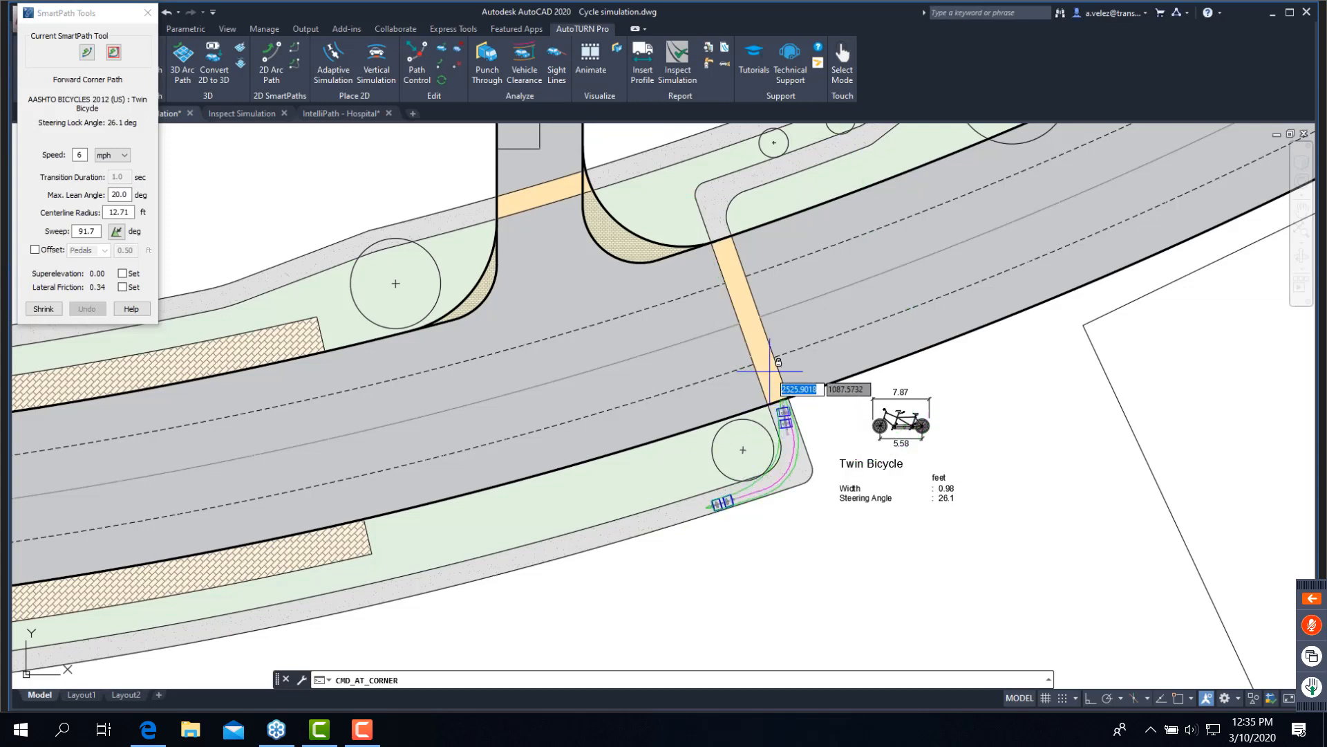
left_click(770, 373)
left_click(736, 291)
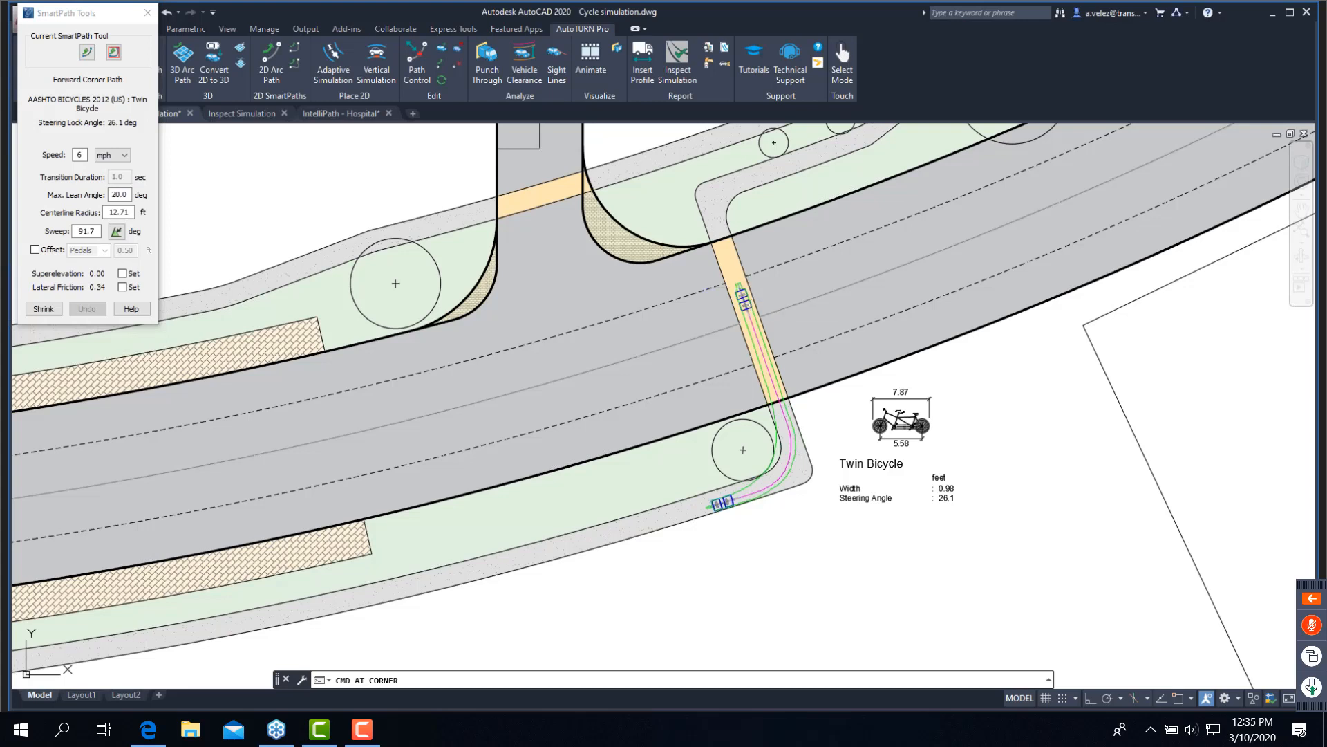
left_click(740, 287)
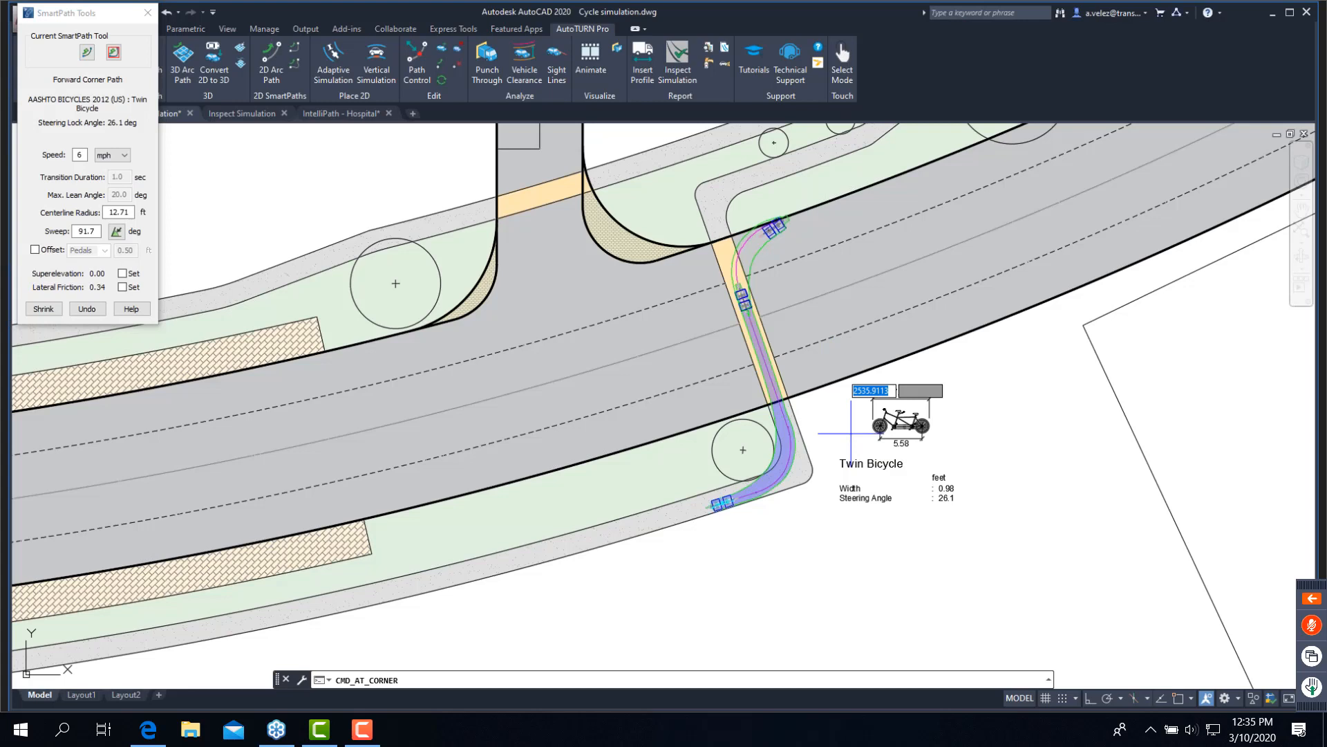
key("Escape")
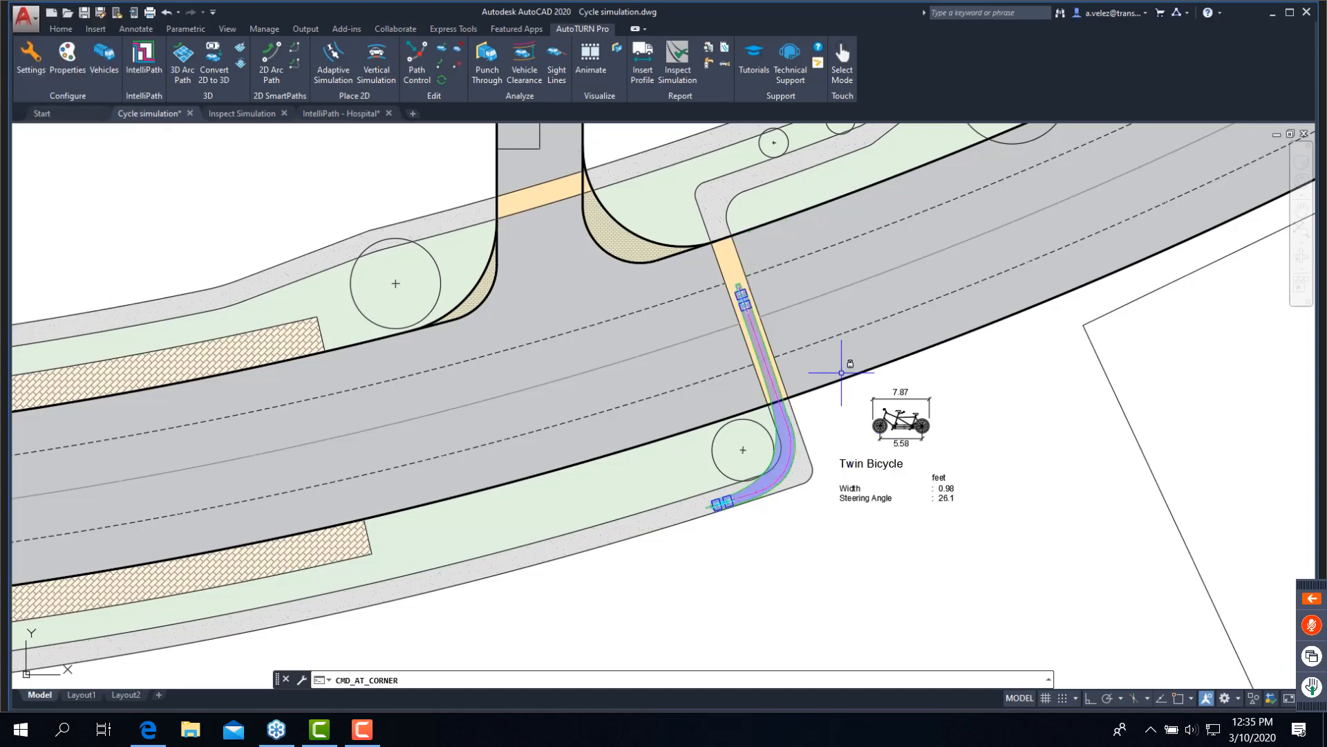
- Make the MANUAL CICLISTA 2011 (MX) Bicicleta de carga frontal the current vehicle for the two-lane cycle path farther along the road
middle_click_drag(1087, 249, 809, 450)
middle_click_drag(934, 311, 519, 665)
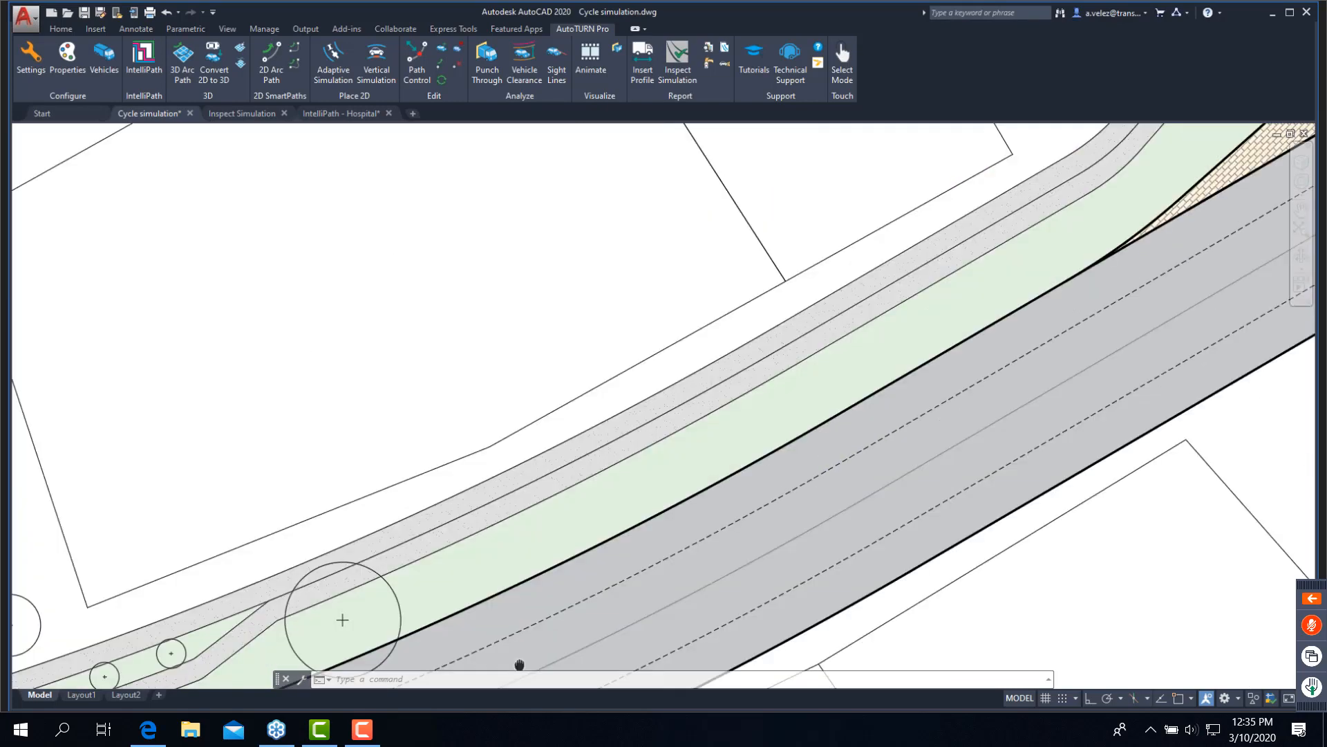
middle_click_drag(1044, 228, 805, 429)
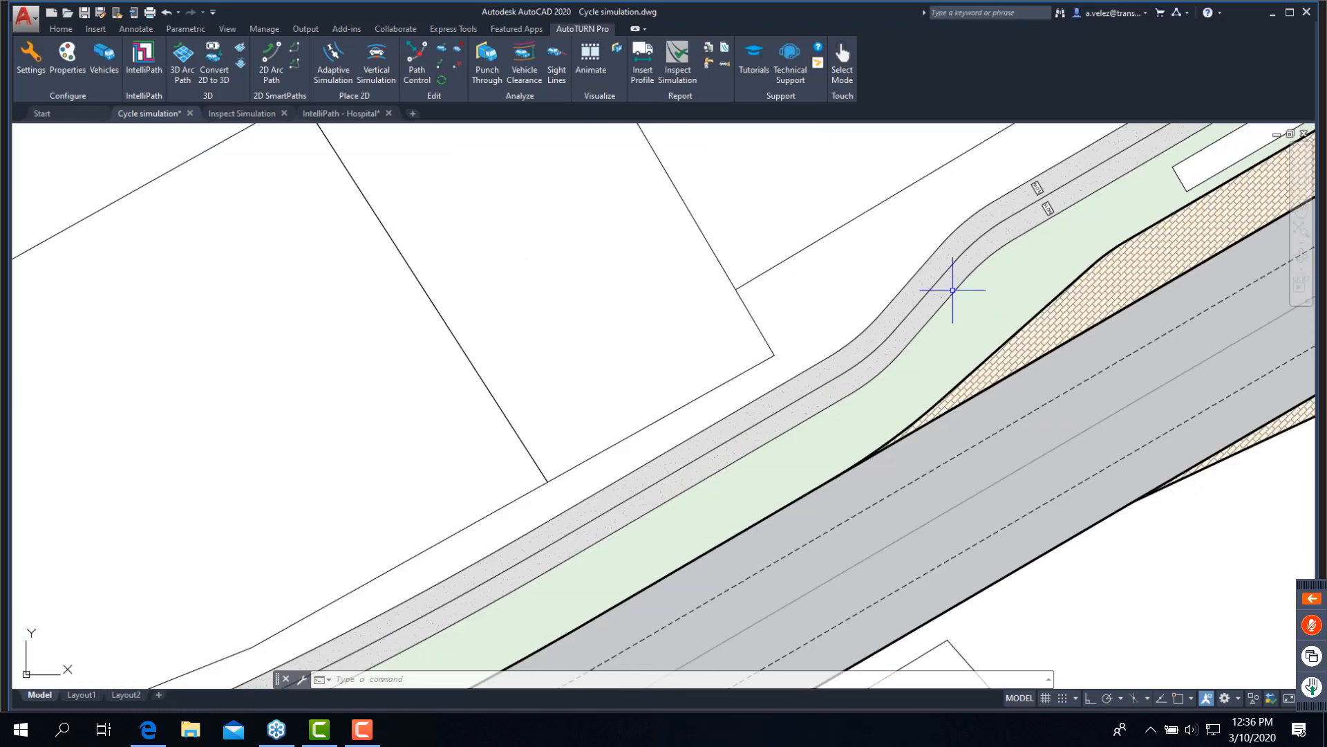
middle_click_drag(953, 290, 492, 490)
left_click(110, 60)
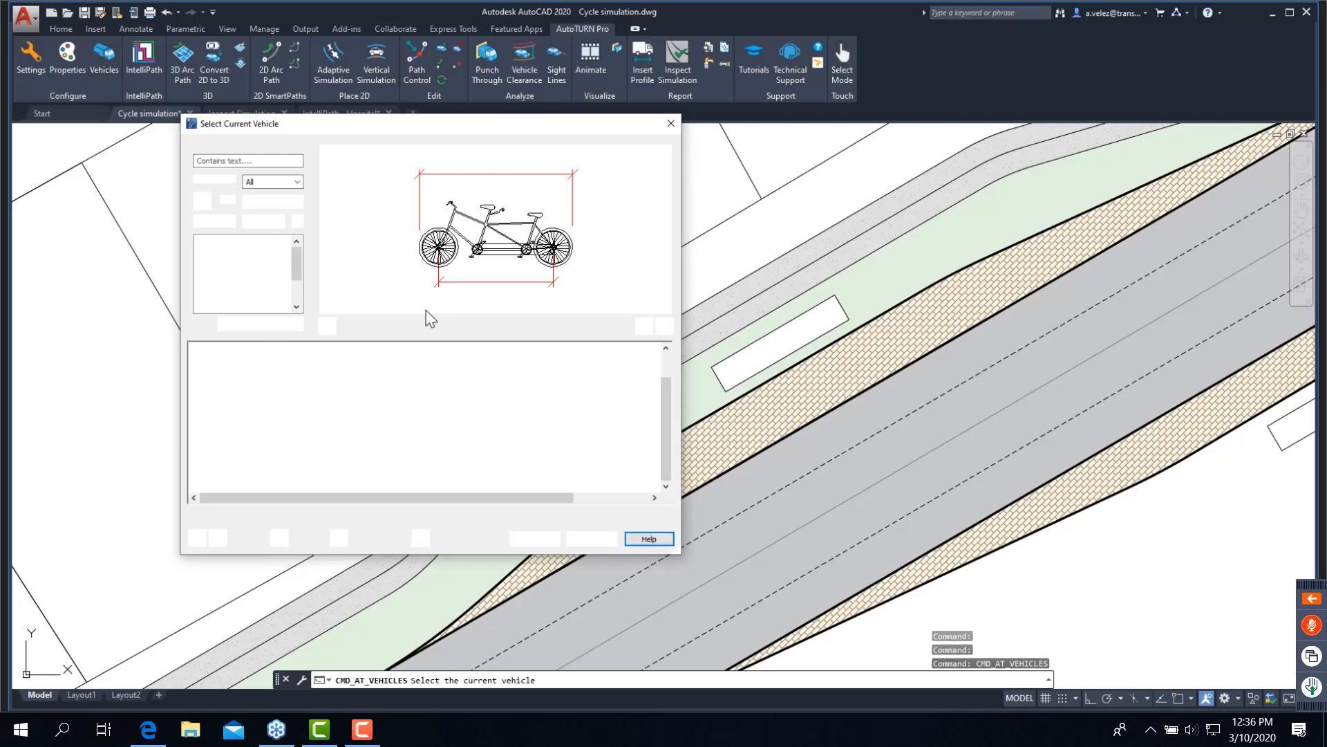
left_click(361, 479)
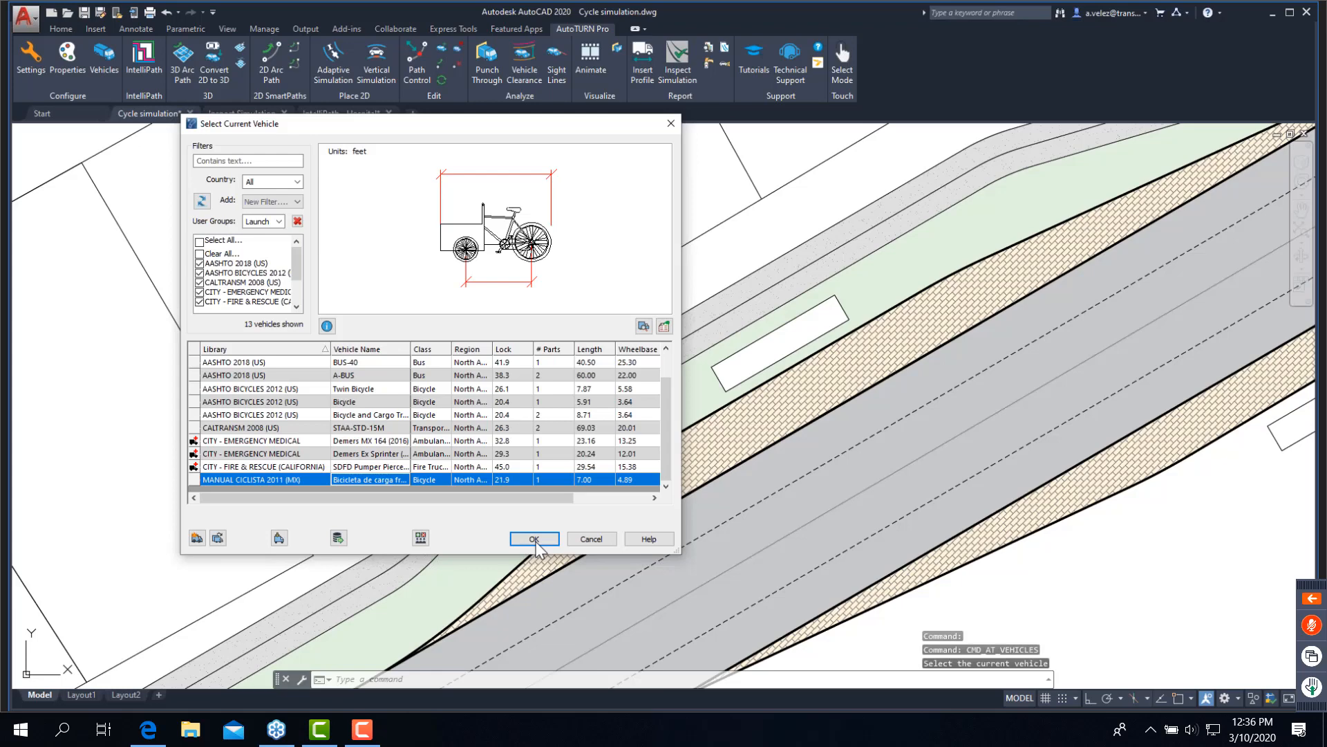
left_click(536, 541)
left_click(536, 540)
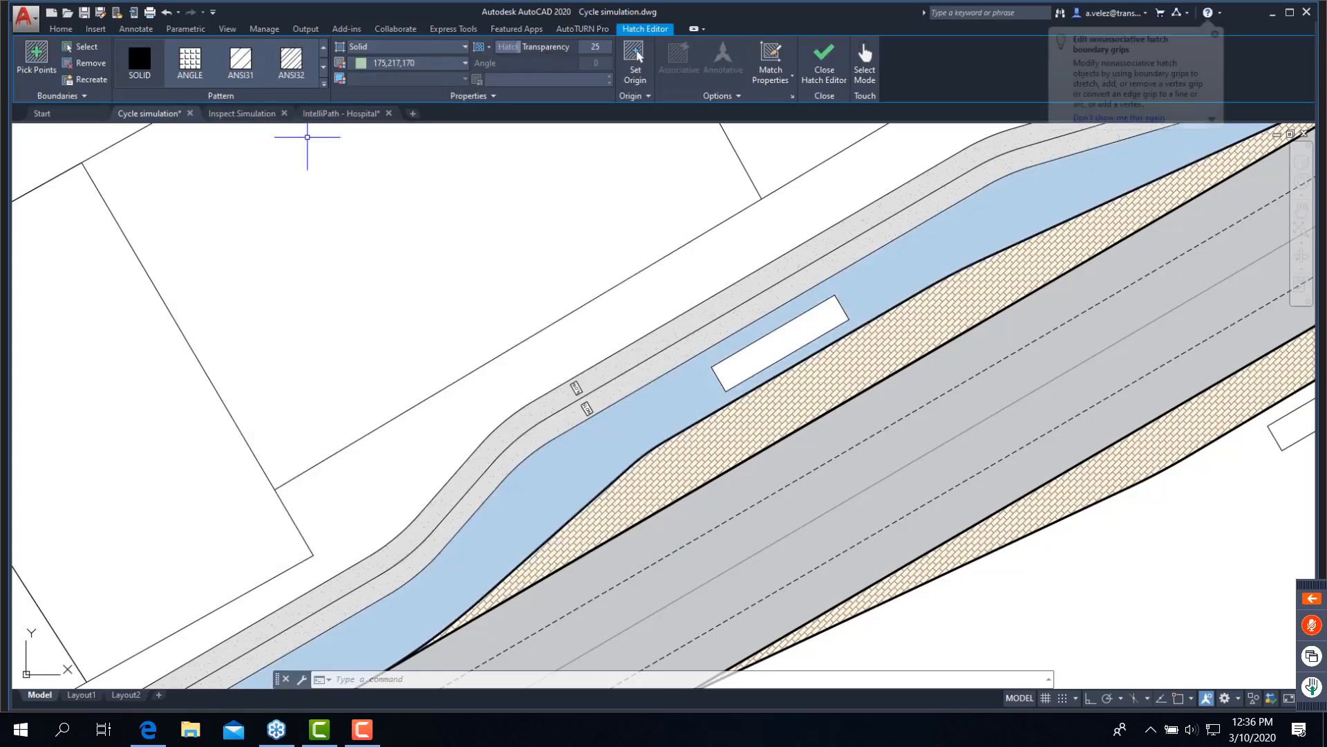
- Start a 2D Arc Path with the front-cargo bicycle aligned to the cycle path line and its start position set before the bend
left_click(584, 29)
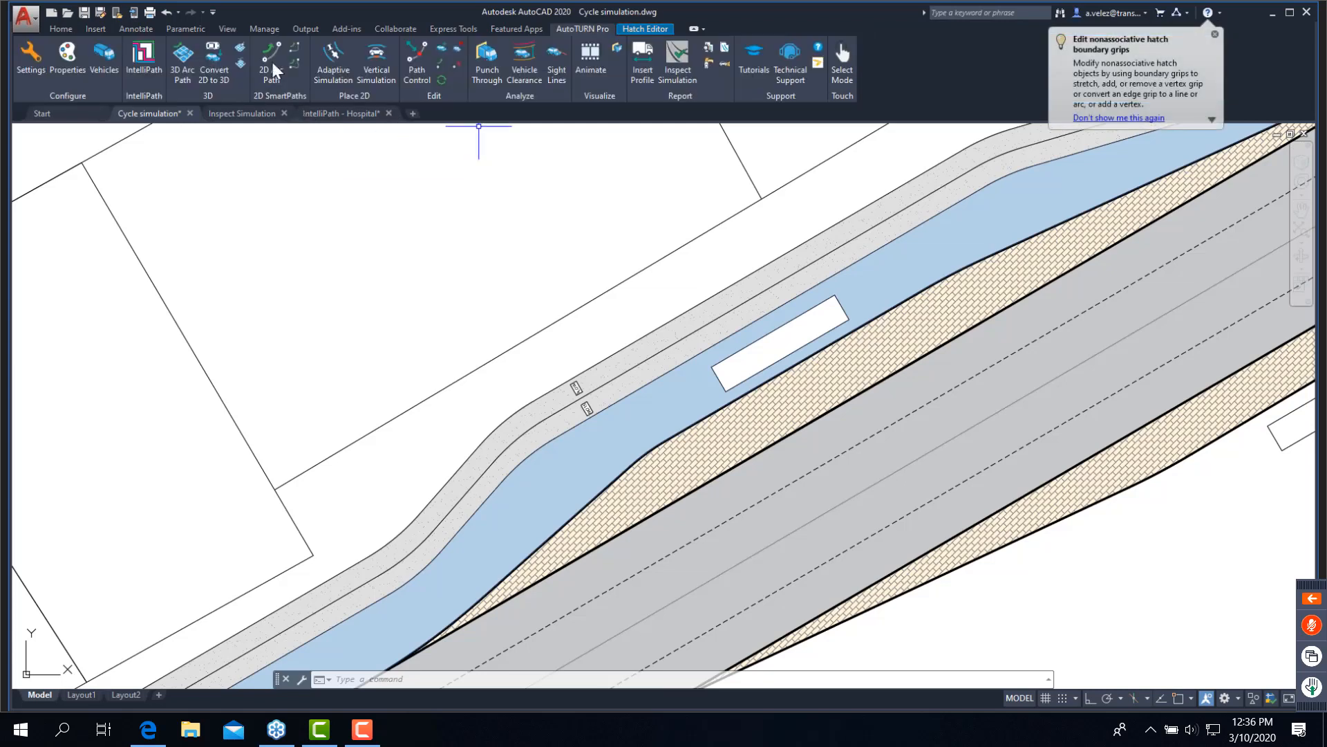
left_click(274, 64)
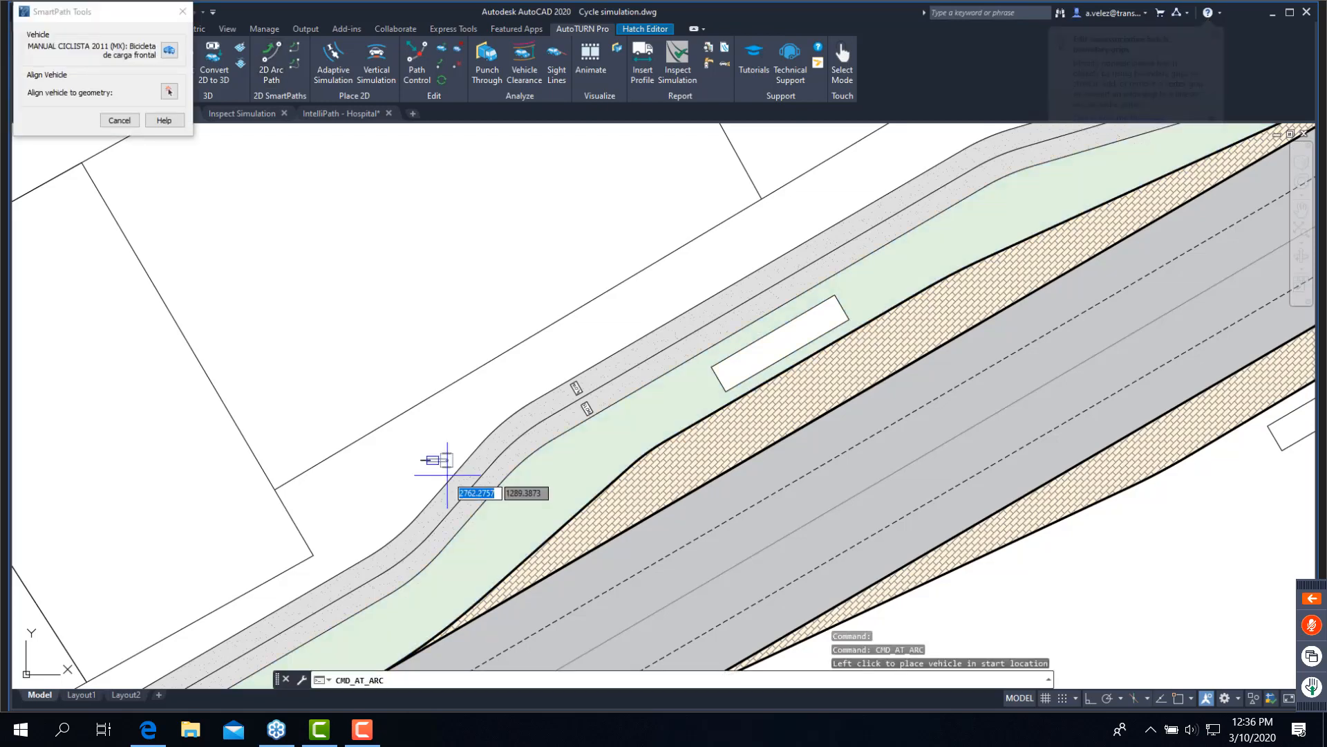
left_click(470, 515)
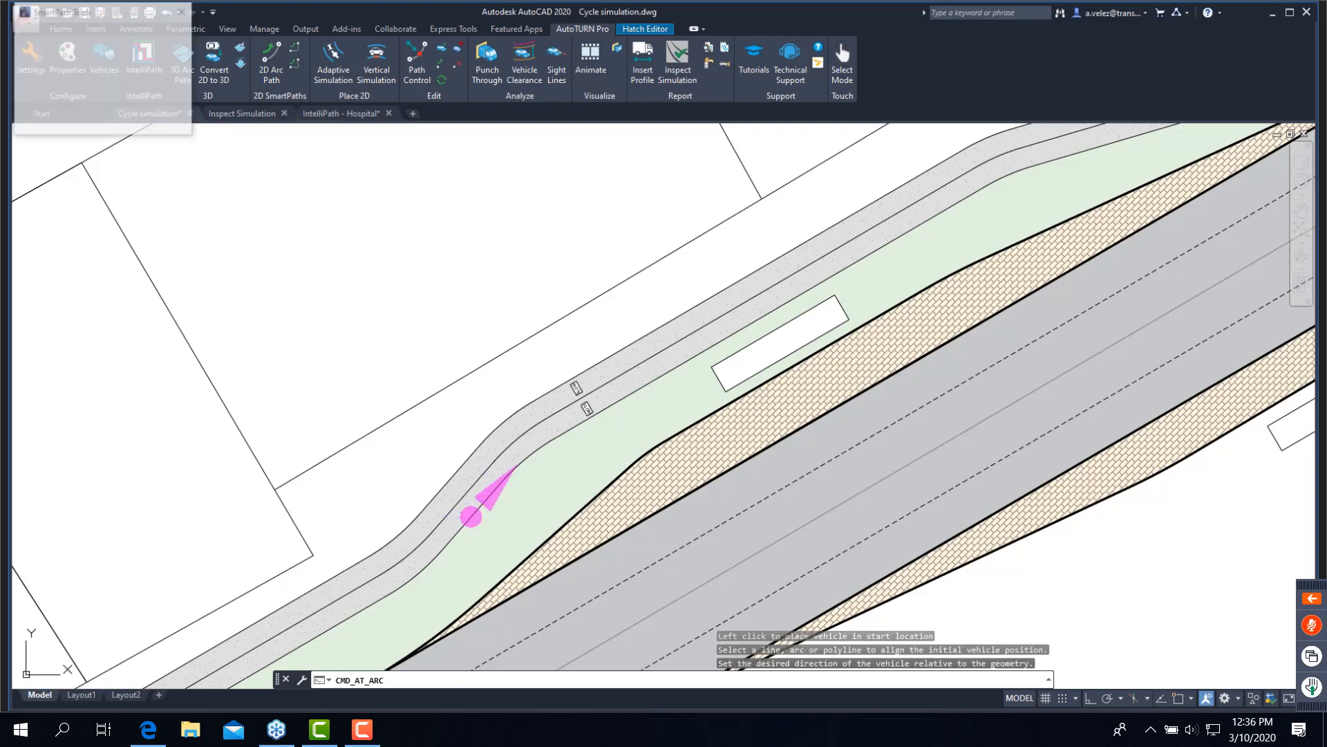
left_click(490, 491)
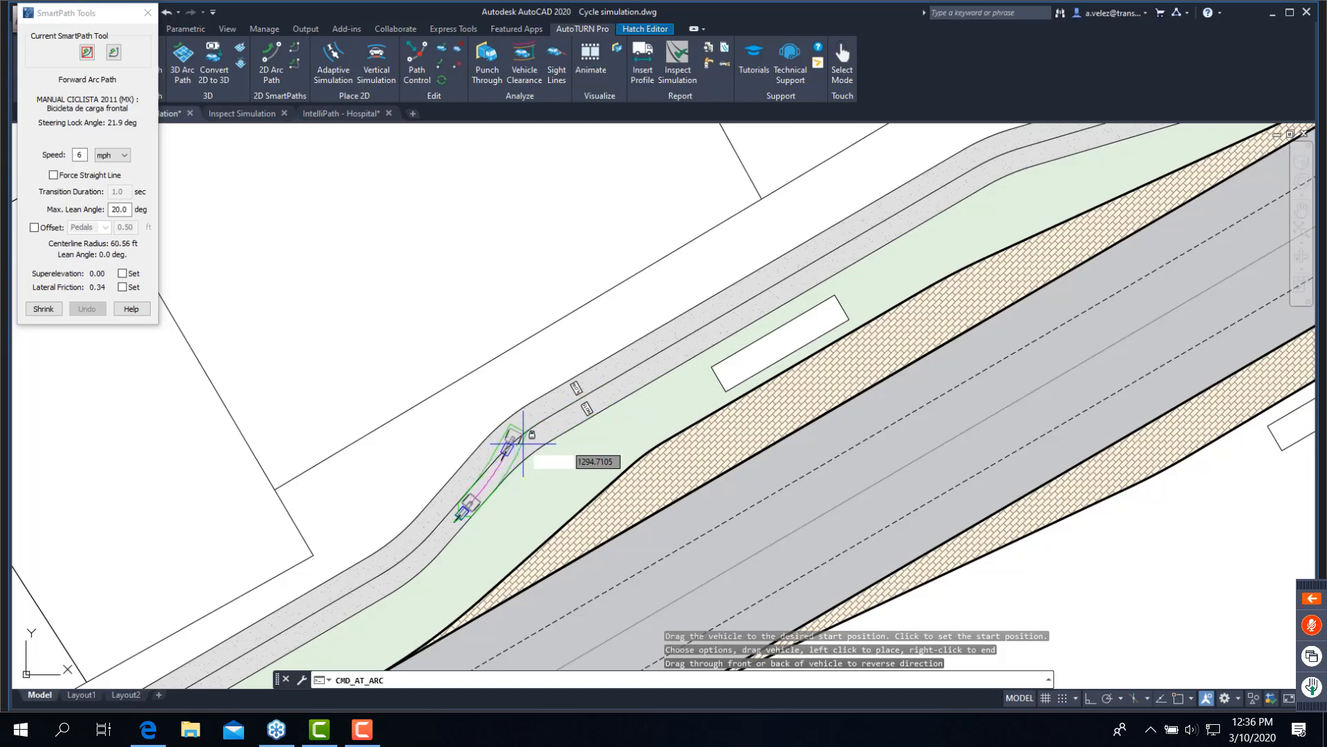
- Place three forward arc segments around the bend and along the cycle lane to the white rectangle, and finish the simulation
scroll(523, 442, "up", 2)
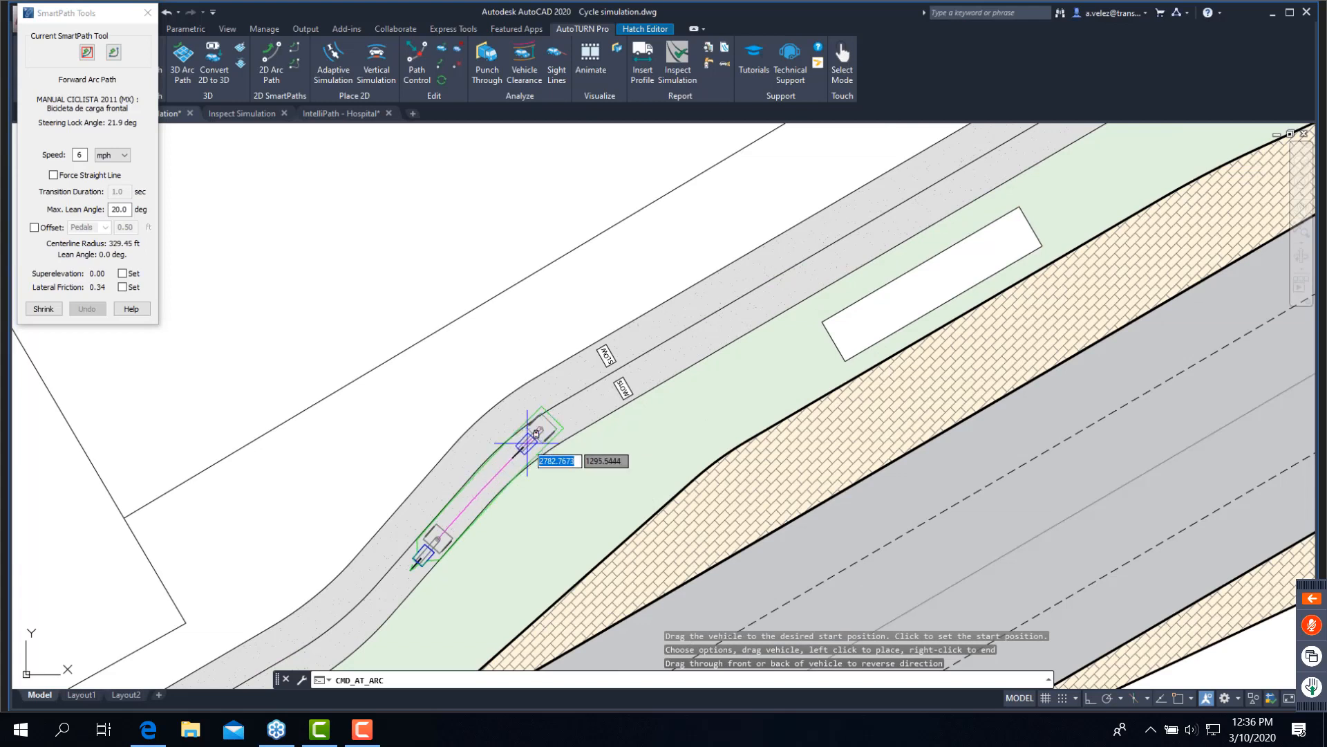
left_click(535, 443)
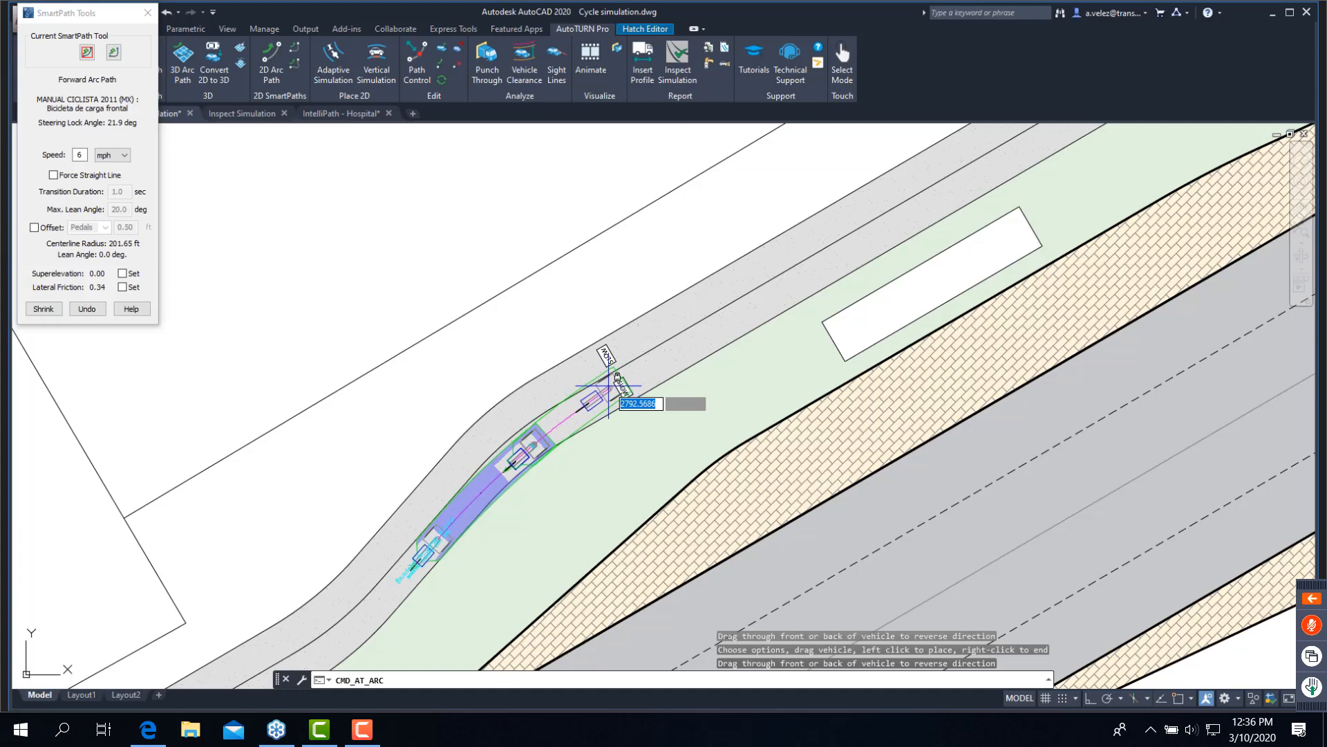
left_click(612, 391)
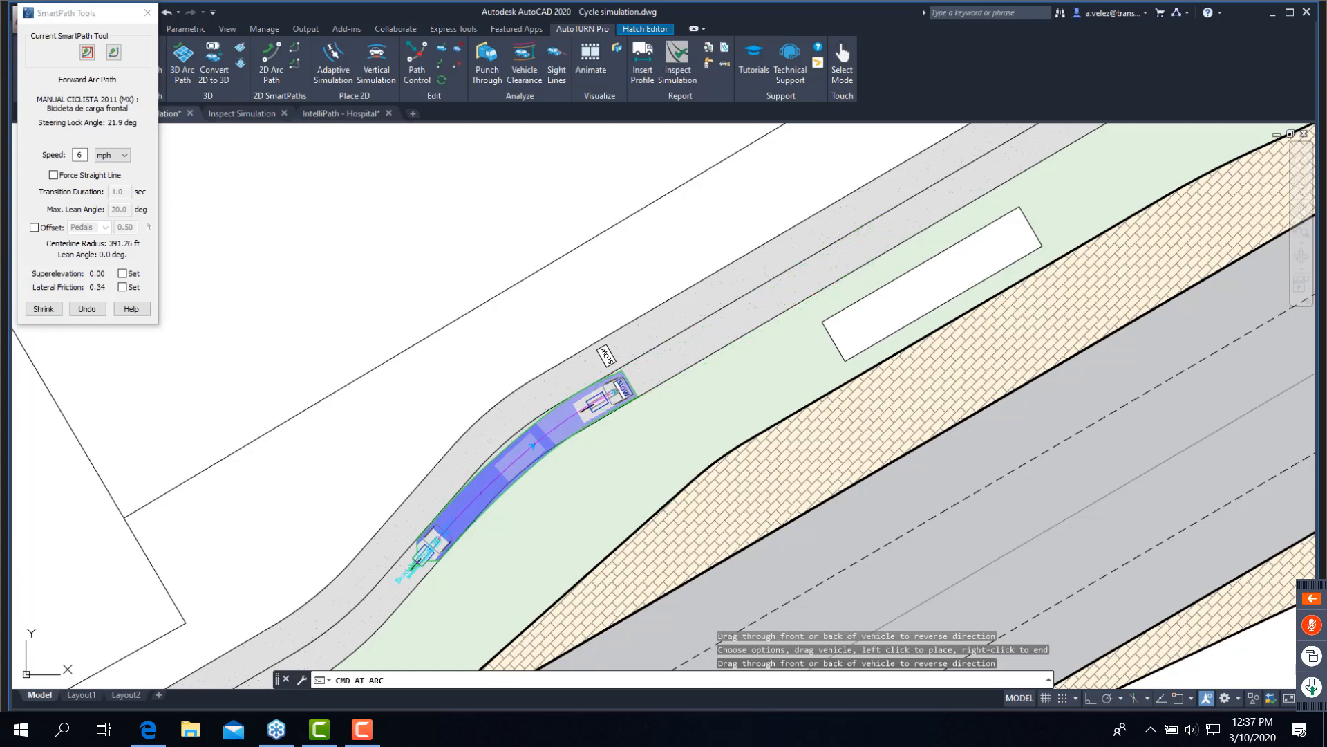
left_click(889, 238)
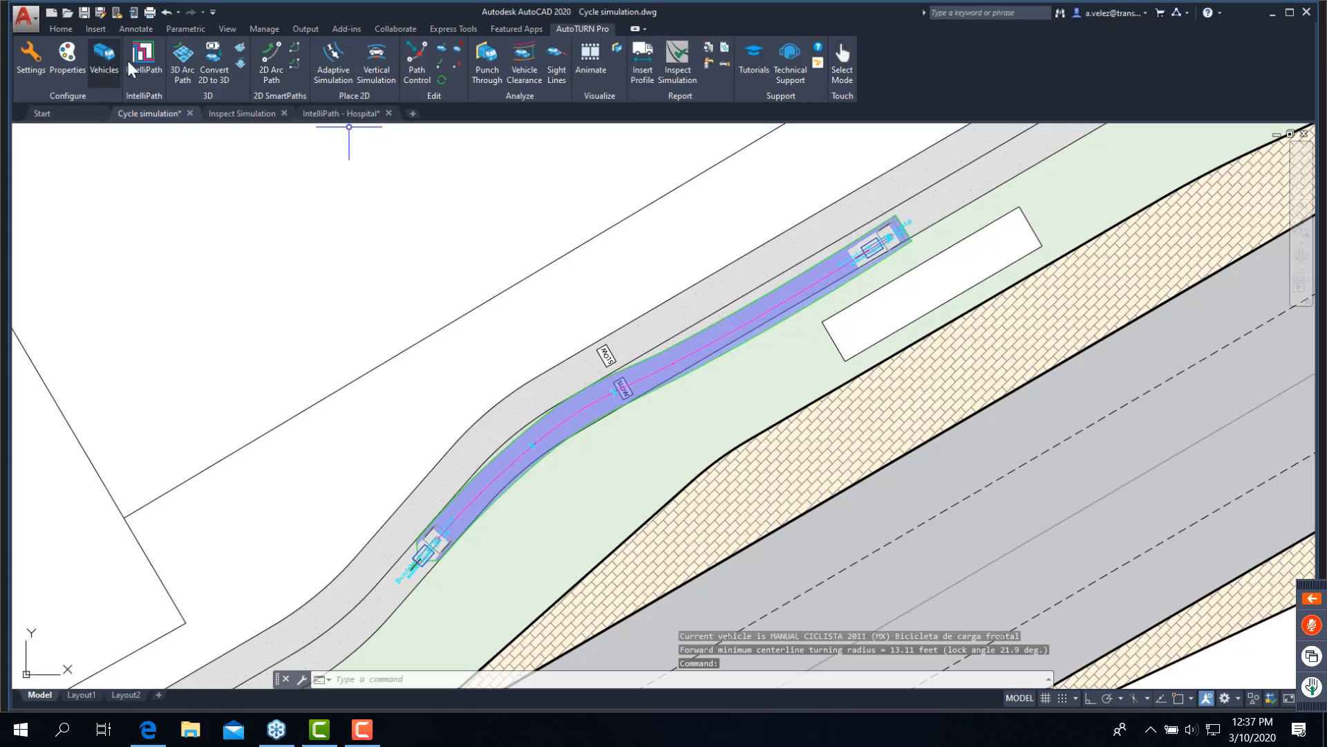
- Make the AASHTO BICYCLES 2012 (US) Twin Bicycle the current vehicle and clear the accidental hatch selection
left_click(105, 65)
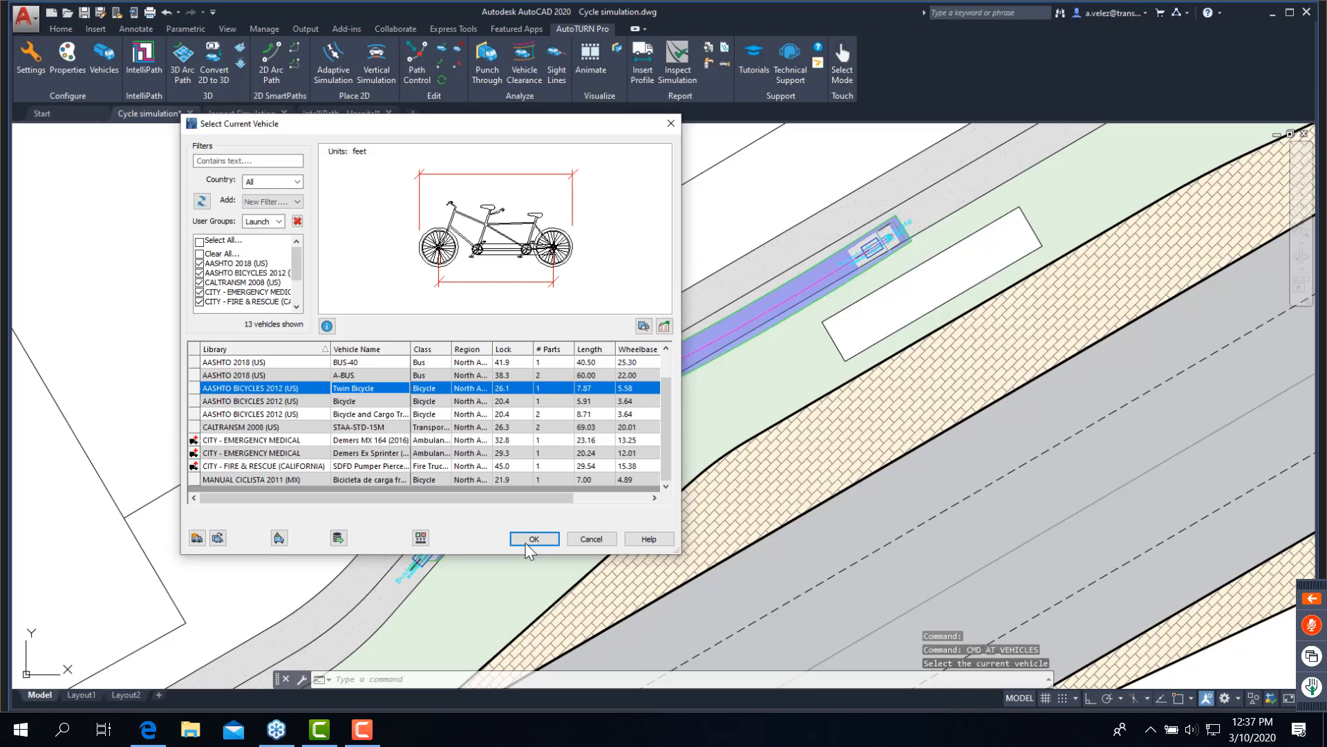
left_click(535, 540)
left_click(533, 537)
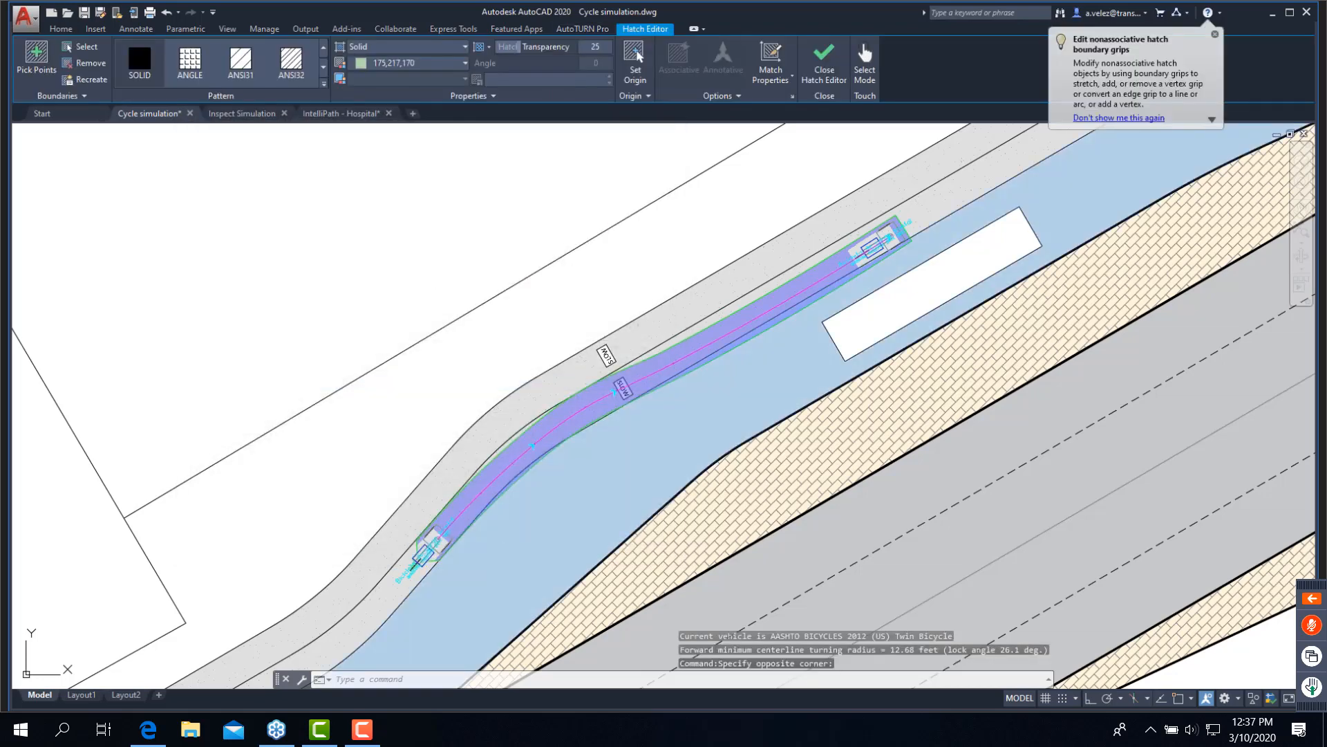
key("Escape")
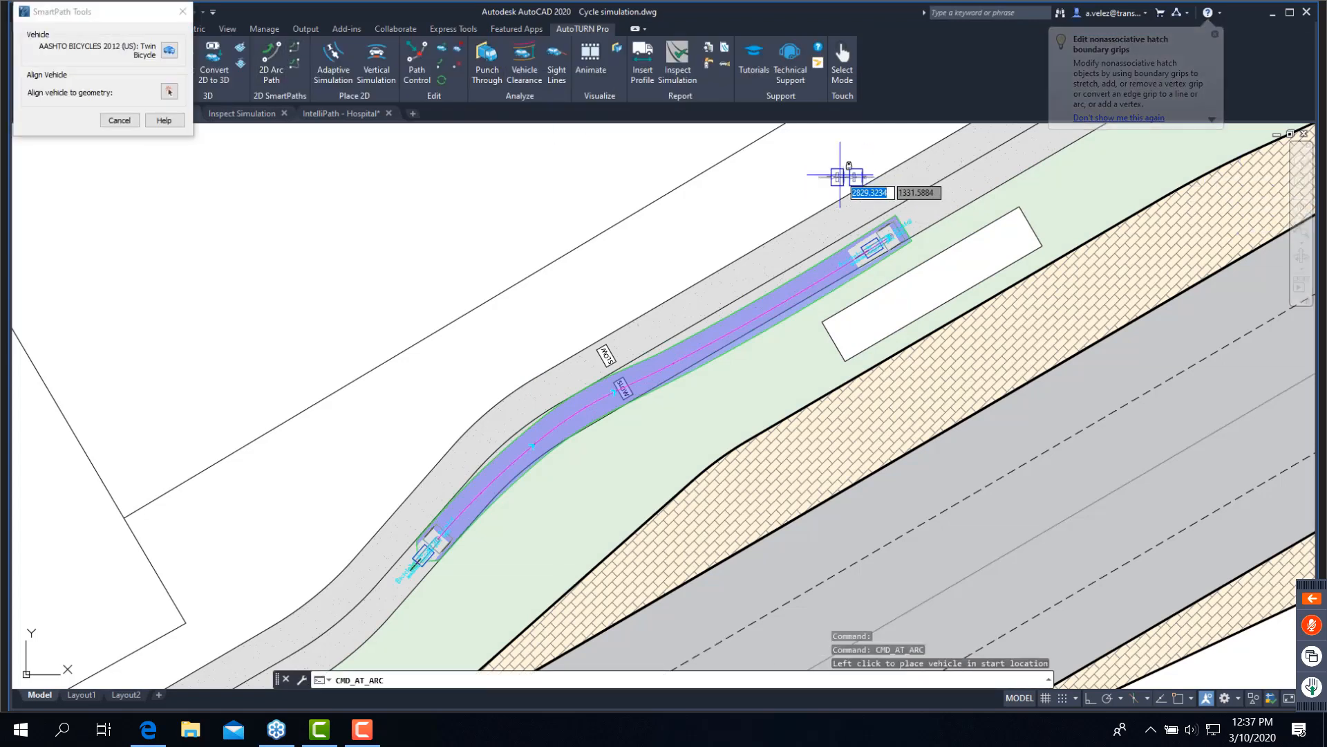
- Simulate the Twin Bicycle in the opposite cycle lane, aligned to the path line, with forward arcs from beside the front-cargo bicycle's end position around the bend
left_click(170, 92)
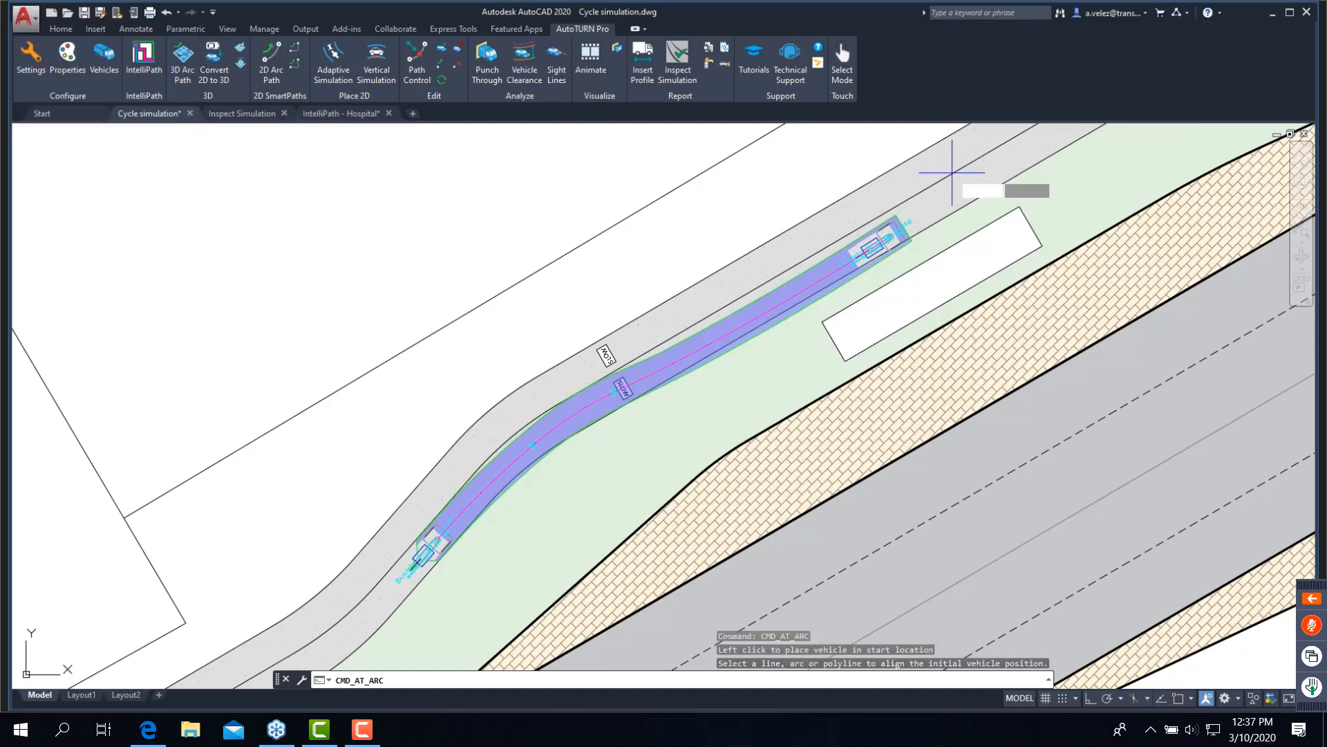
left_click(951, 171)
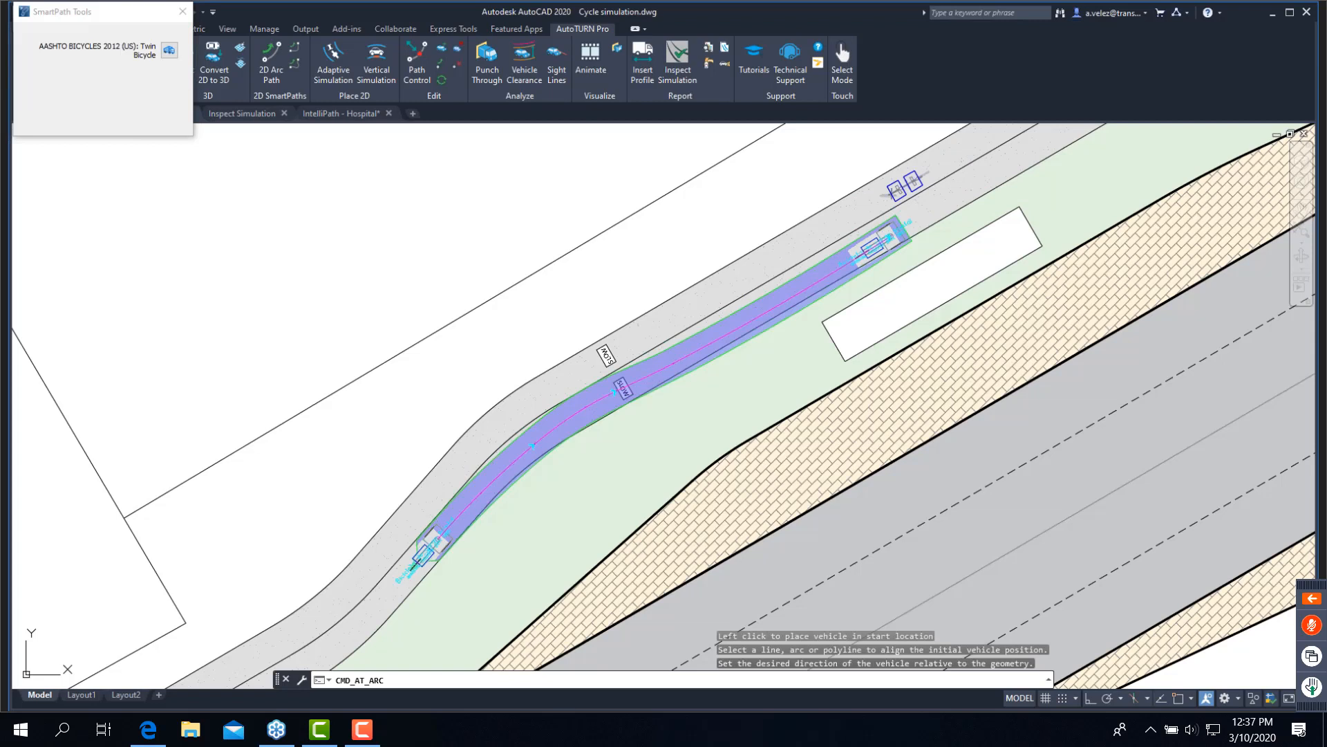
left_click(923, 170)
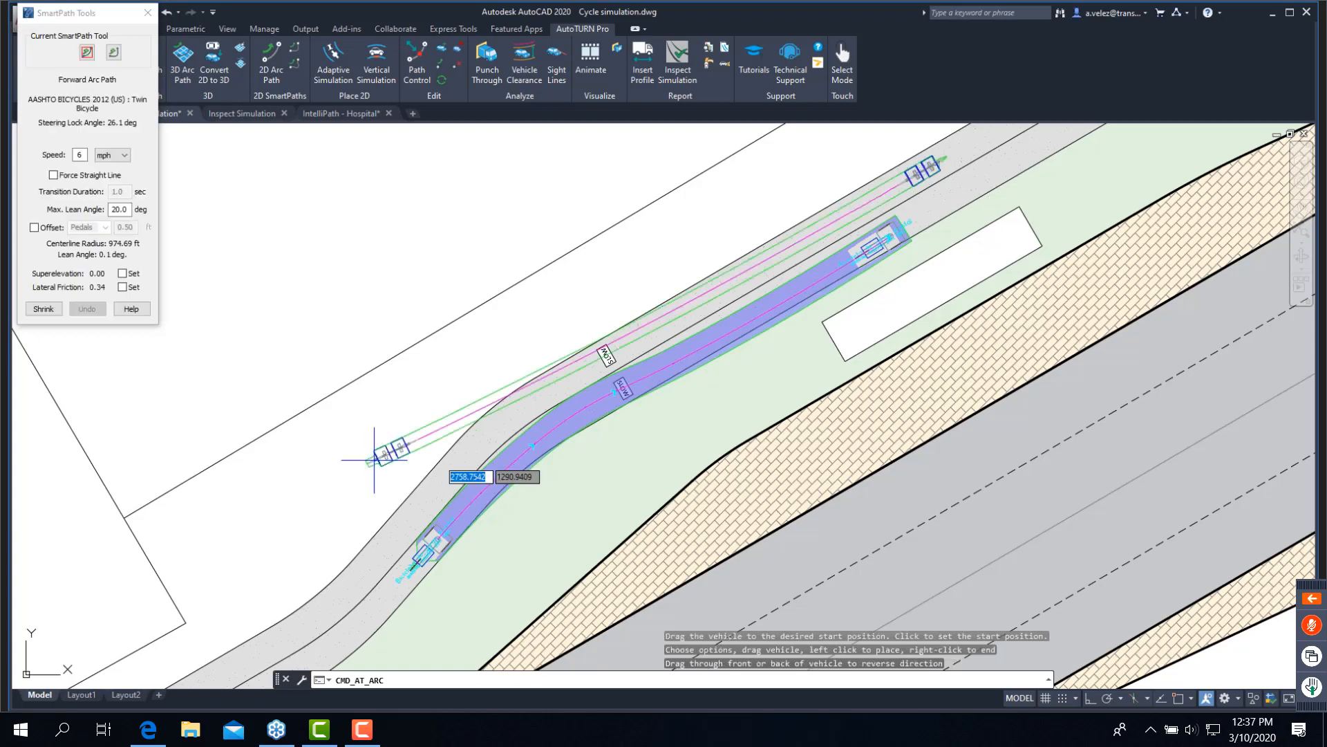
left_click(587, 367)
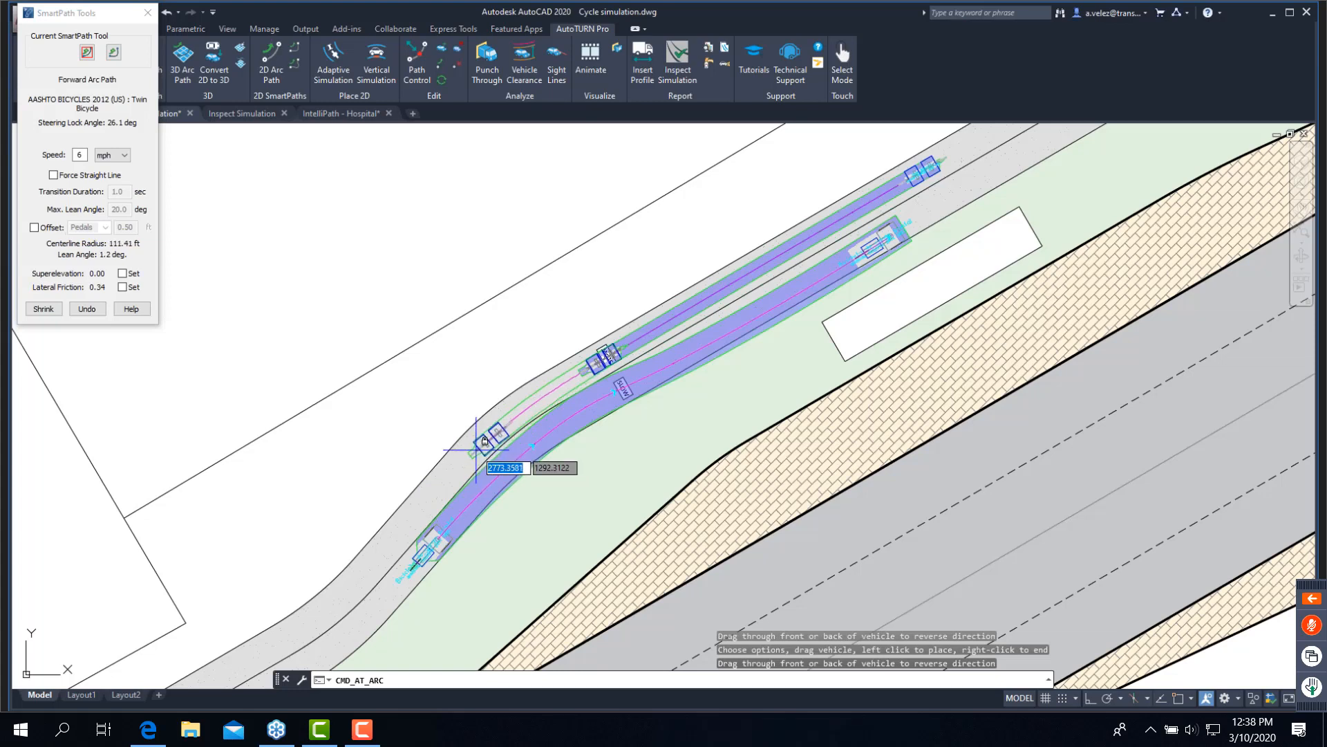
left_click(477, 450)
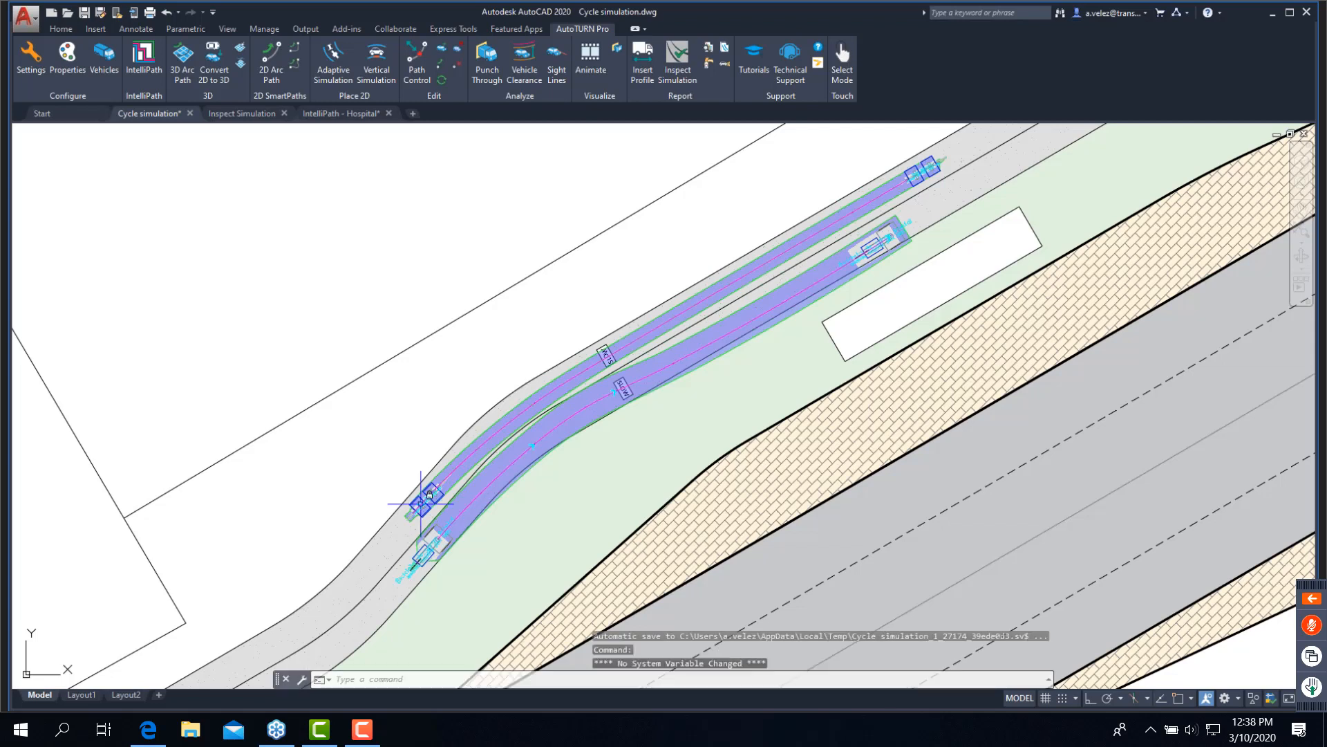
- View the Twin Bicycle's vehicle details and its bicycle heights and widths, keeping it as the current vehicle
left_click(110, 70)
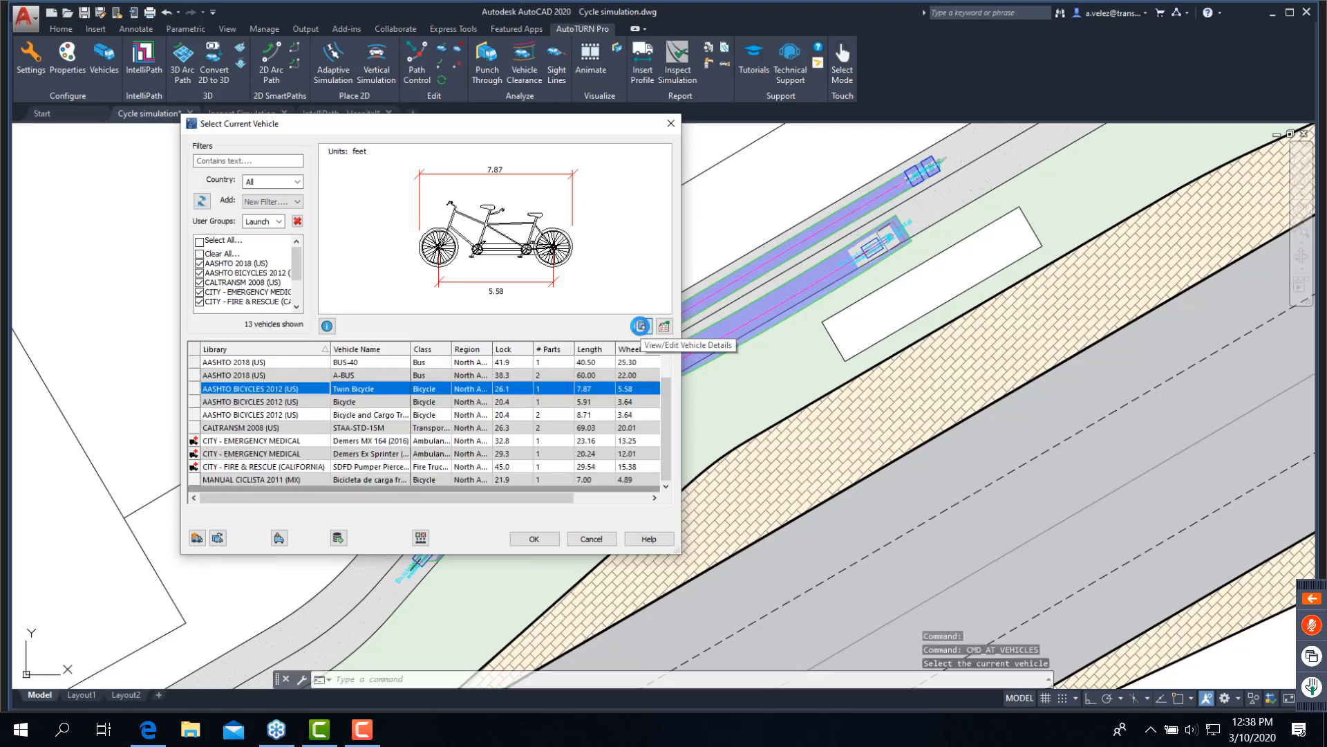
left_click(643, 326)
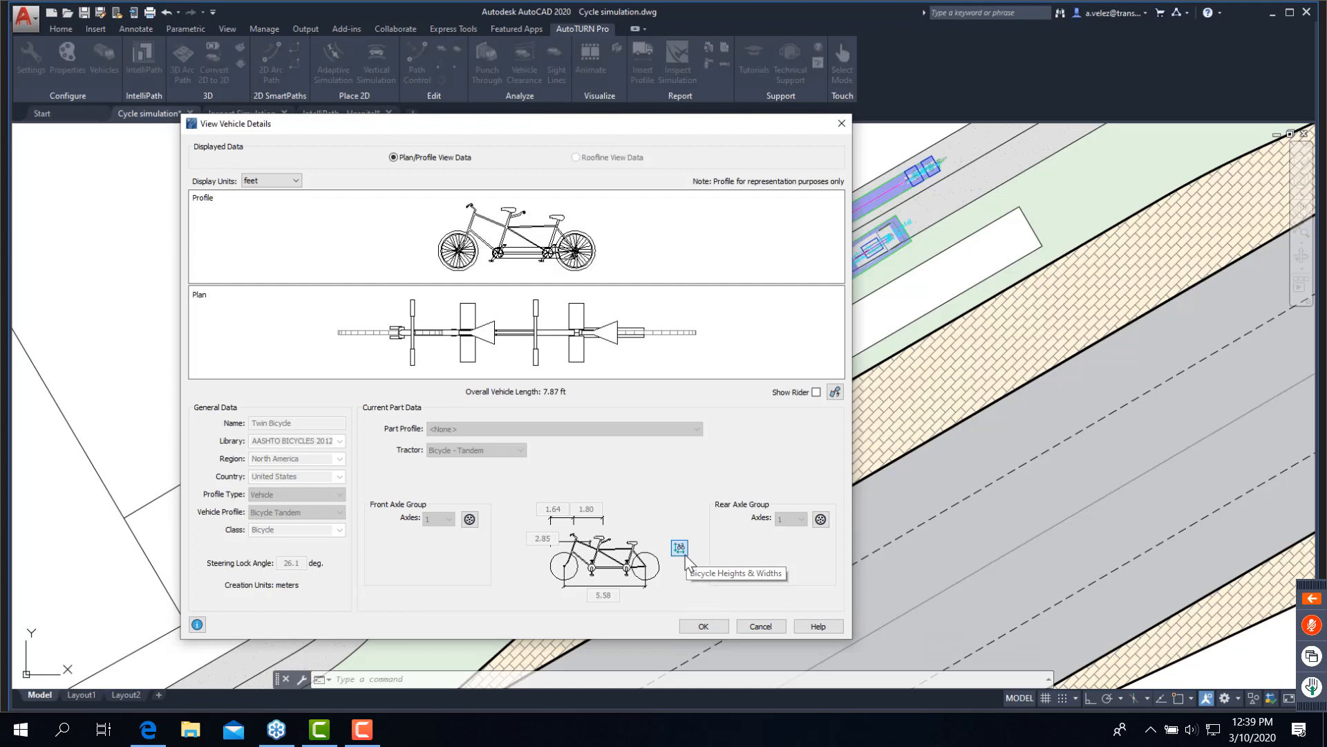
left_click(685, 553)
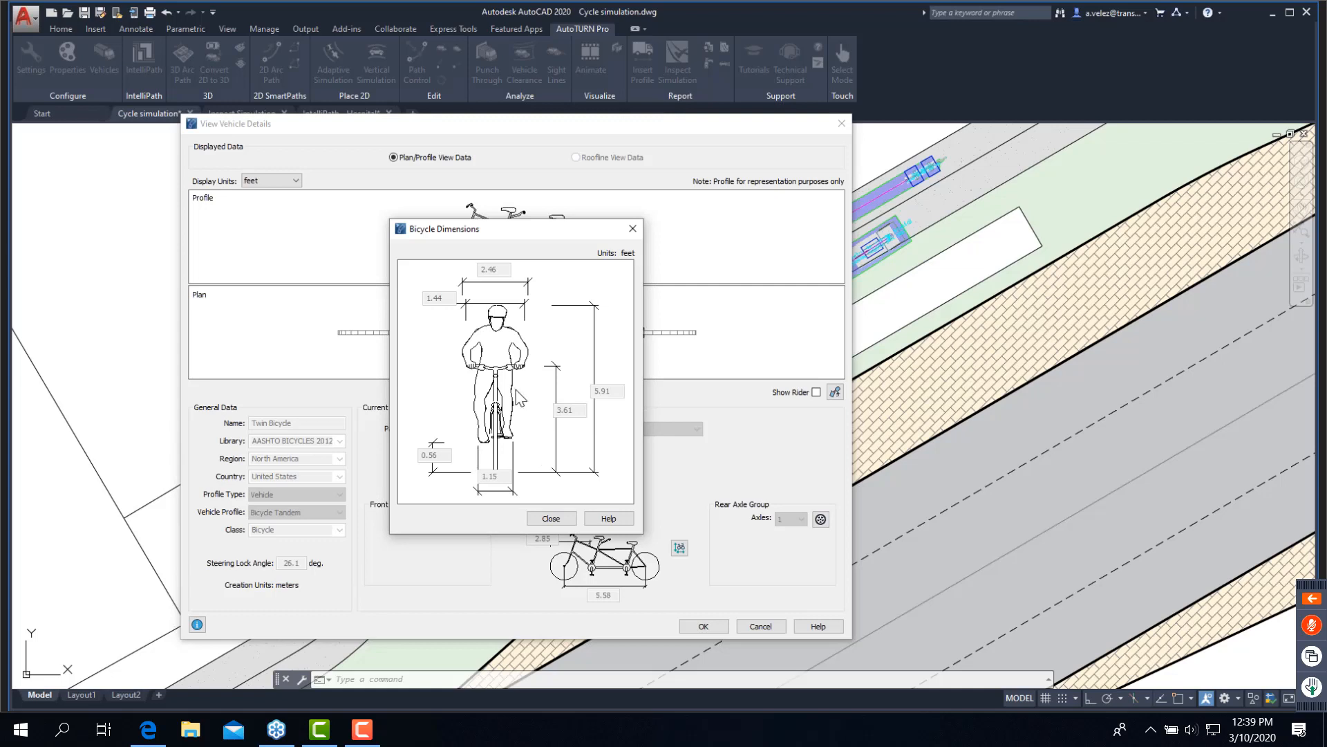
left_click(566, 515)
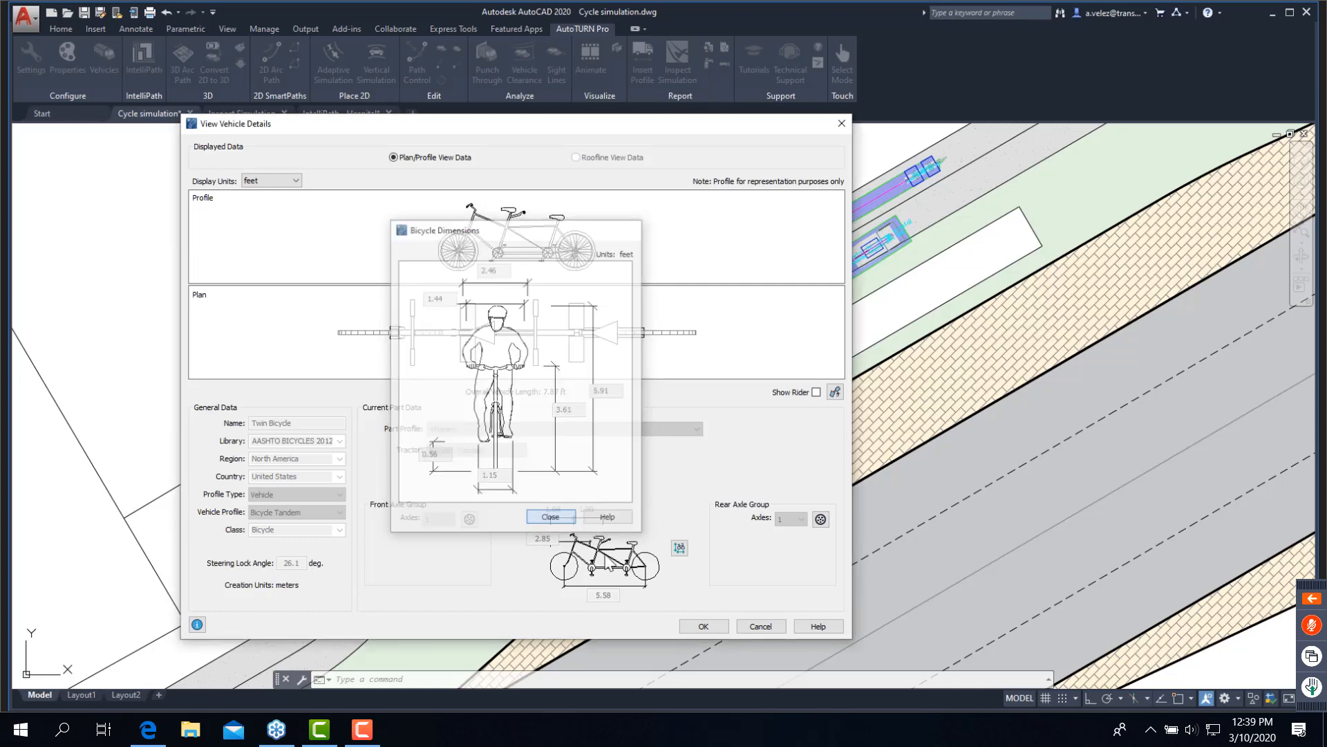
left_click(698, 623)
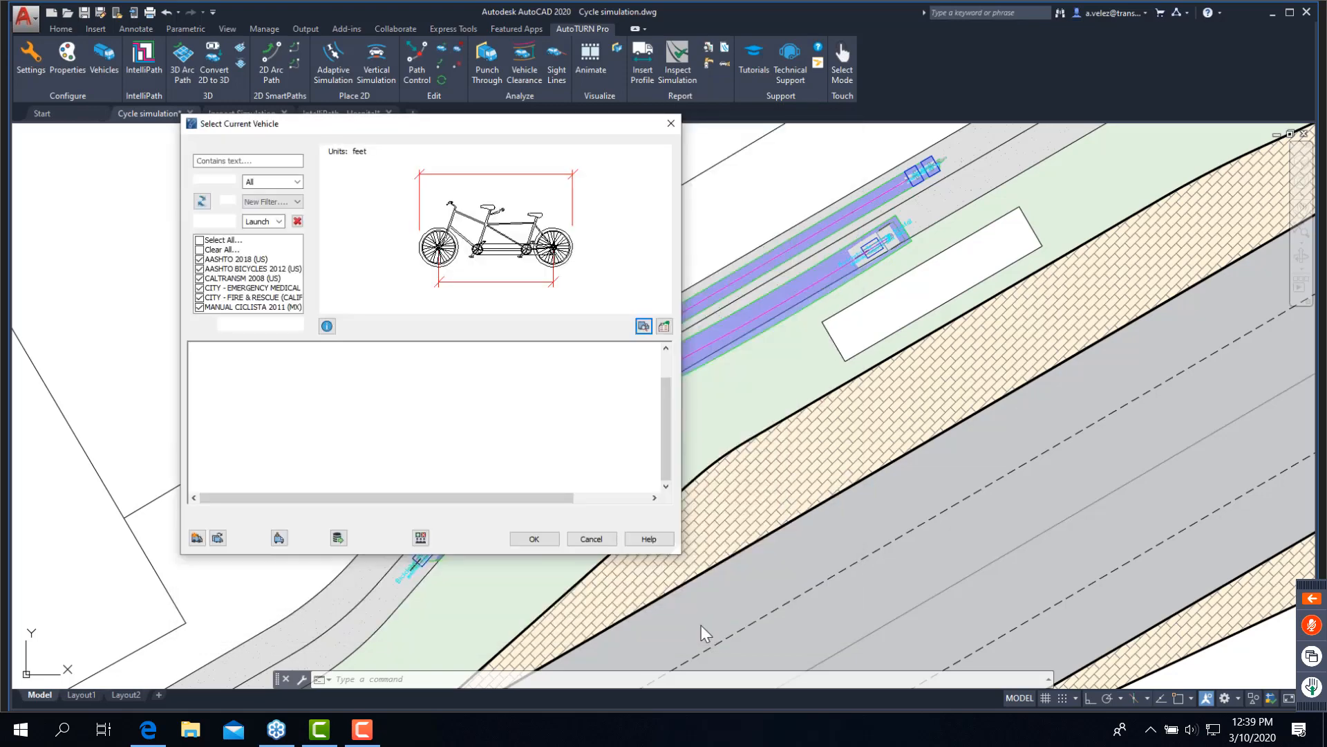
left_click(534, 540)
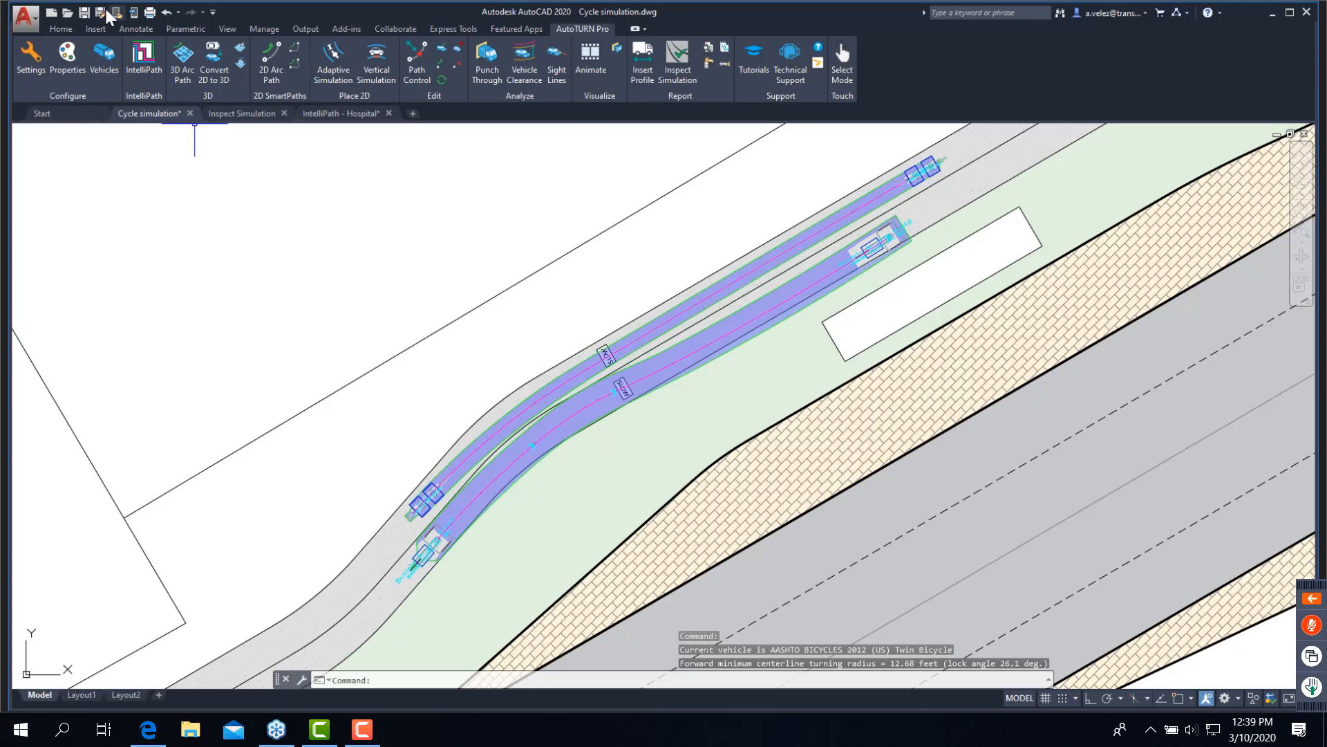
- Save the Cycle simulation drawing and close it
left_click(86, 13)
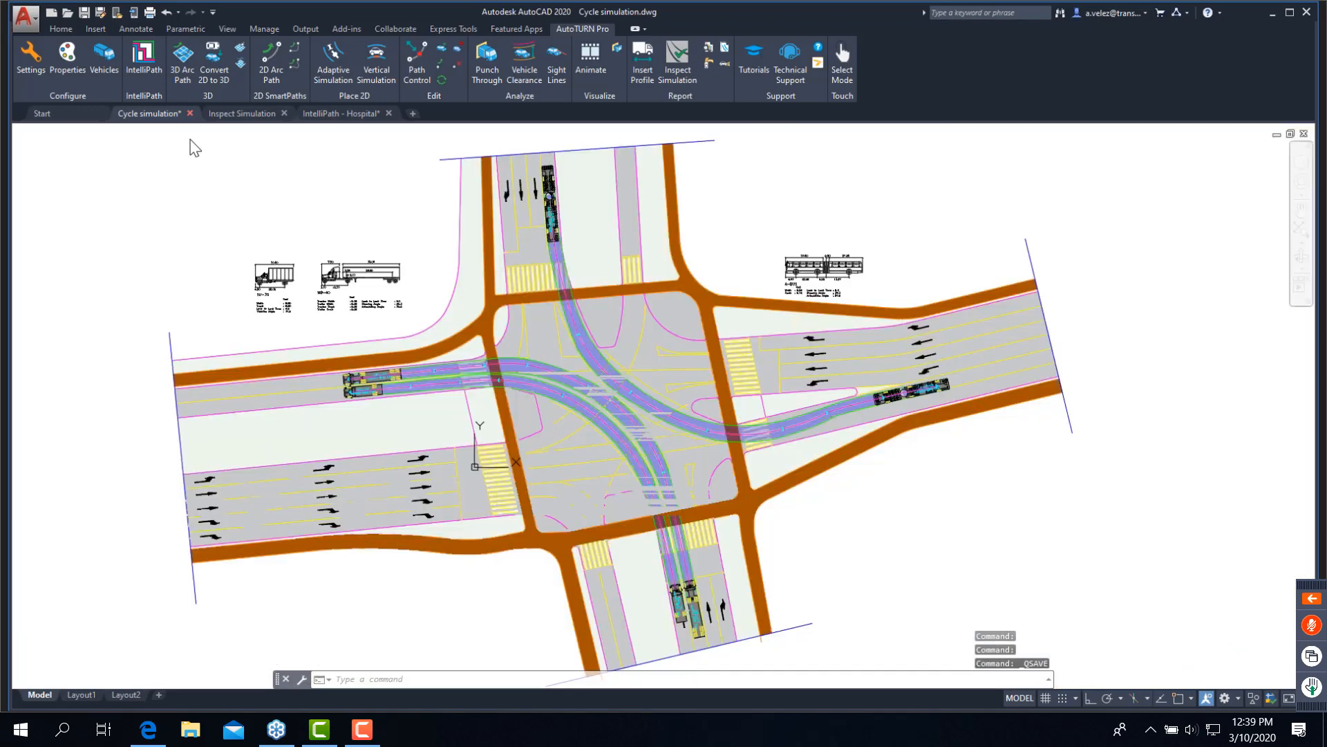
left_click(189, 113)
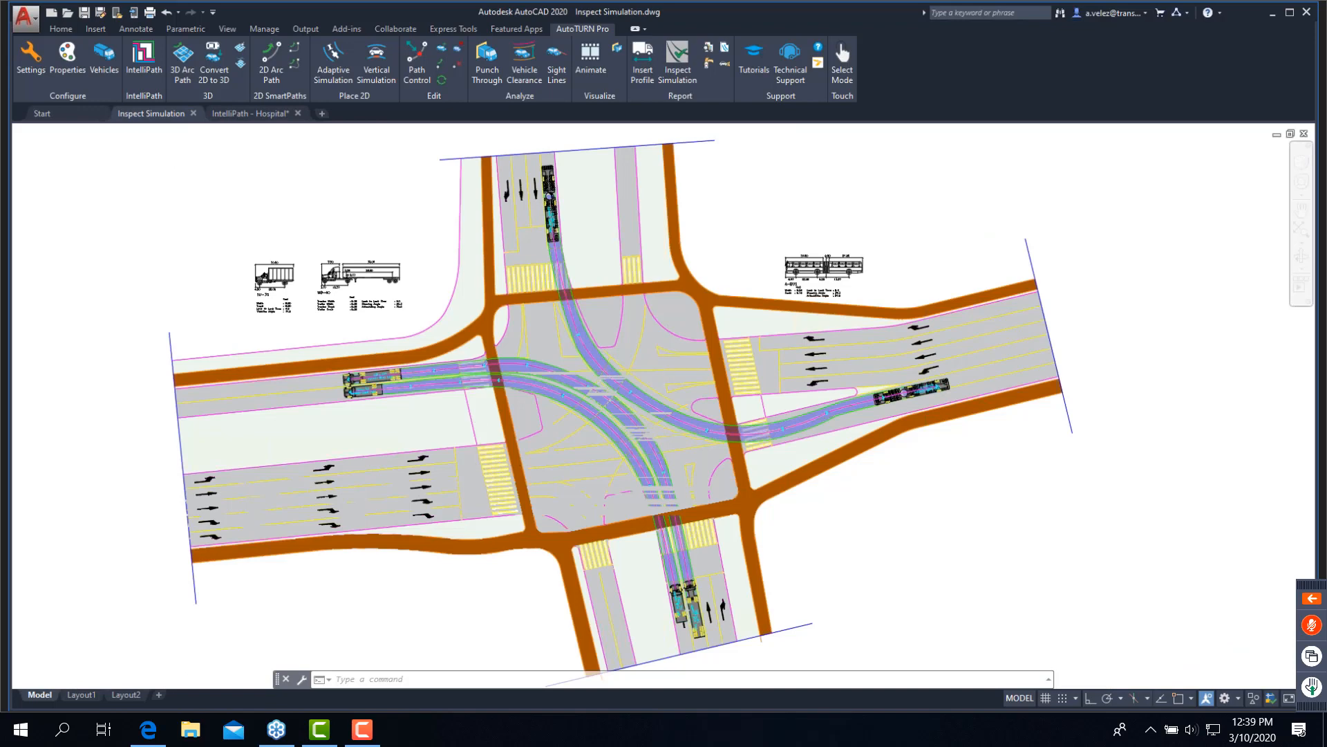
- Open Inspect Simulation for the intersection drawing and turn off Proximity reporting, keeping Input Speed, Turn Wheels From Stop and Legend on
scroll(588, 412, "up", 5)
scroll(589, 412, "down", 3)
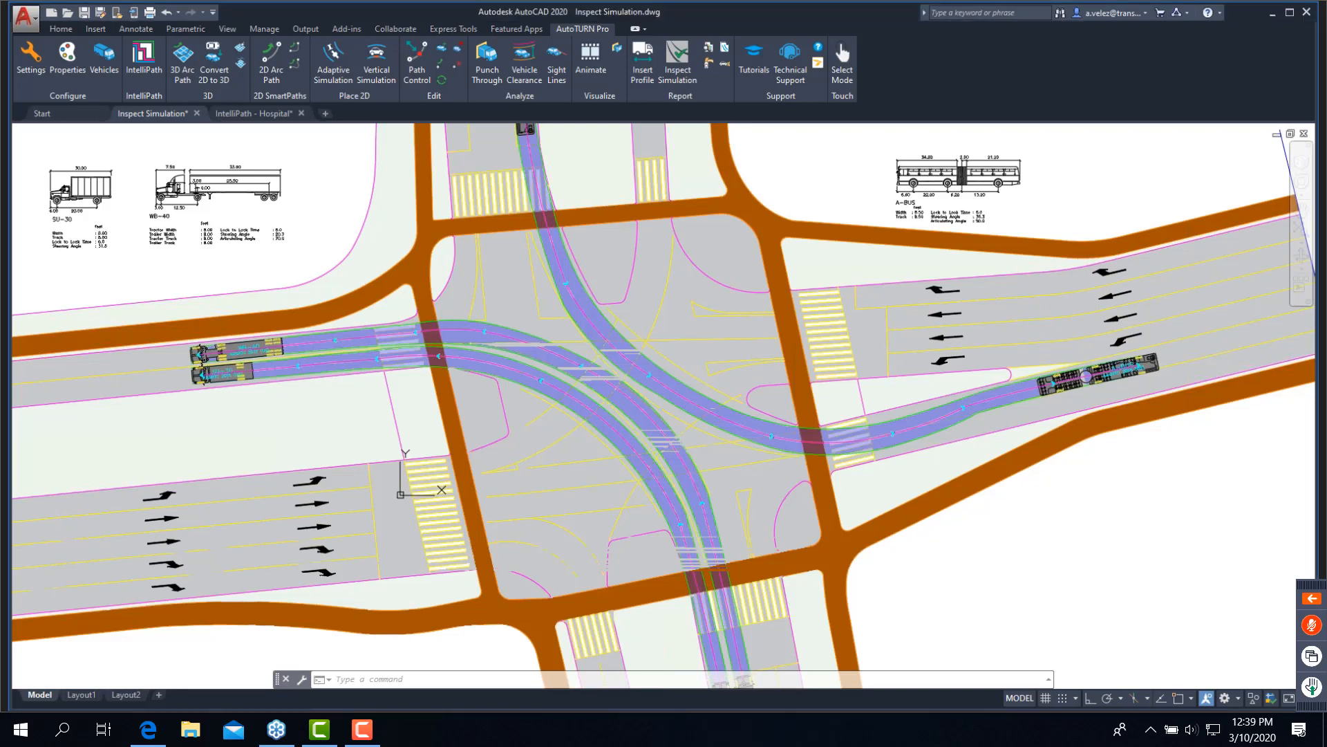
scroll(639, 415, "down", 4)
scroll(638, 415, "up", 5)
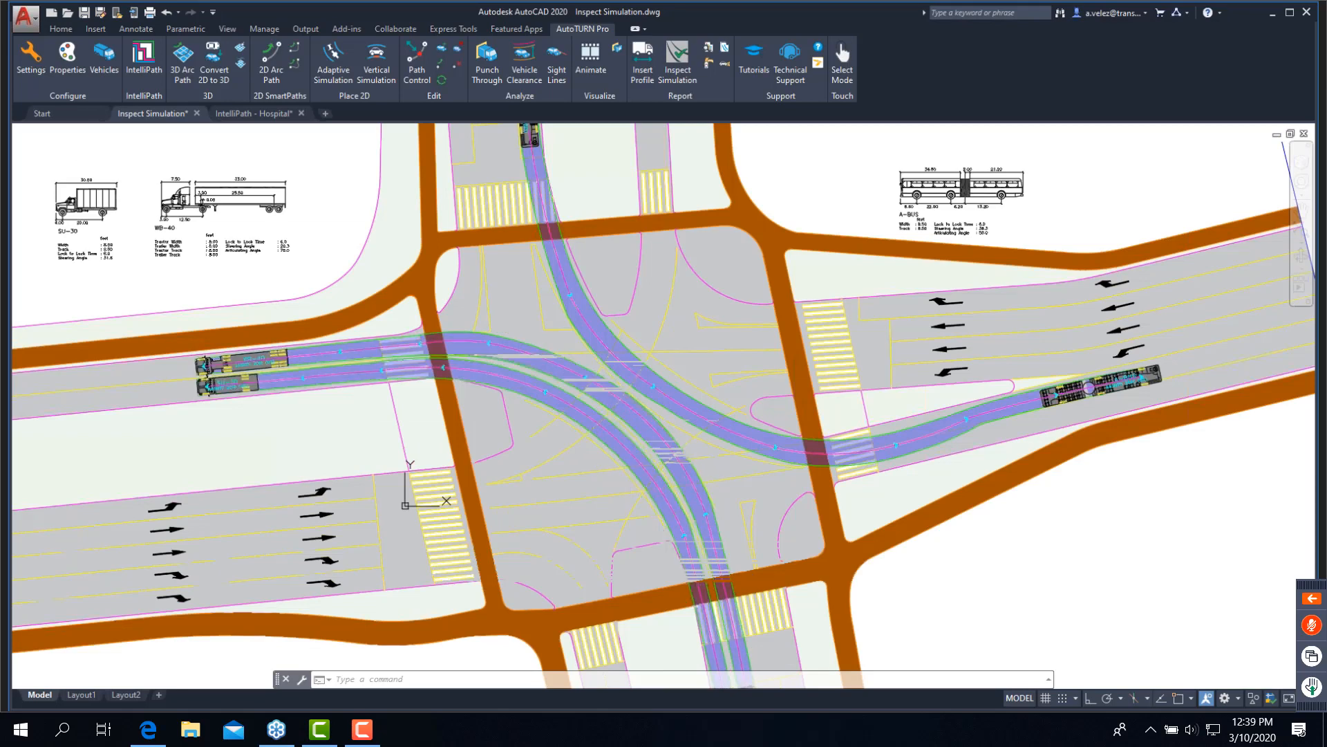
middle_click_drag(622, 466, 617, 450)
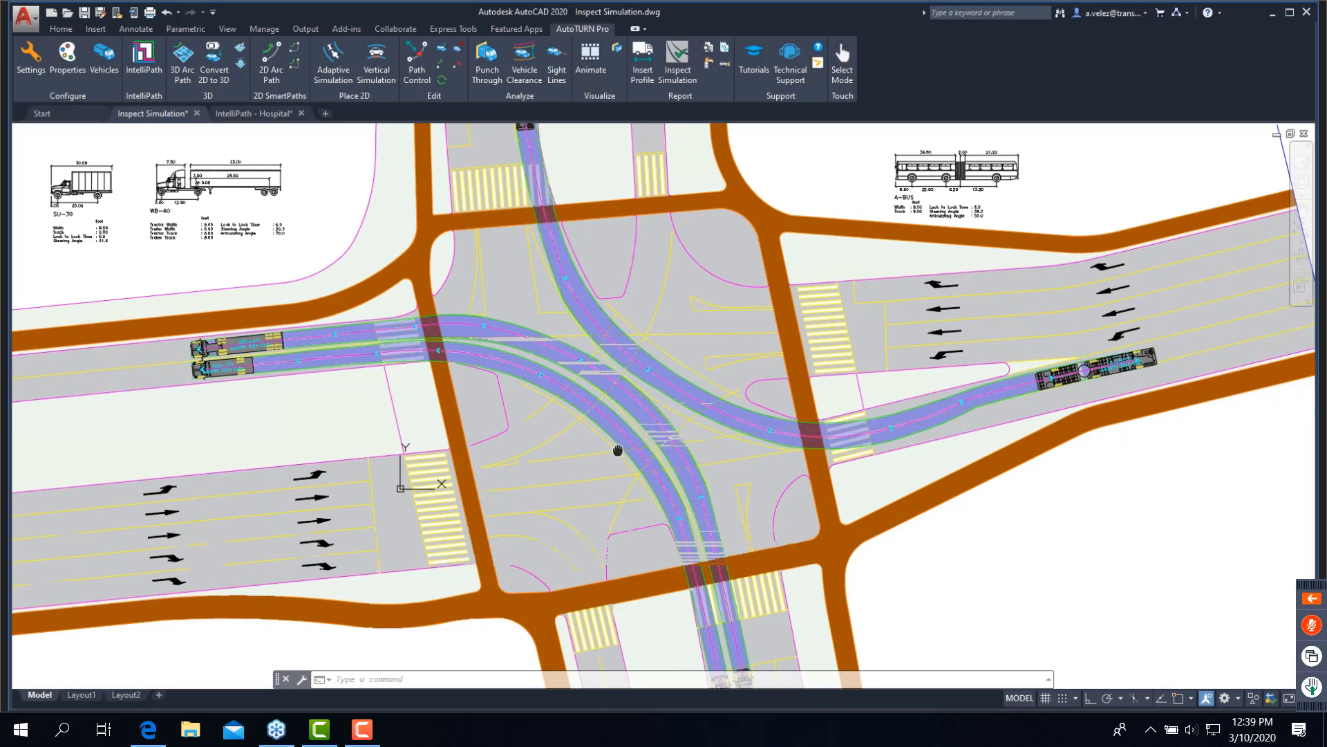
scroll(617, 450, "up", 2)
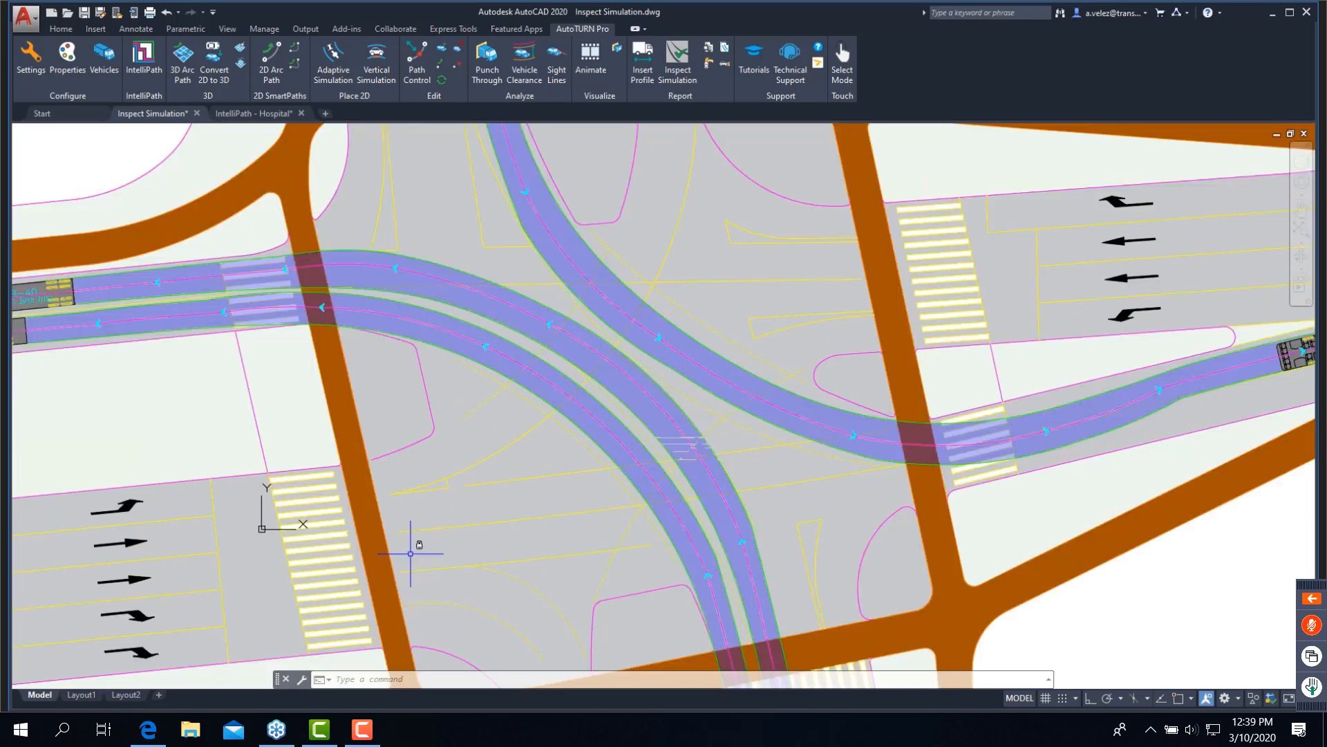
middle_click_drag(465, 559, 551, 536)
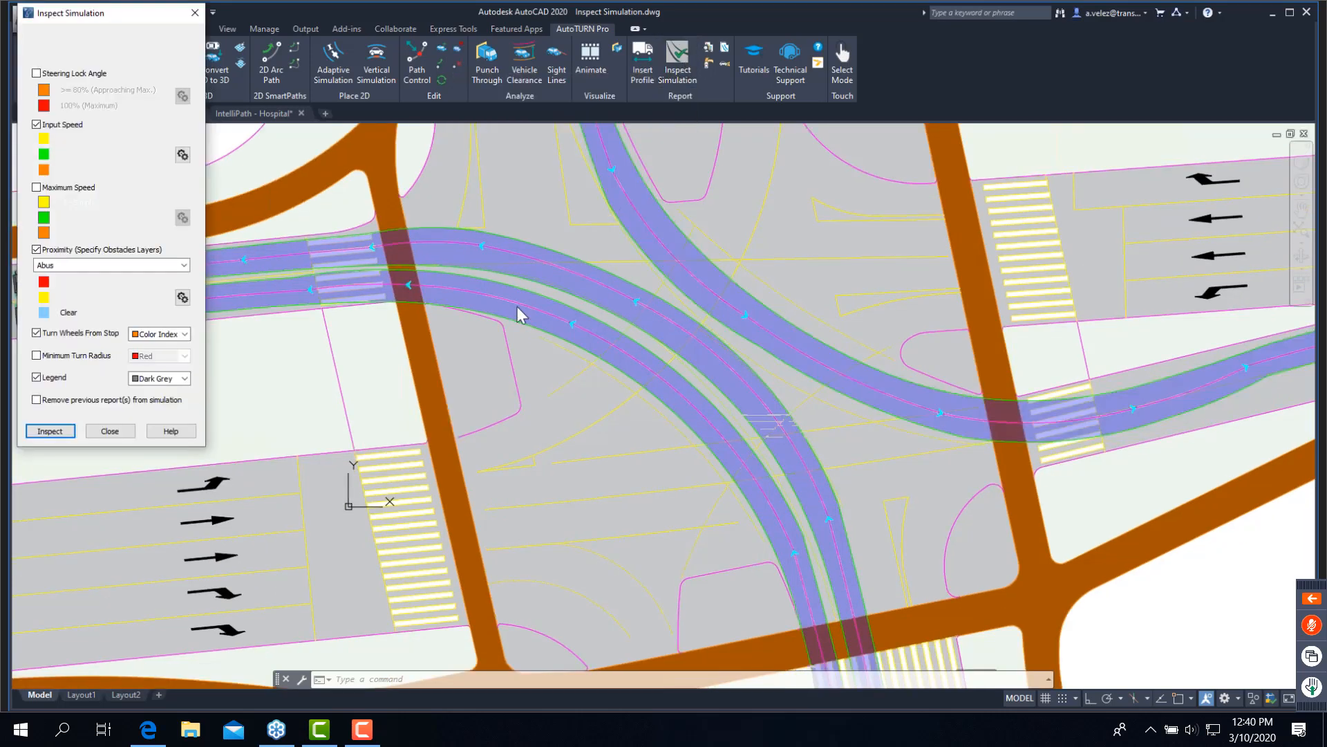
left_click_drag(114, 10, 258, 206)
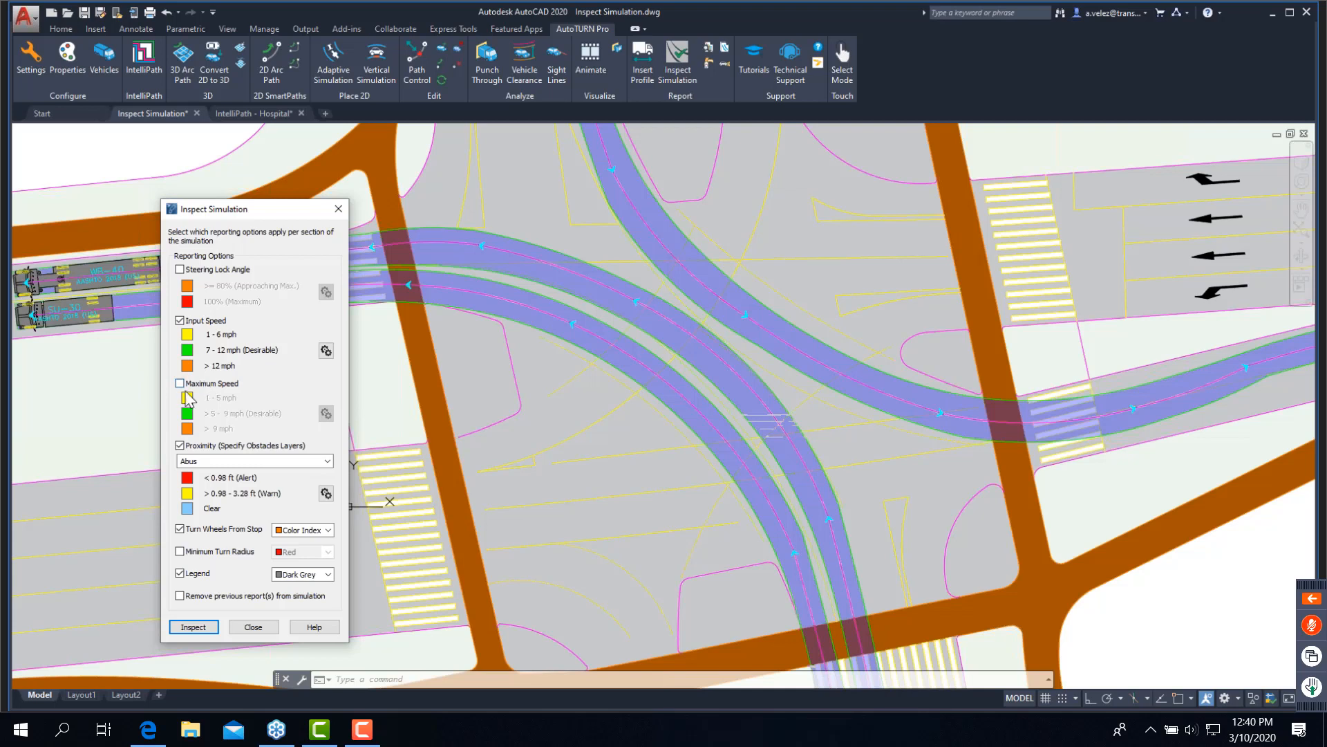
left_click(180, 446)
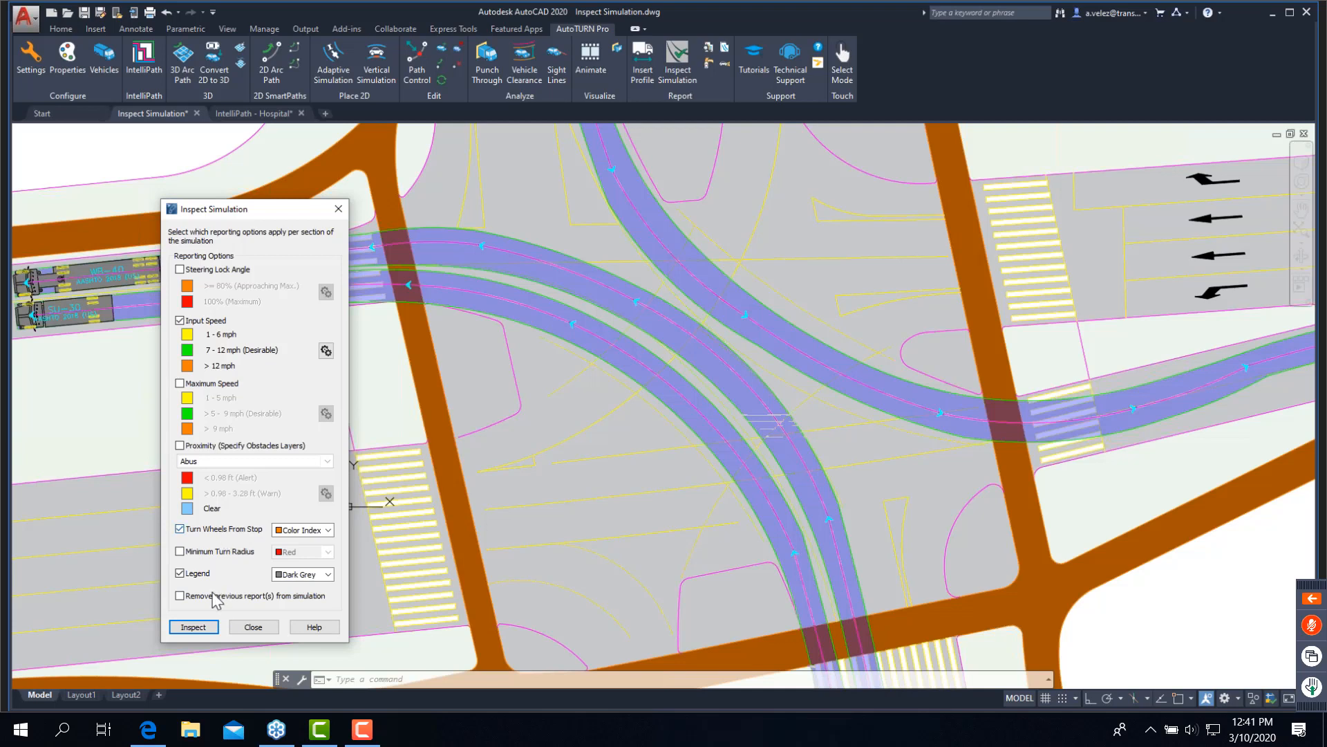
- Inspect the two adjacent SU-30 and WB-40 turn simulations with the chosen reporting options and close the inspection dialog
left_click(194, 627)
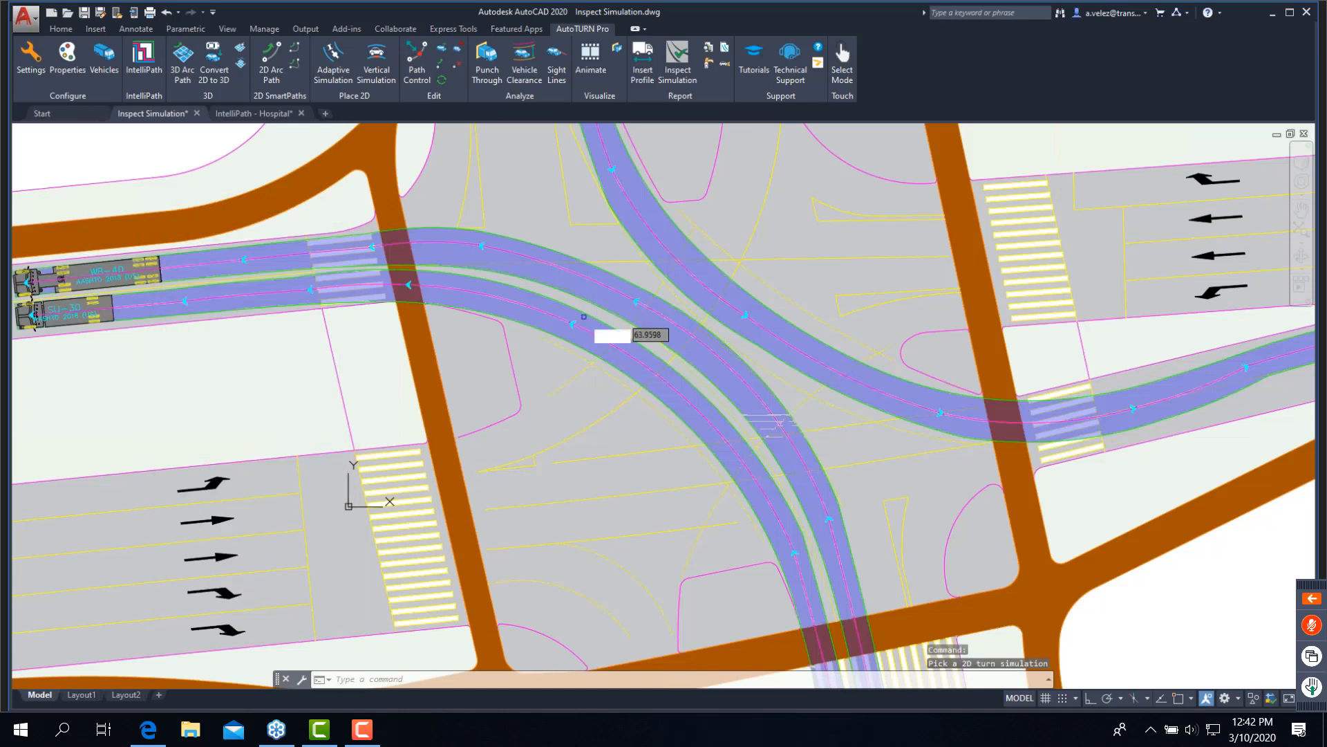
left_click(581, 328)
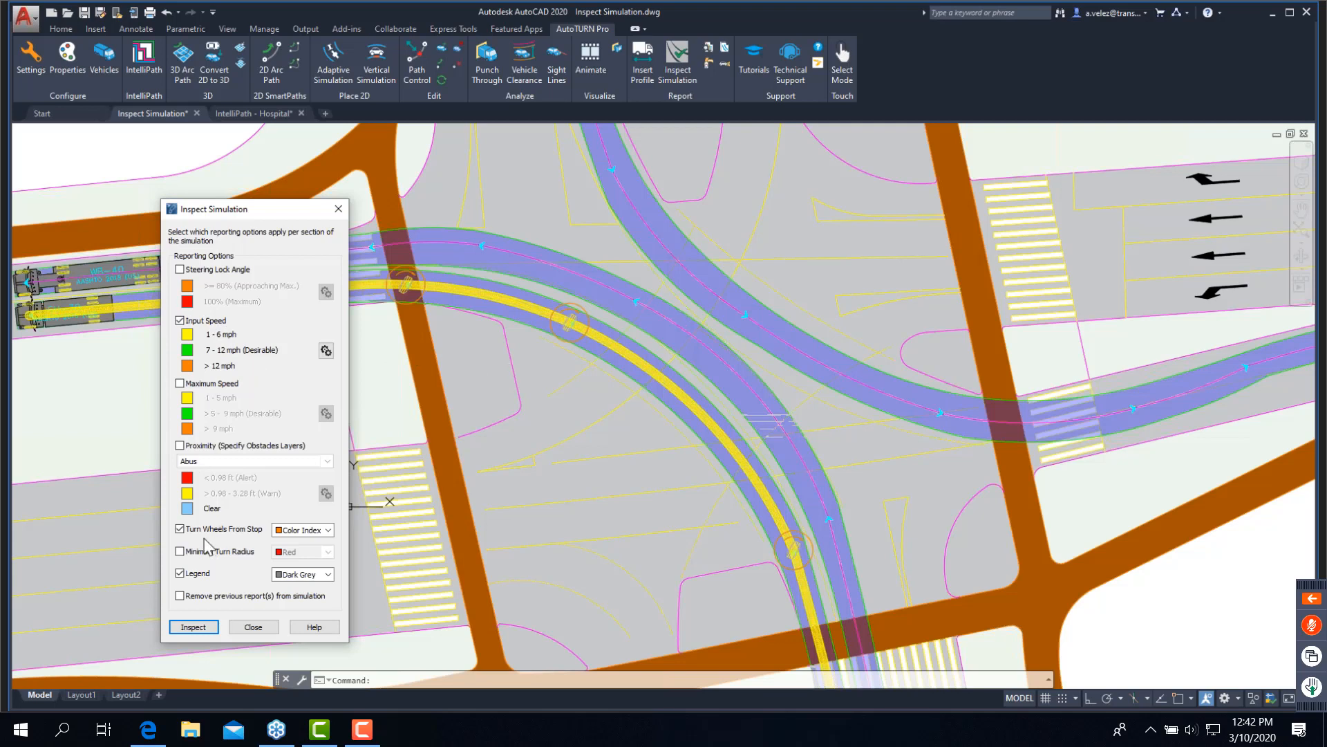
left_click(447, 325)
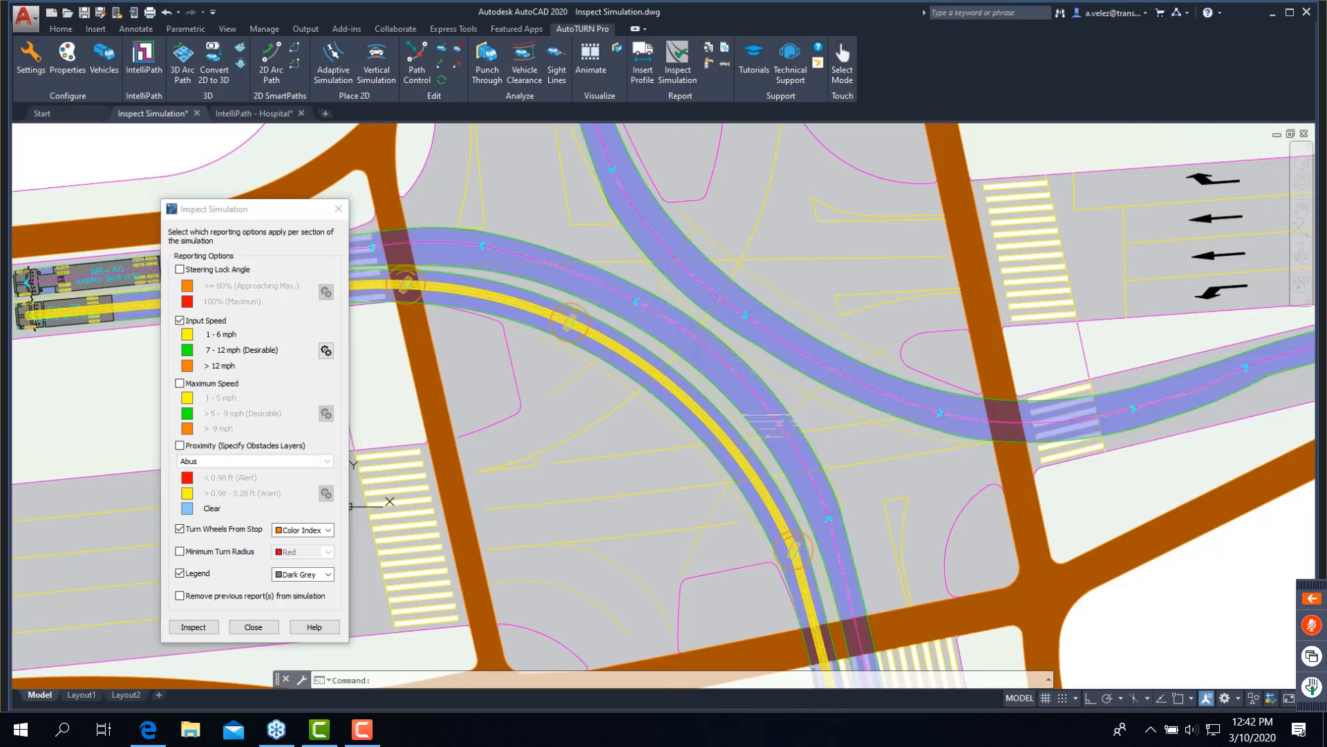
scroll(406, 284, "up", 2)
middle_click_drag(406, 283, 553, 290)
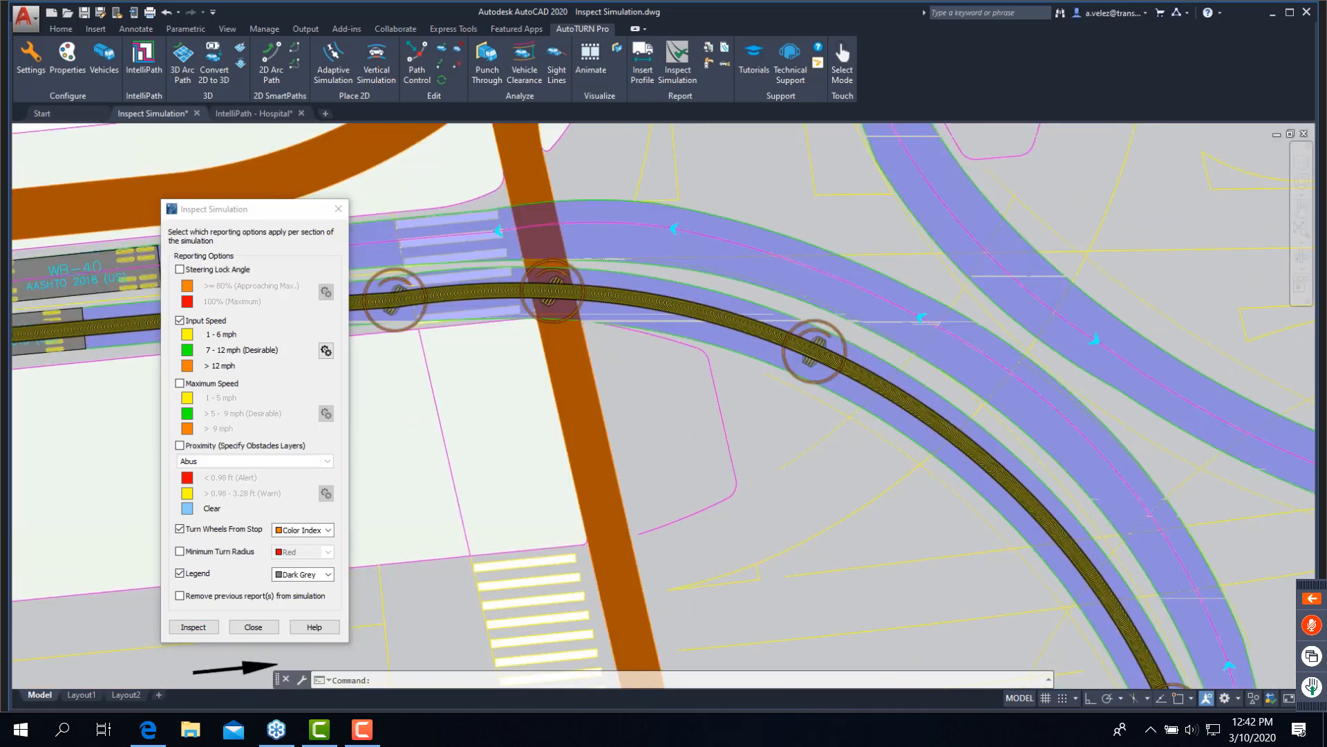
scroll(558, 386, "down", 2)
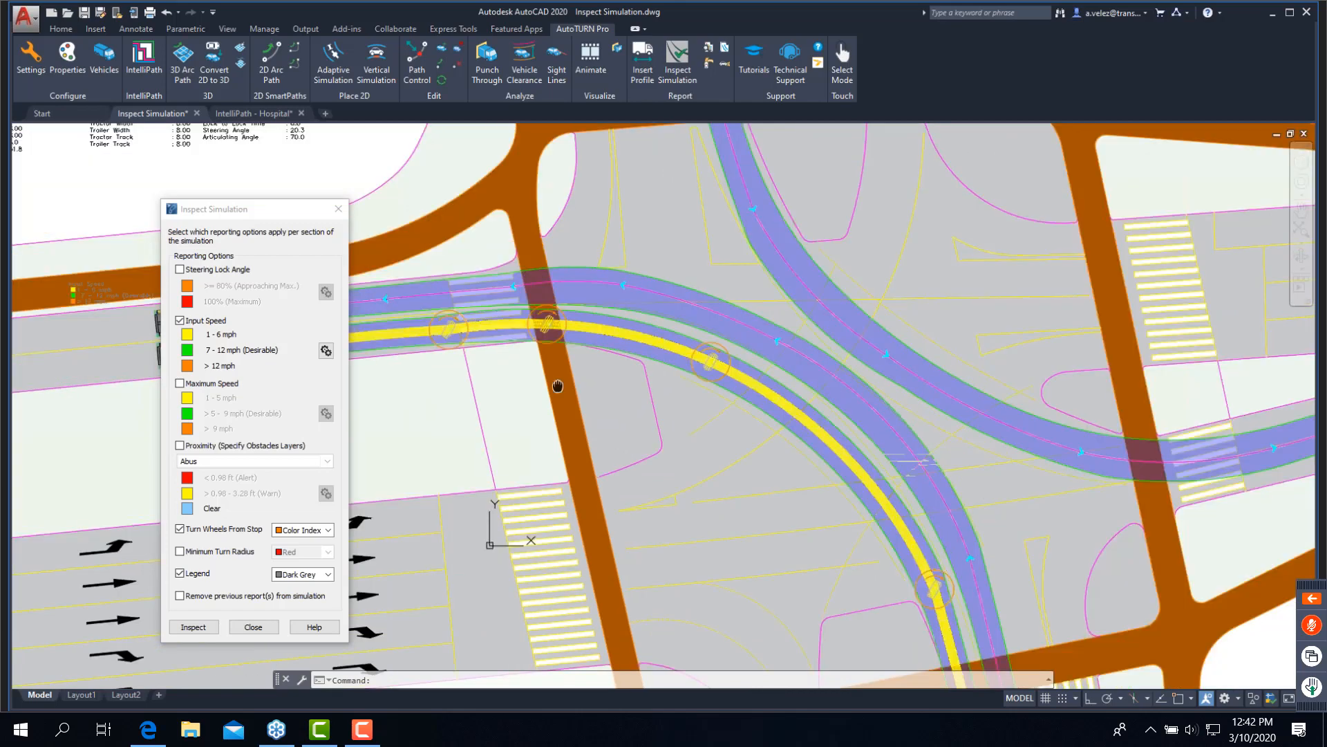
middle_click_drag(558, 386, 644, 291)
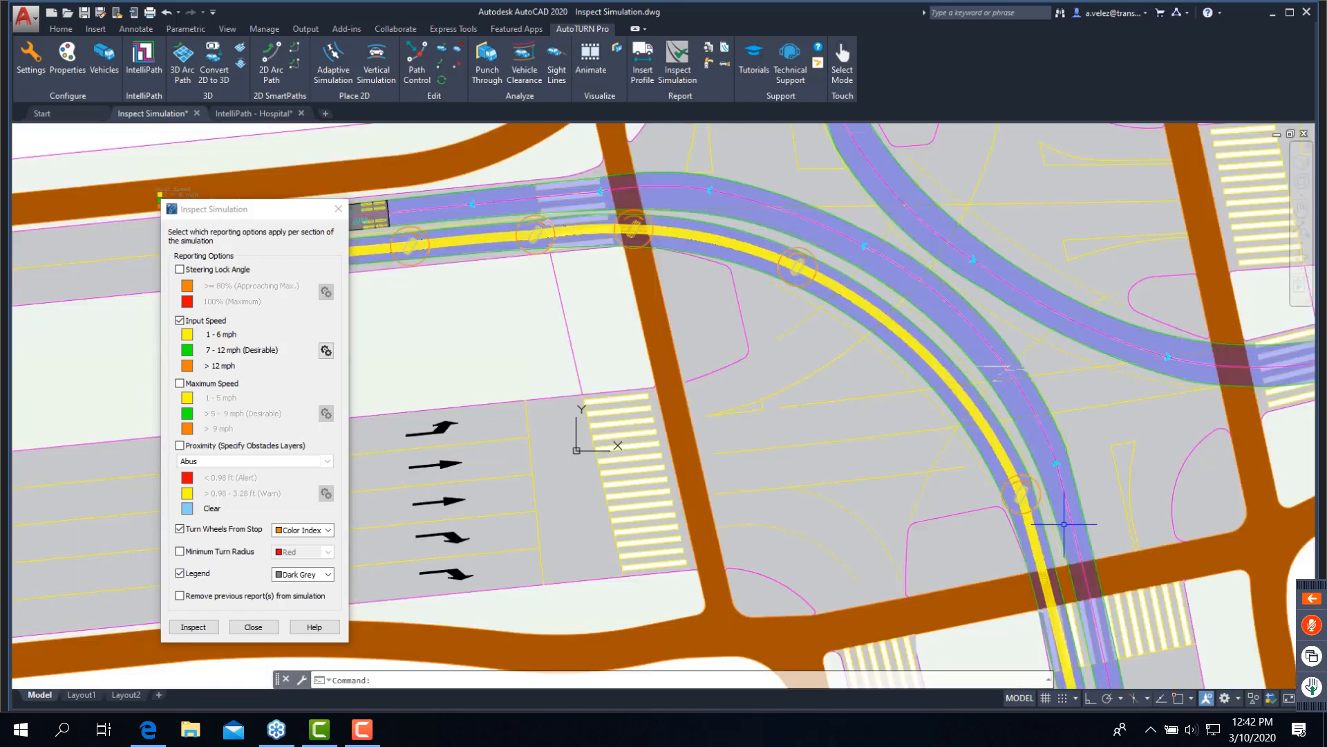
left_click(193, 627)
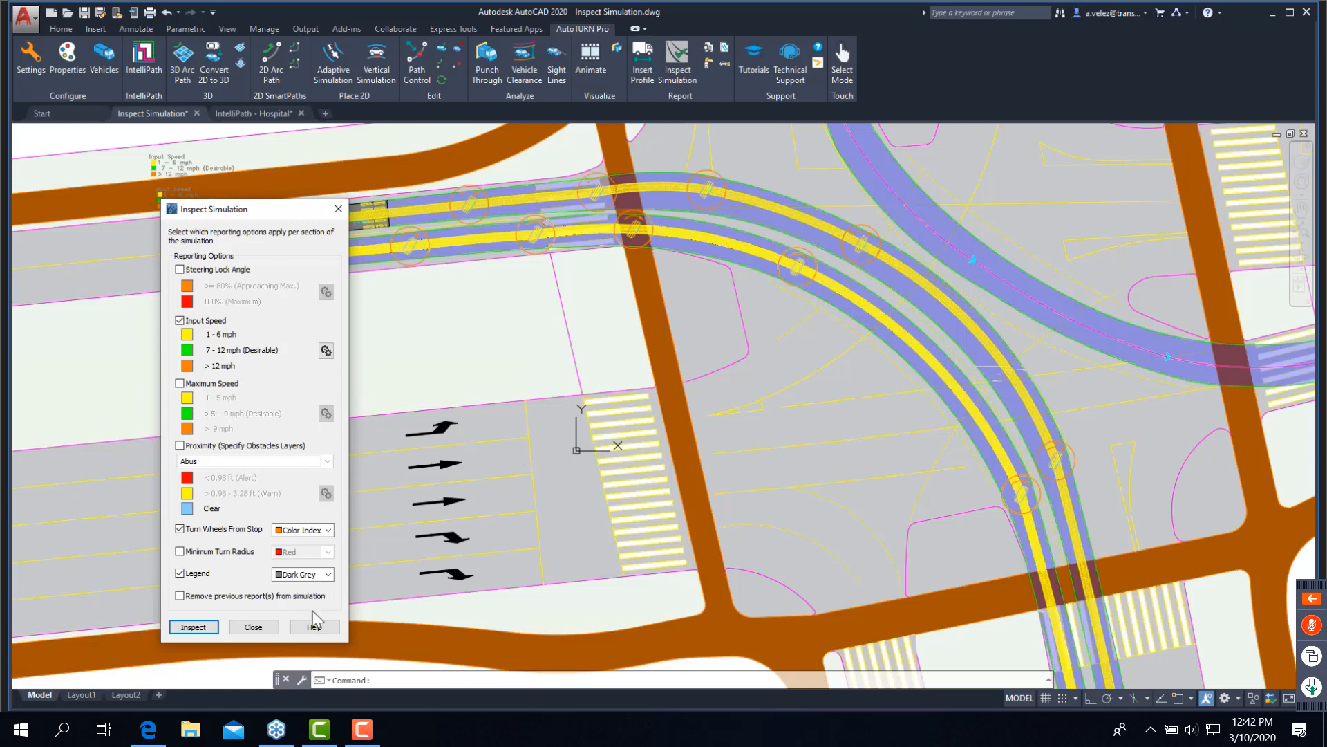
left_click(275, 633)
left_click(276, 629)
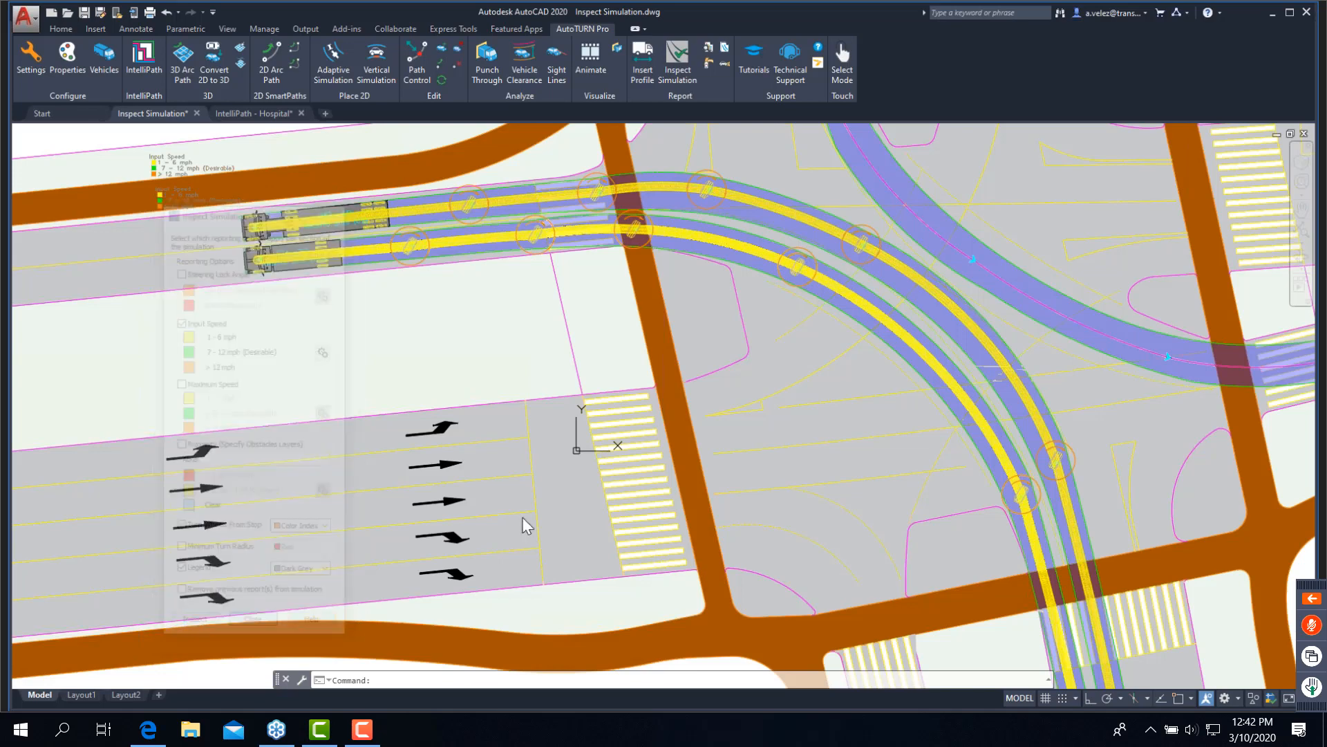
- Delete both inspection reports from the SU-30 and WB-40 turn simulations
left_click(645, 229)
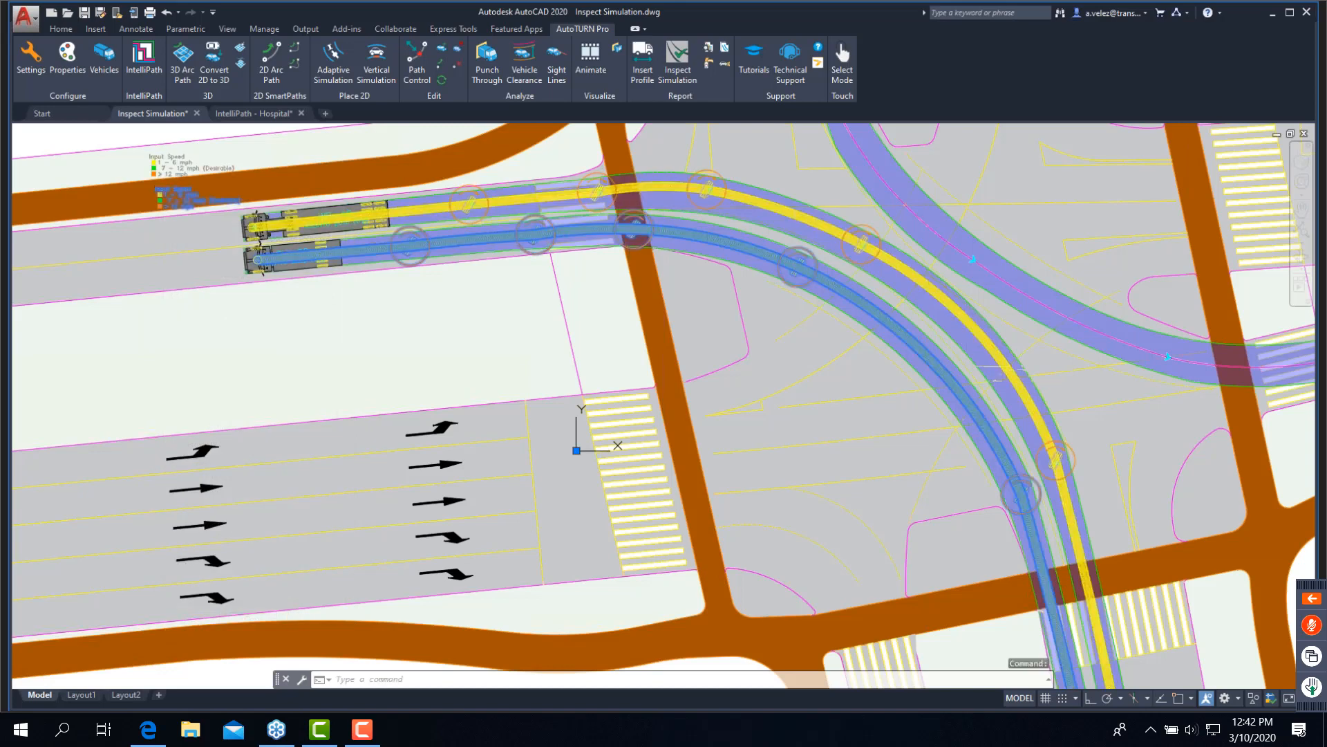
key("Escape")
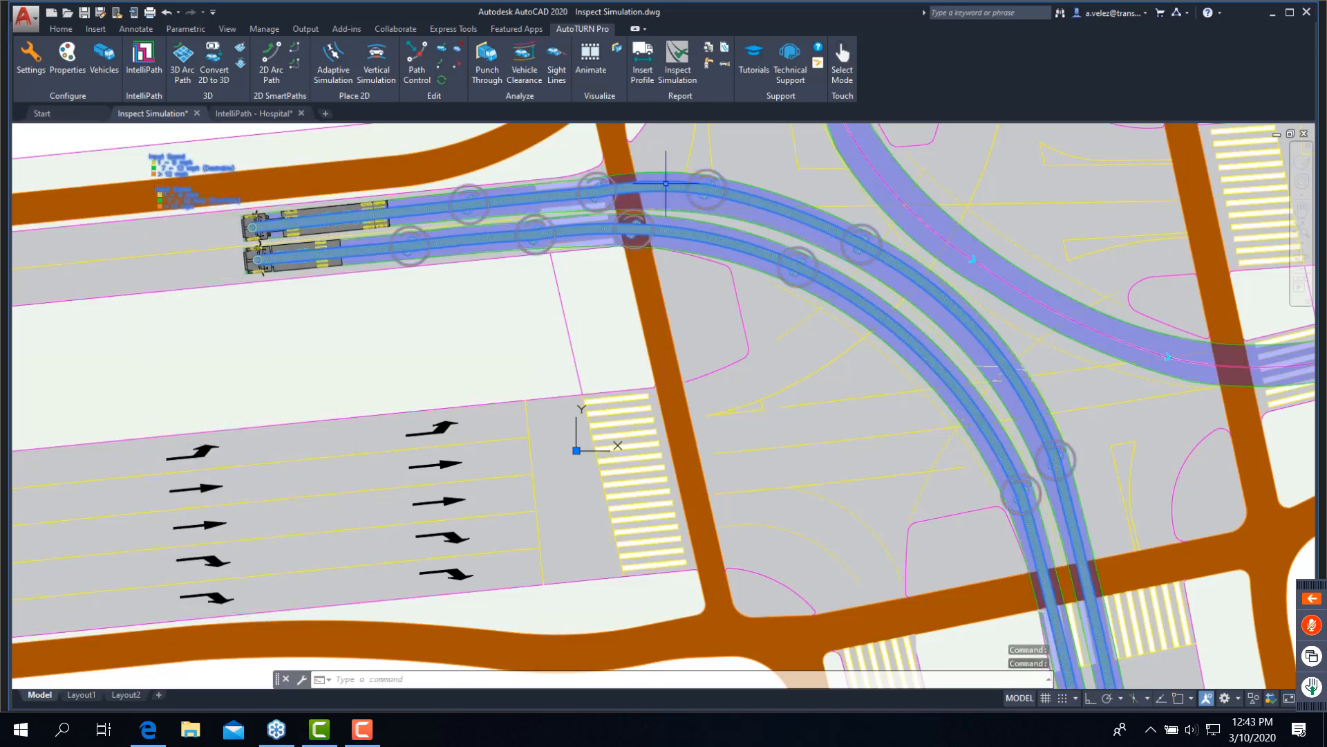
key("Delete")
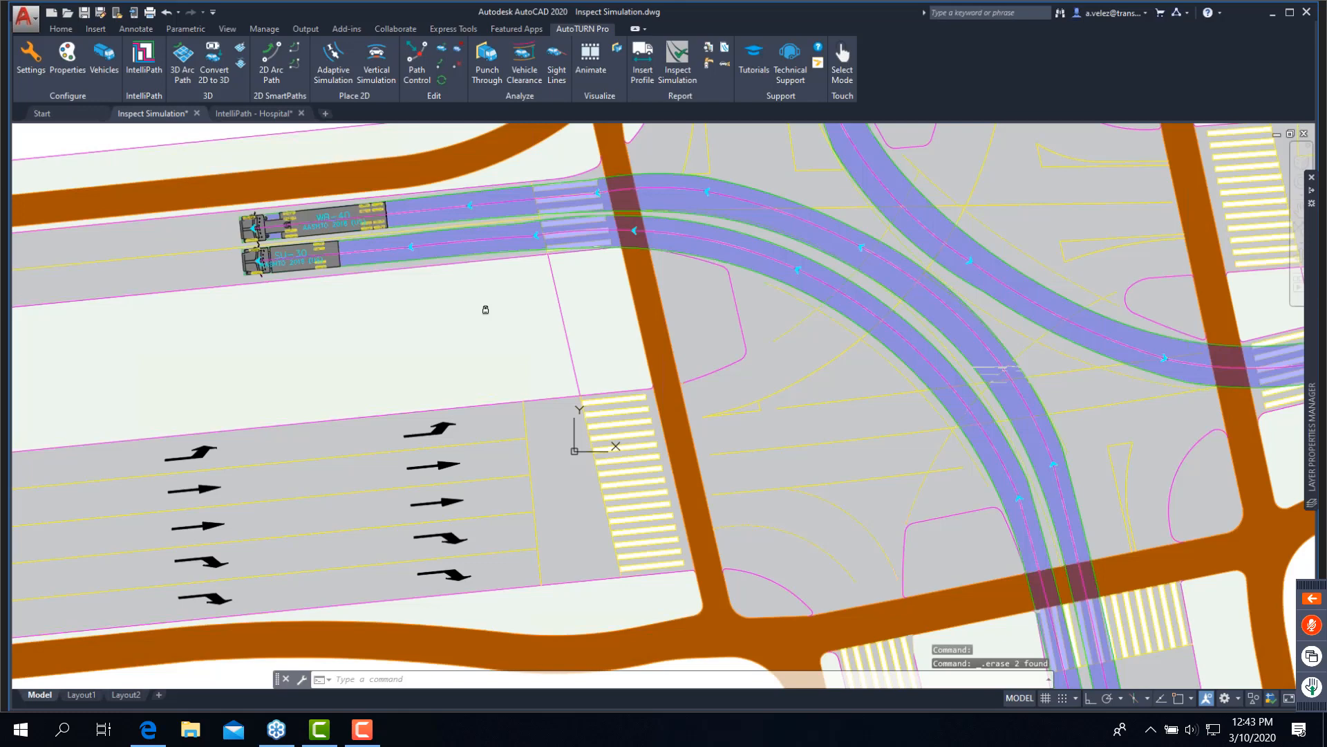
- Display the Right speed simulation layer and move the Layer Properties Manager over the intersection
mouse_move(1311, 359)
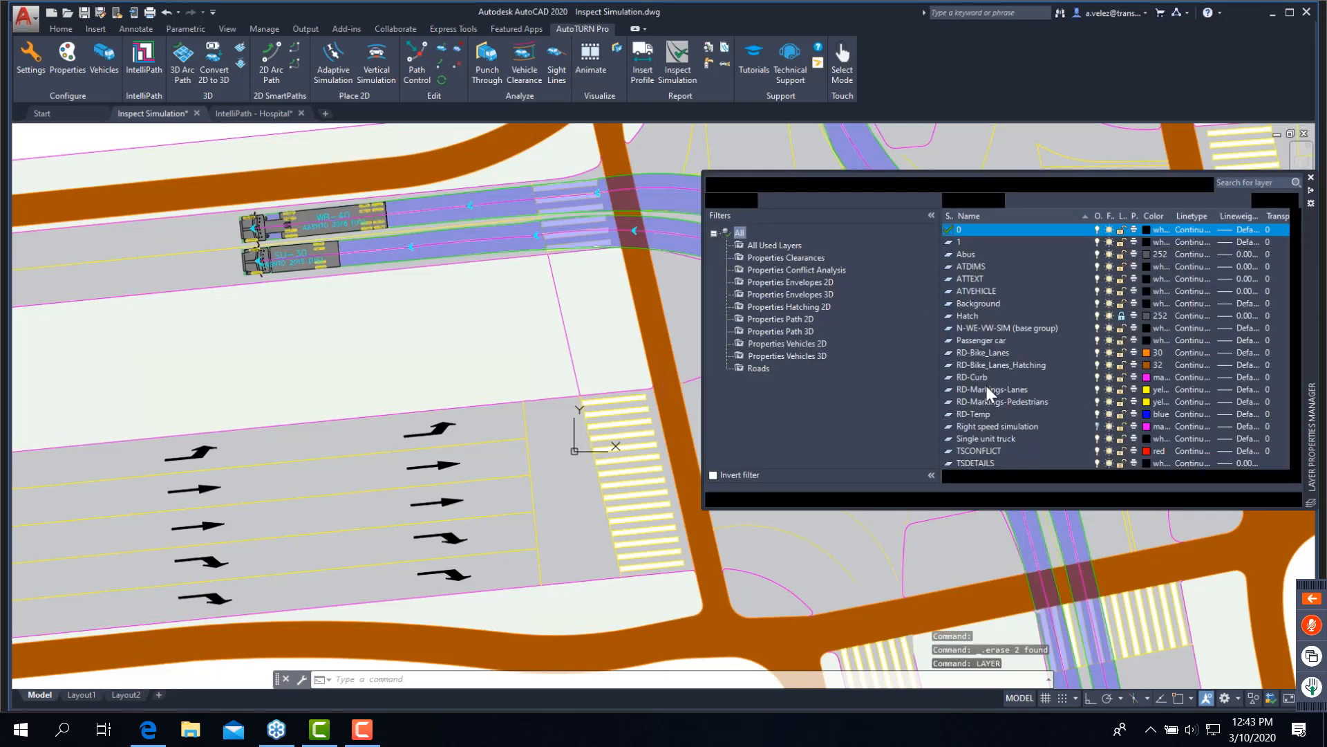
left_click(995, 426)
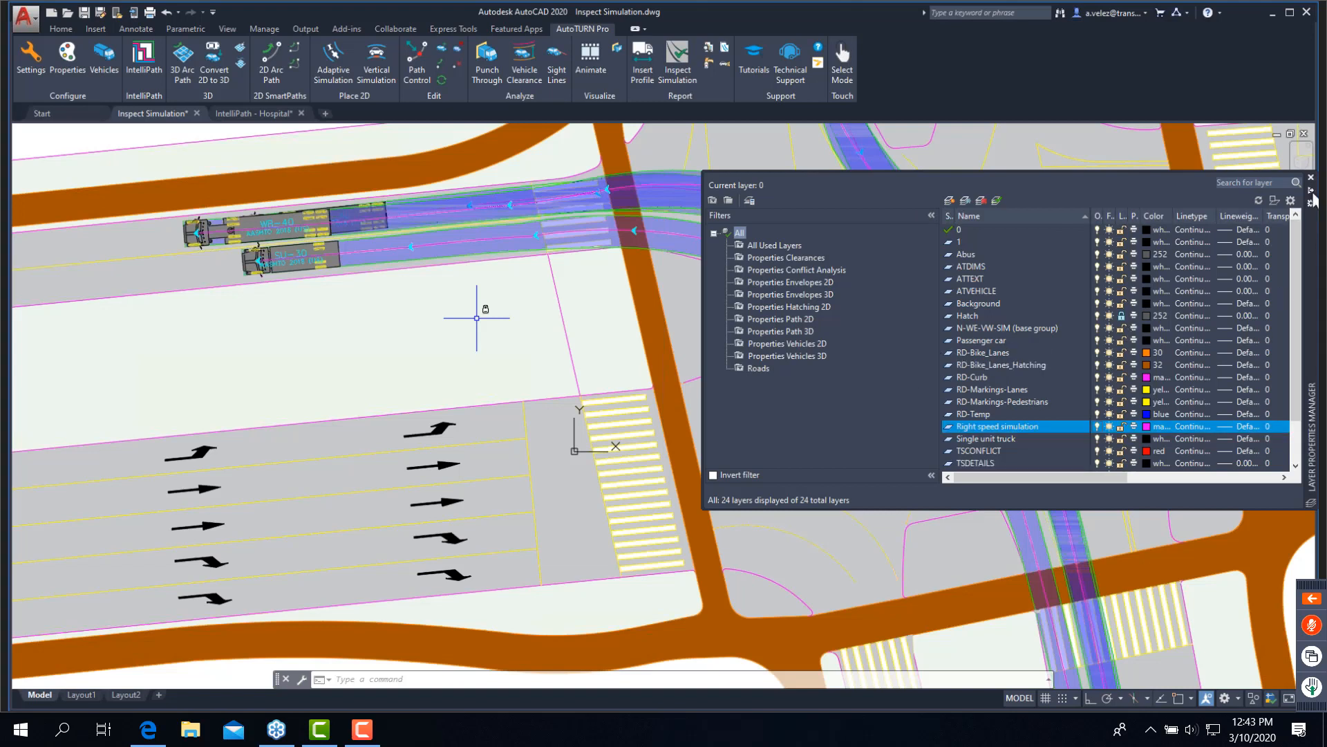
left_click_drag(1314, 194, 919, 311)
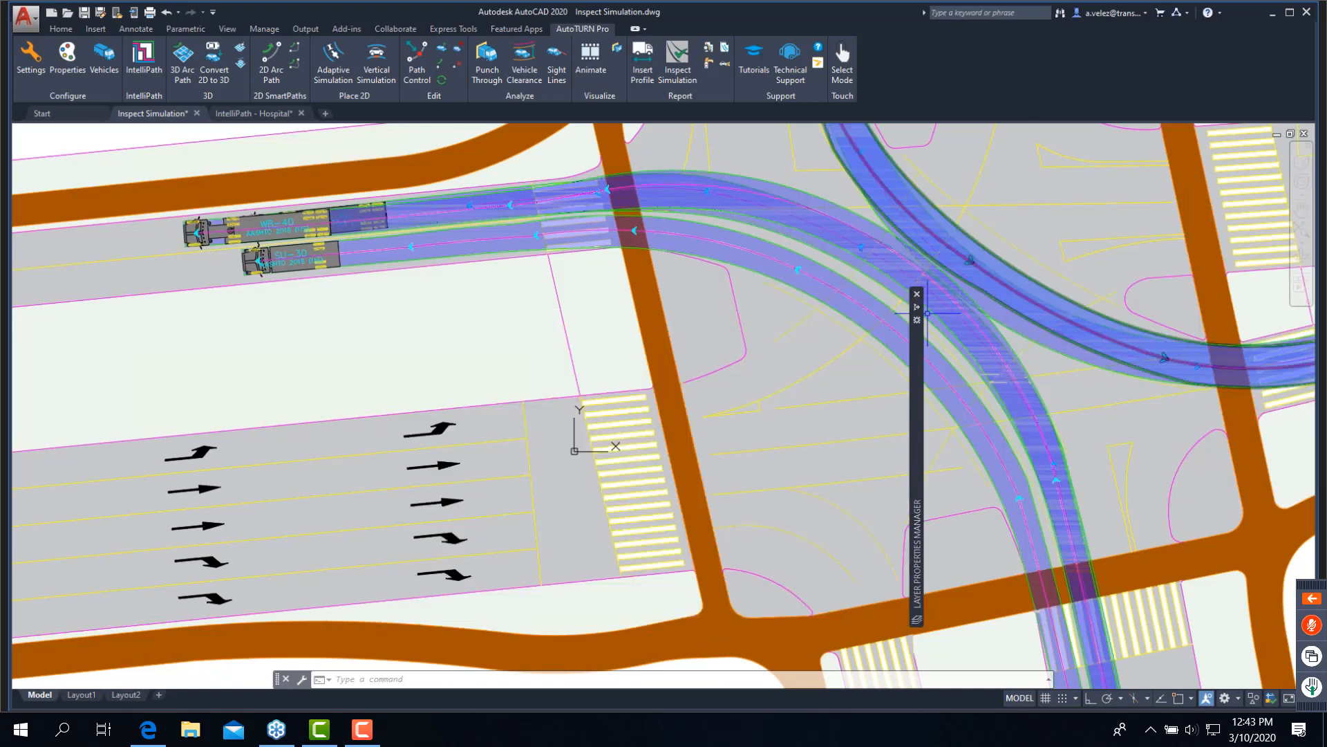
- Turn off the Wrong sim layer and close the Layer Properties Manager
mouse_move(919, 313)
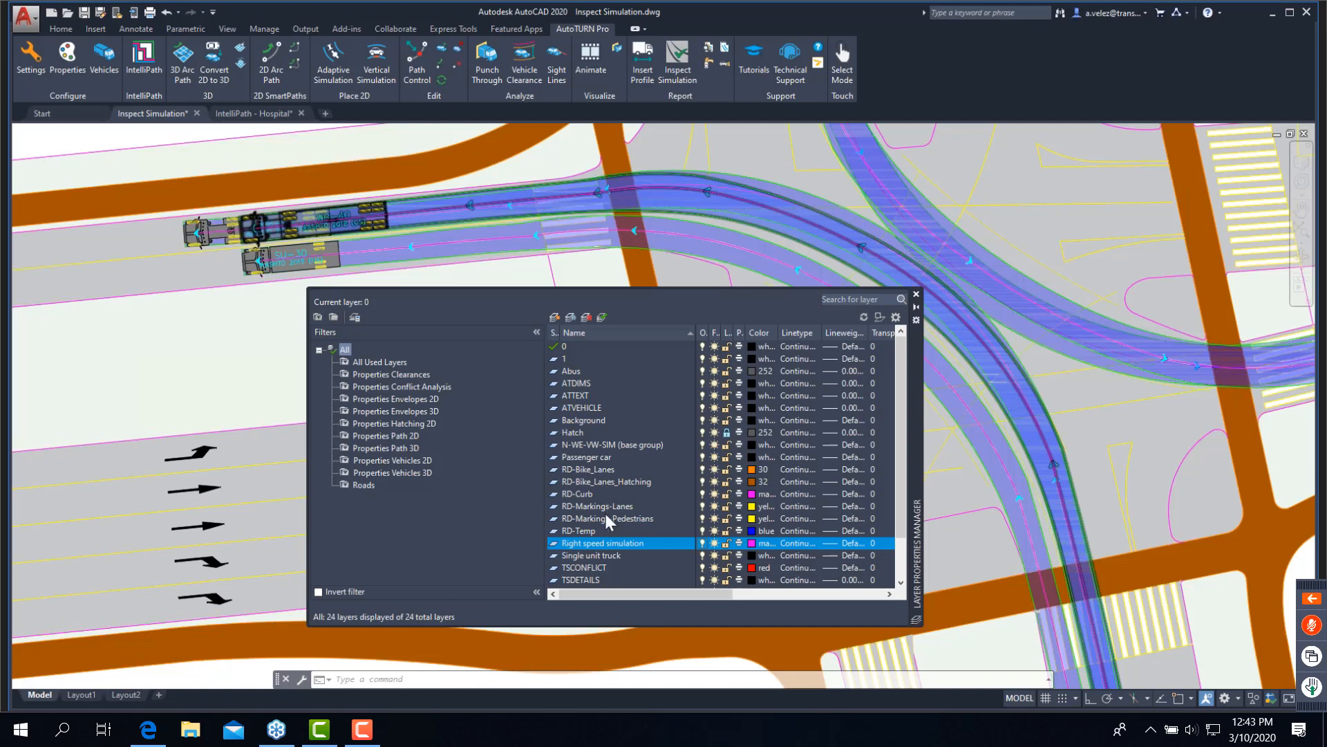
scroll(605, 513, "down", 2)
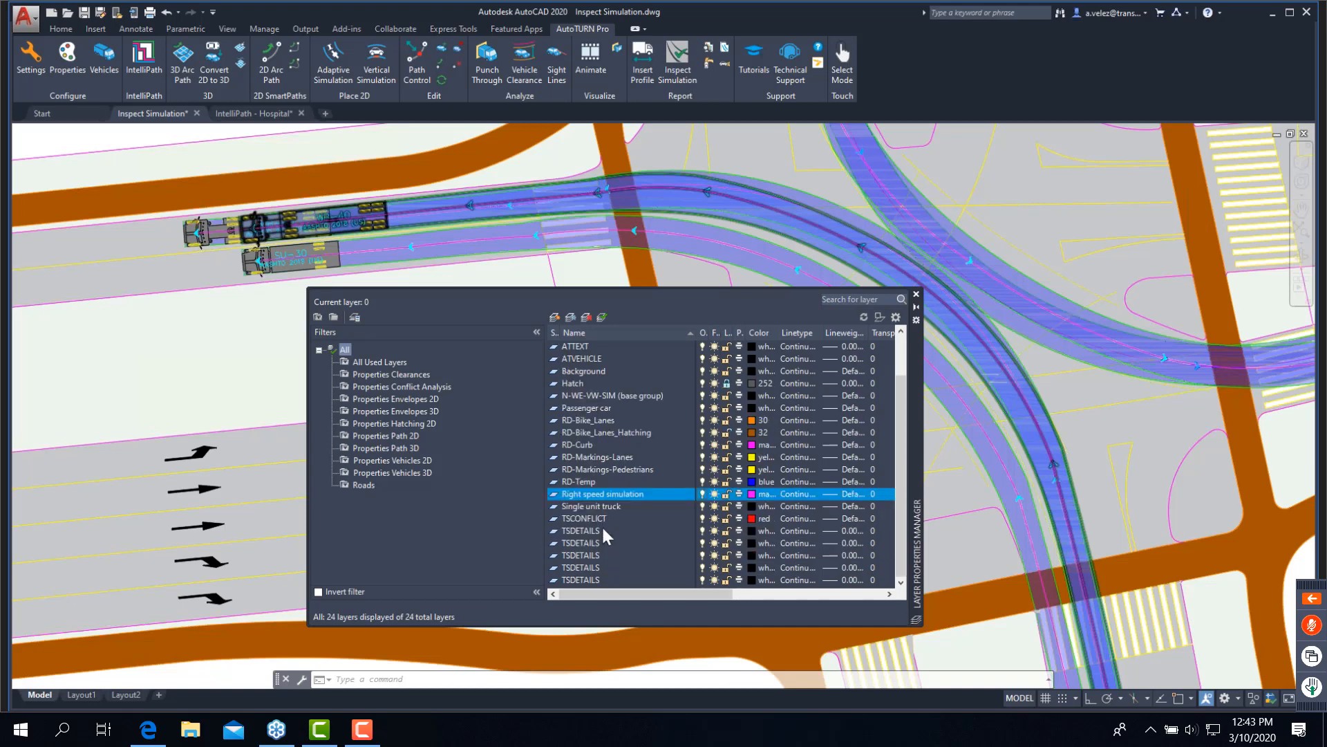
left_click(703, 581)
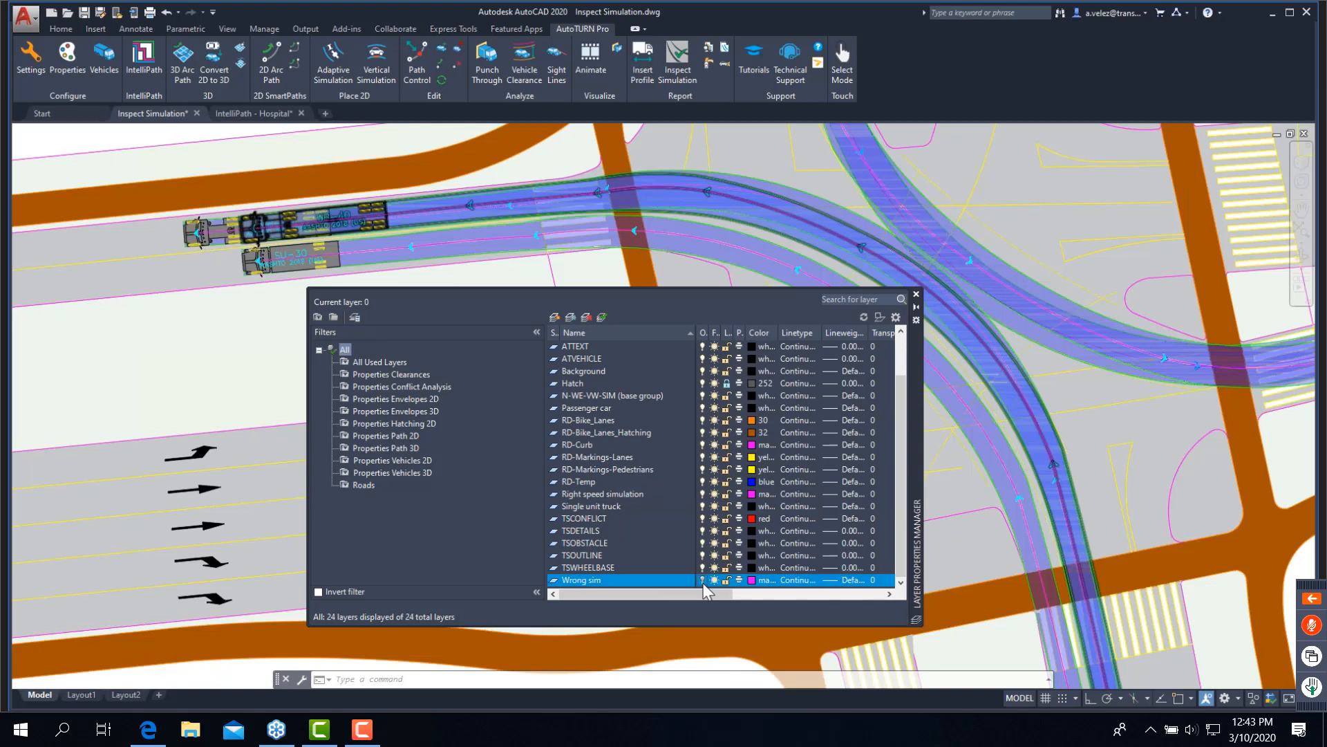
left_click(703, 580)
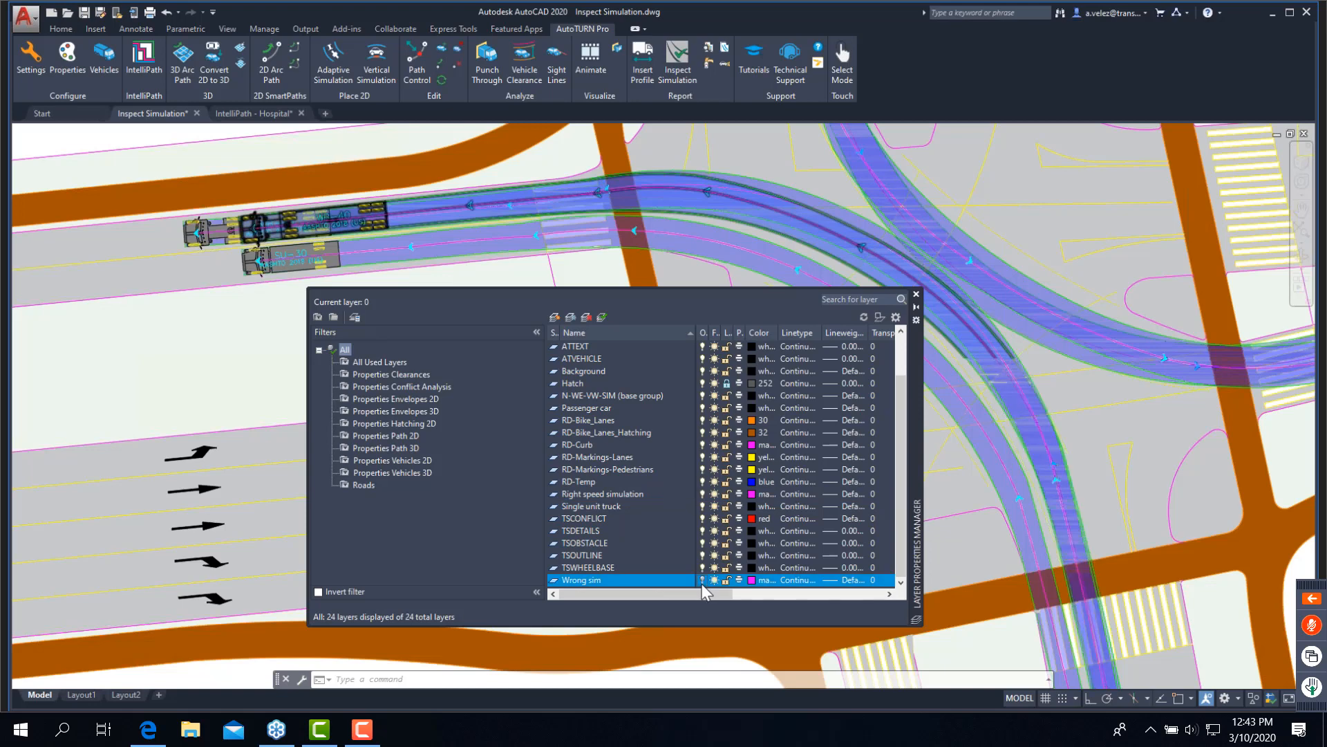
left_click(917, 295)
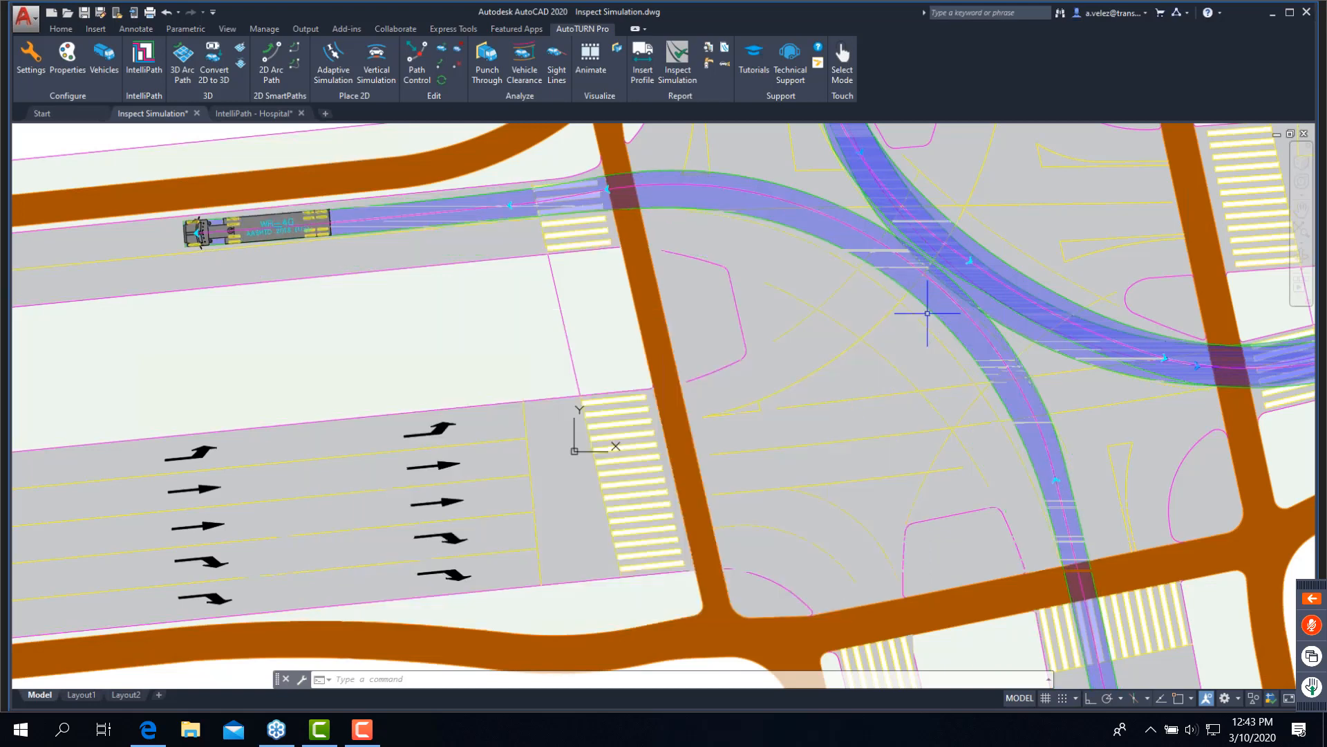
- Reopen Inspect Simulation and configure the Input Speed ranges with limits of 10 mph for low and 20 mph for mid
mouse_move(842, 291)
middle_mouse_down()
mouse_move(799, 317)
mouse_move(776, 358)
middle_mouse_up()
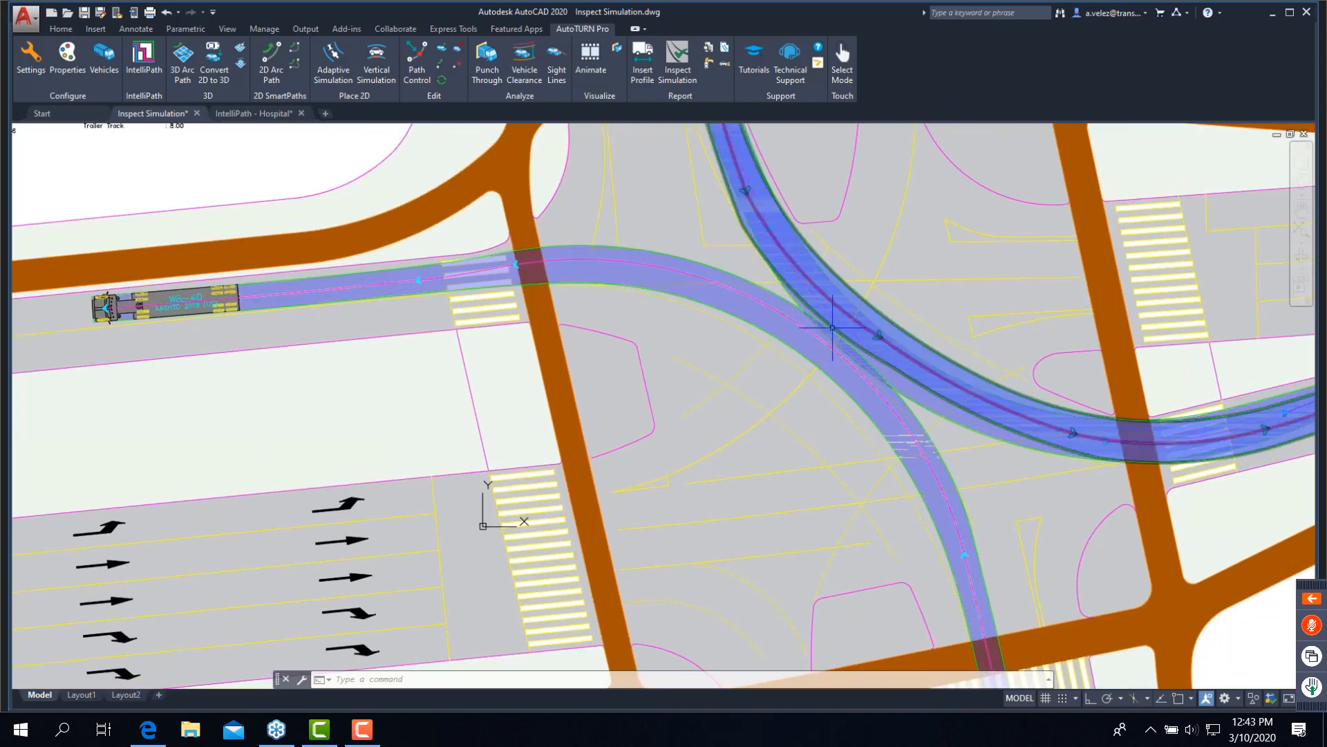
middle_click_drag(737, 342, 697, 409)
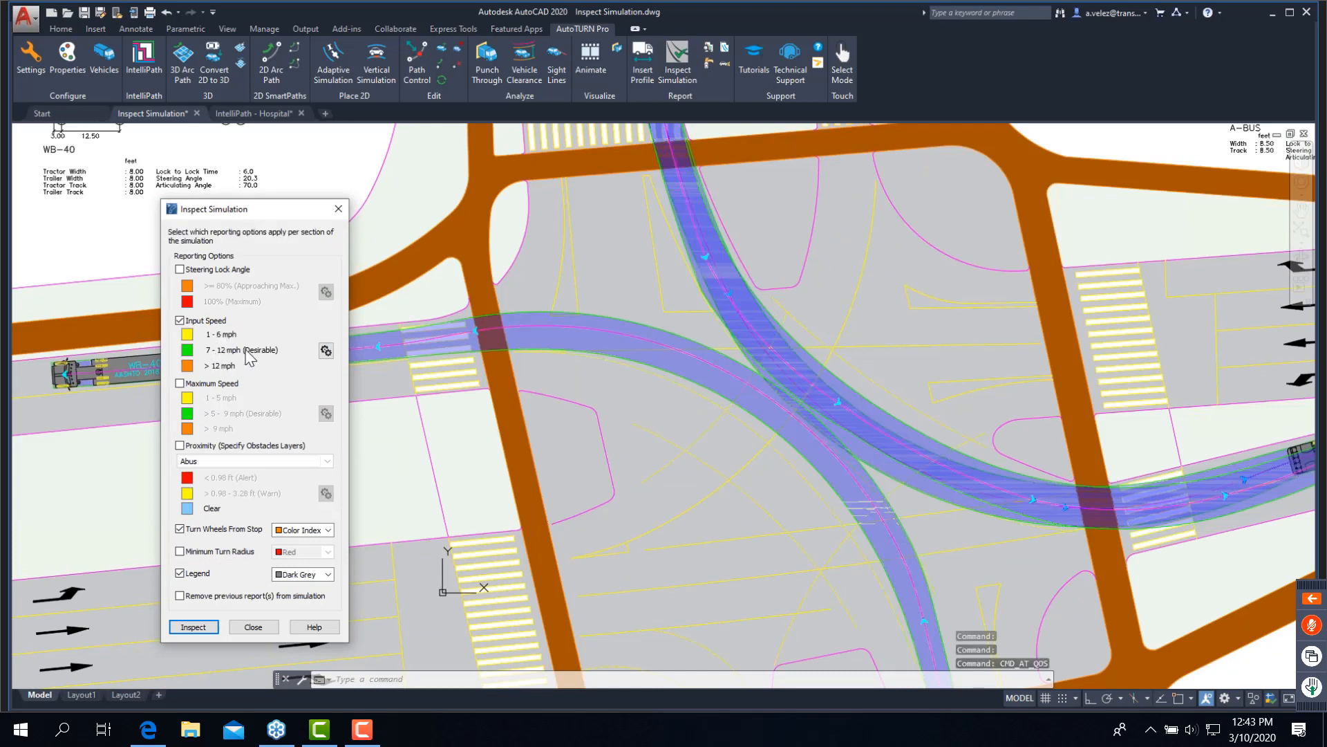
left_click(326, 351)
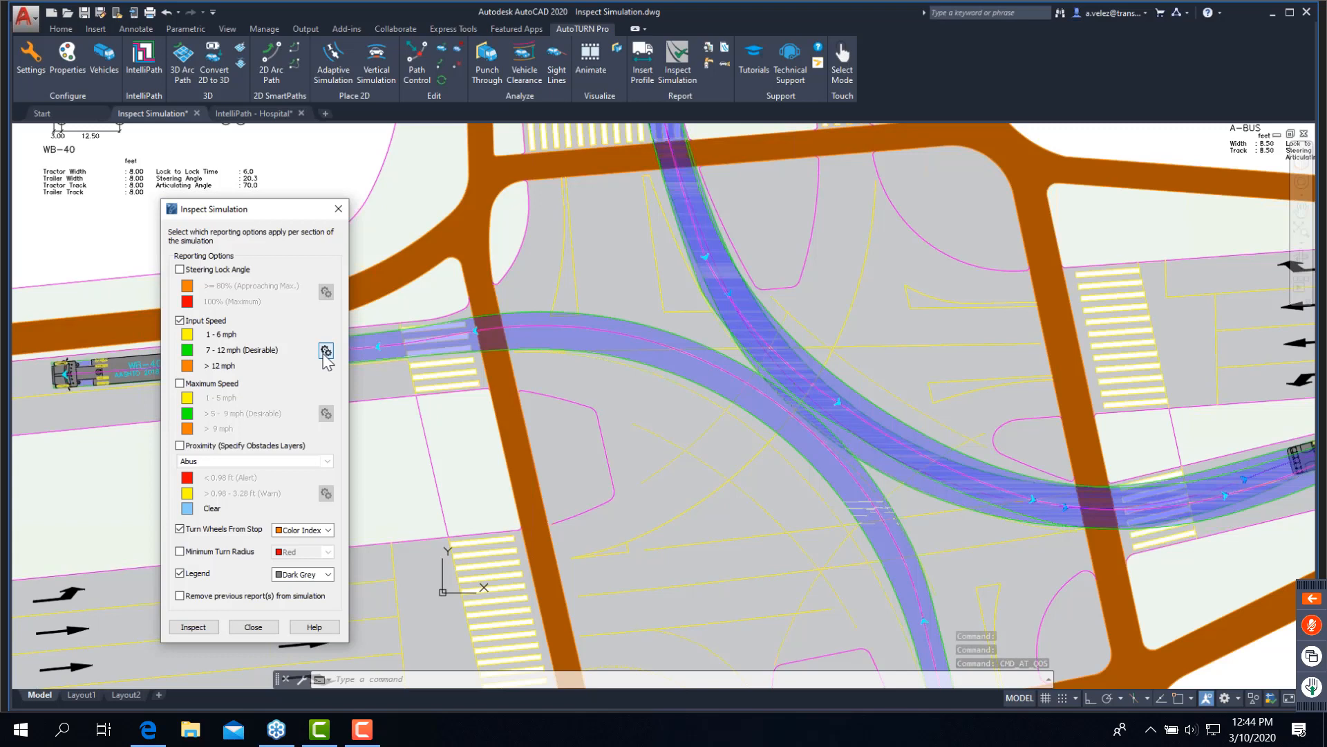
left_click(325, 351)
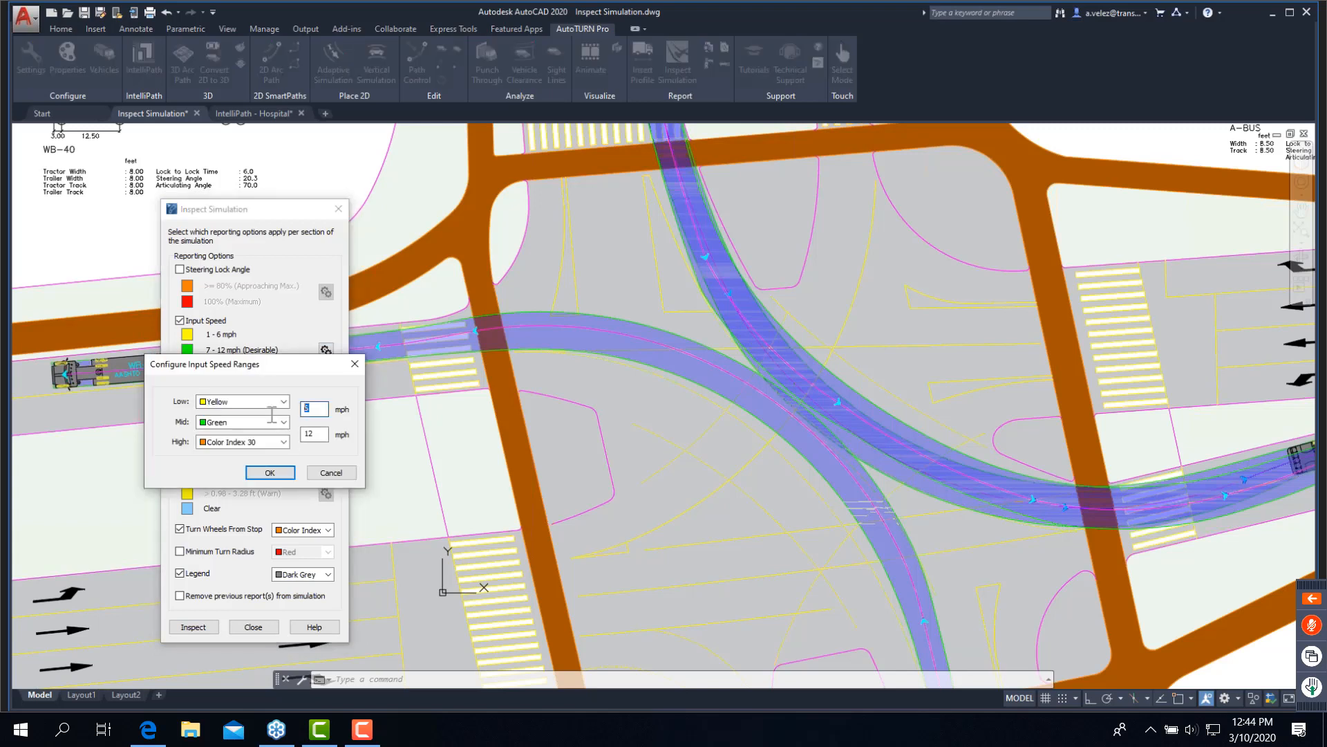
type("10")
double_click(308, 434)
type("20")
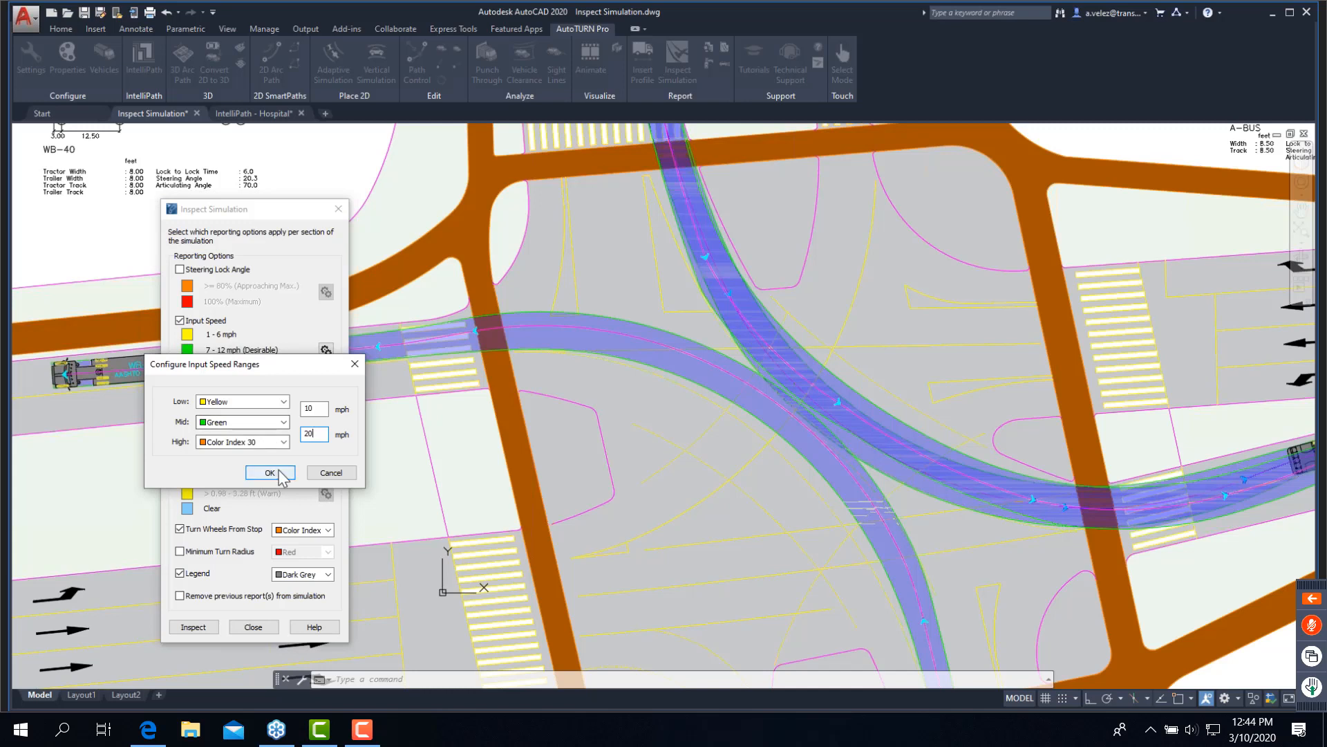
left_click(270, 473)
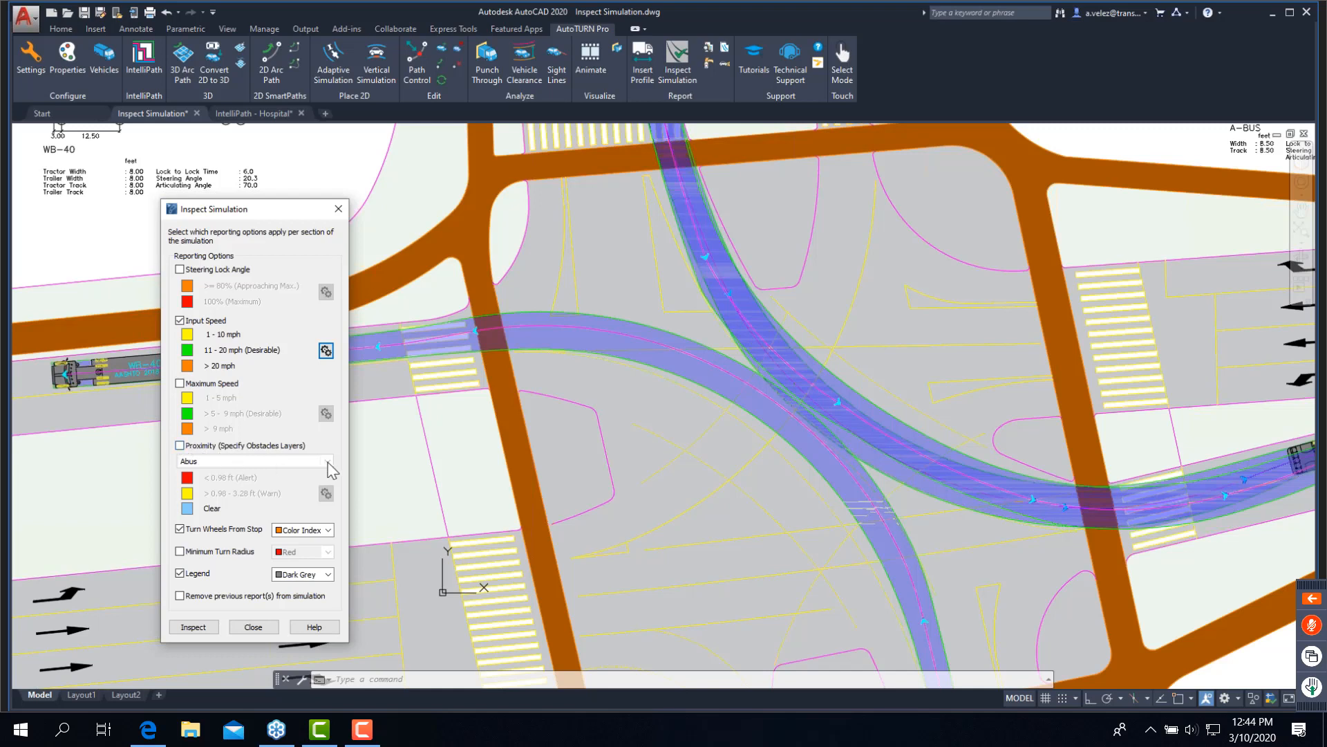
- Enable Proximity reporting with Abus as the obstacle layer and inspect the WB-40 turn simulation
left_click(222, 446)
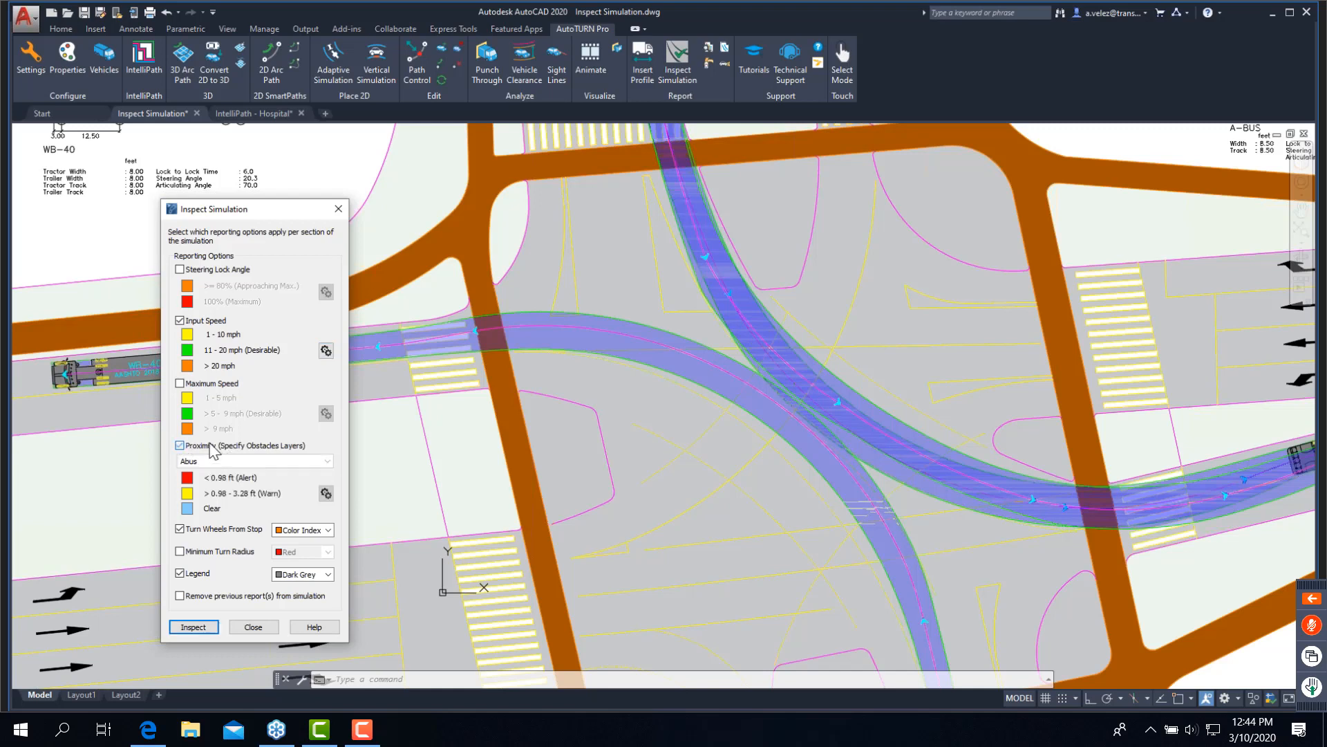
left_click(327, 461)
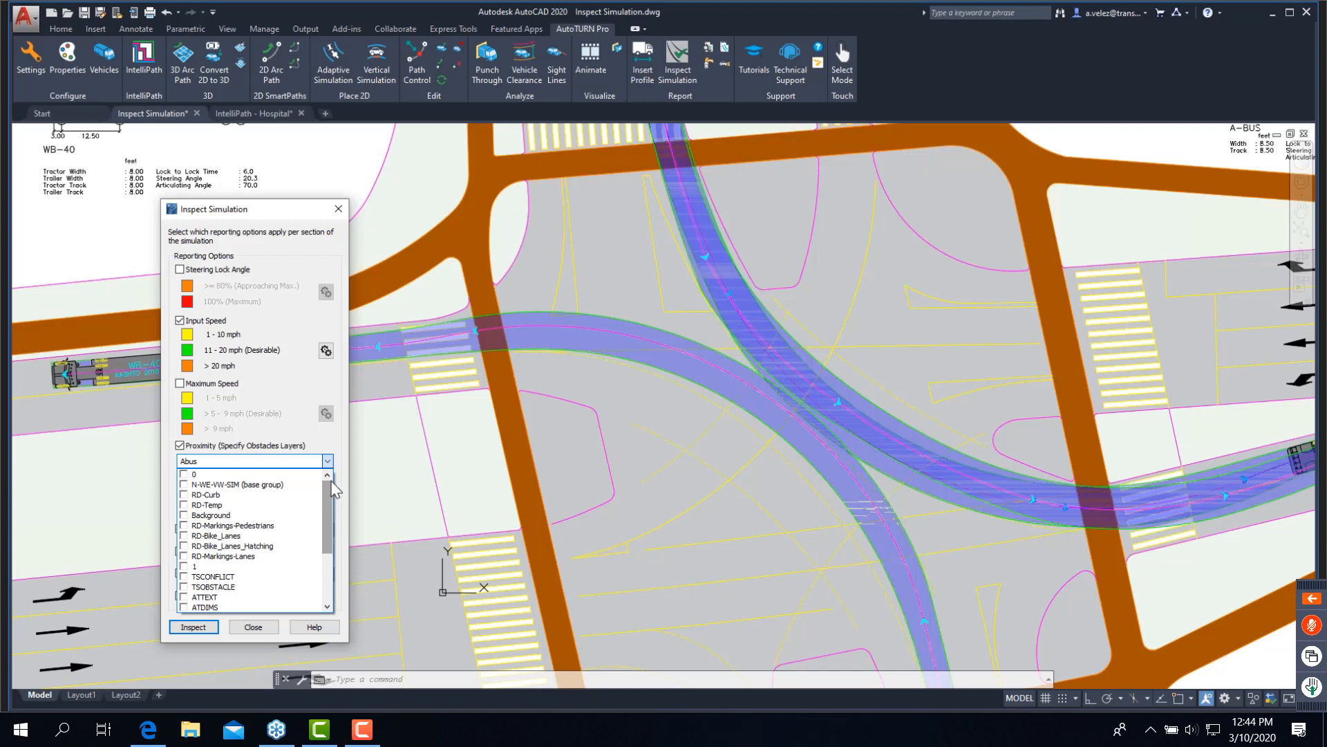
left_click_drag(327, 496, 328, 529)
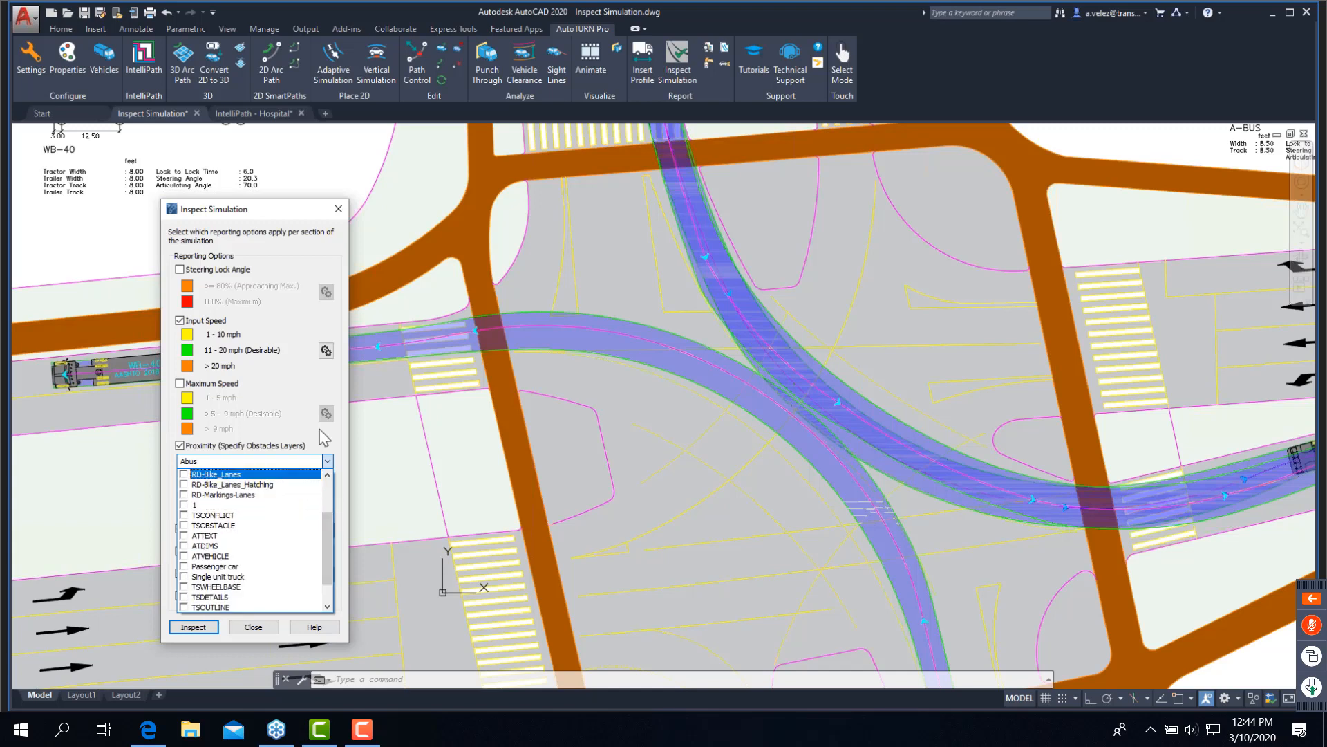
left_click(321, 433)
left_click(327, 461)
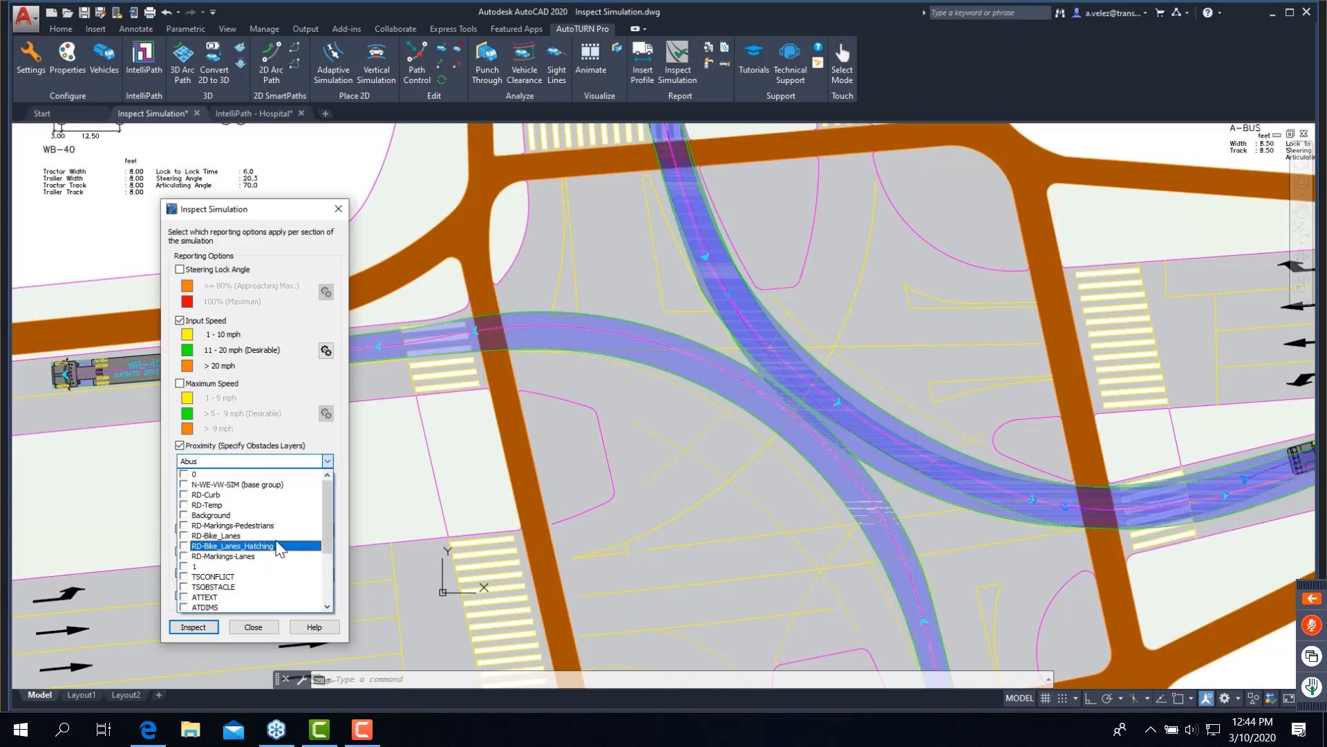
left_click_drag(327, 541, 327, 599)
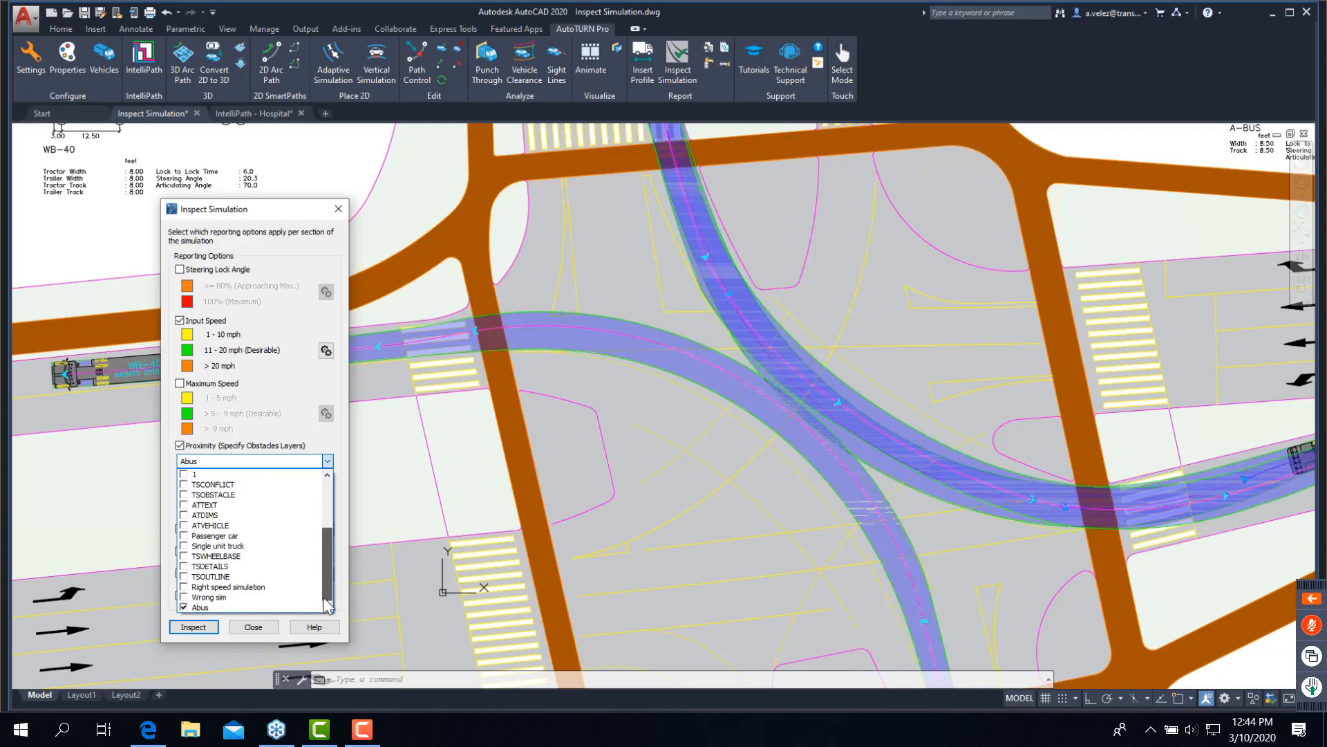
left_click(290, 436)
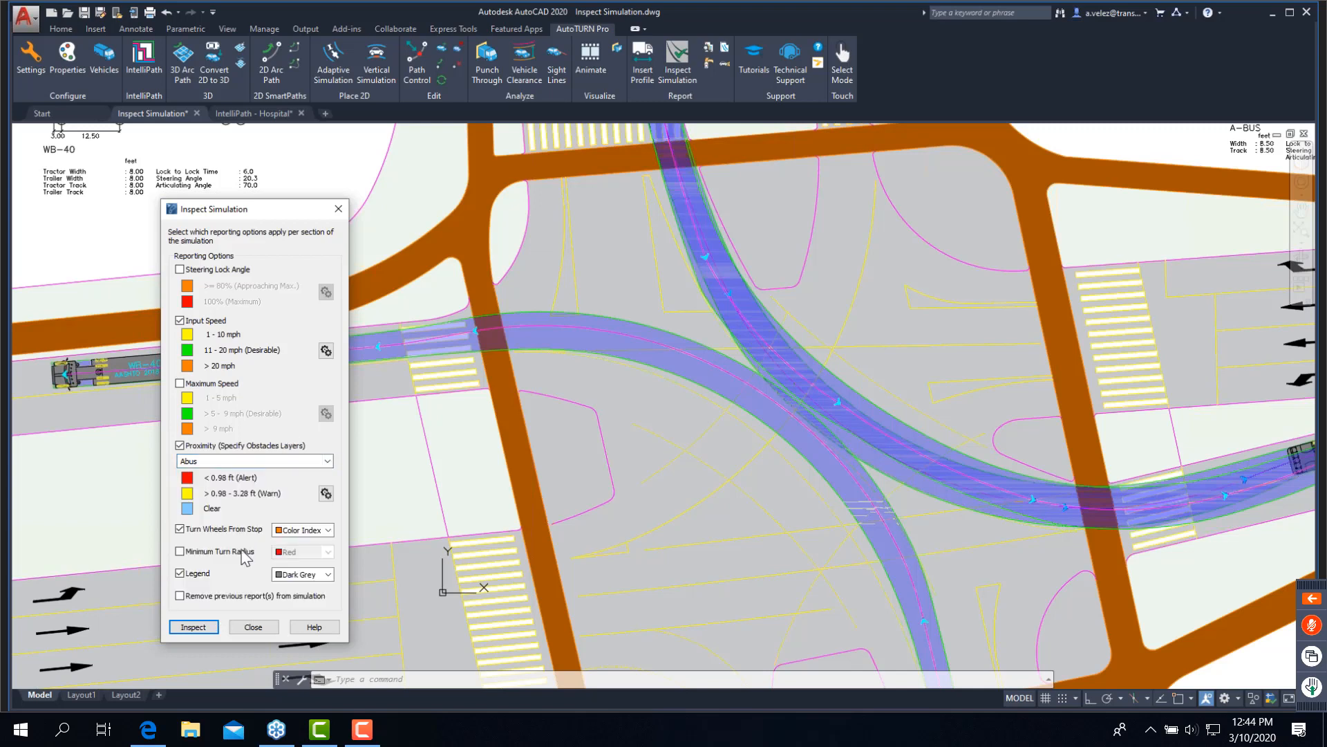
left_click(194, 629)
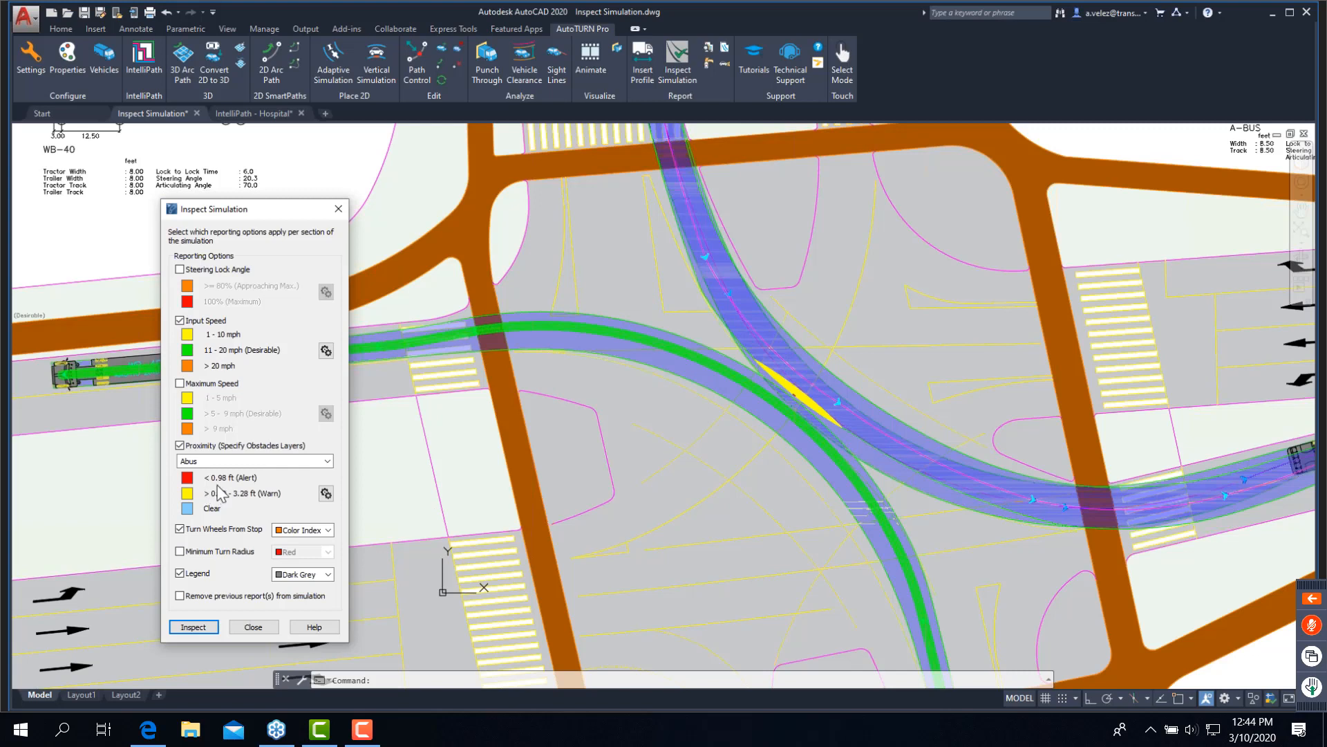
- Configure the Proximity settings with an Alert distance of 0 ft and a Warn distance of 3 ft
left_click(328, 499)
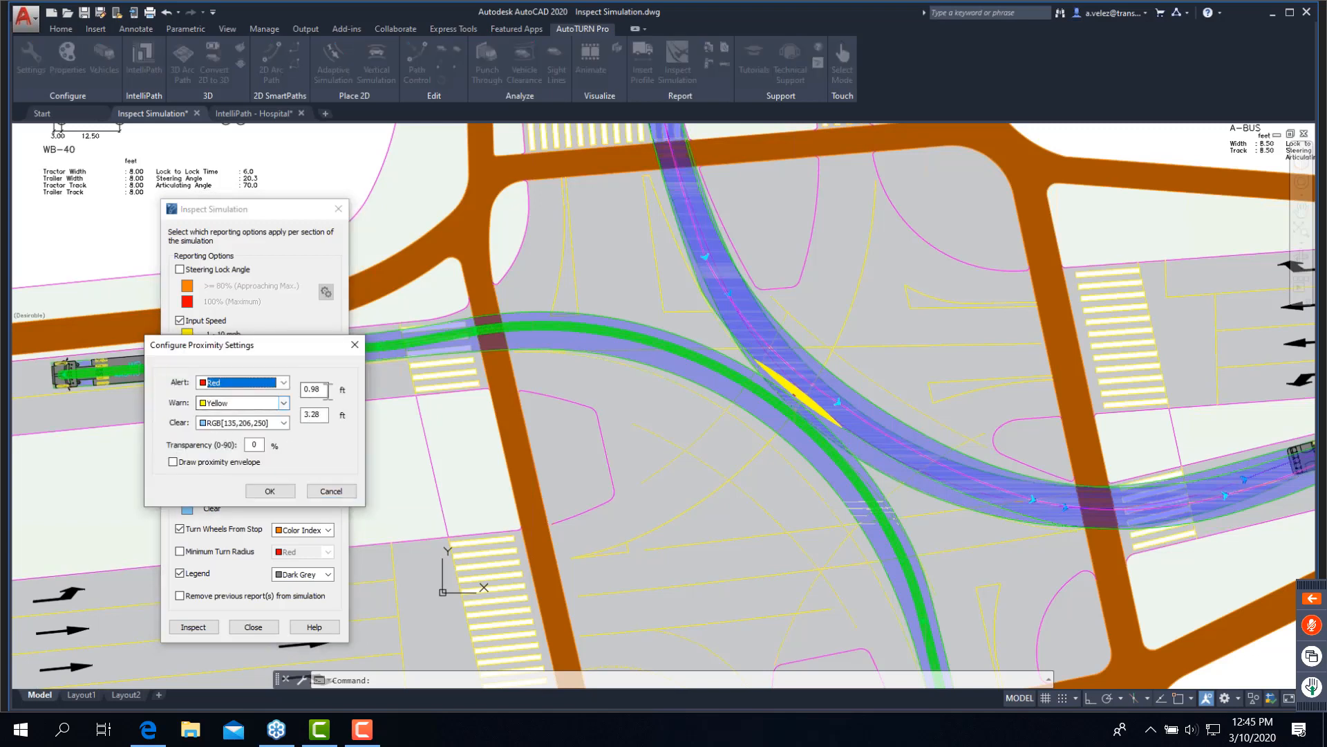
type("0")
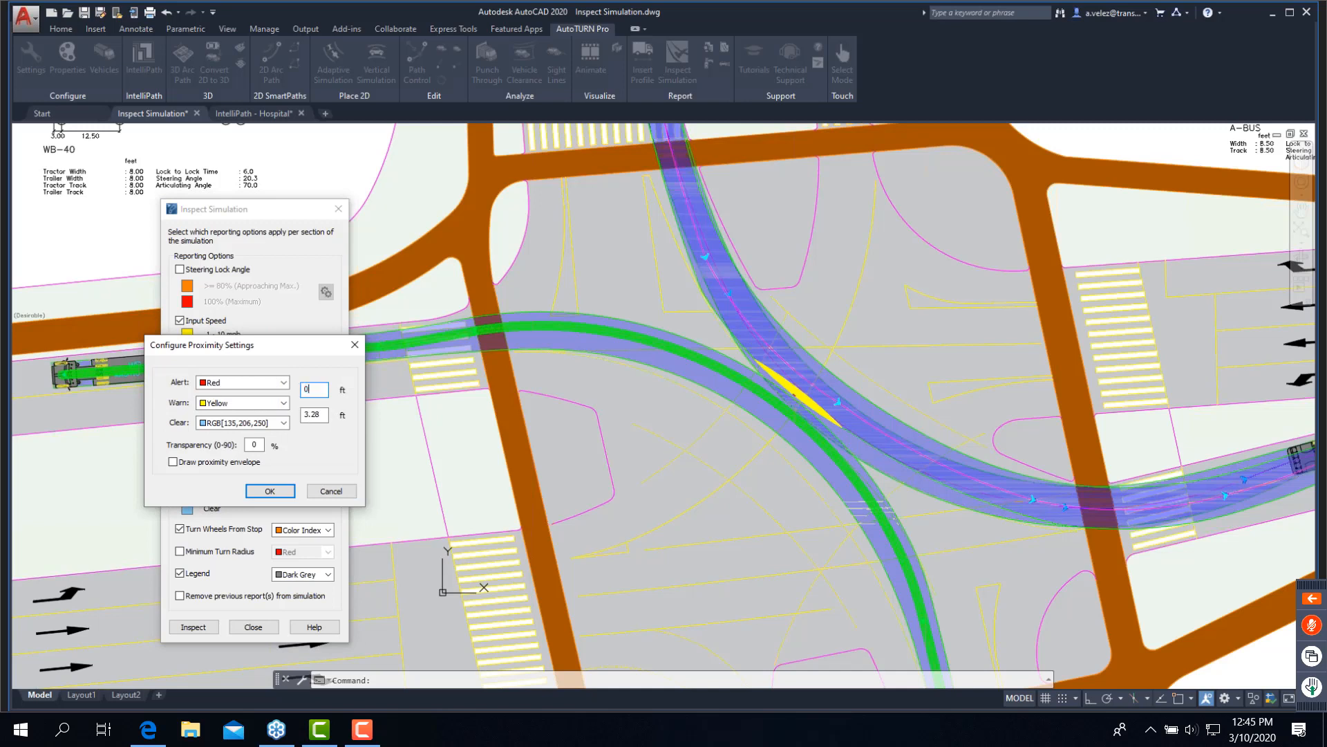
key("Tab")
type("3")
left_click(275, 490)
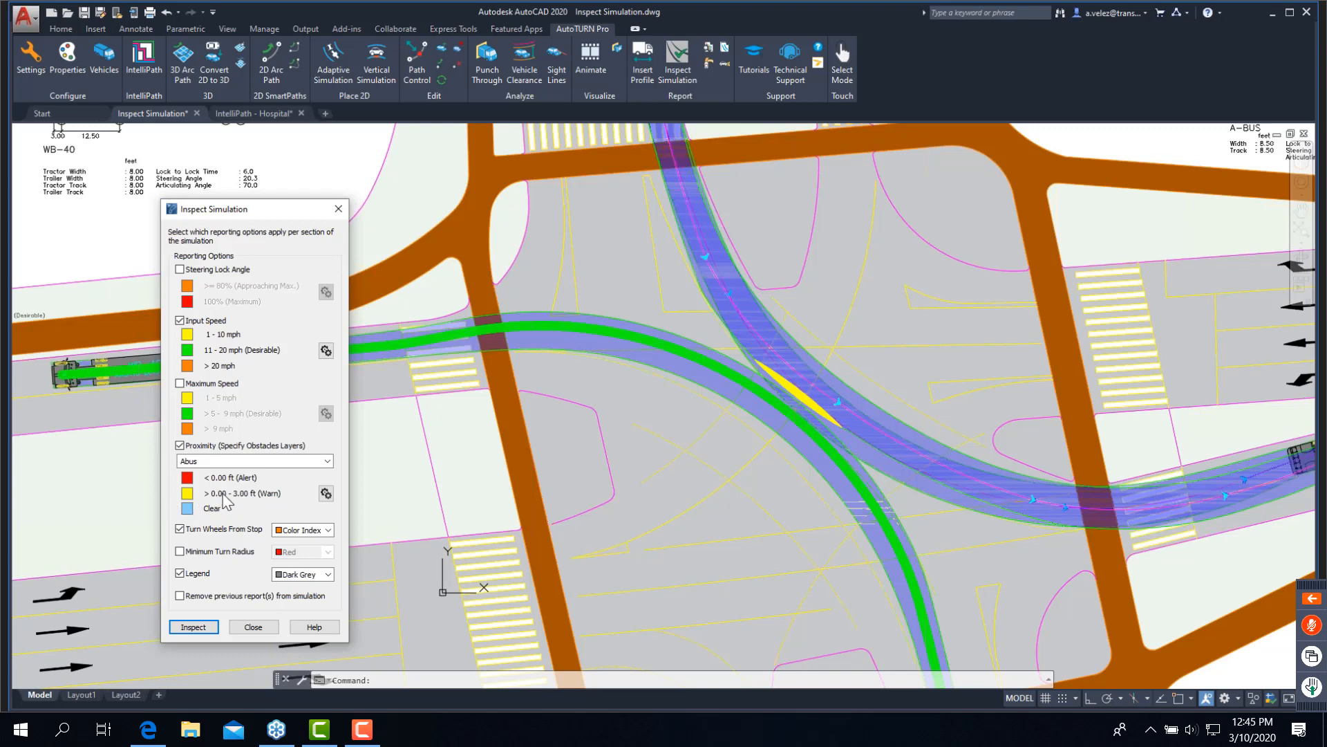
left_click(325, 501)
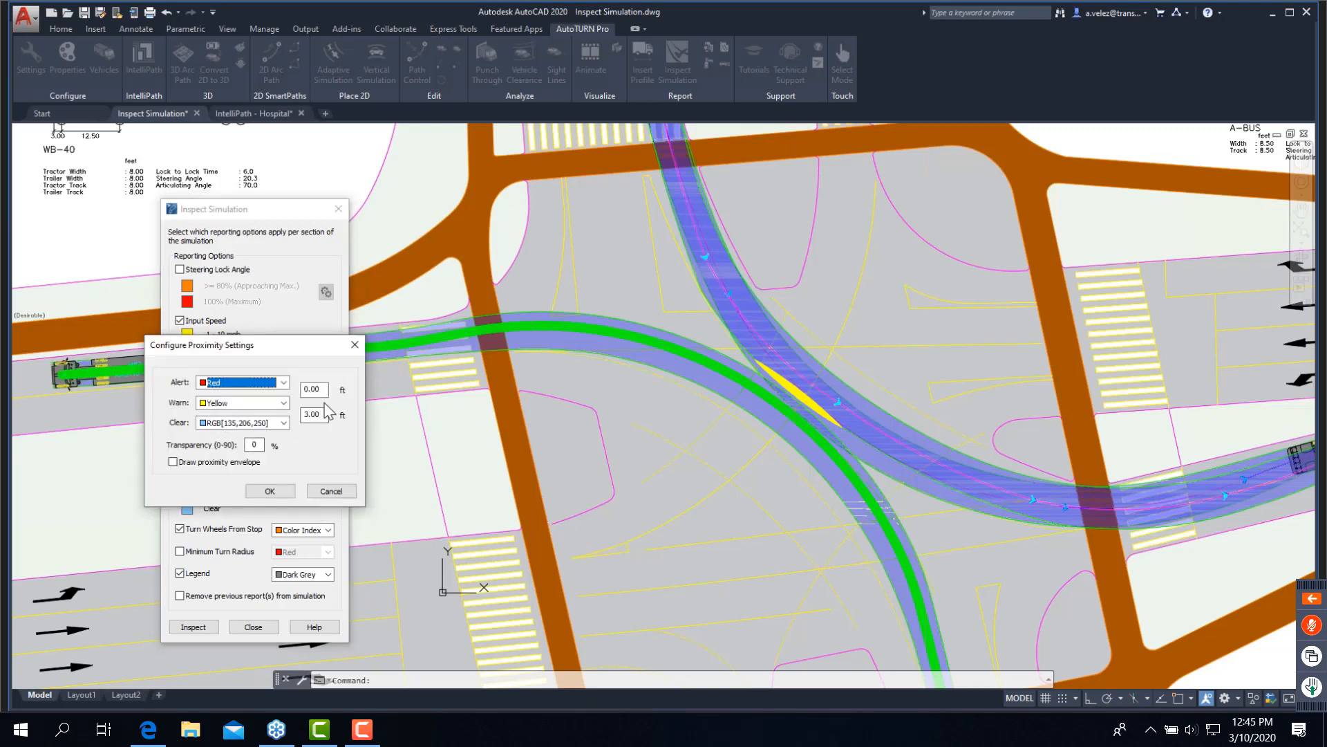
left_click(271, 491)
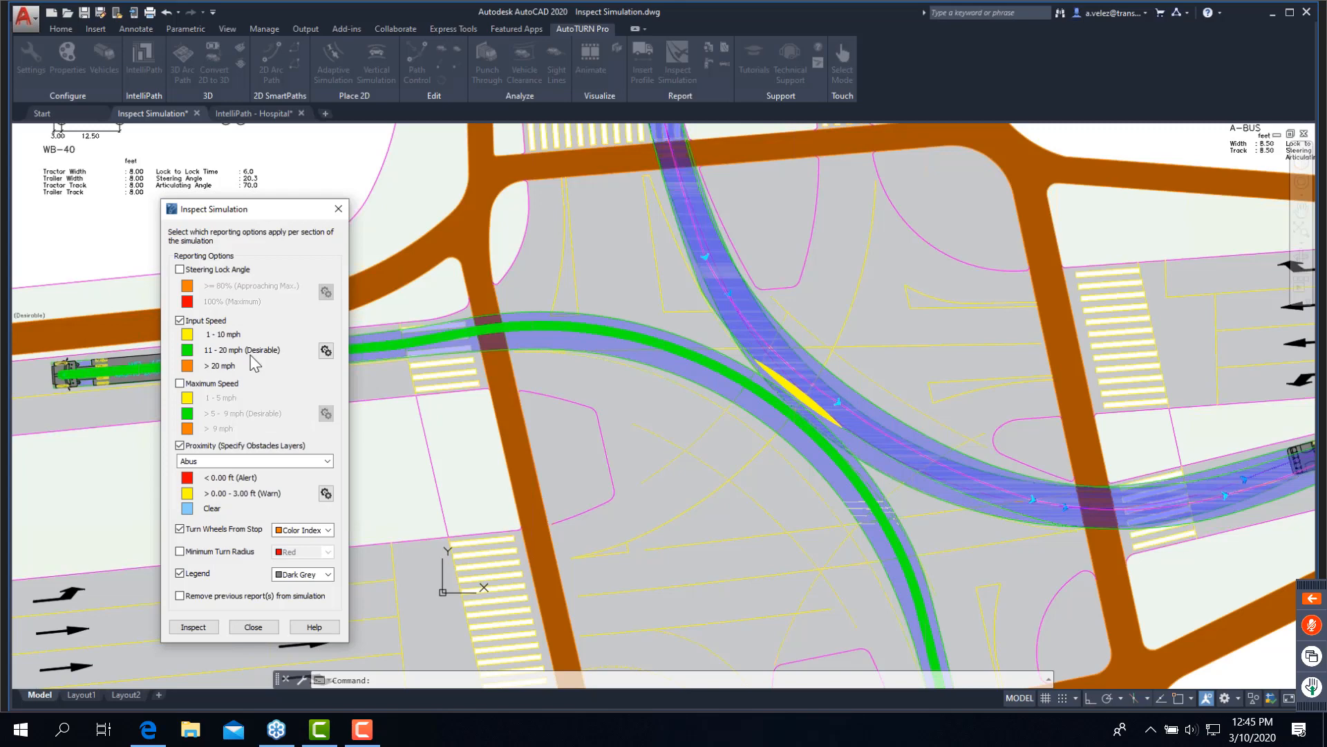
- Leave the inspection, check the Input Speed legend beside the WB-40 turn, and save and close the Inspect Simulation drawing
key("Escape")
scroll(610, 395, "down", 5)
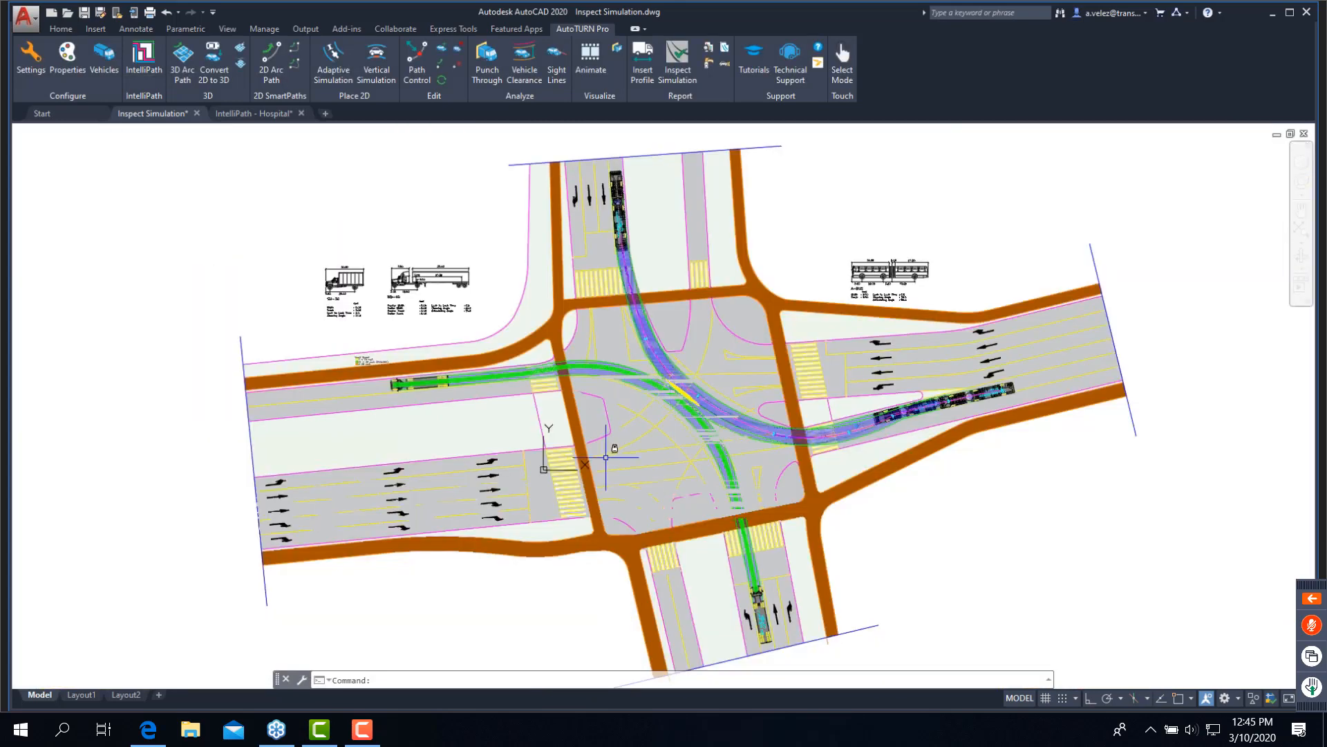
middle_click_drag(603, 449, 607, 414)
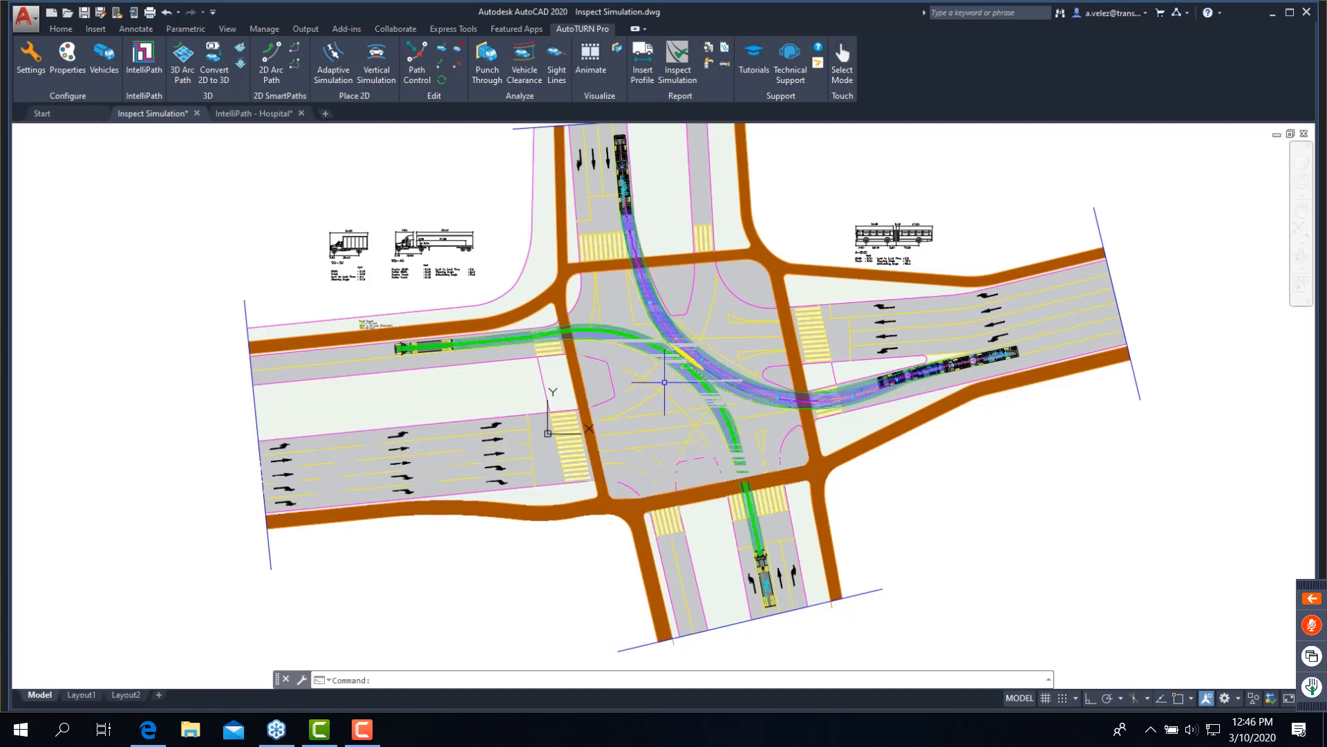
scroll(665, 382, "up", 2)
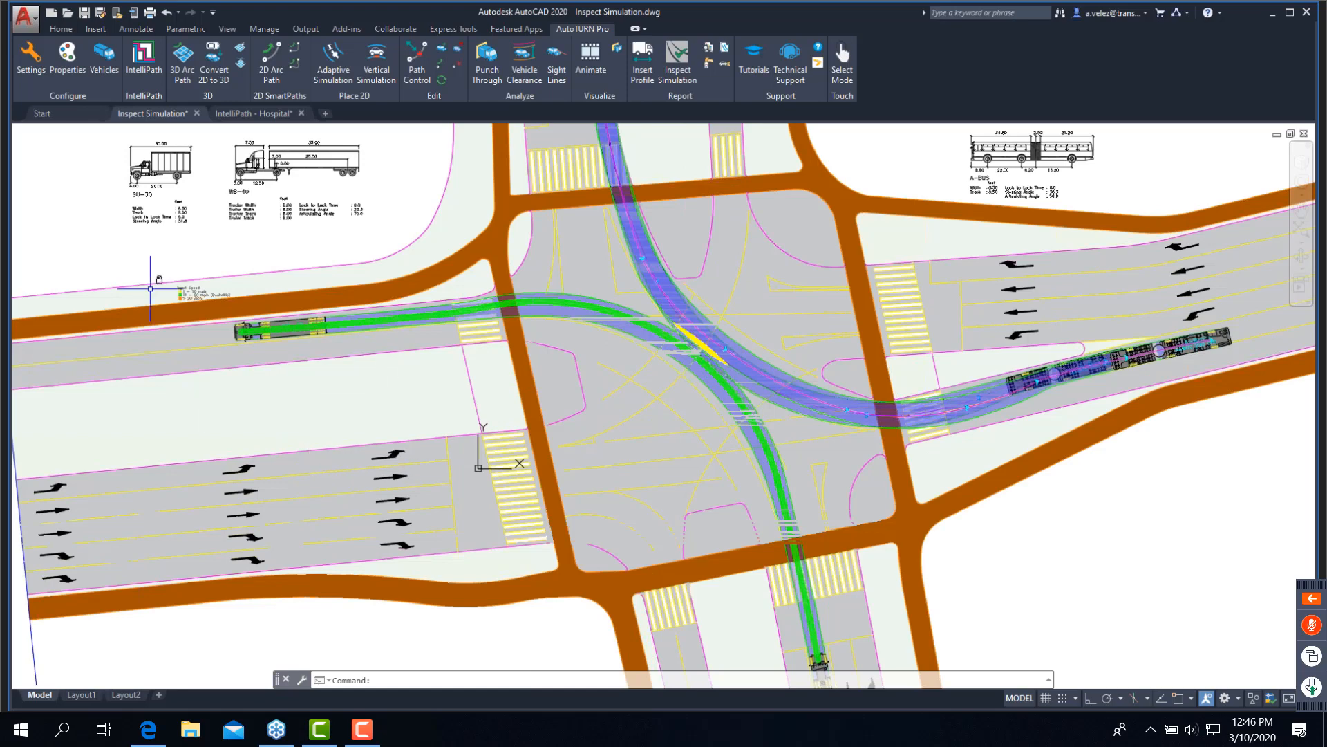
scroll(150, 288, "up", 2)
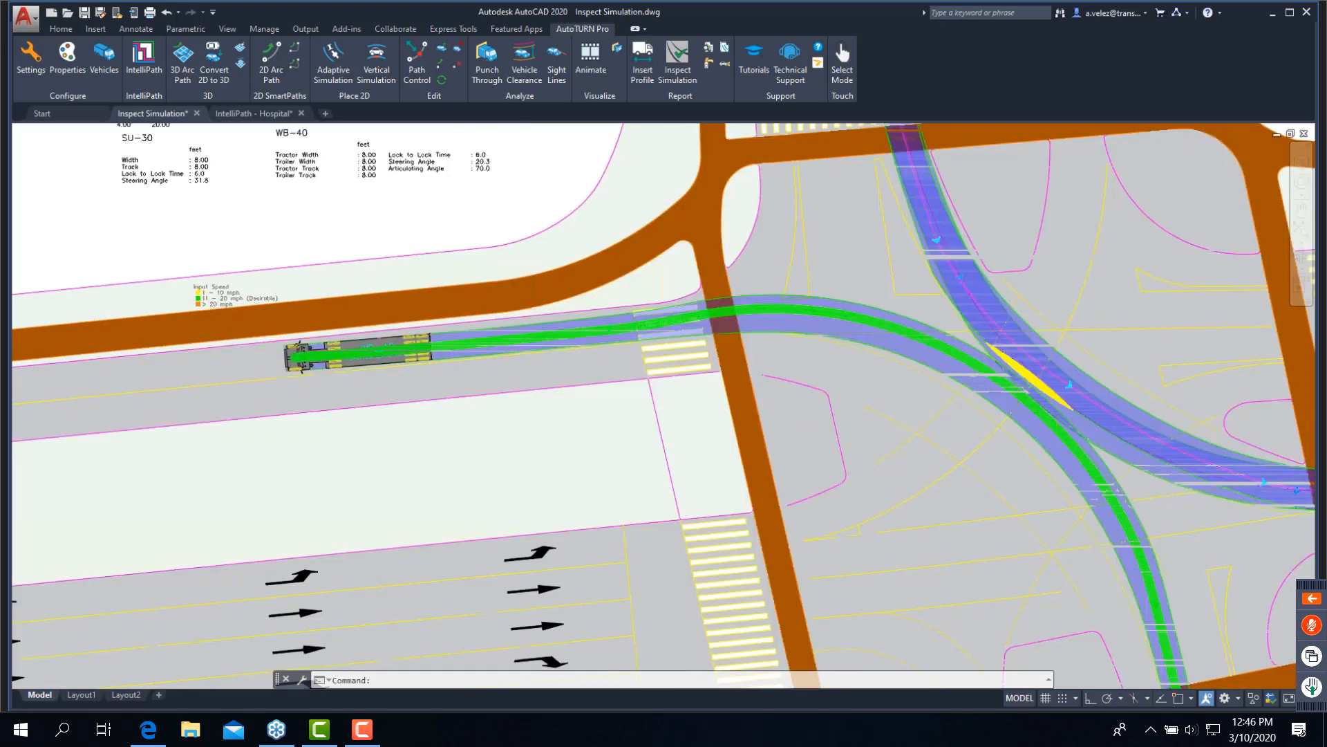
scroll(150, 289, "up", 2)
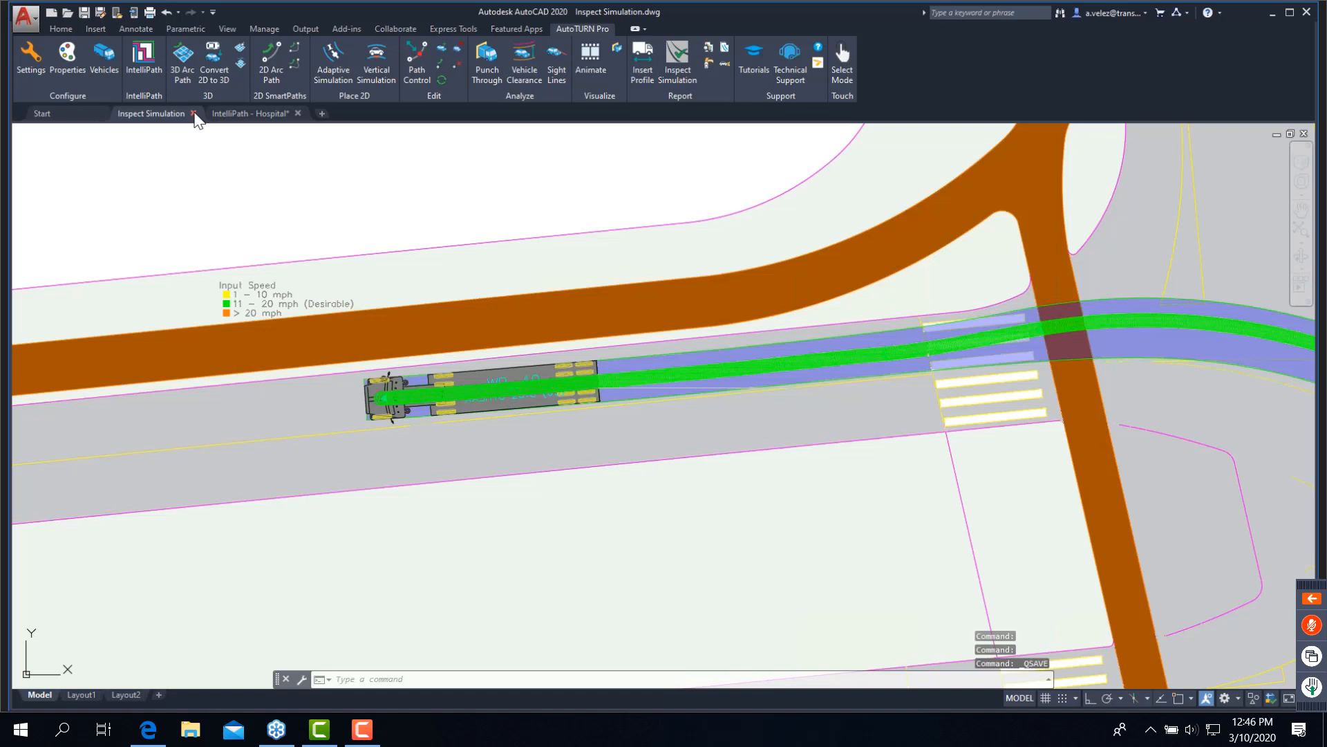
left_click(193, 114)
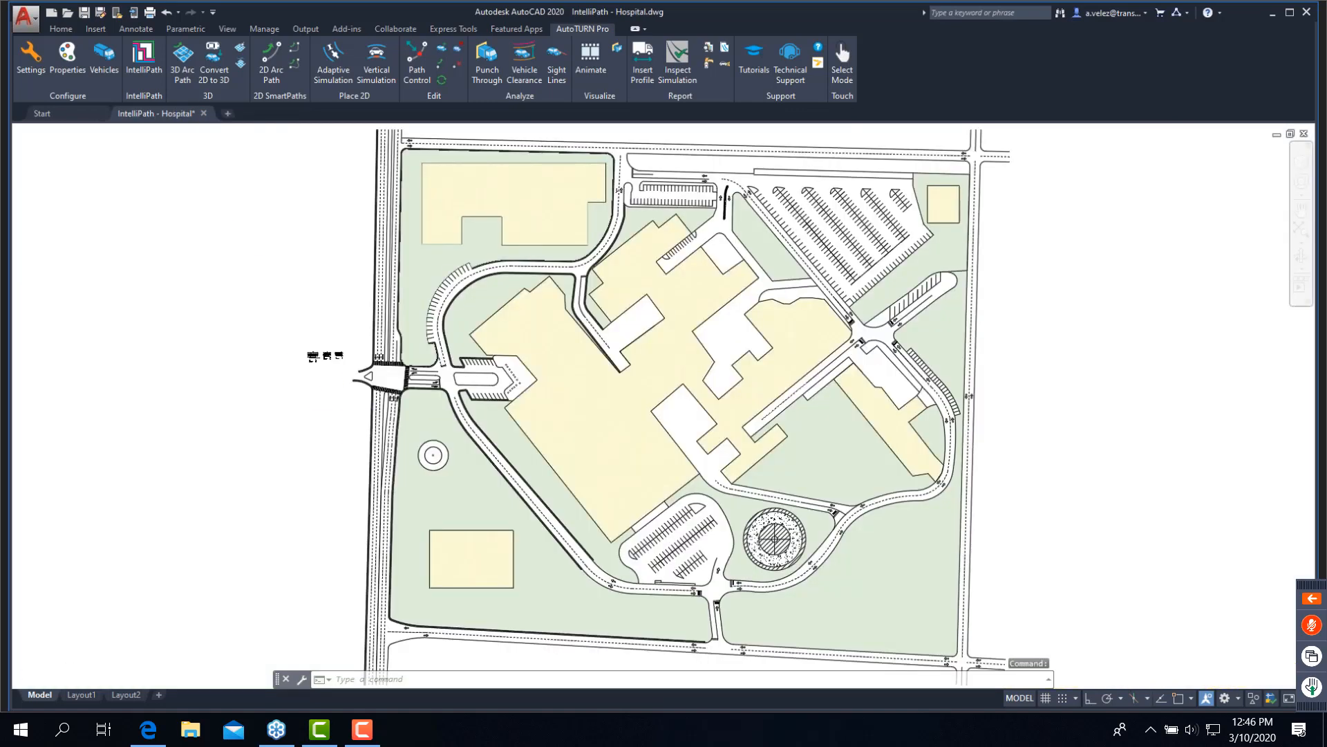
- Open IntelliPath and outline MY AREA with four points enclosing the hospital's west entrance, main road intersection and northwest loop drive
scroll(343, 401, "up", 2)
scroll(343, 400, "up", 3)
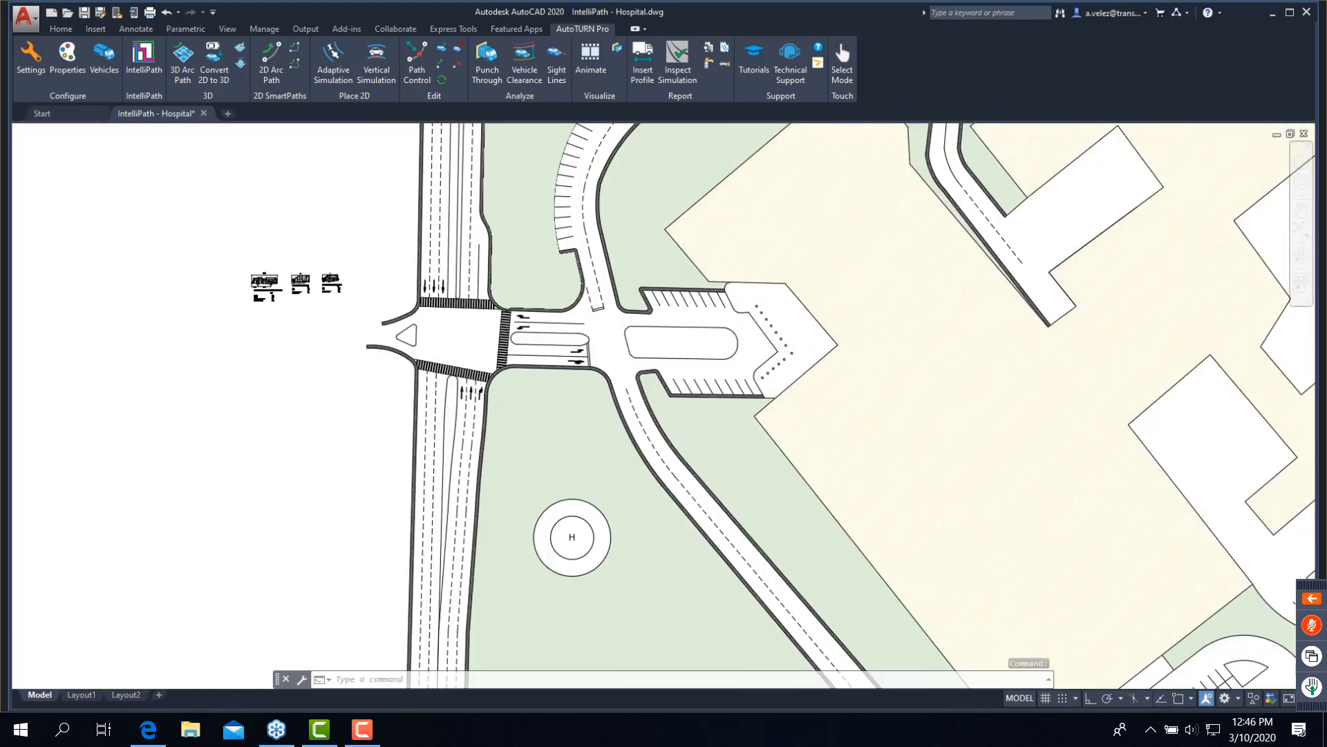
scroll(212, 390, "down", 2)
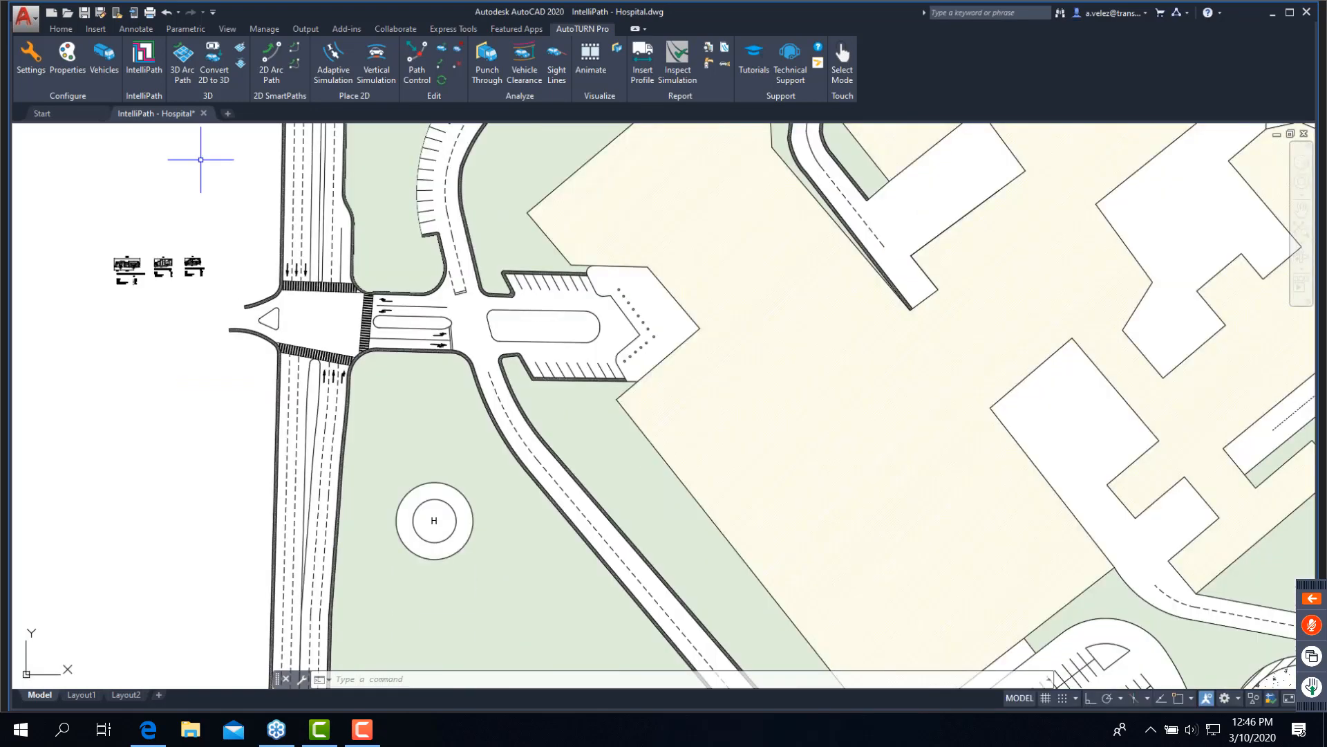
left_click(139, 68)
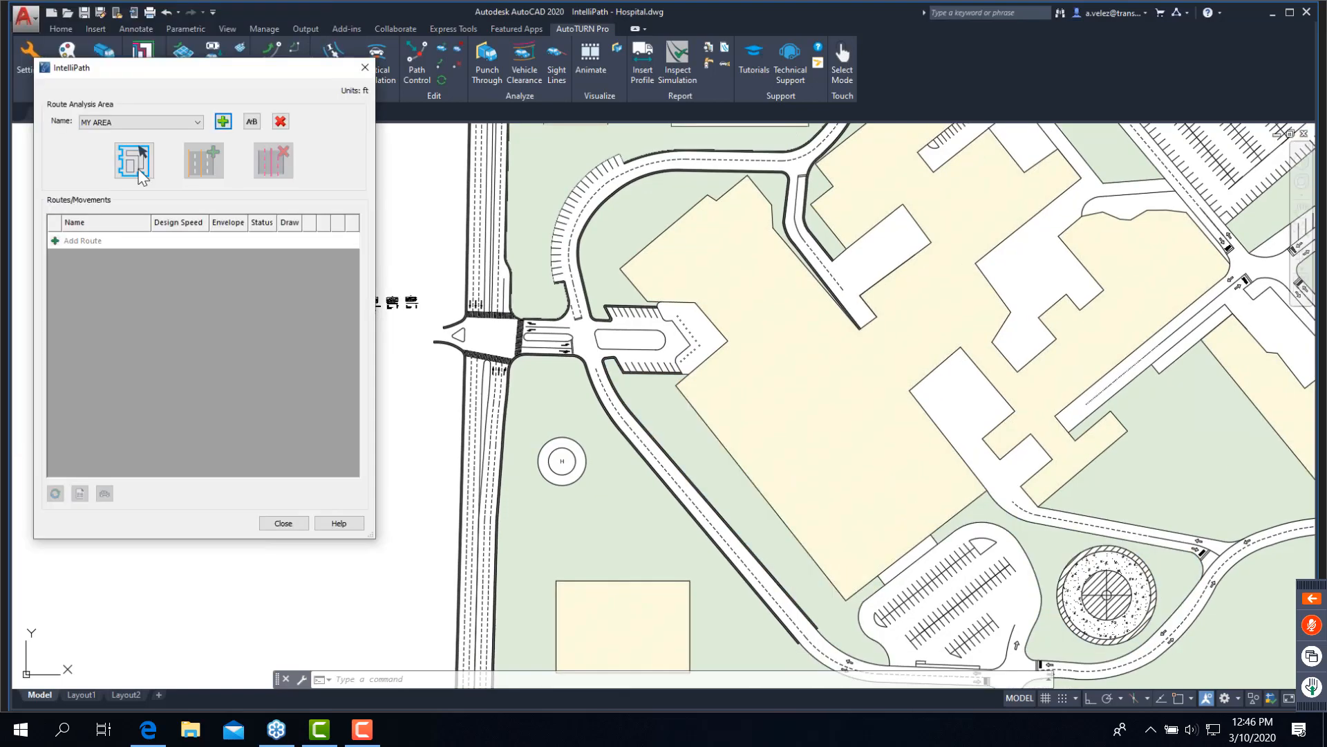
left_click(137, 160)
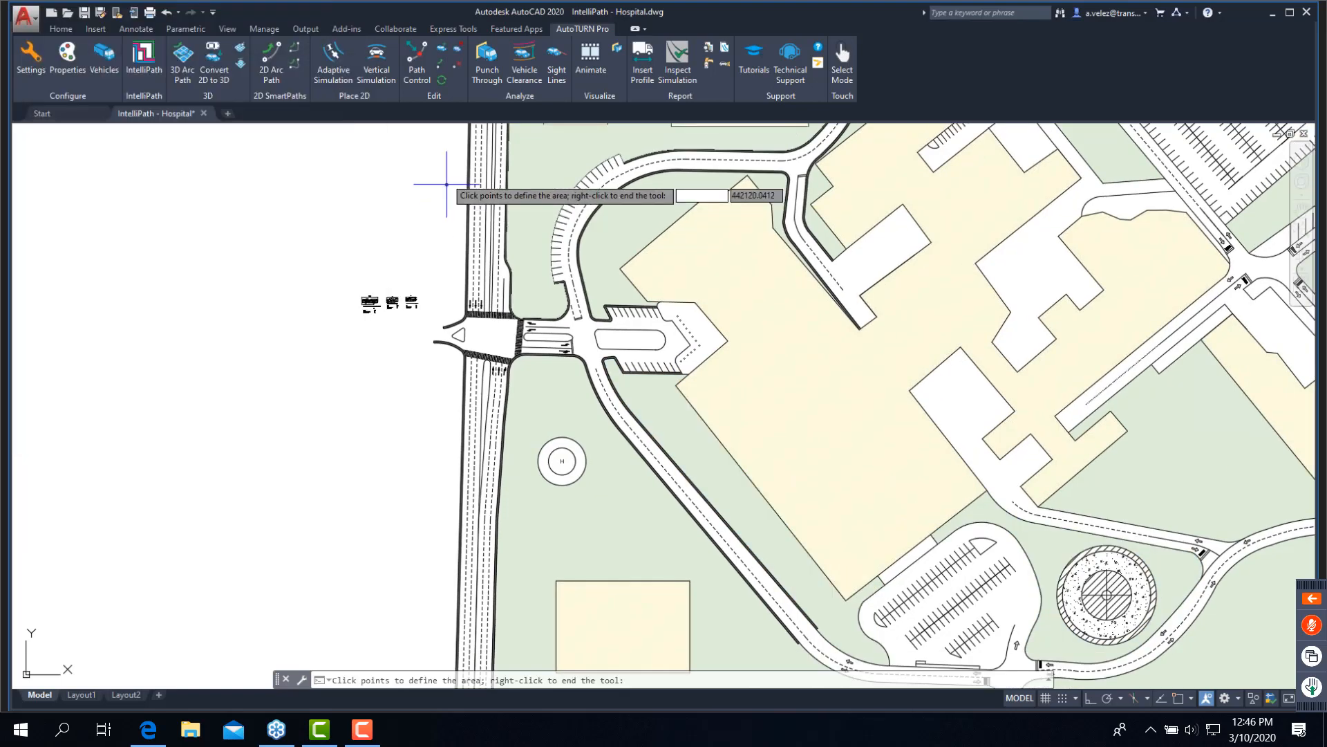
left_click(450, 140)
left_click(412, 475)
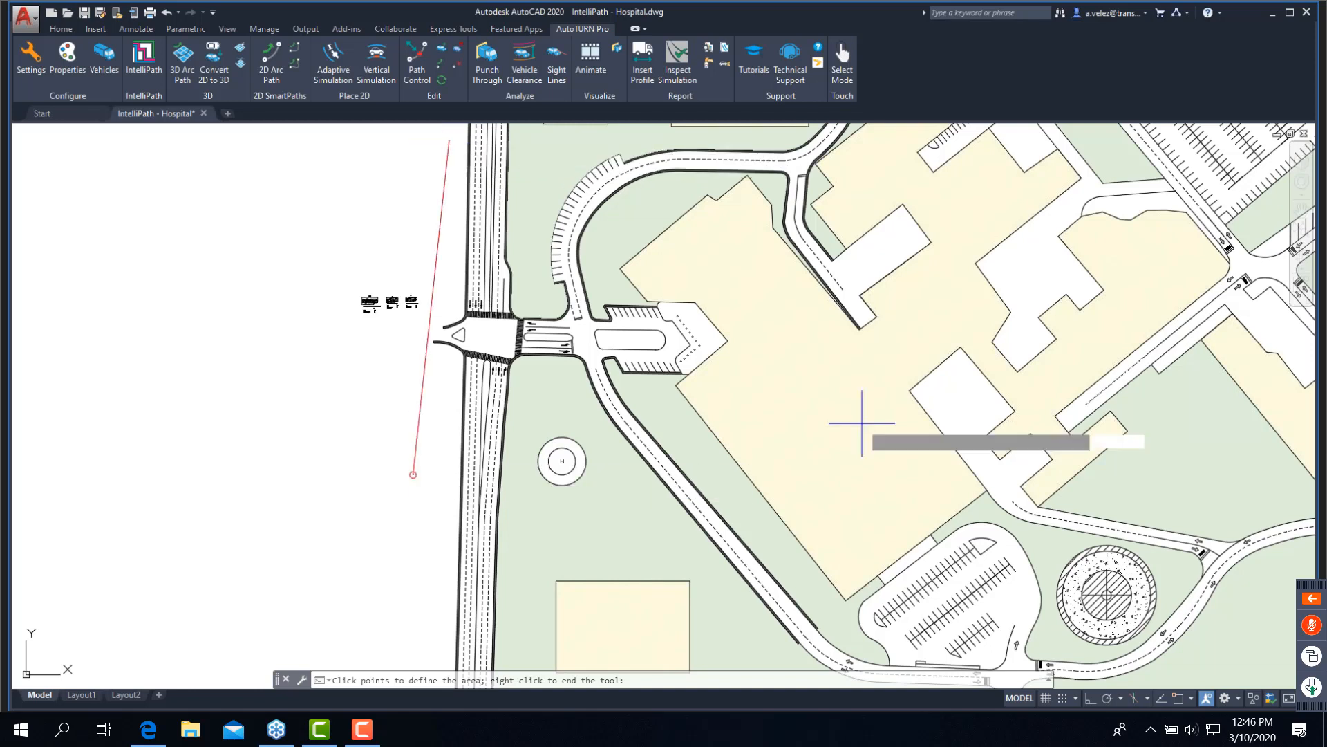
left_click(889, 415)
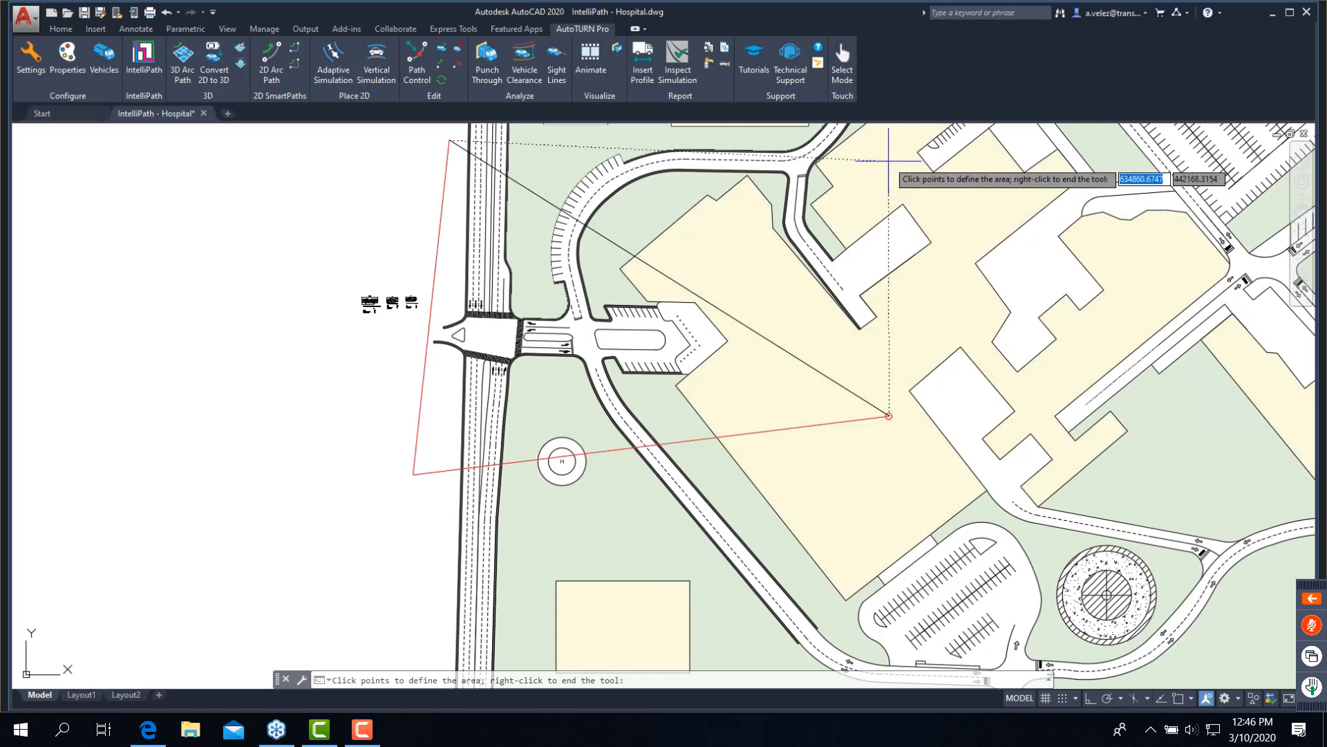
left_click(885, 139)
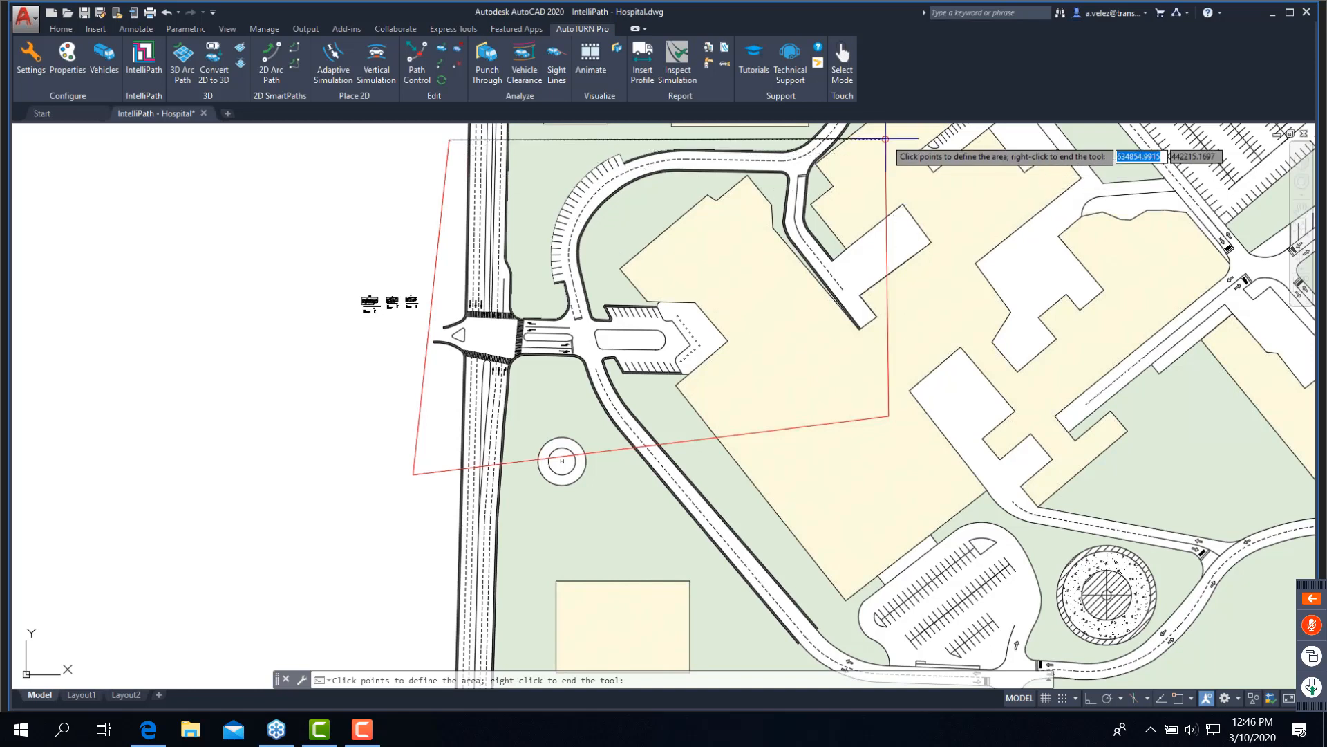
right_click(886, 139)
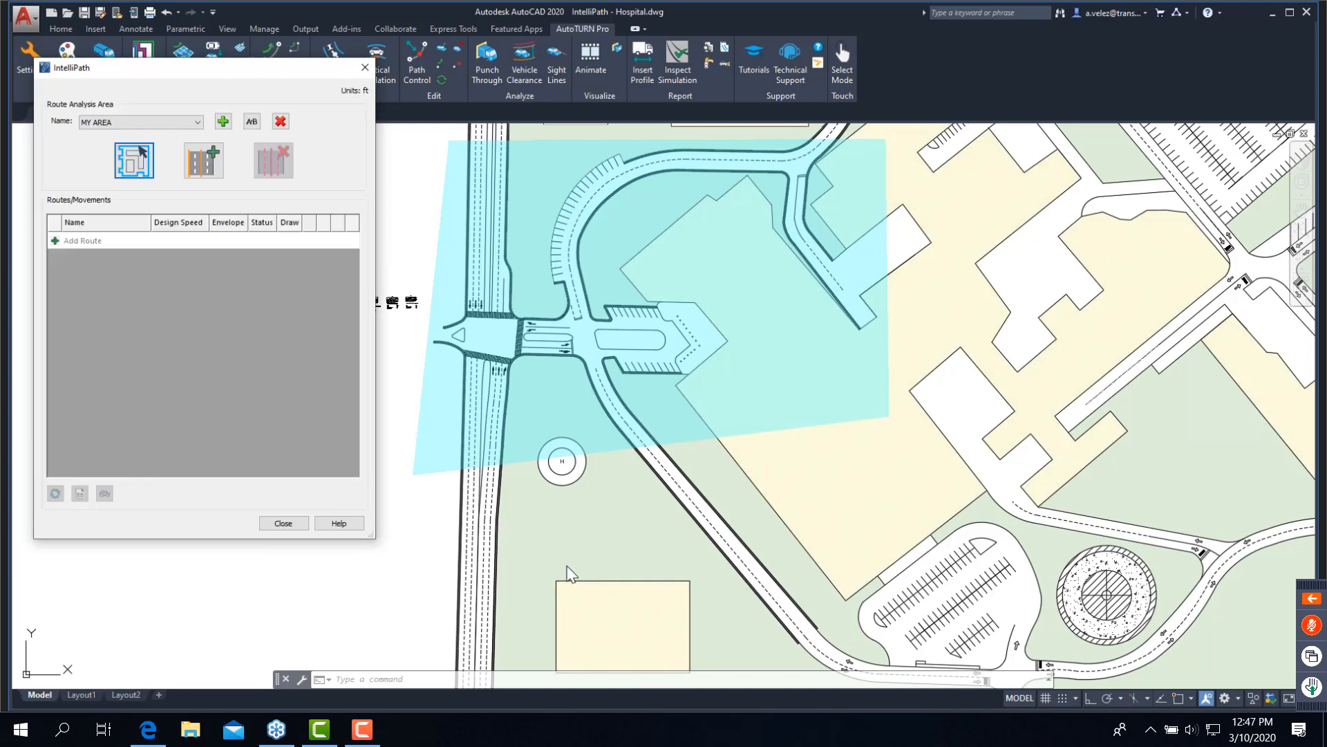
- Run LAYOFF to turn off the hatch and lane line layers by selecting a hatched area and a lane line
left_click(551, 685)
type("layo")
left_click(553, 686)
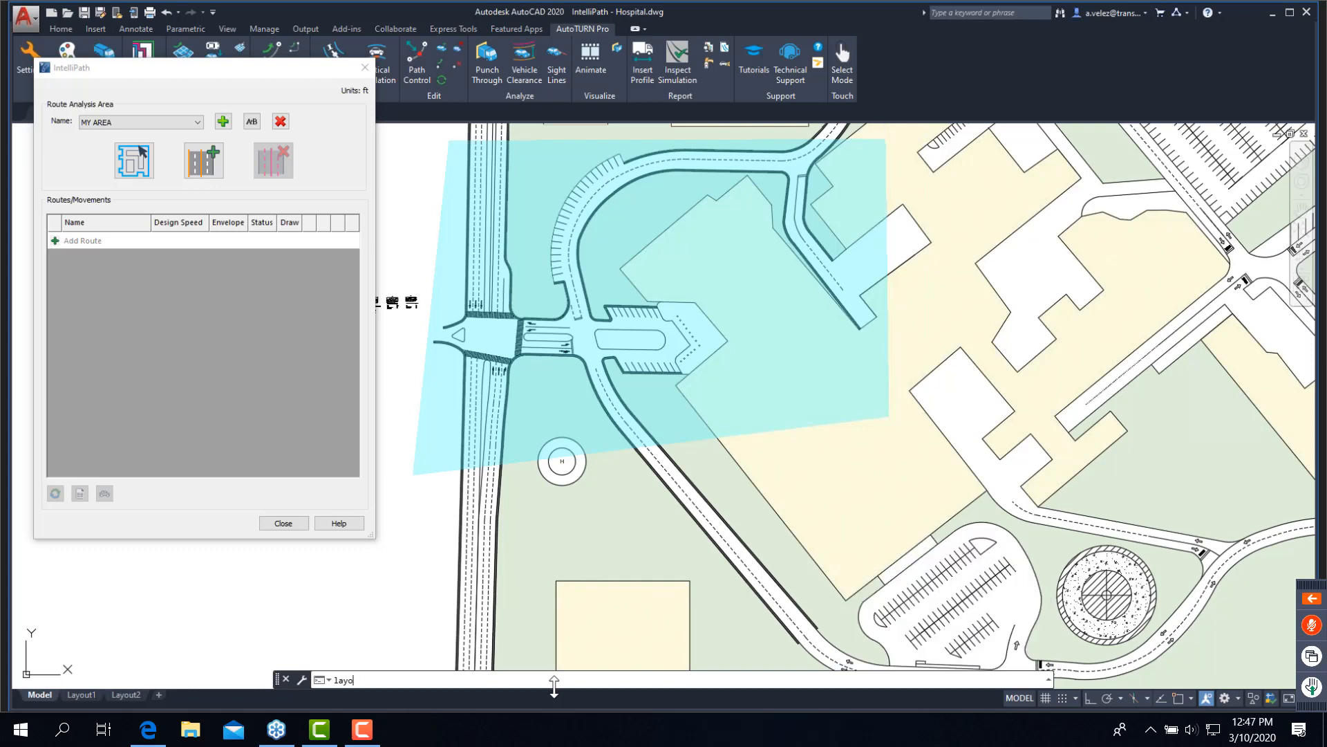
type("ff")
key("Return")
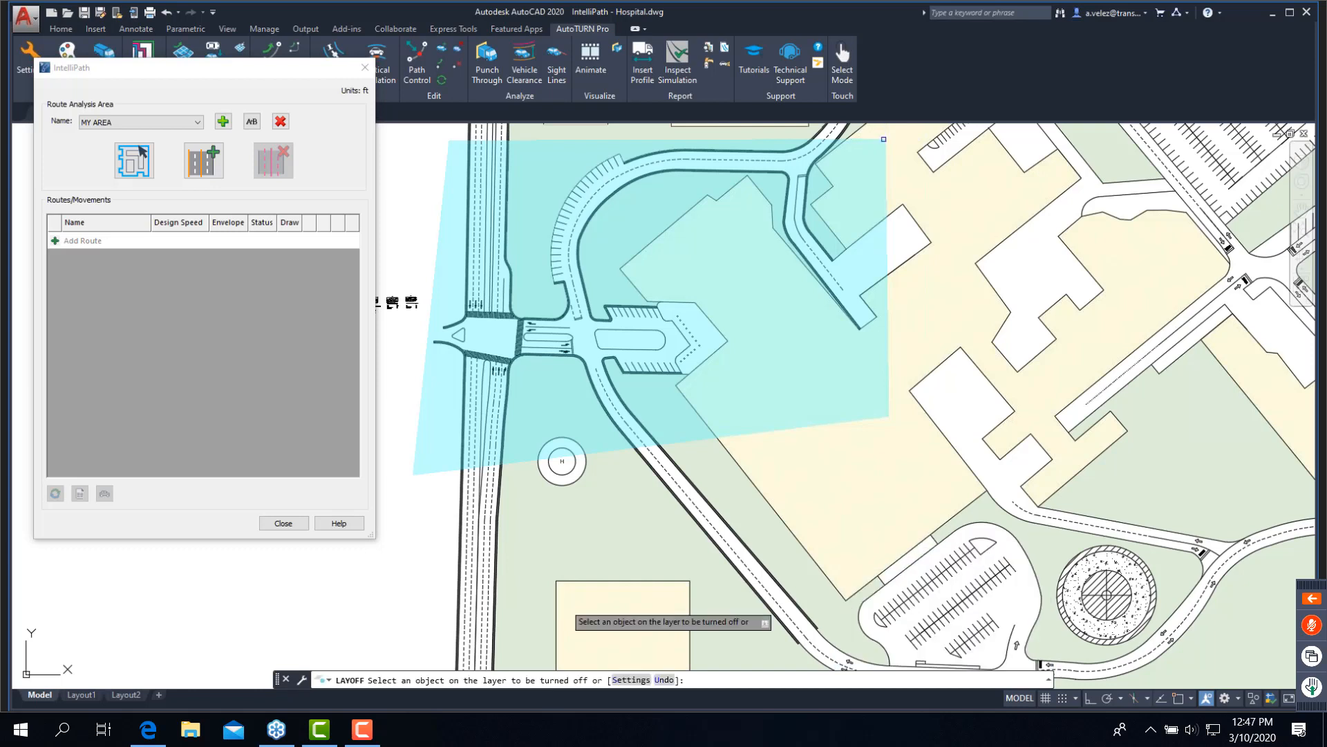
left_click(596, 513)
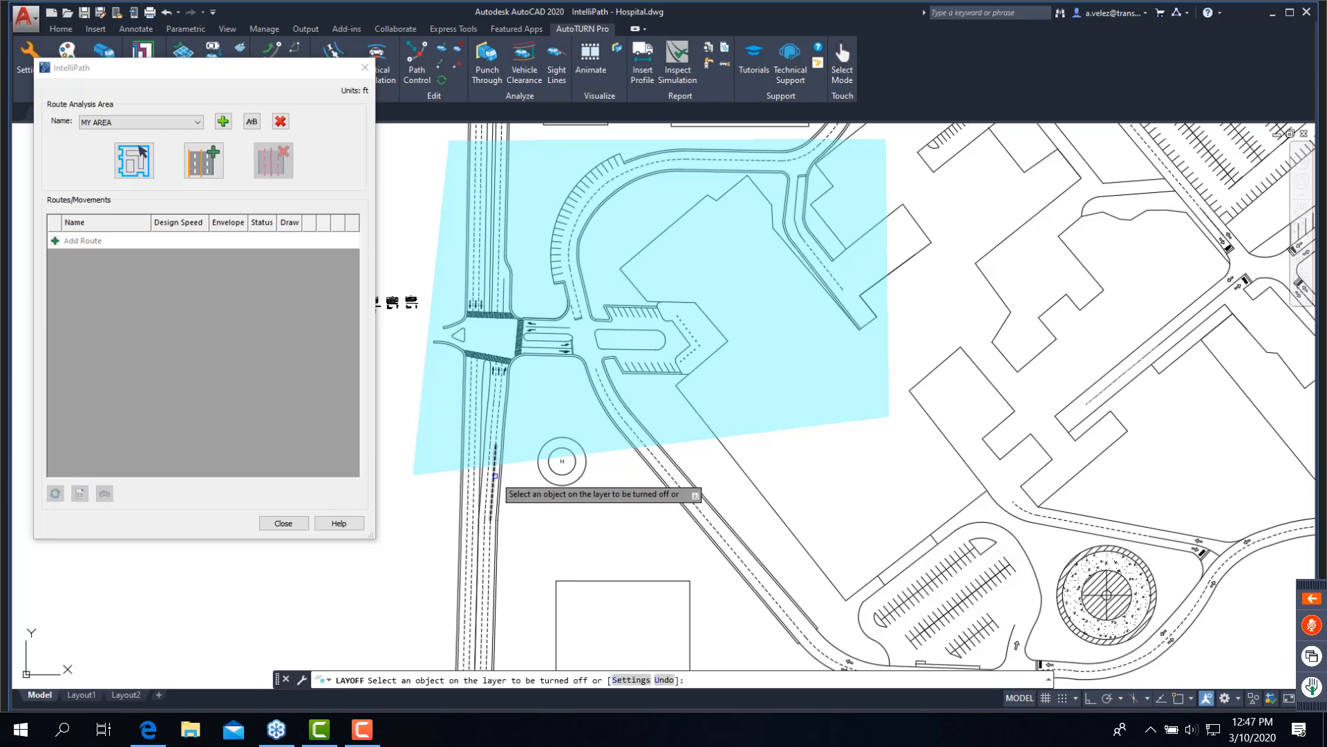
left_click(495, 476)
right_click(572, 508)
left_click(584, 516)
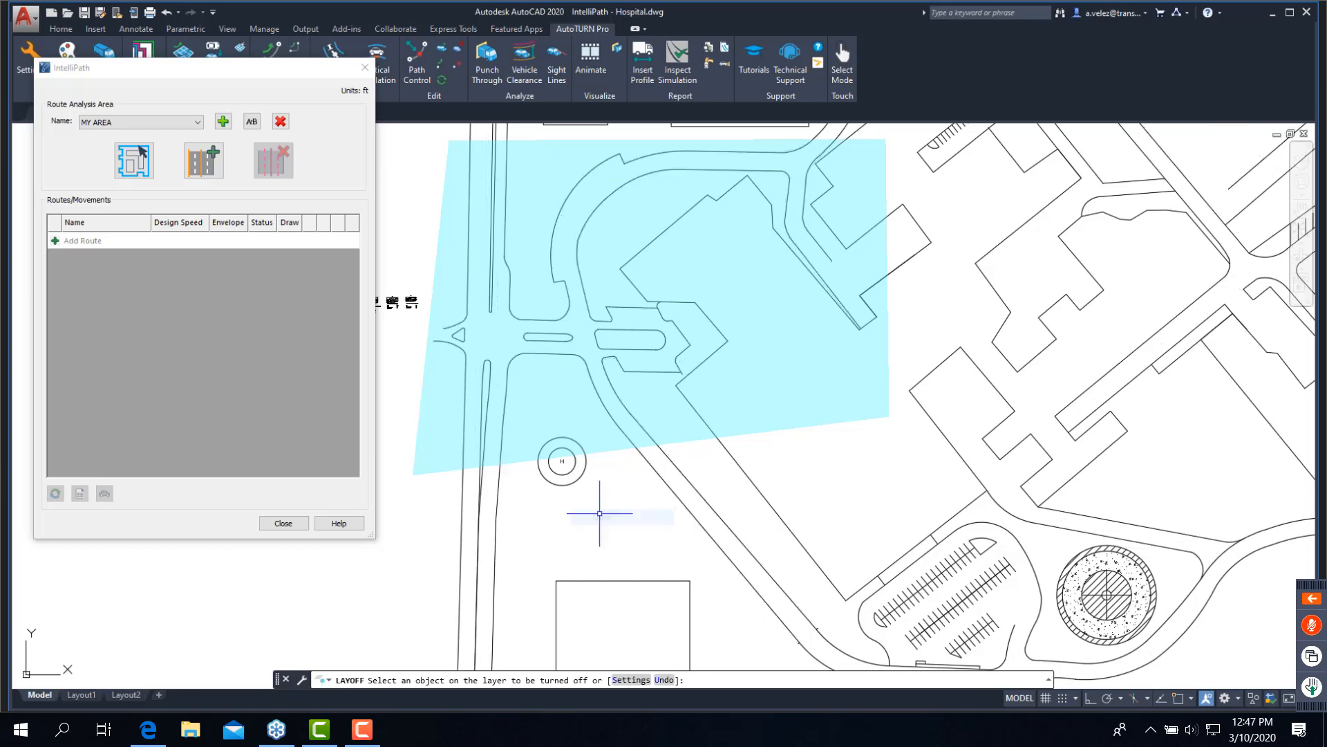
- Select the curbs around the entrance intersection, drop-off island, southeast drive and main road median as exclusion lines for MY AREA
left_click(205, 162)
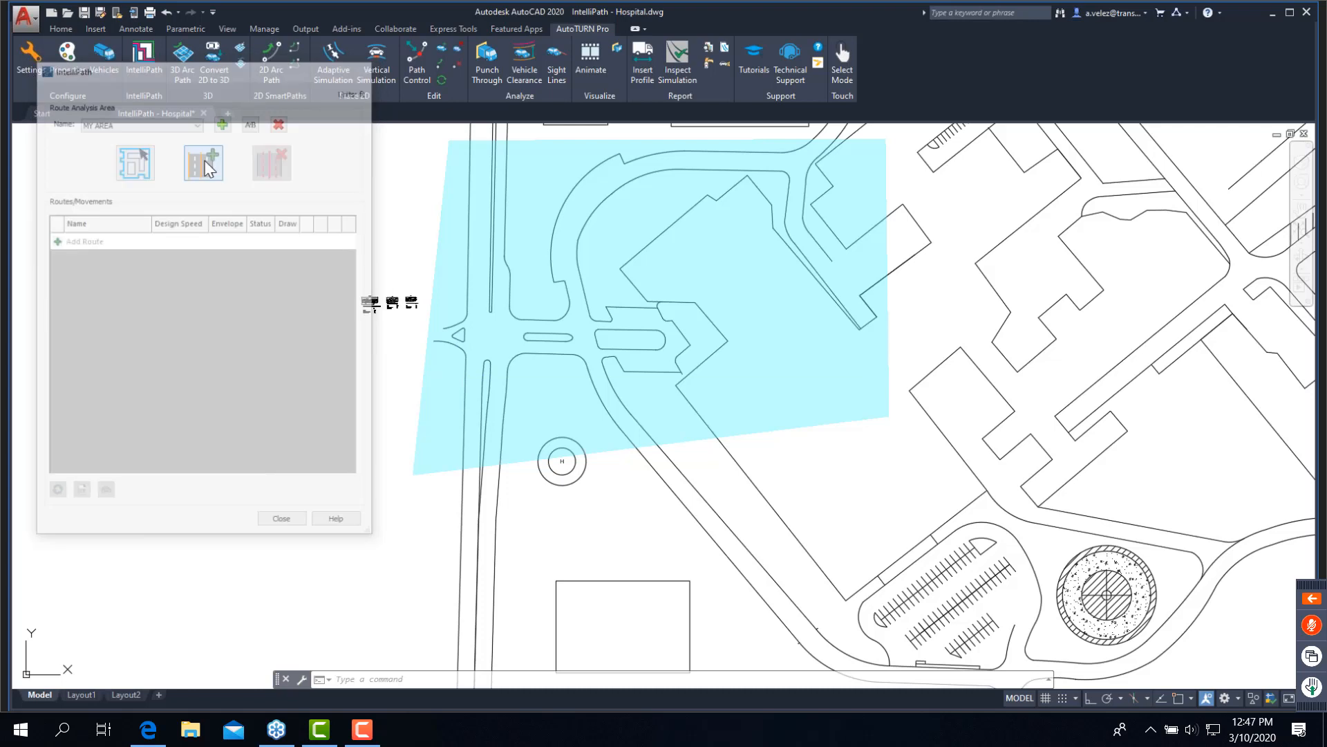
left_click(642, 407)
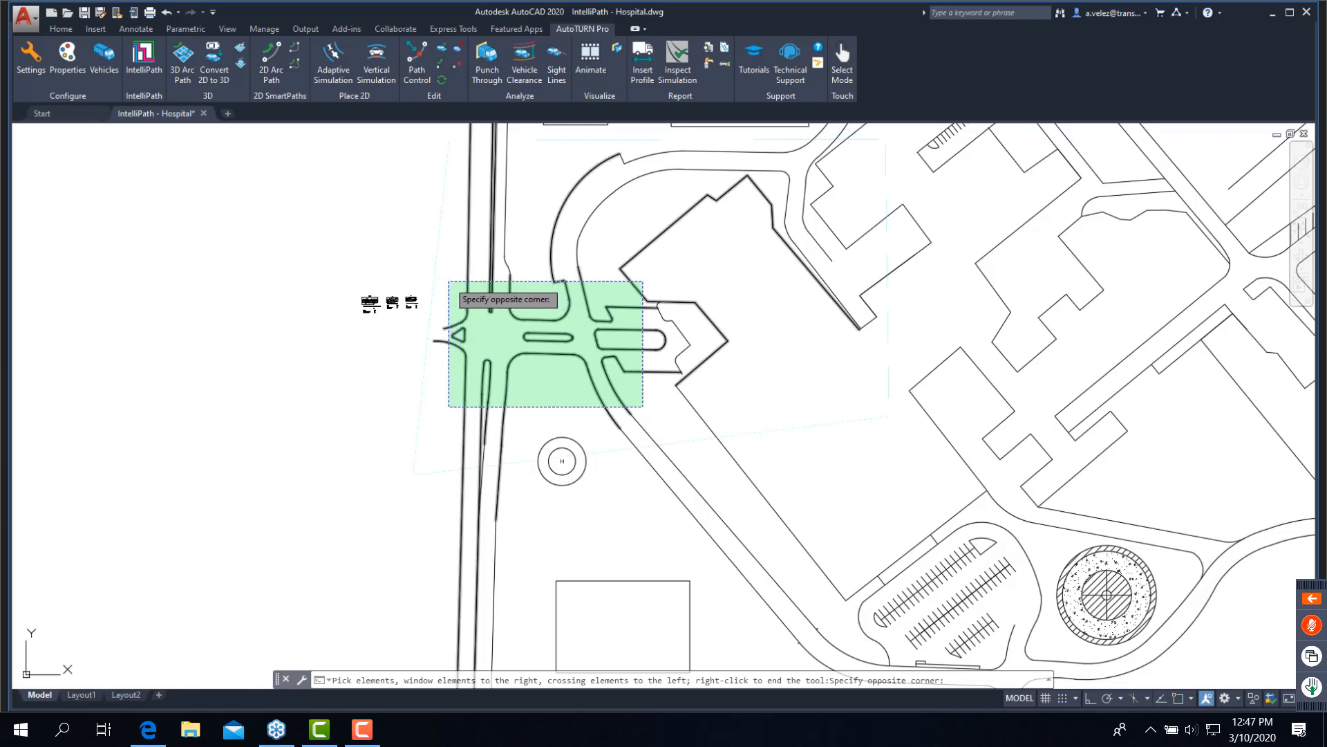
left_click(449, 280)
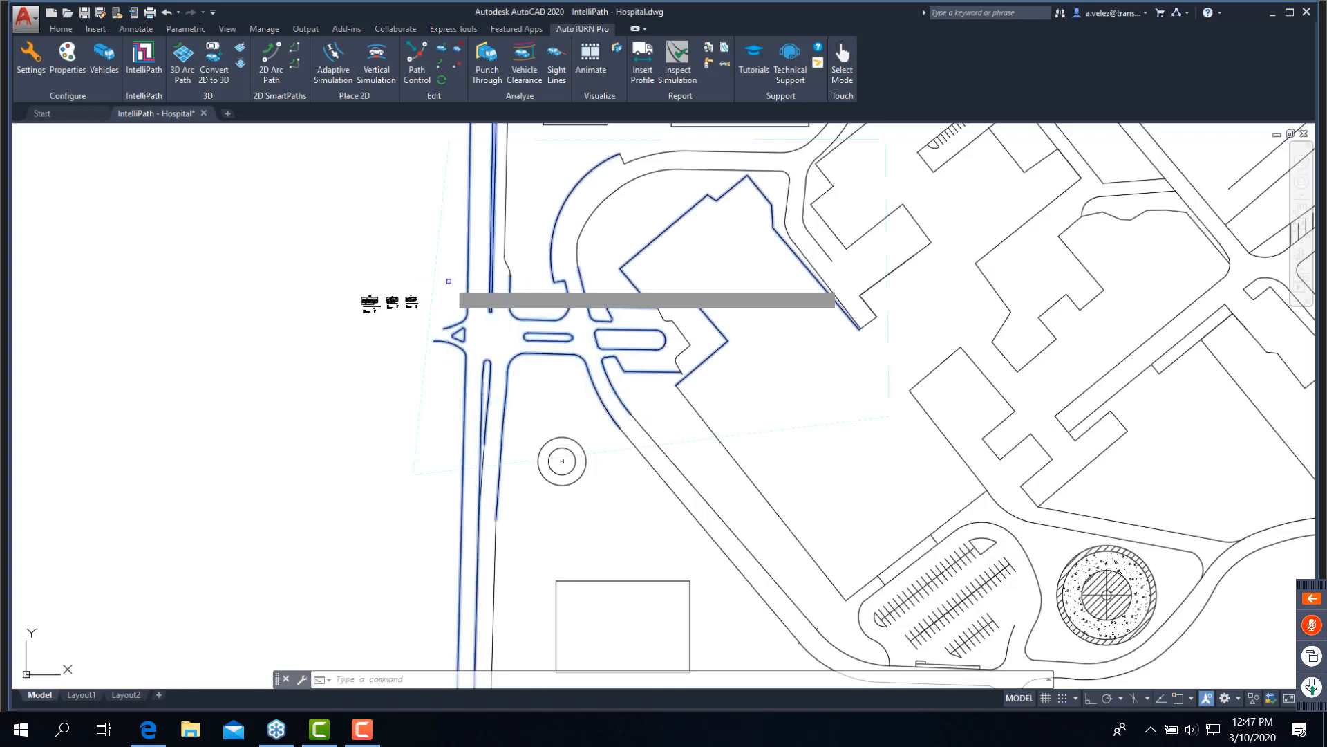
left_click(669, 346)
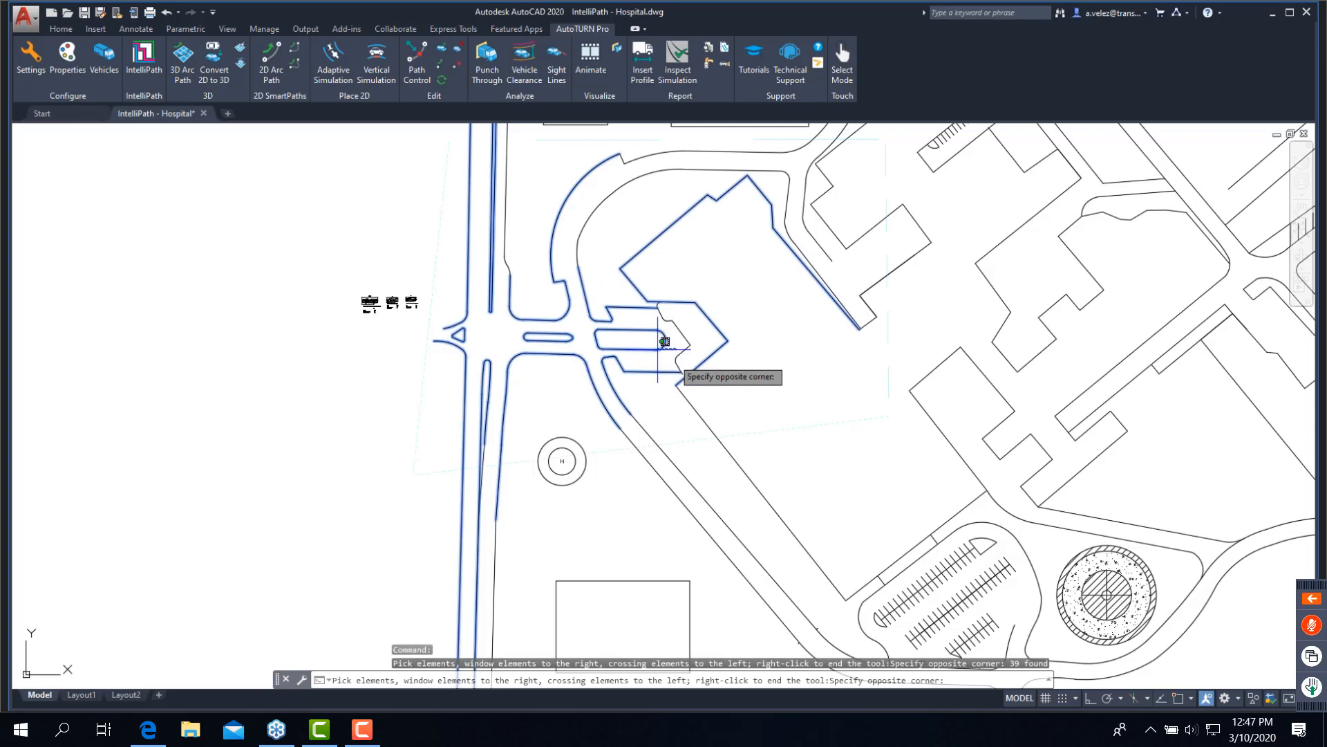
left_click(678, 356)
left_click(677, 356)
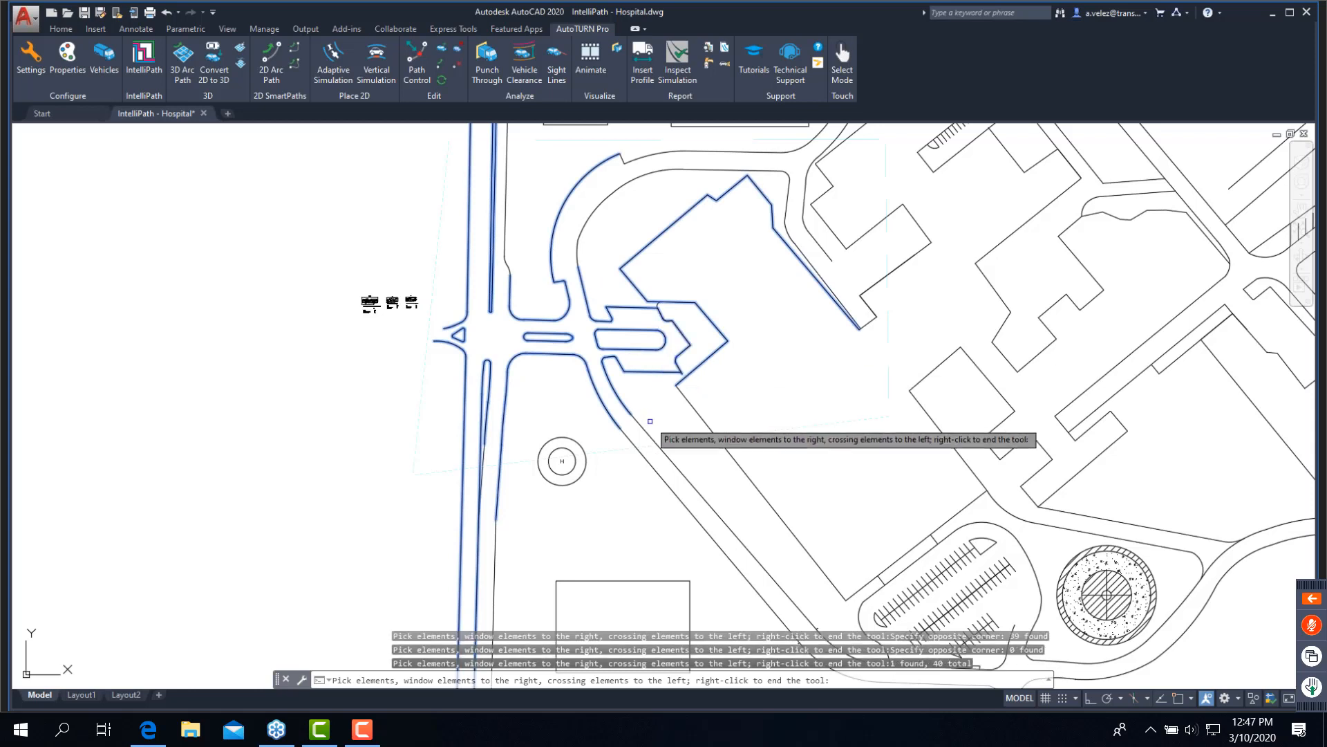
left_click(644, 428)
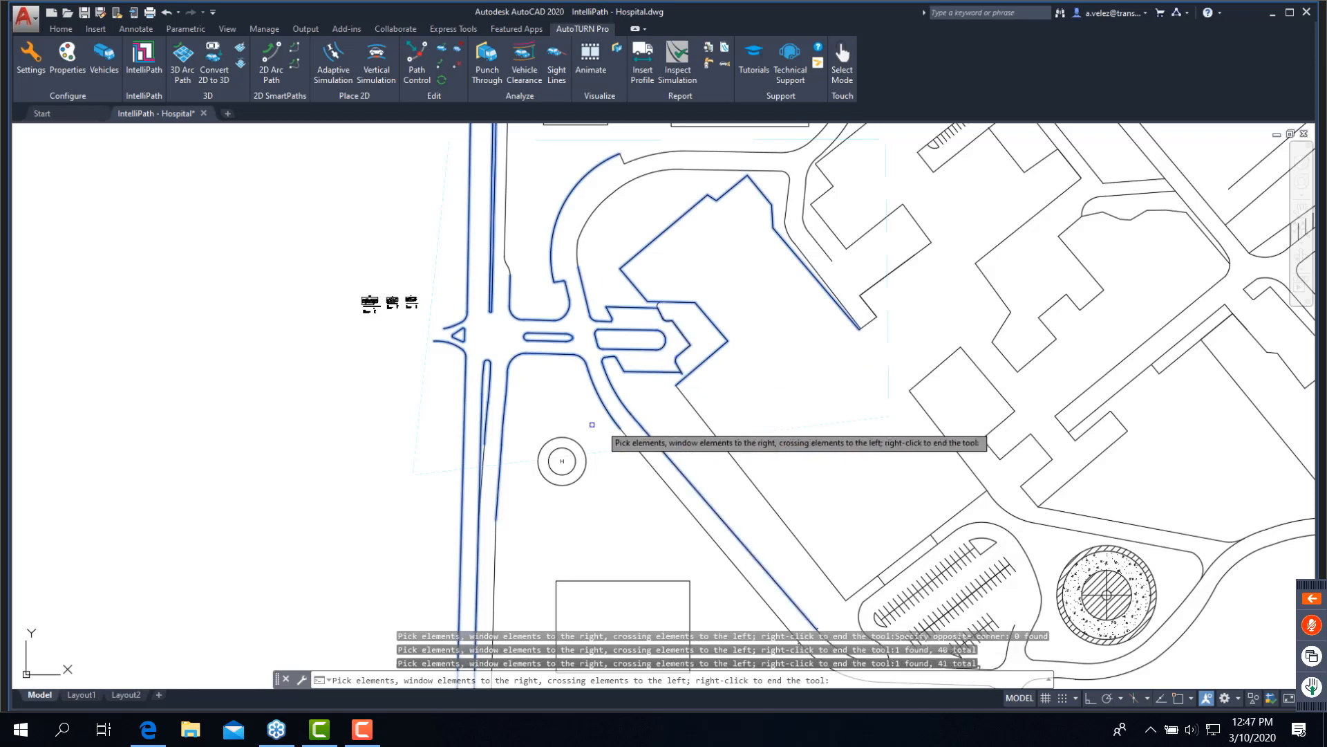
left_click(626, 434)
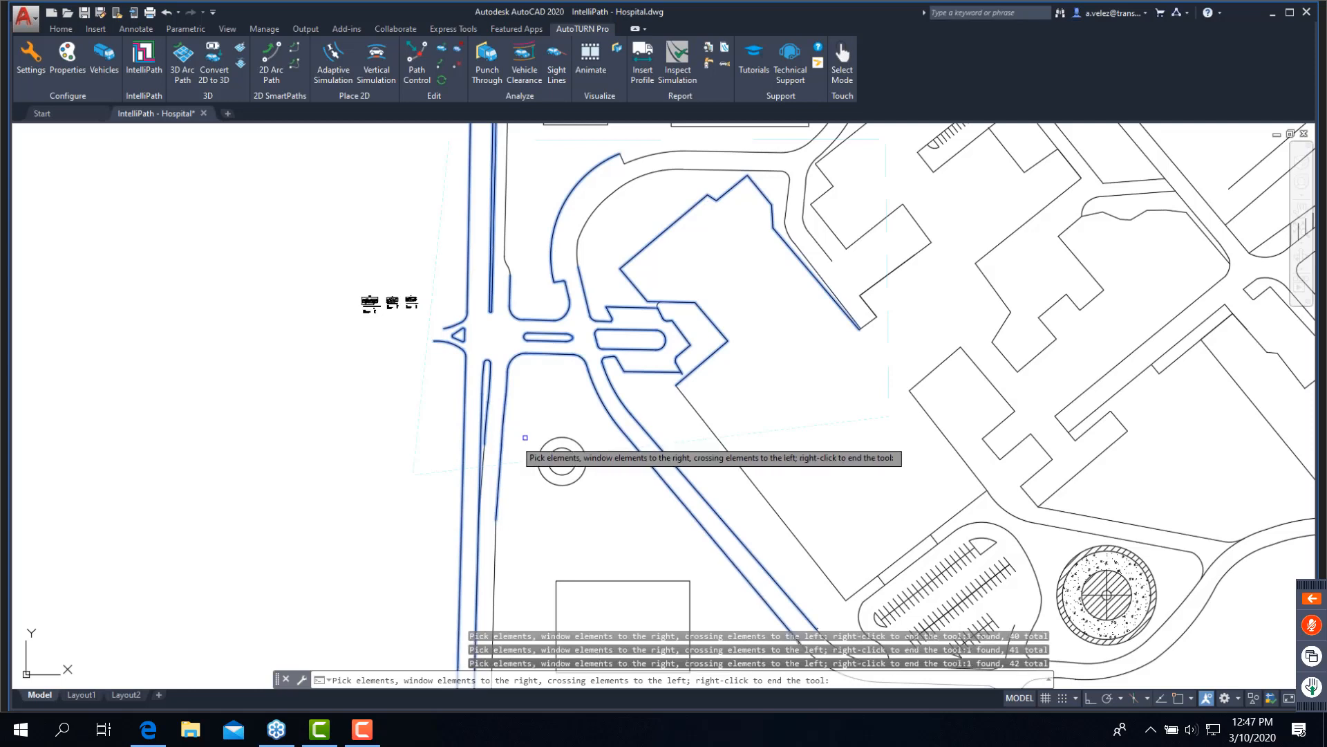
left_click(483, 448)
left_click(482, 449)
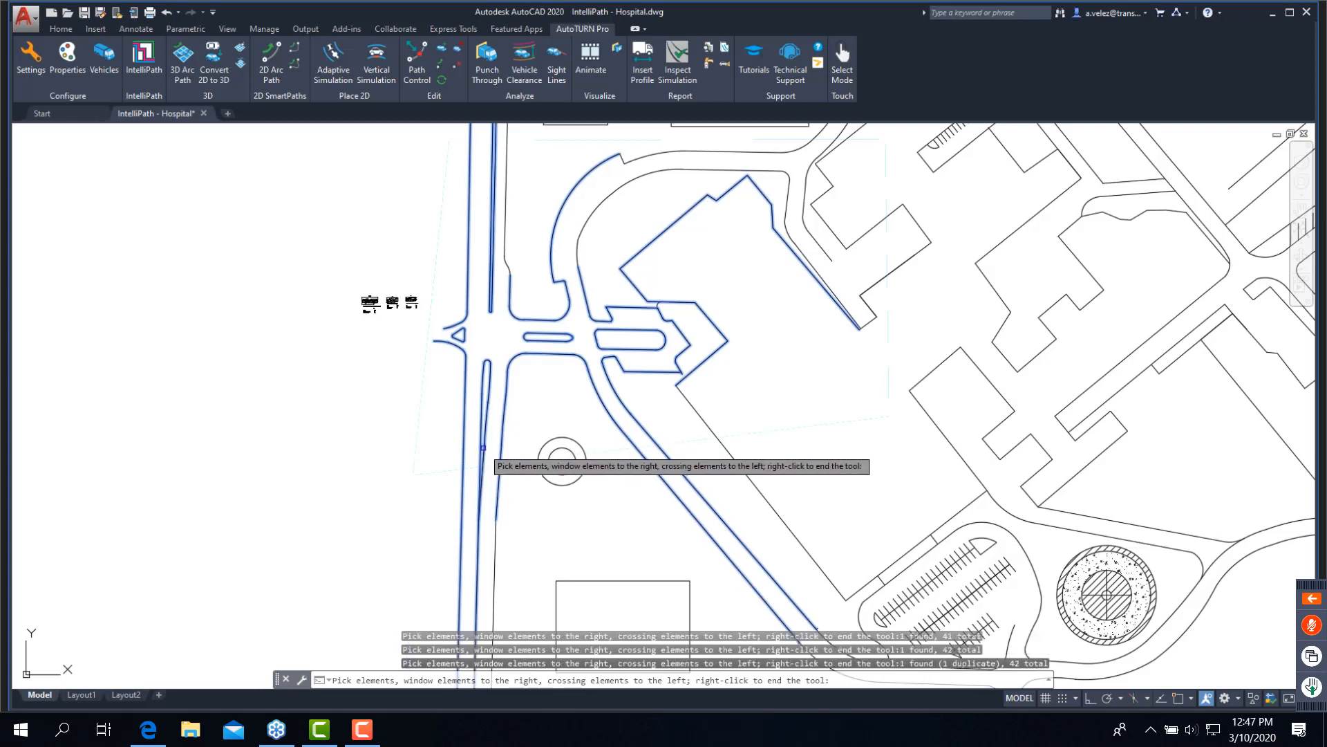
- Add the northern main road edge, both loop drive edges and the service spur's edges to the exclusion lines, and finish the selection
left_click(606, 247)
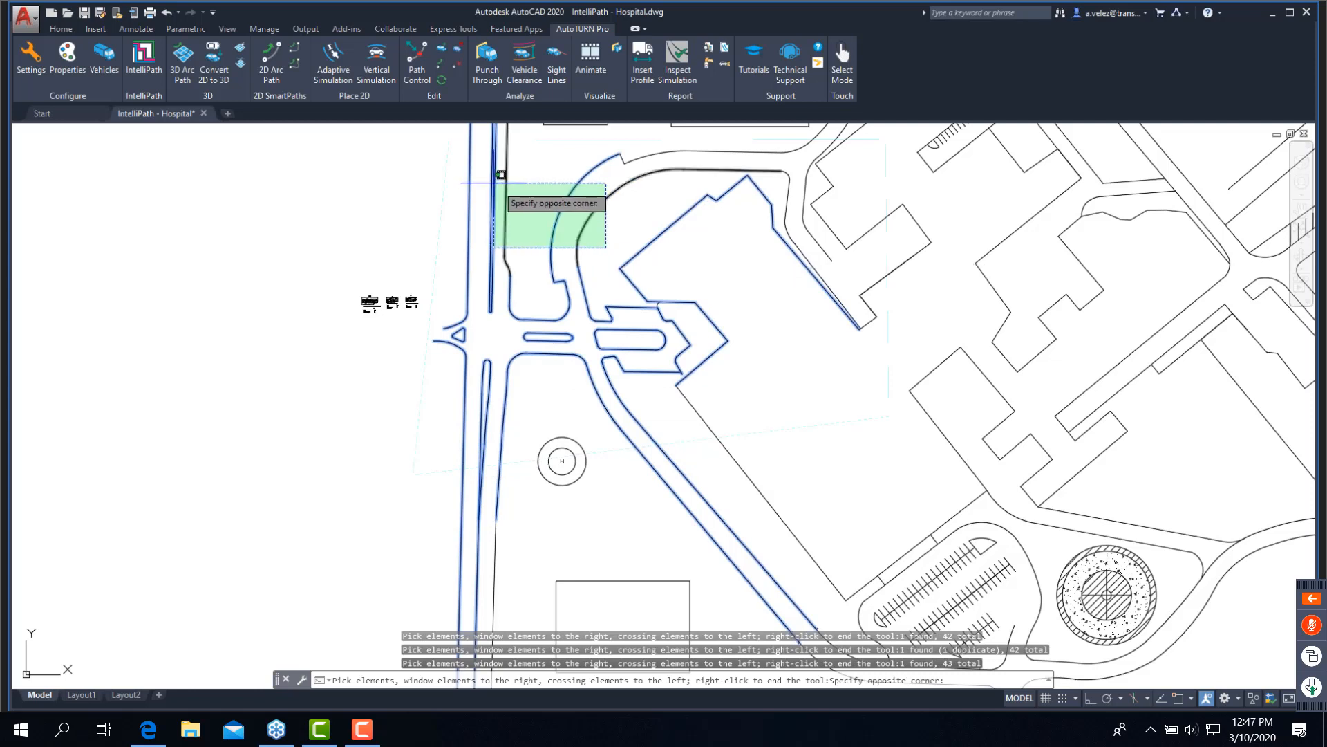
left_click(504, 177)
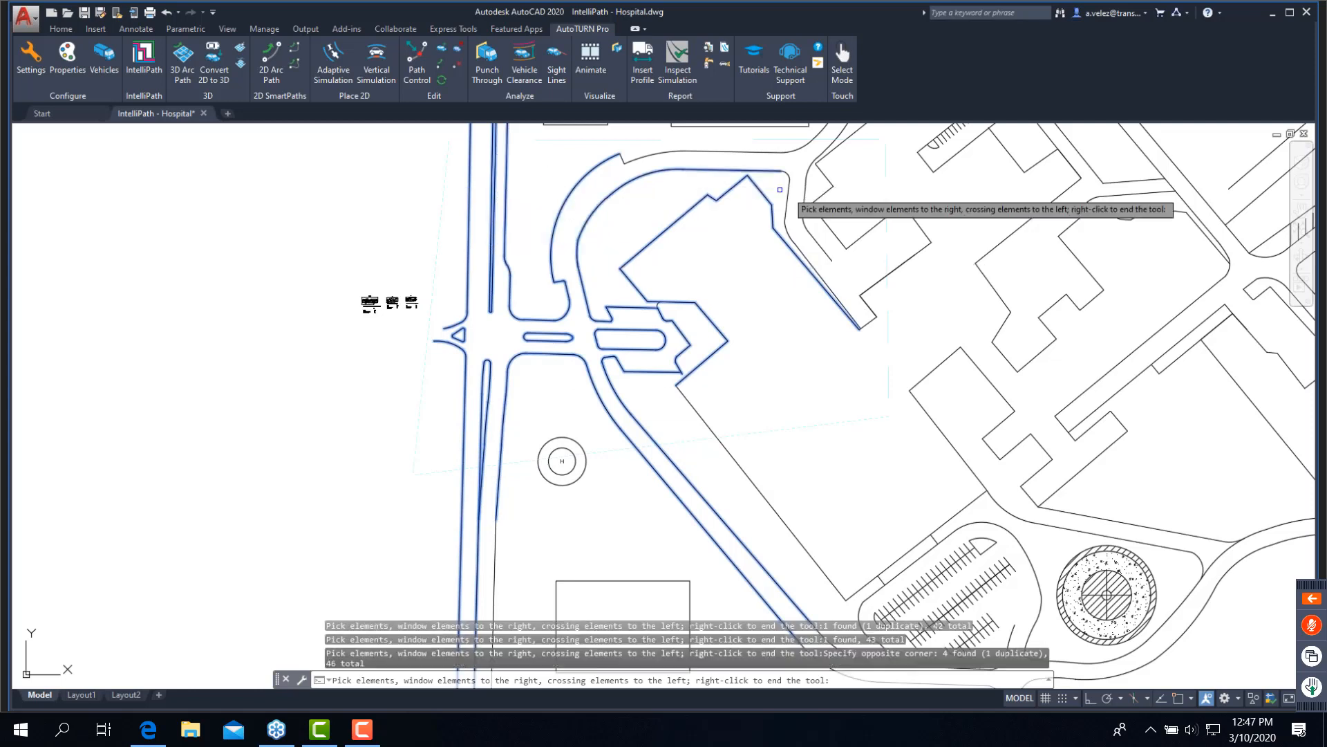
left_click(809, 185)
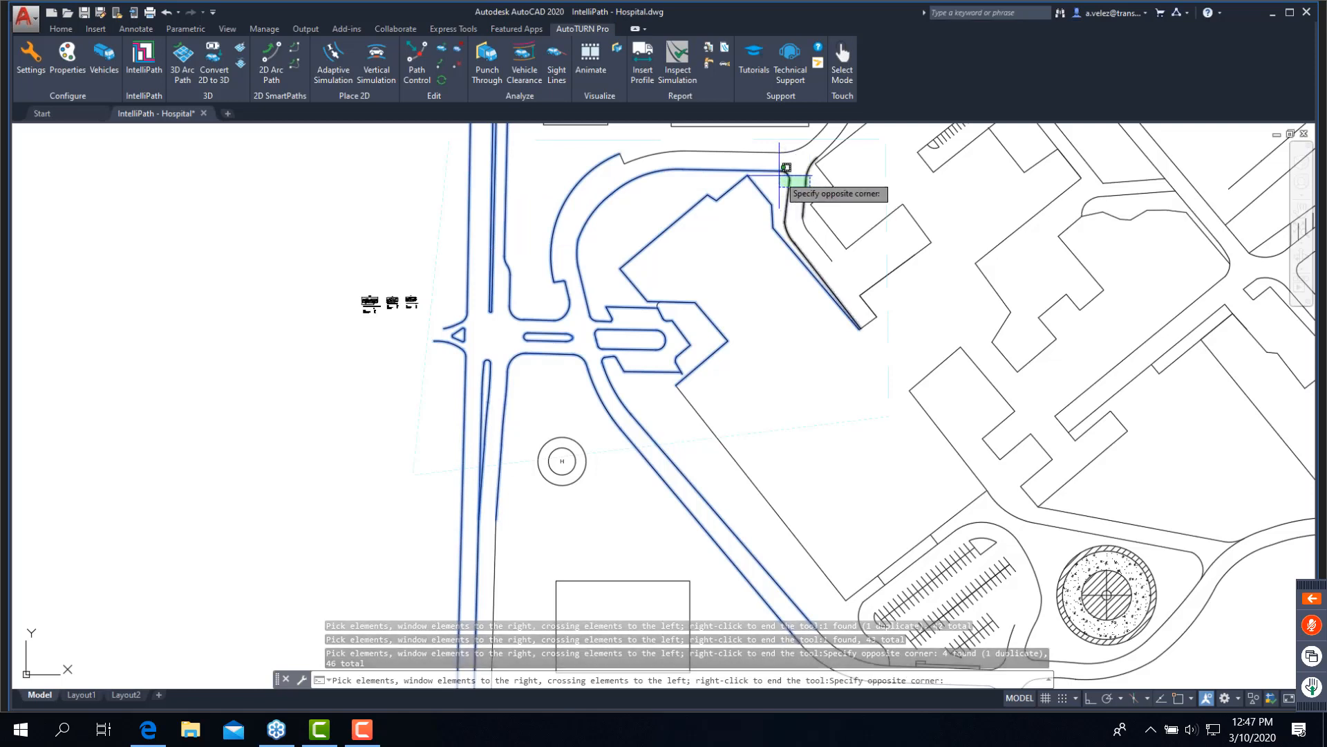
left_click(779, 176)
left_click(758, 160)
left_click(608, 150)
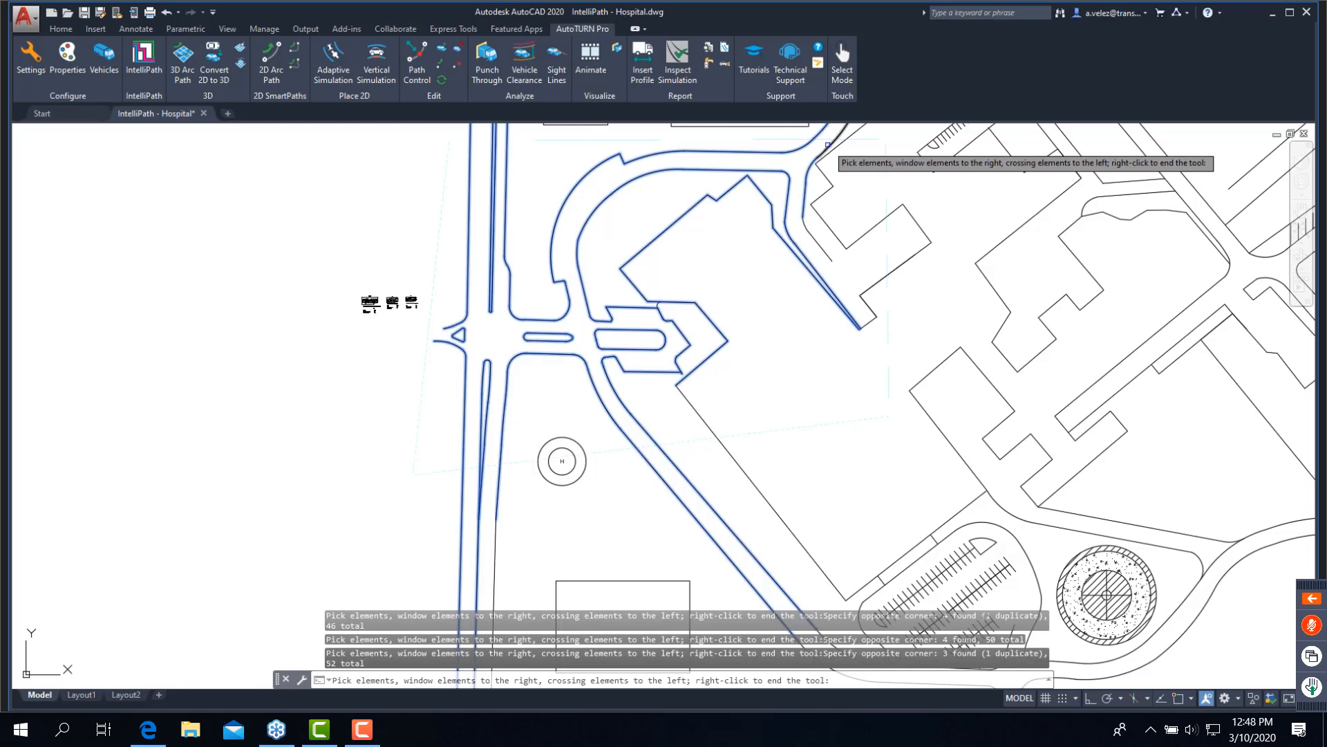
left_click(809, 231)
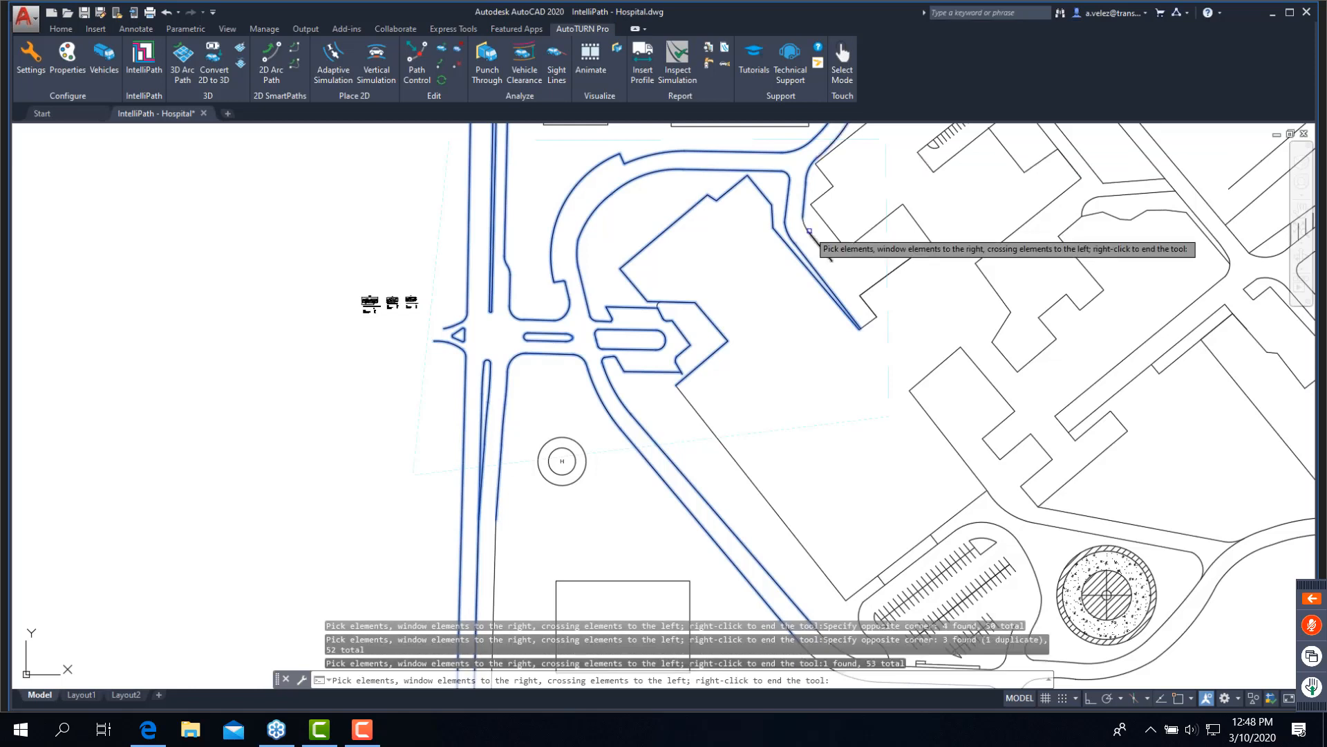
left_click(806, 228)
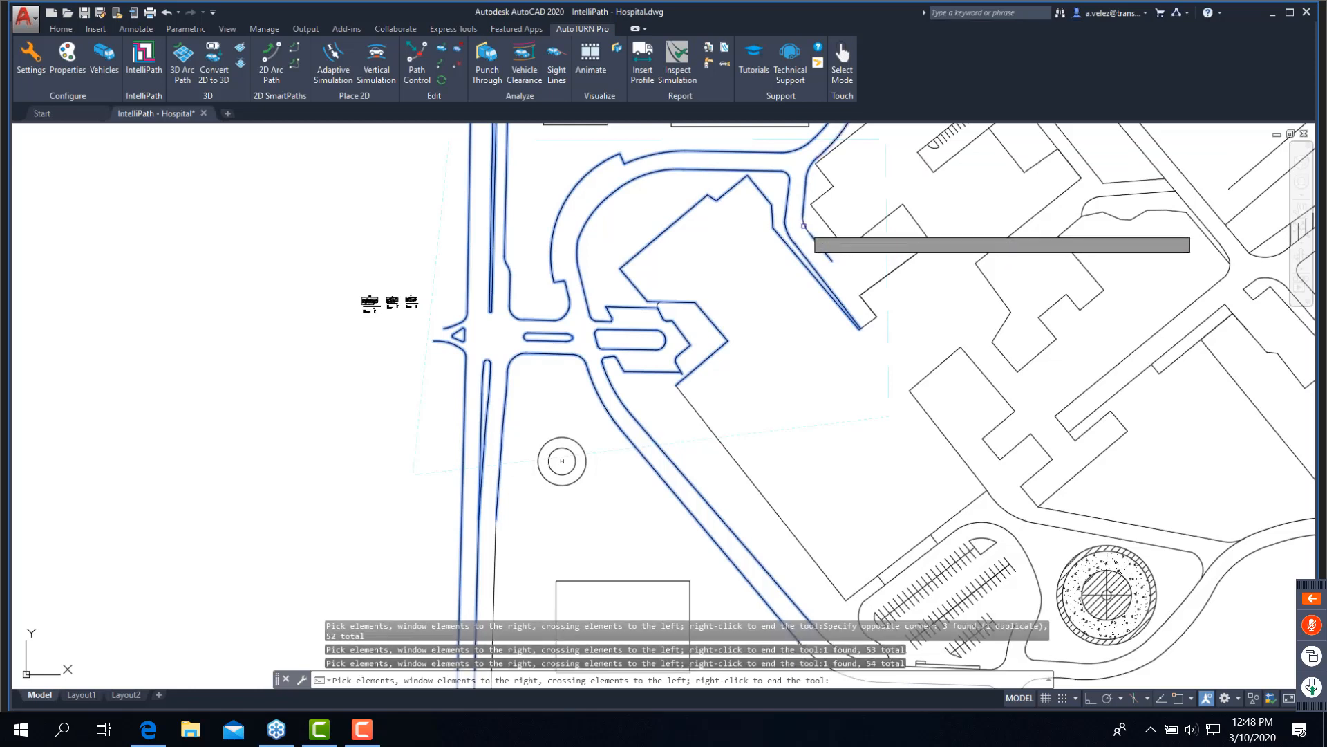
left_click(806, 229)
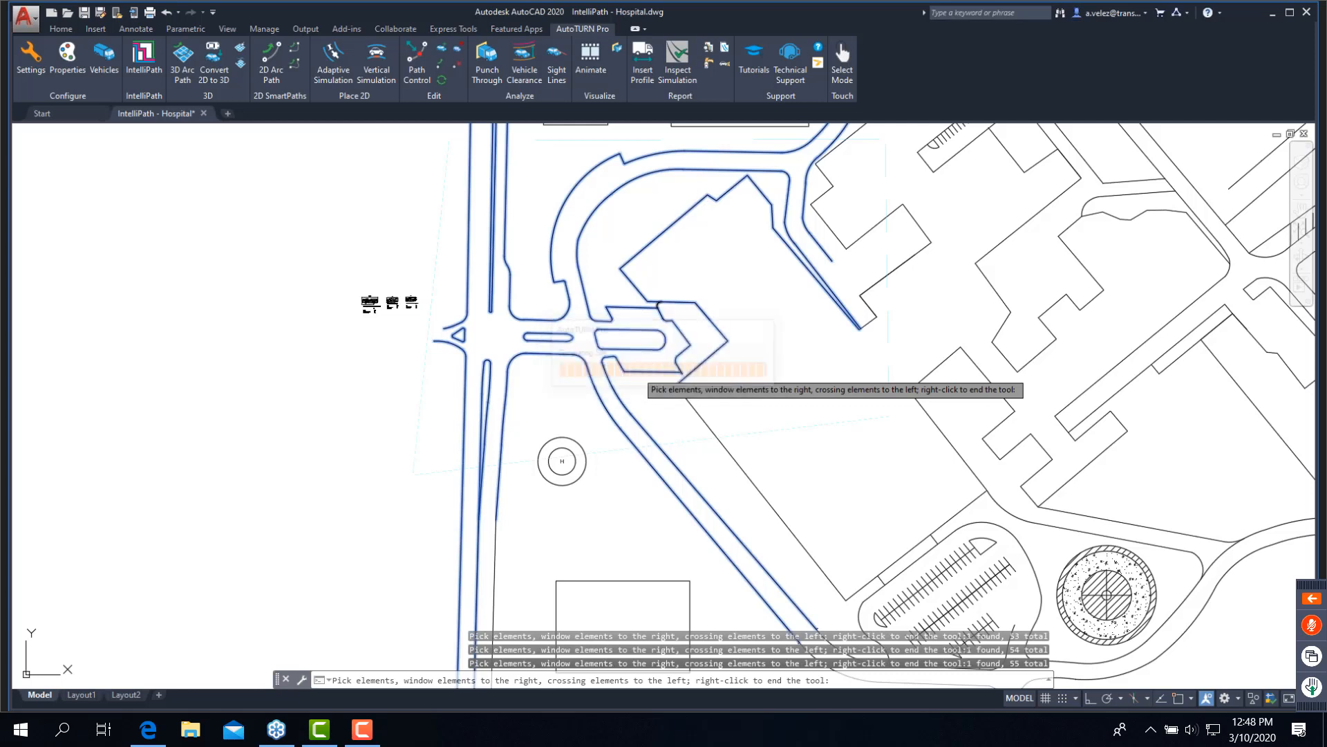
key("Escape")
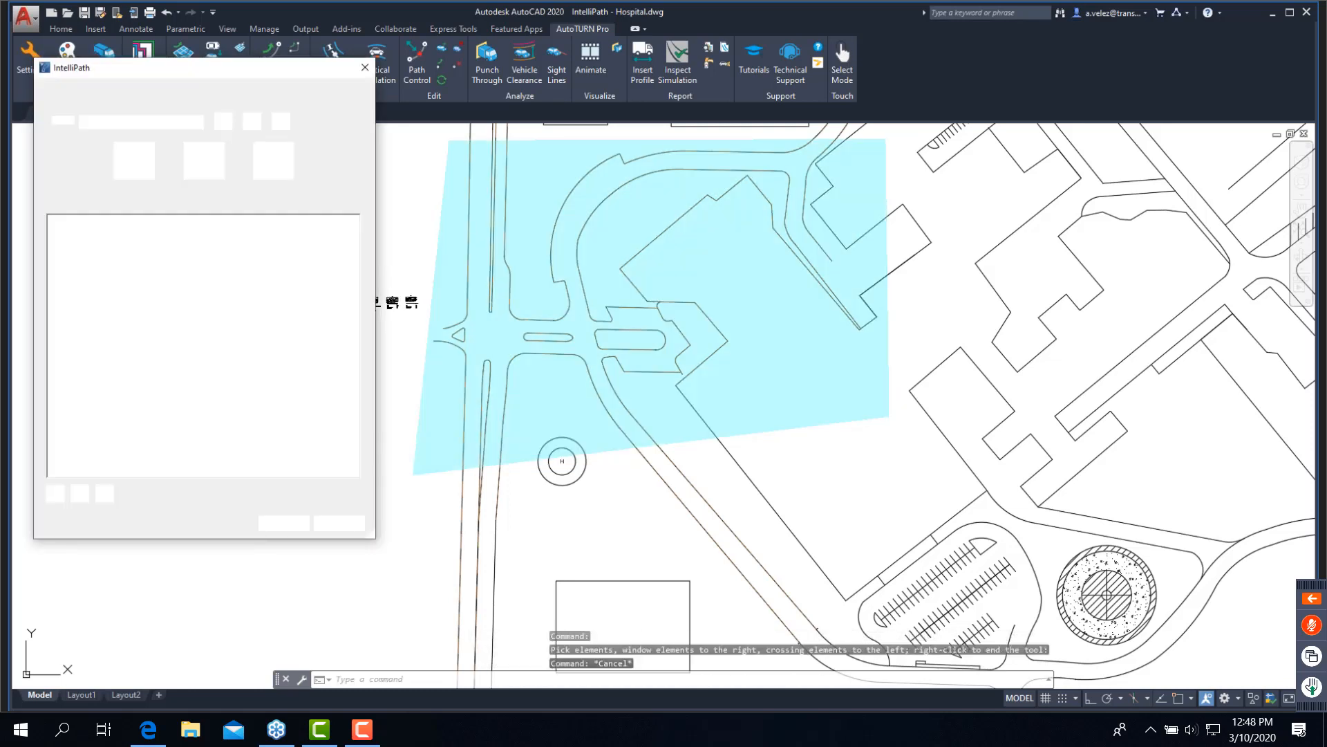
- Turn the Lane lines layer back on with the LAYER command and close the layer manager
left_click(541, 681)
type("layer")
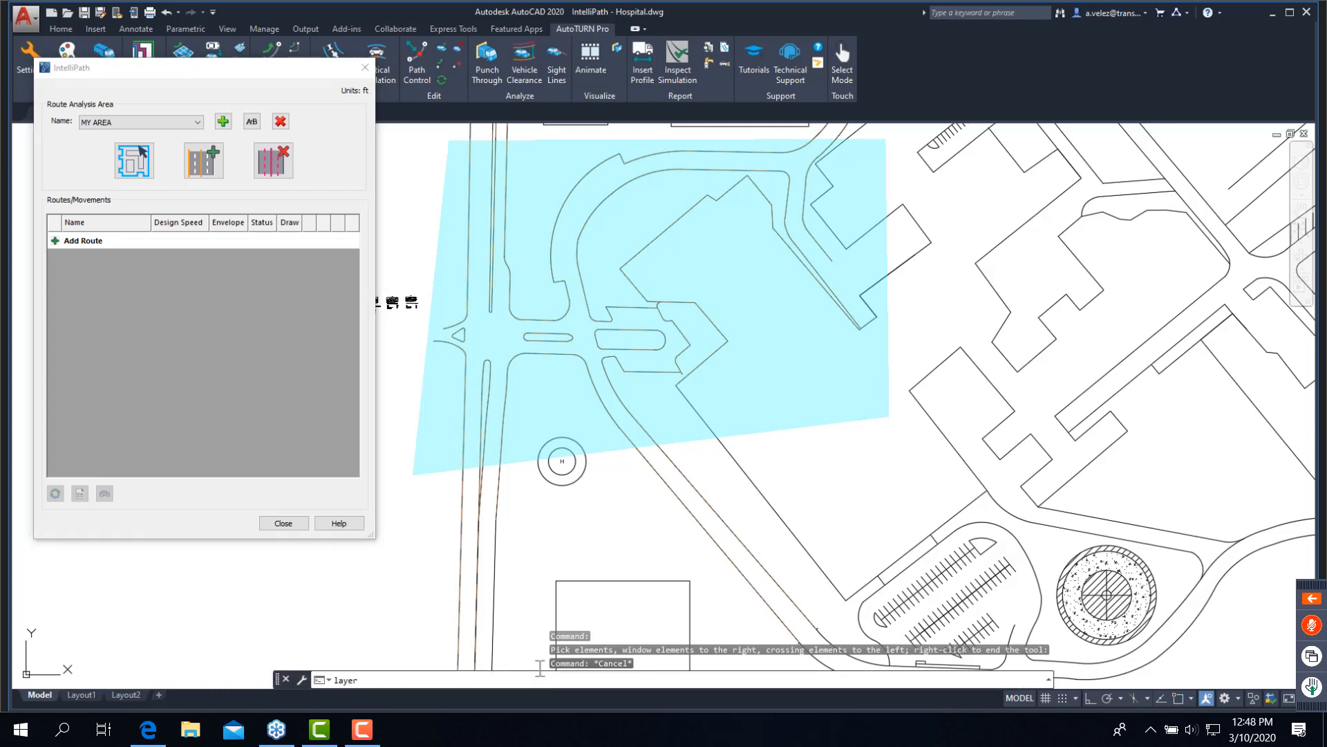
key("Return")
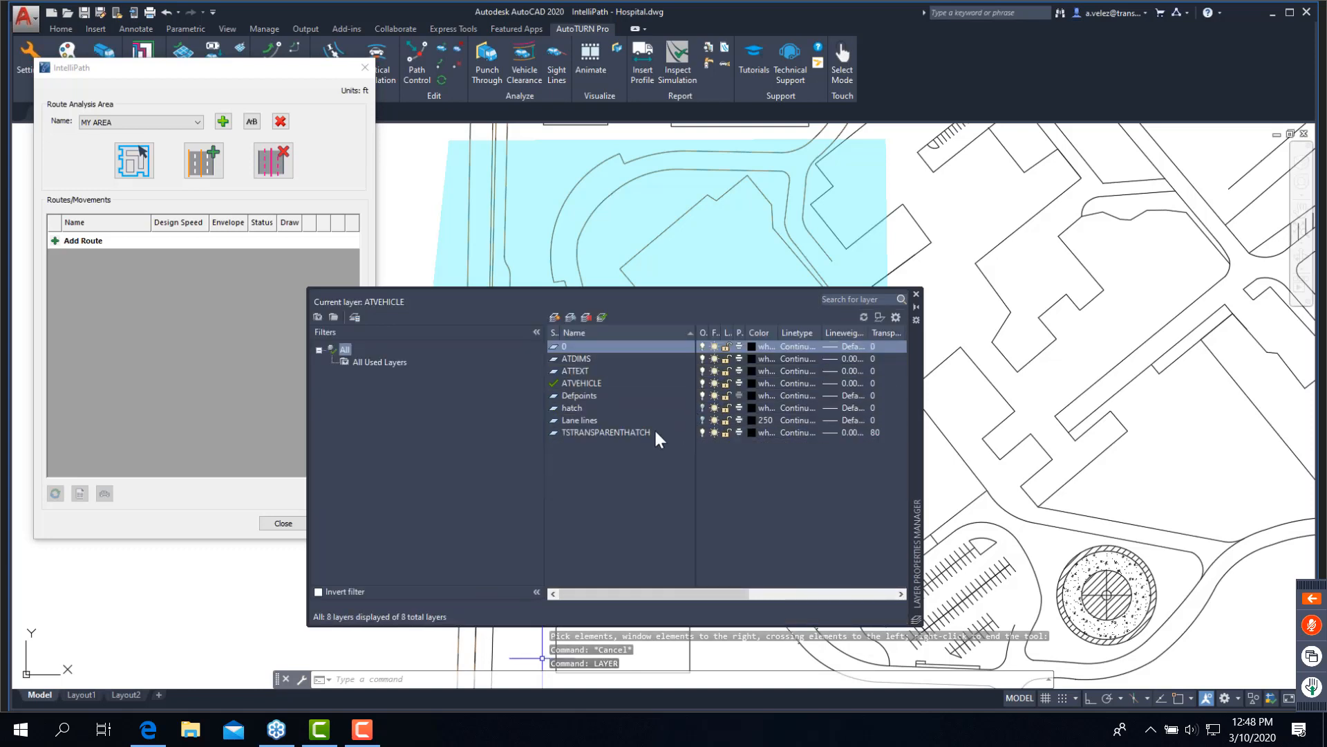
left_click(703, 420)
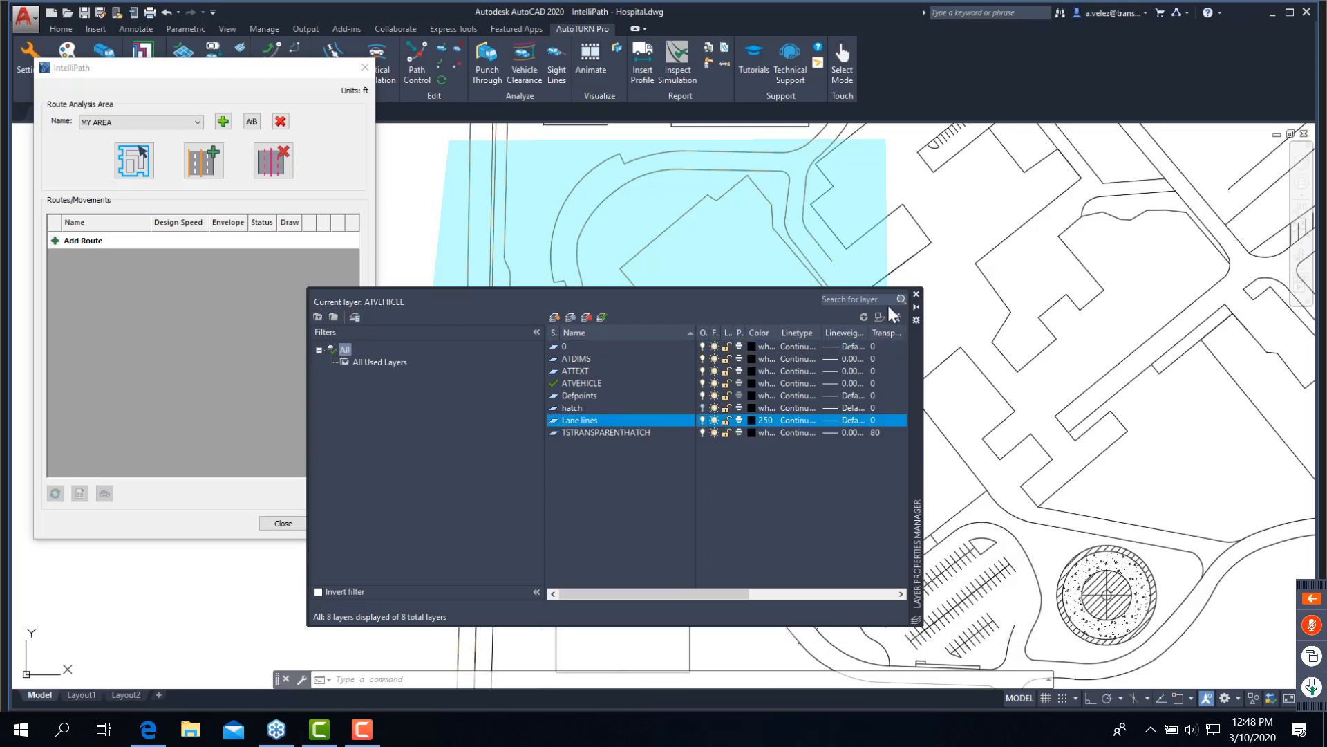
left_click(916, 294)
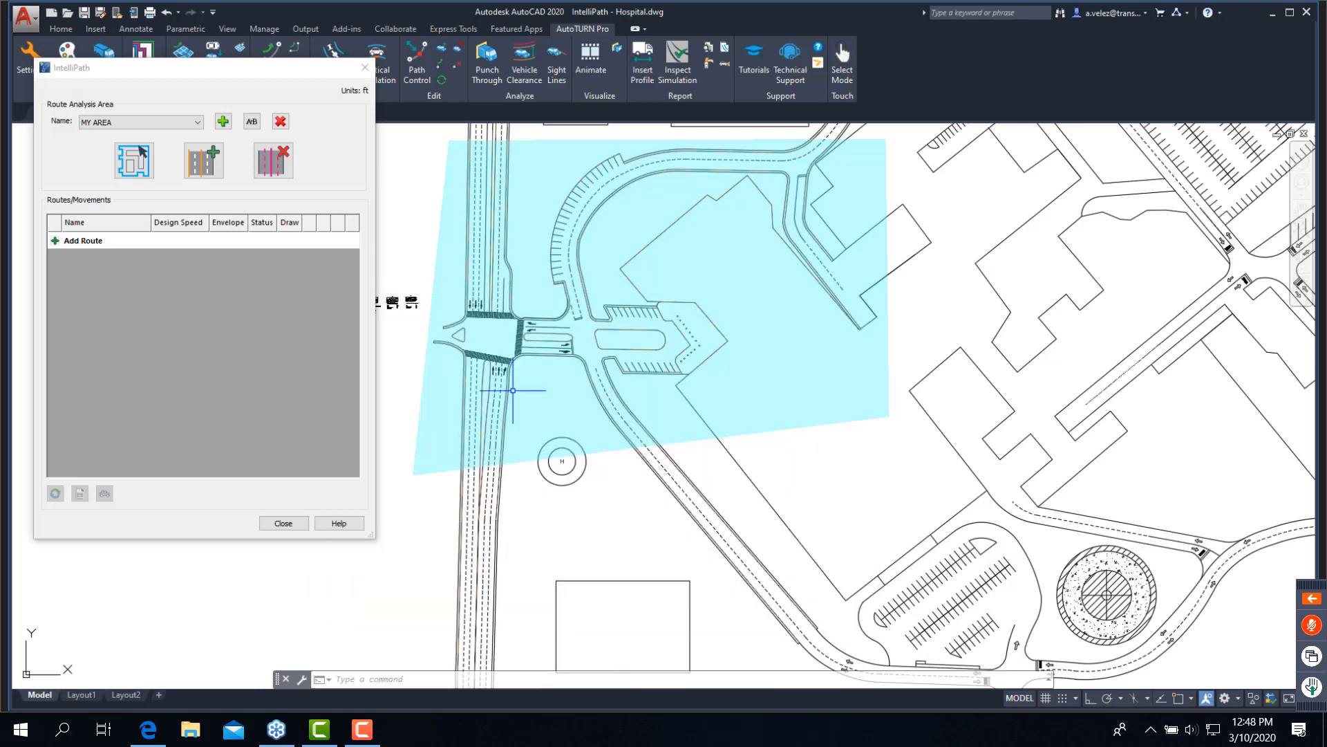
- Add a route to MY AREA from the northbound lanes through the entrance, around the drop-off island and along the loop drive to the service spur junction
left_click(59, 242)
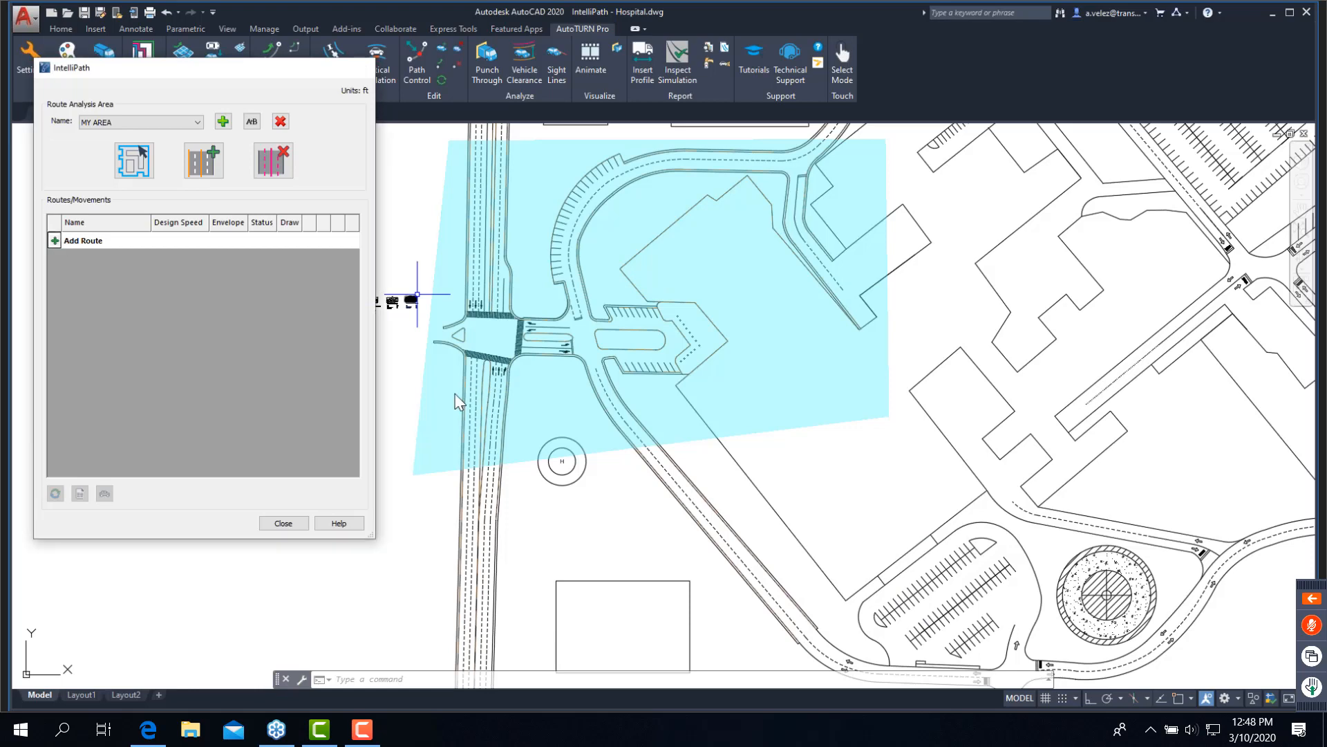
scroll(525, 470, "up", 3)
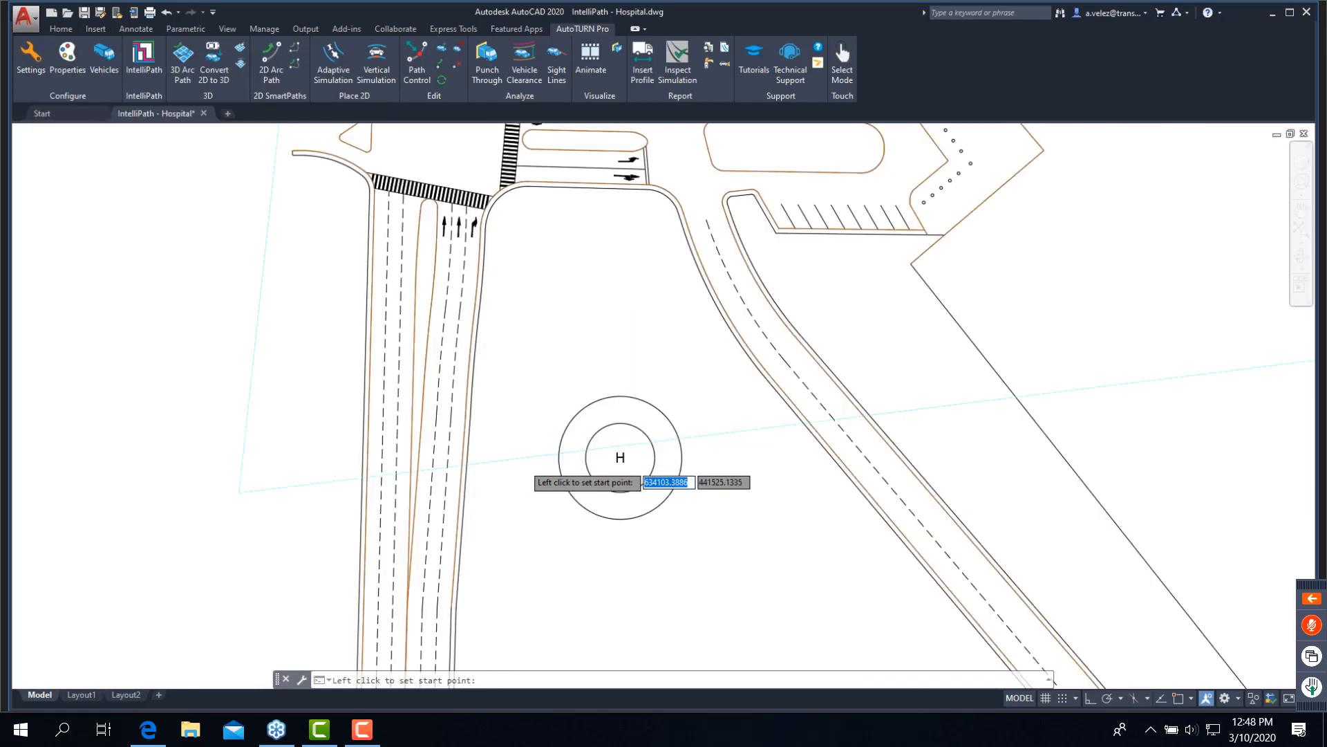
scroll(498, 454, "up", 2)
left_click(430, 455)
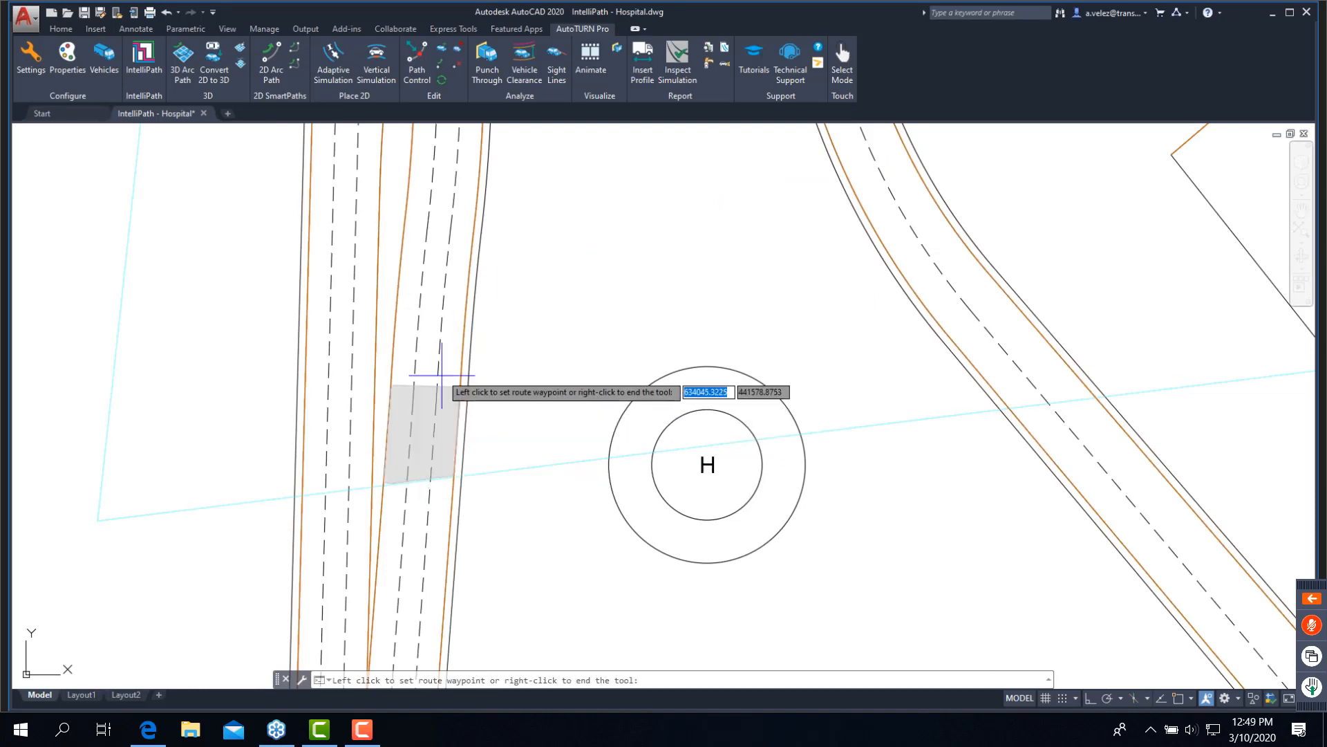
scroll(449, 339, "down", 2)
scroll(449, 338, "down", 2)
mouse_move(448, 338)
middle_mouse_down()
mouse_move(455, 303)
mouse_move(437, 354)
middle_mouse_up()
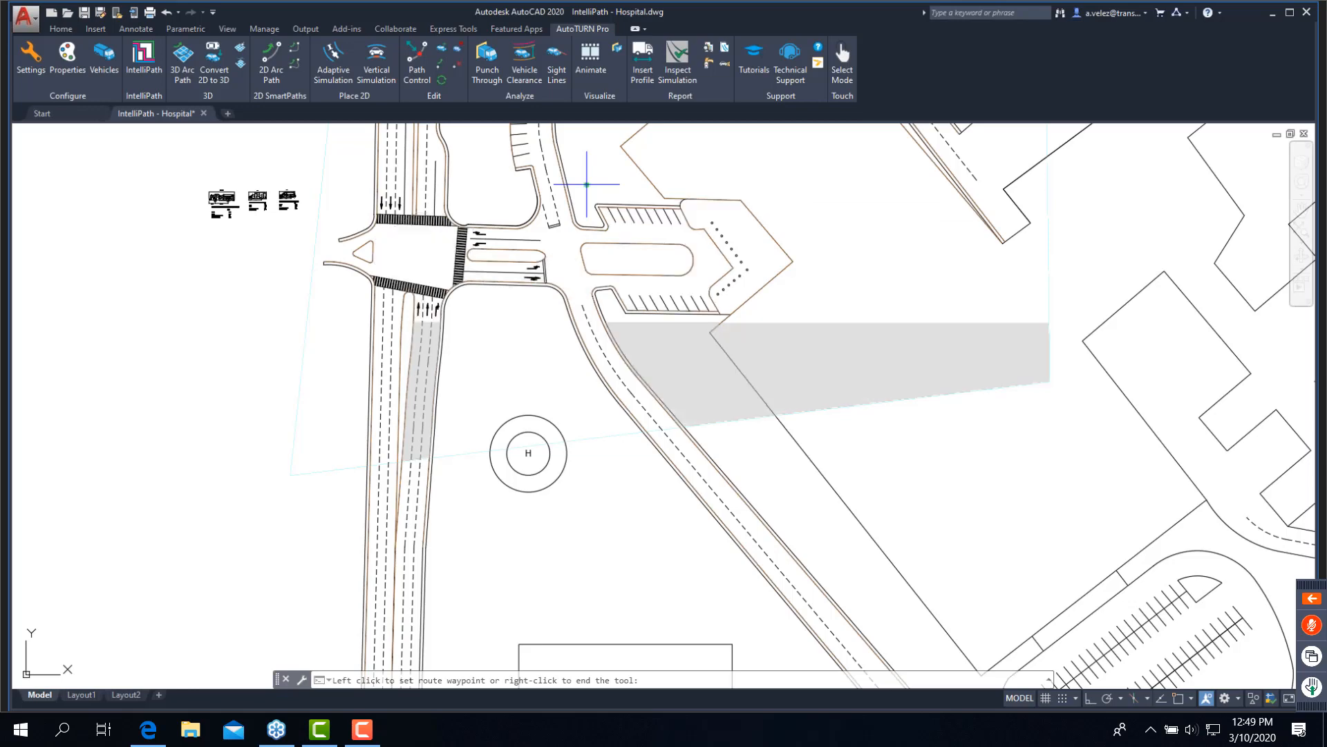
middle_click_drag(587, 185, 541, 382)
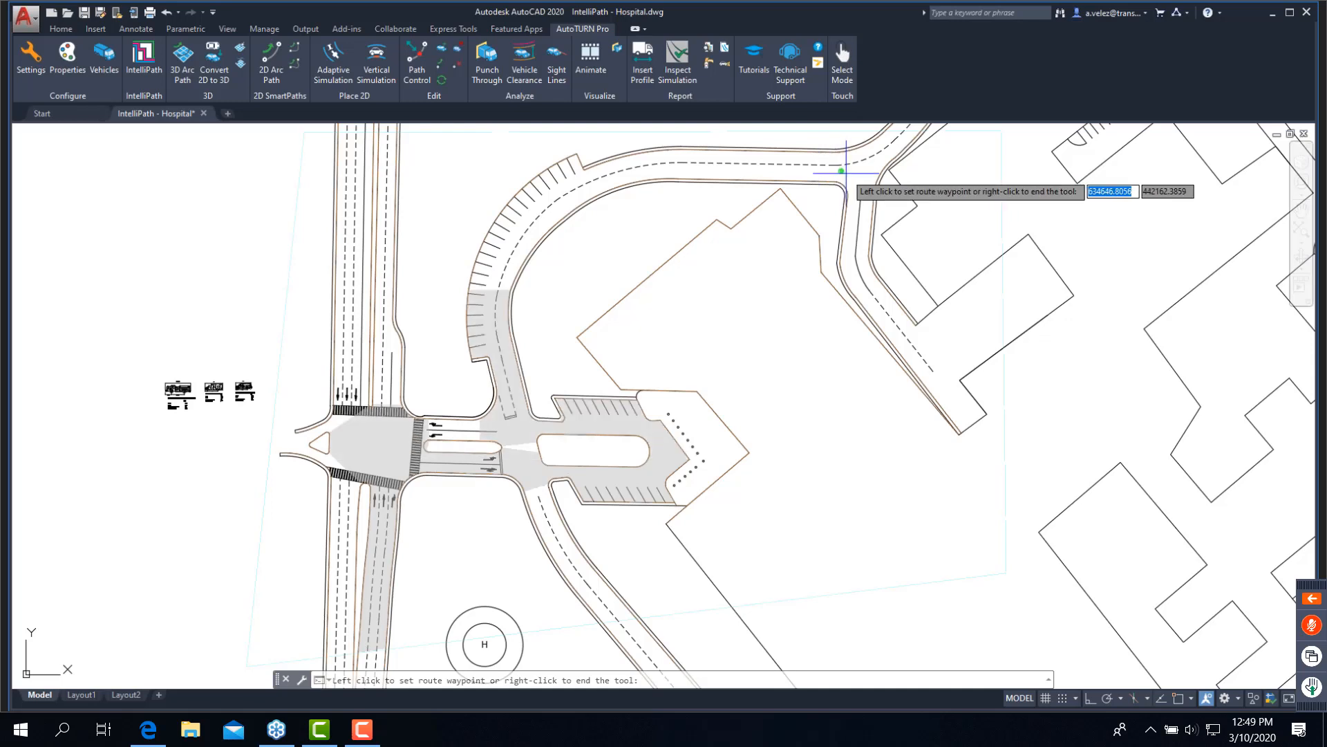
key("Escape")
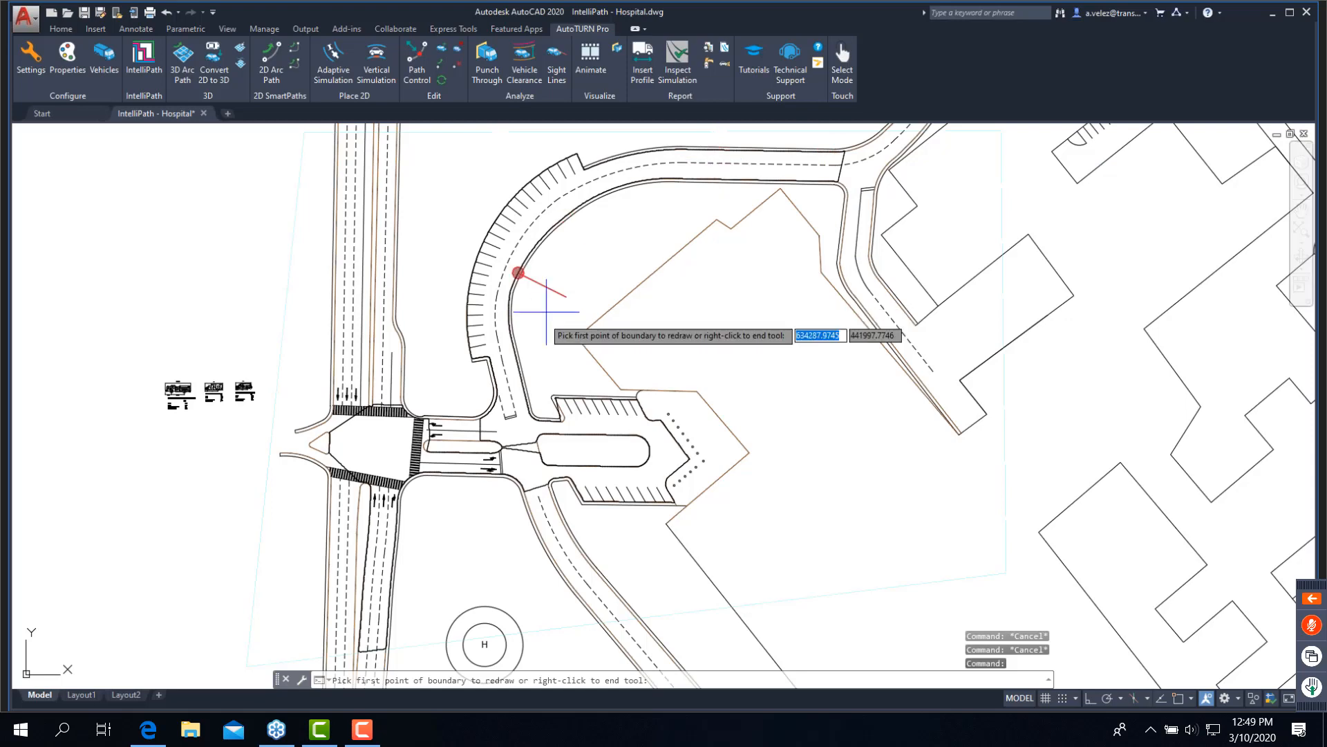
- Redraw the route boundary along the northbound approach's median with Pick Element, using the dashed line beside the right-turn lane
mouse_move(447, 415)
middle_mouse_down()
mouse_move(503, 293)
mouse_move(430, 414)
middle_mouse_up()
scroll(464, 414, "up", 2)
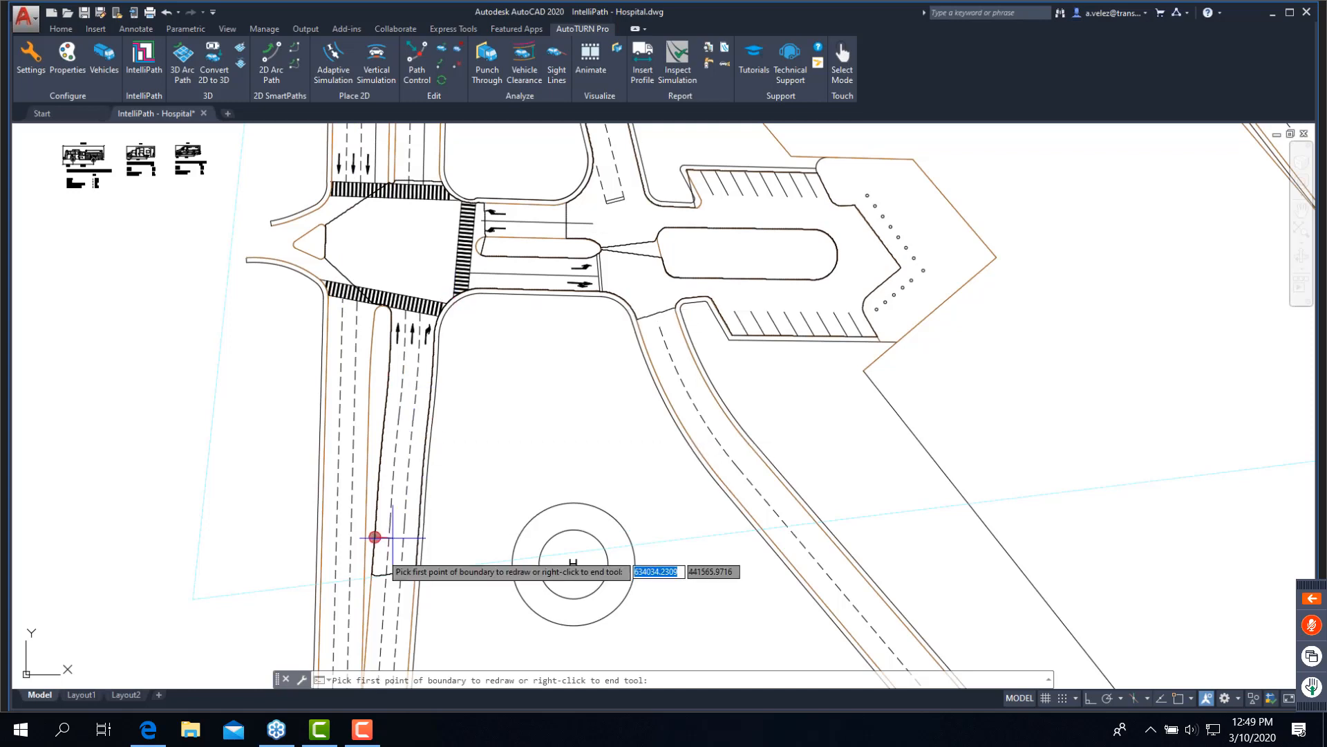
right_click(371, 575)
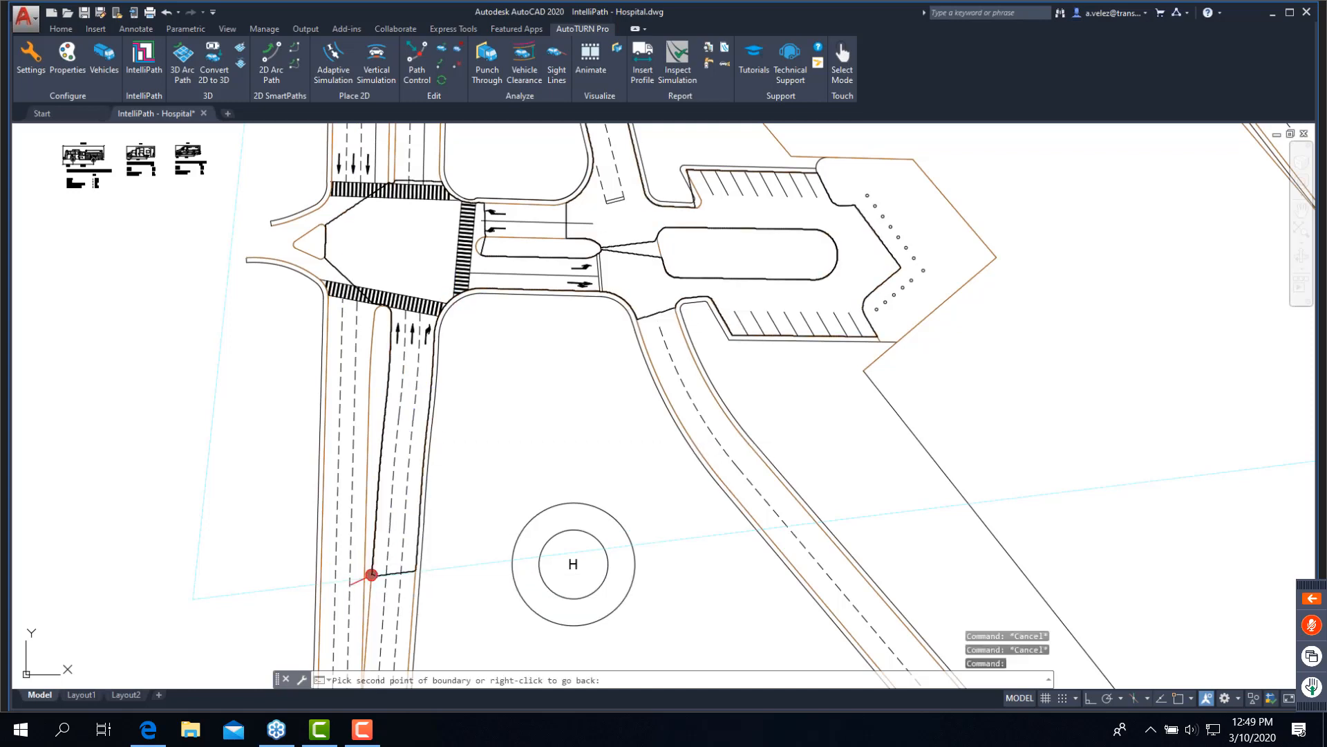
left_click(384, 304)
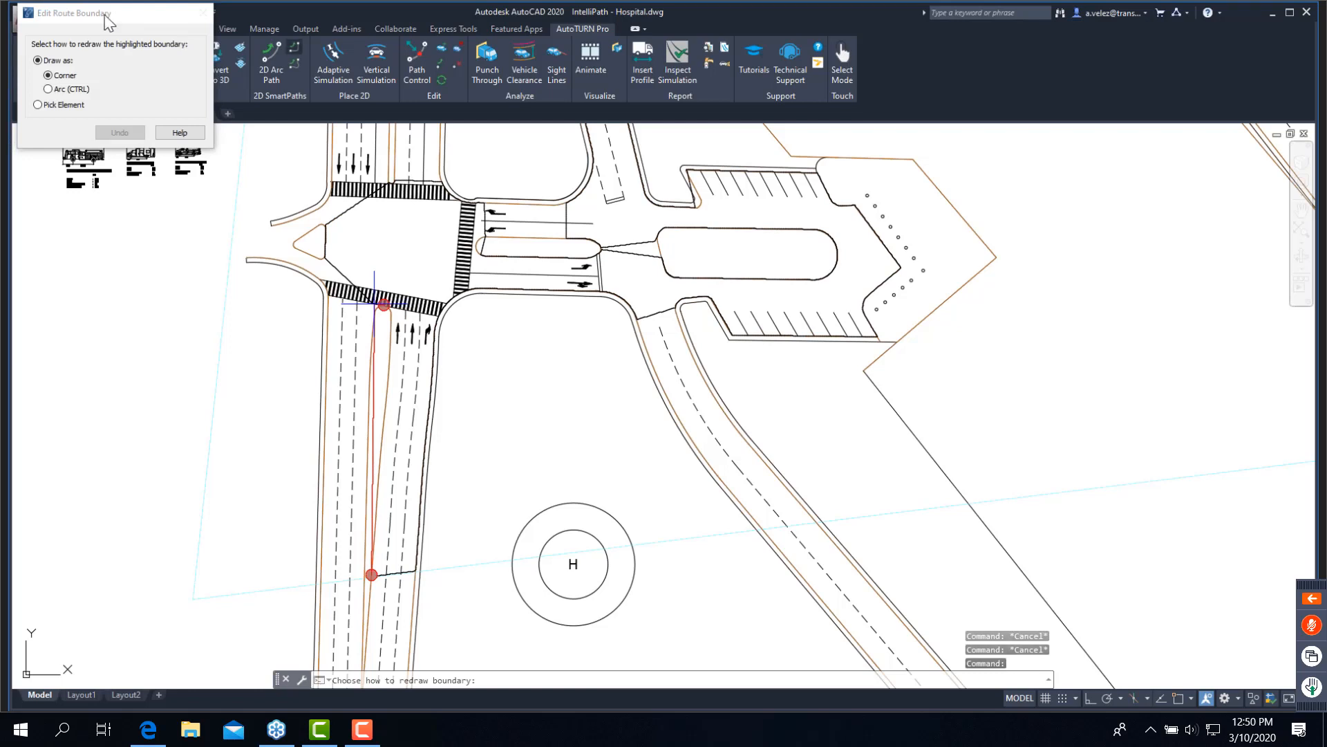
left_click_drag(107, 23, 264, 169)
left_click(207, 220)
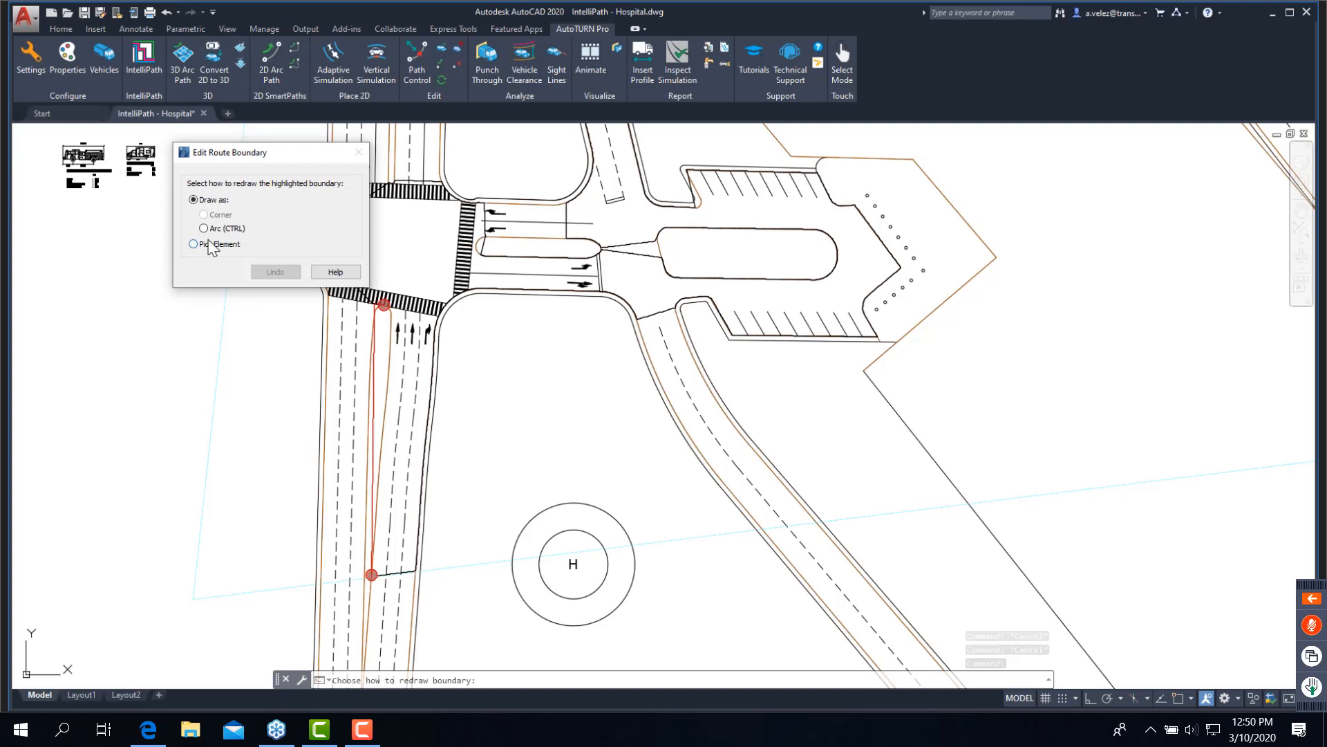
left_click(209, 243)
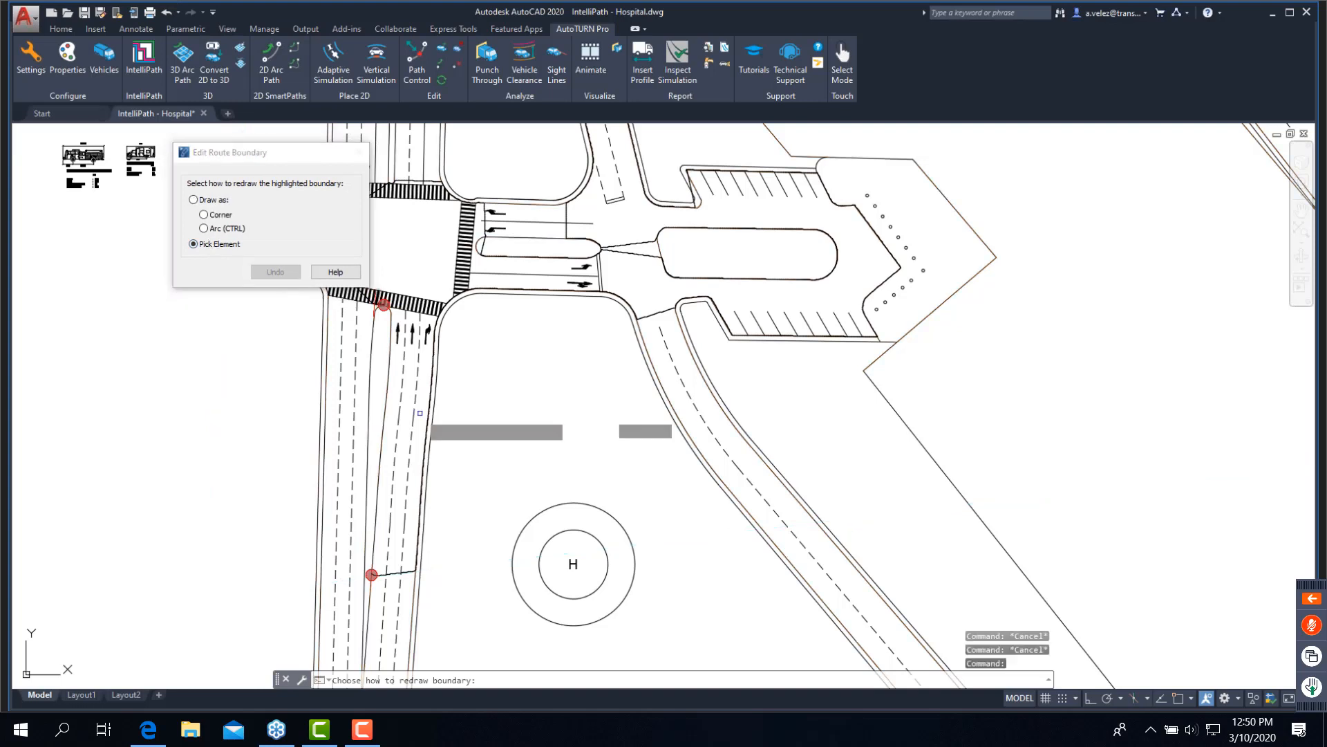
left_click(417, 422)
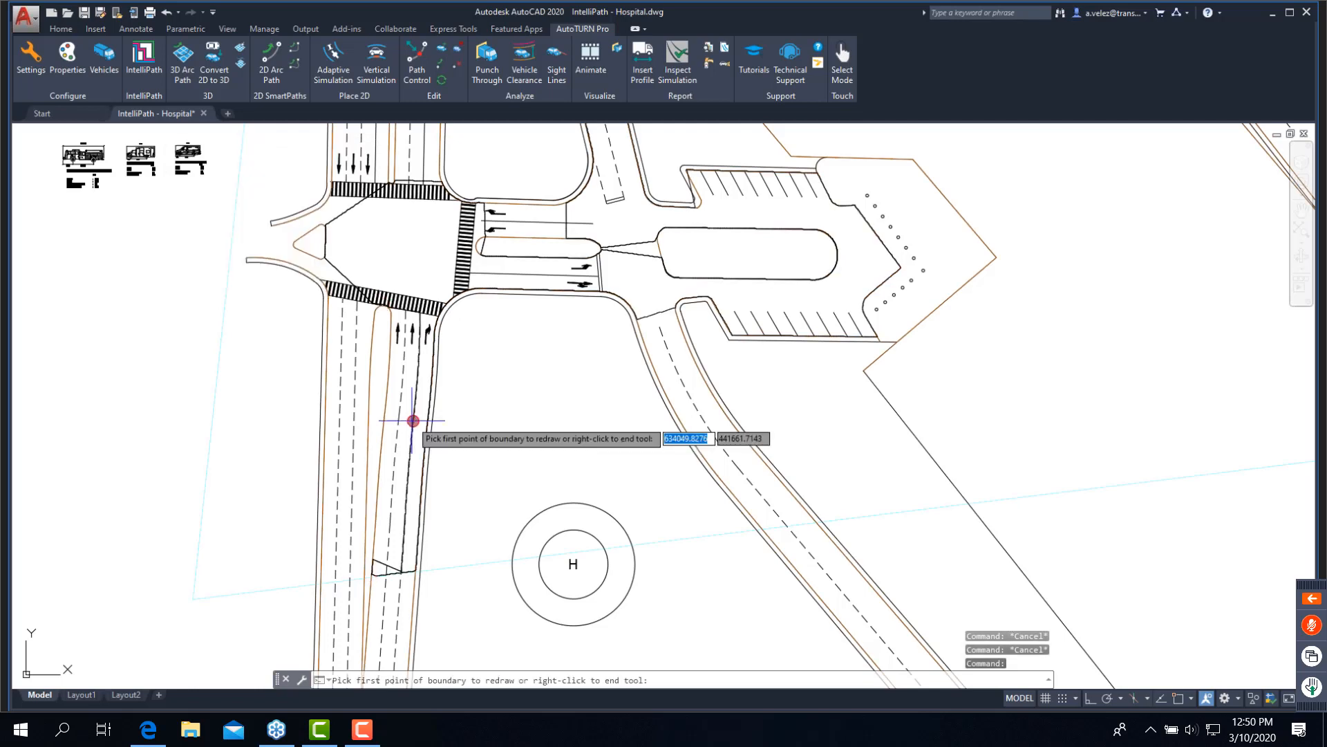
middle_click_drag(421, 325, 403, 396)
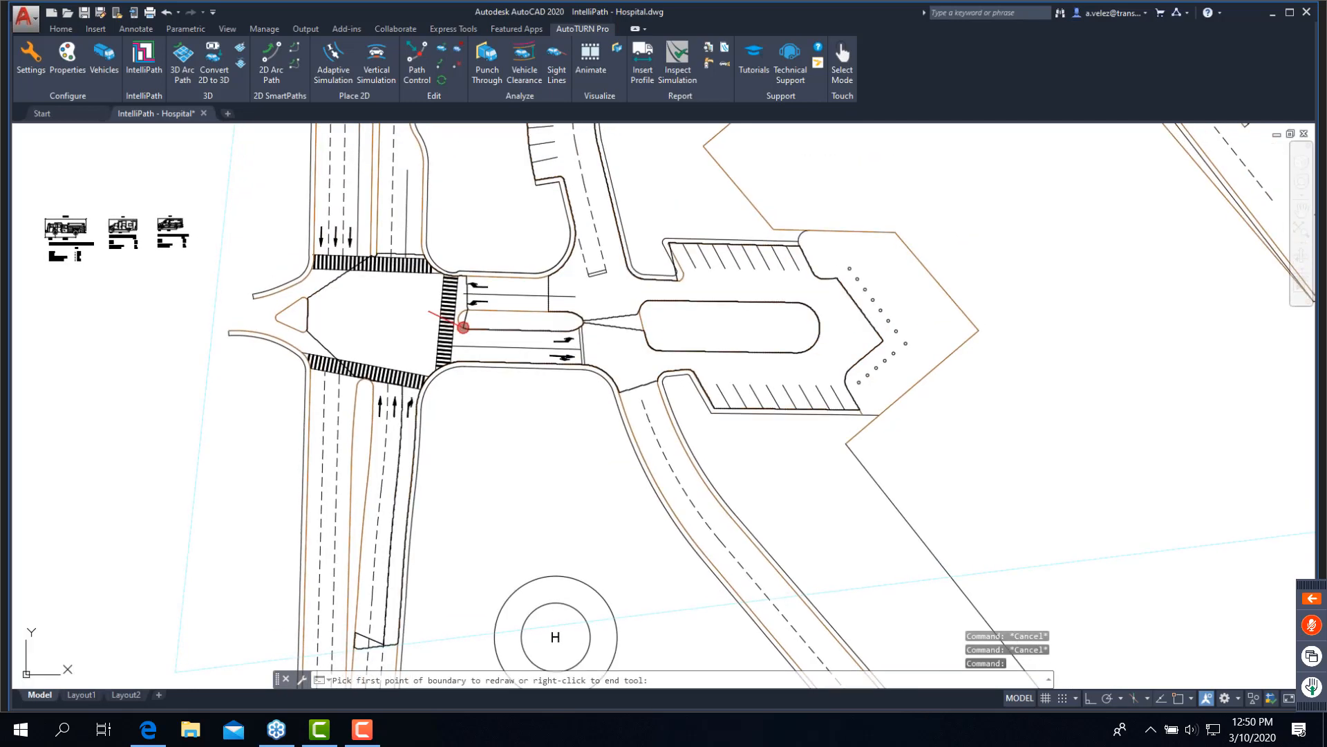
scroll(481, 341, "up", 4)
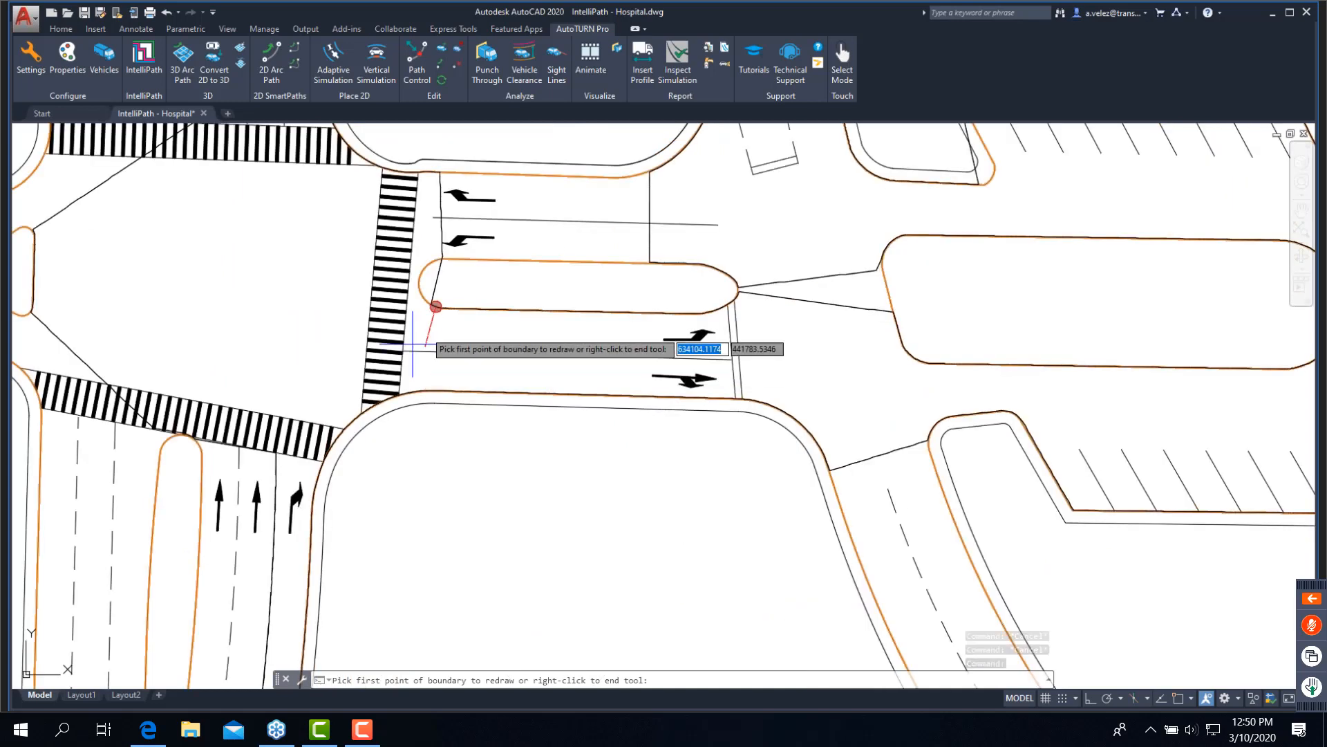
left_click(432, 304)
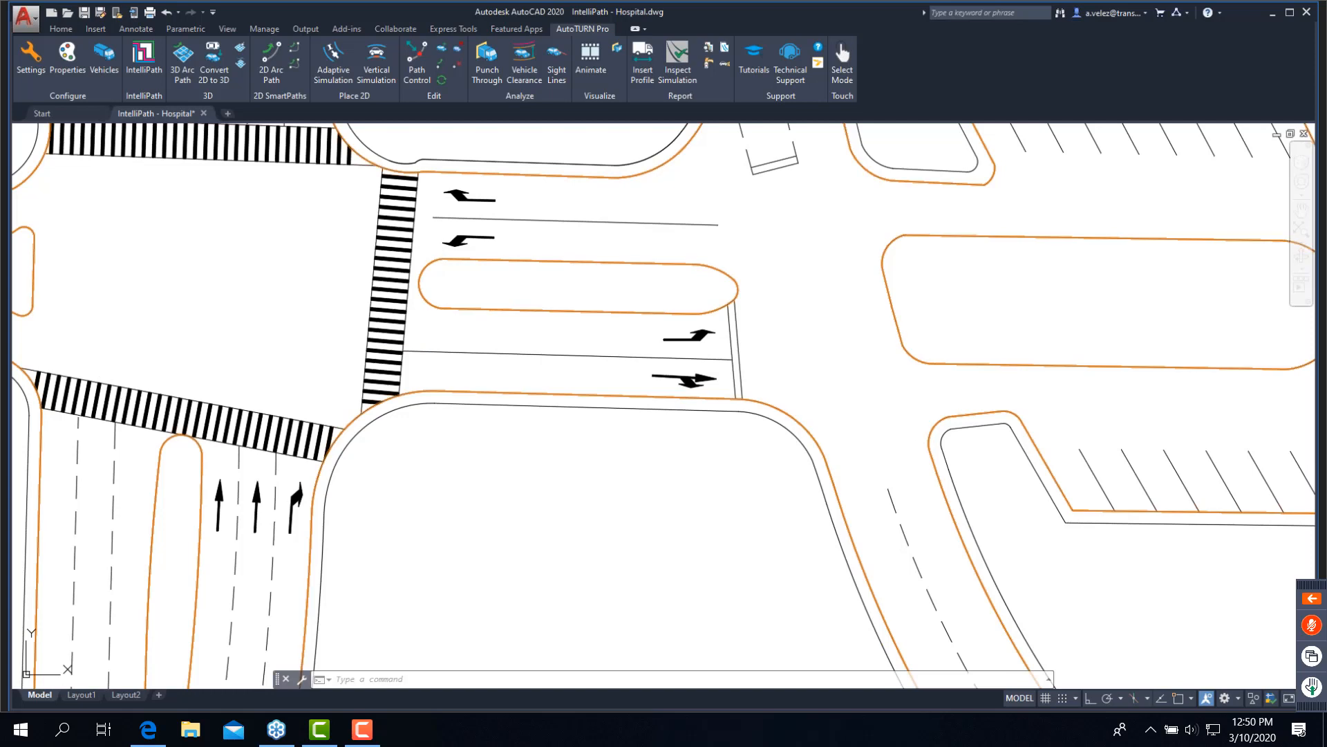
left_click(738, 297)
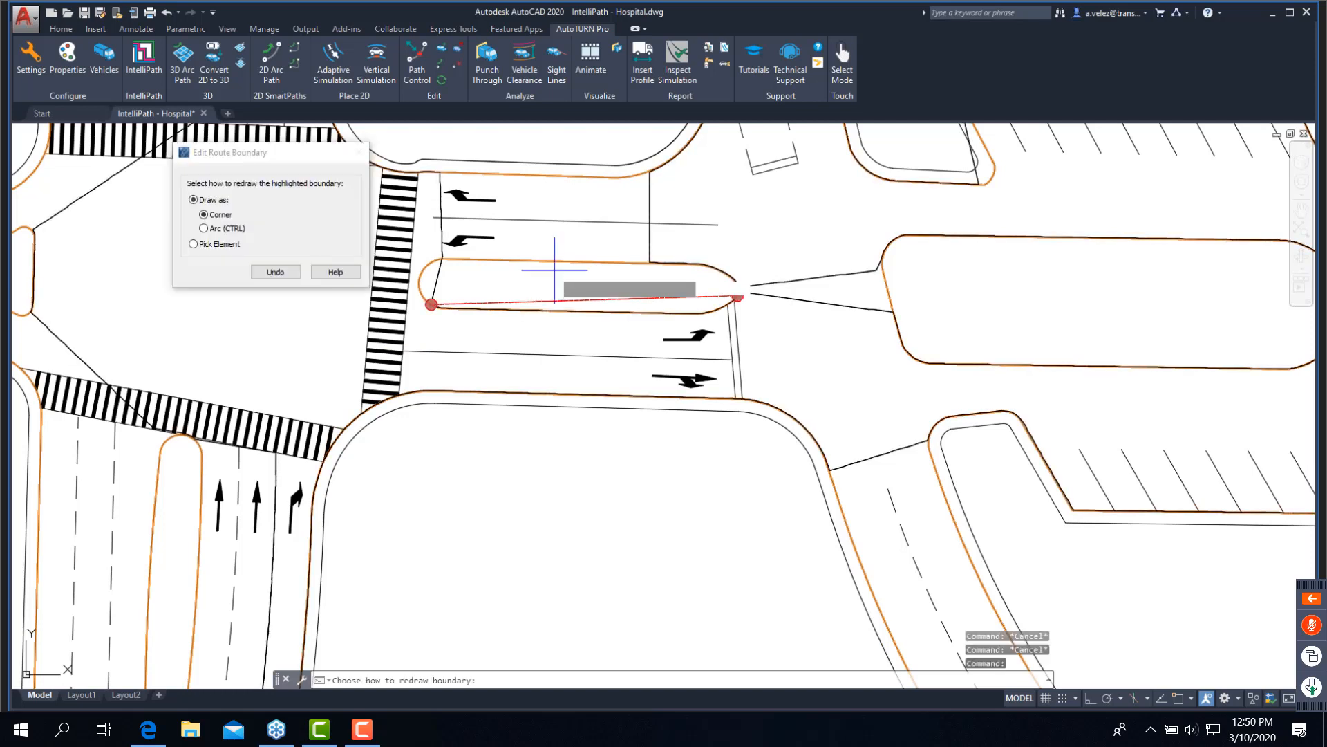
left_click(194, 245)
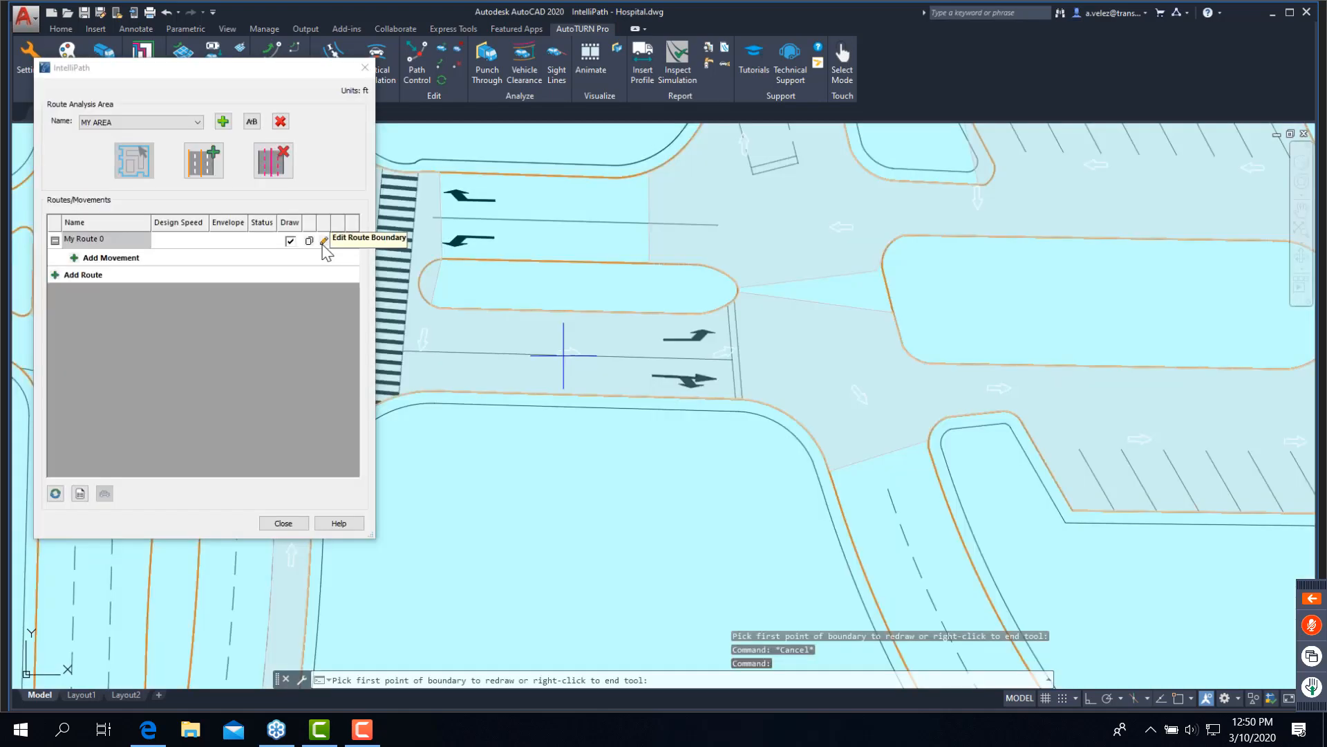
left_click(325, 243)
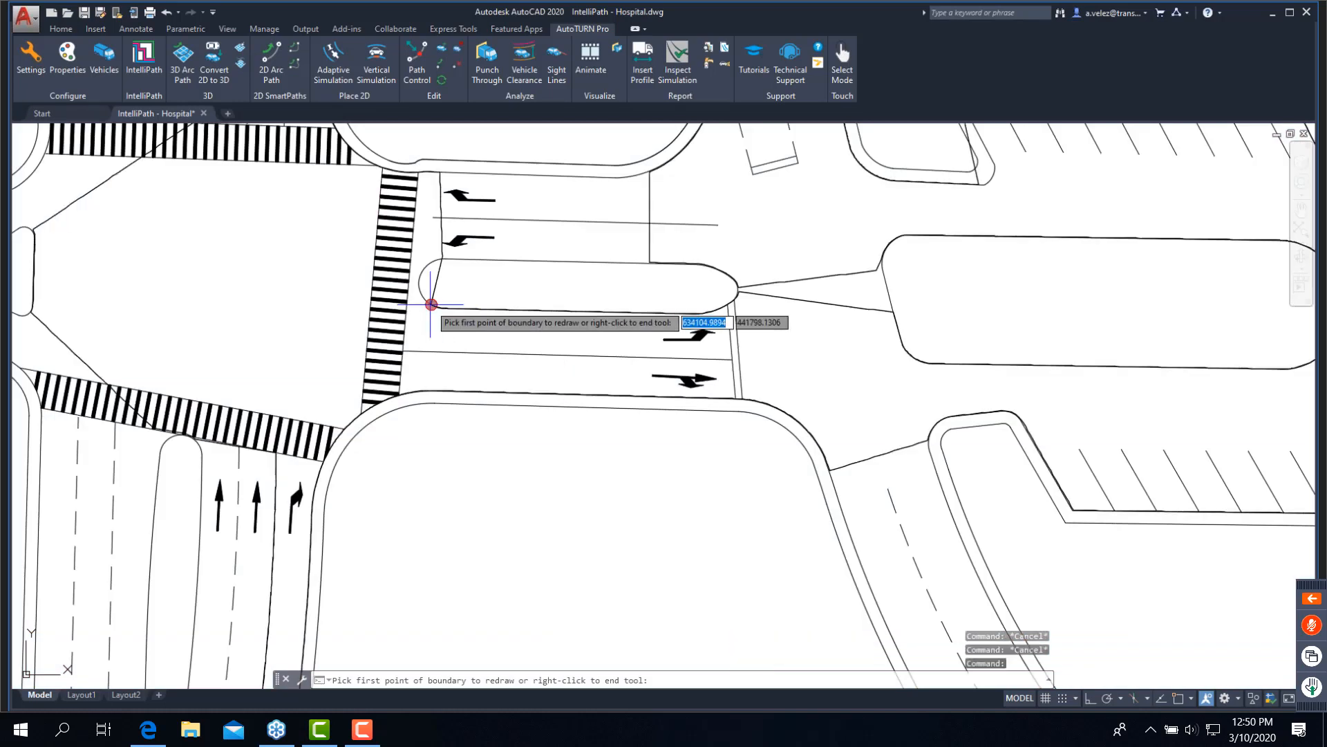
- Redraw the route boundary along the entrance median's southern edge with Pick Element, using the line between the two inbound lanes
left_click(431, 304)
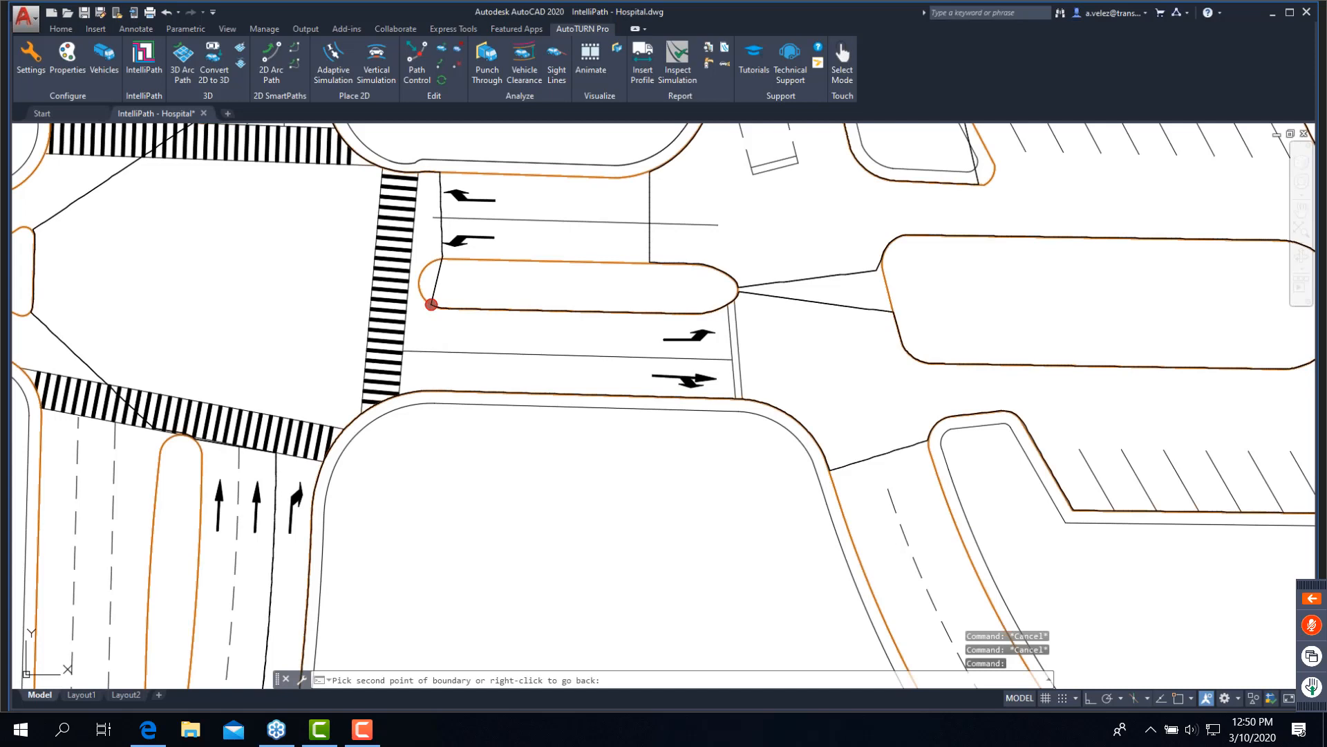
left_click(738, 295)
left_click(218, 244)
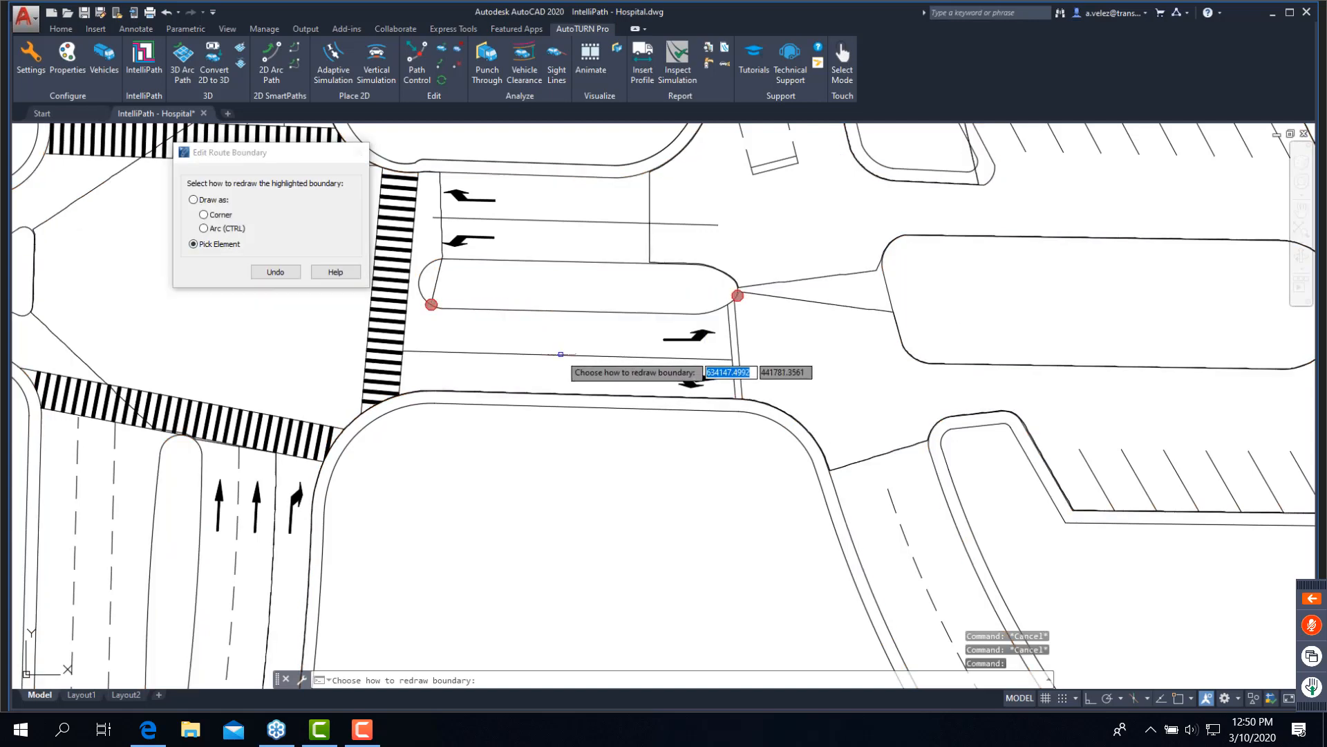
left_click(561, 354)
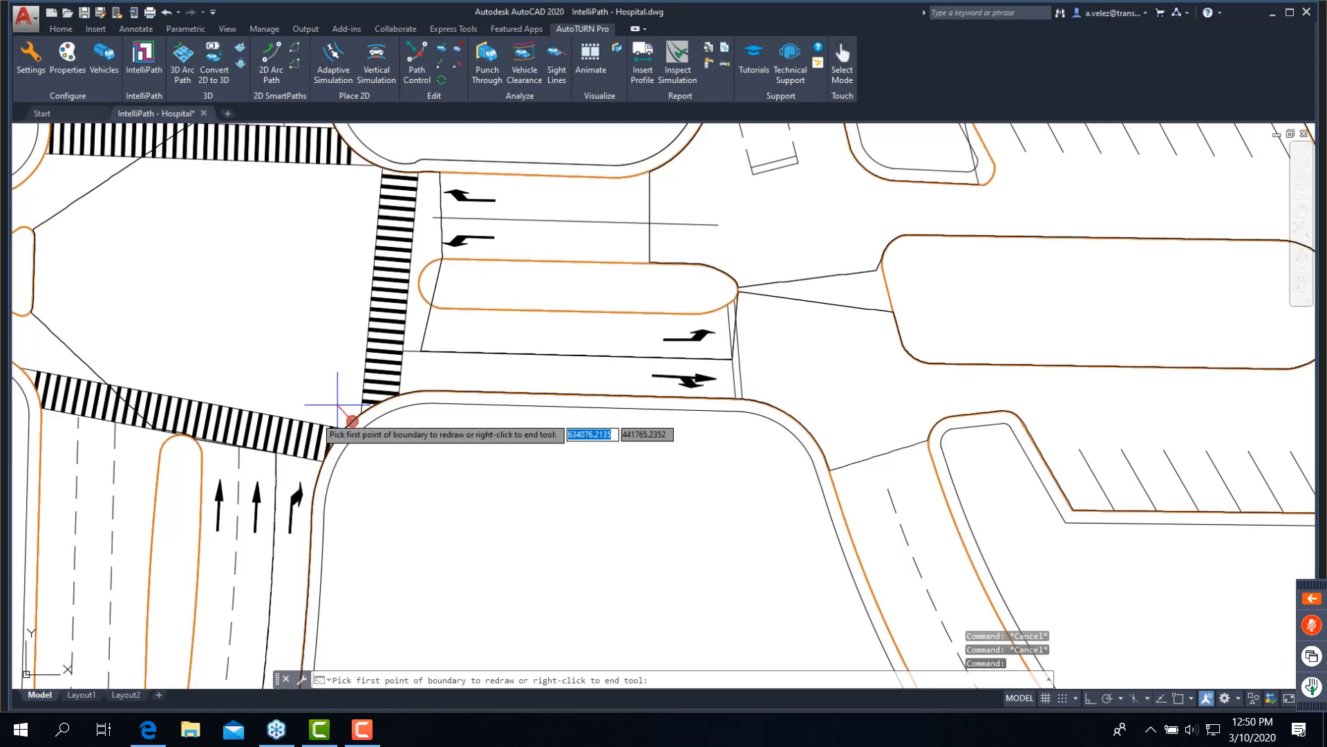
left_click(275, 454)
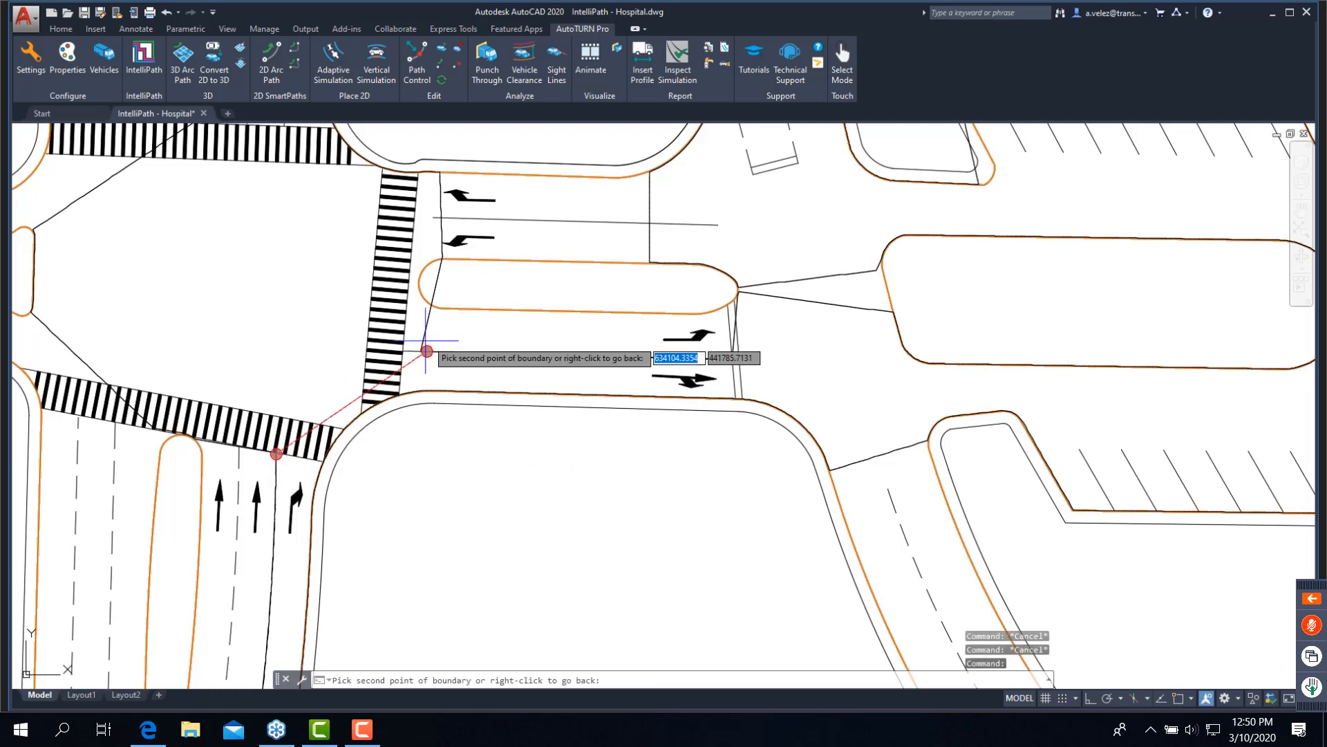
left_click(427, 351)
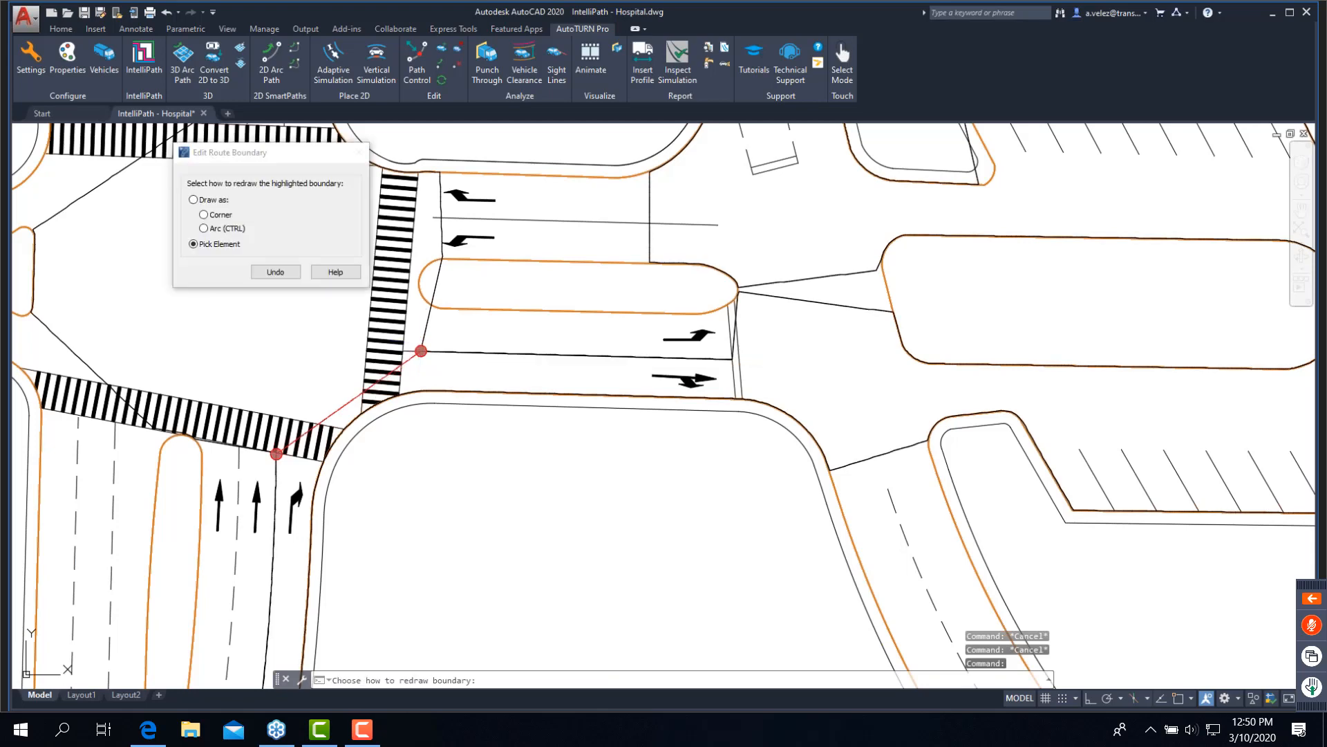
left_click(205, 215)
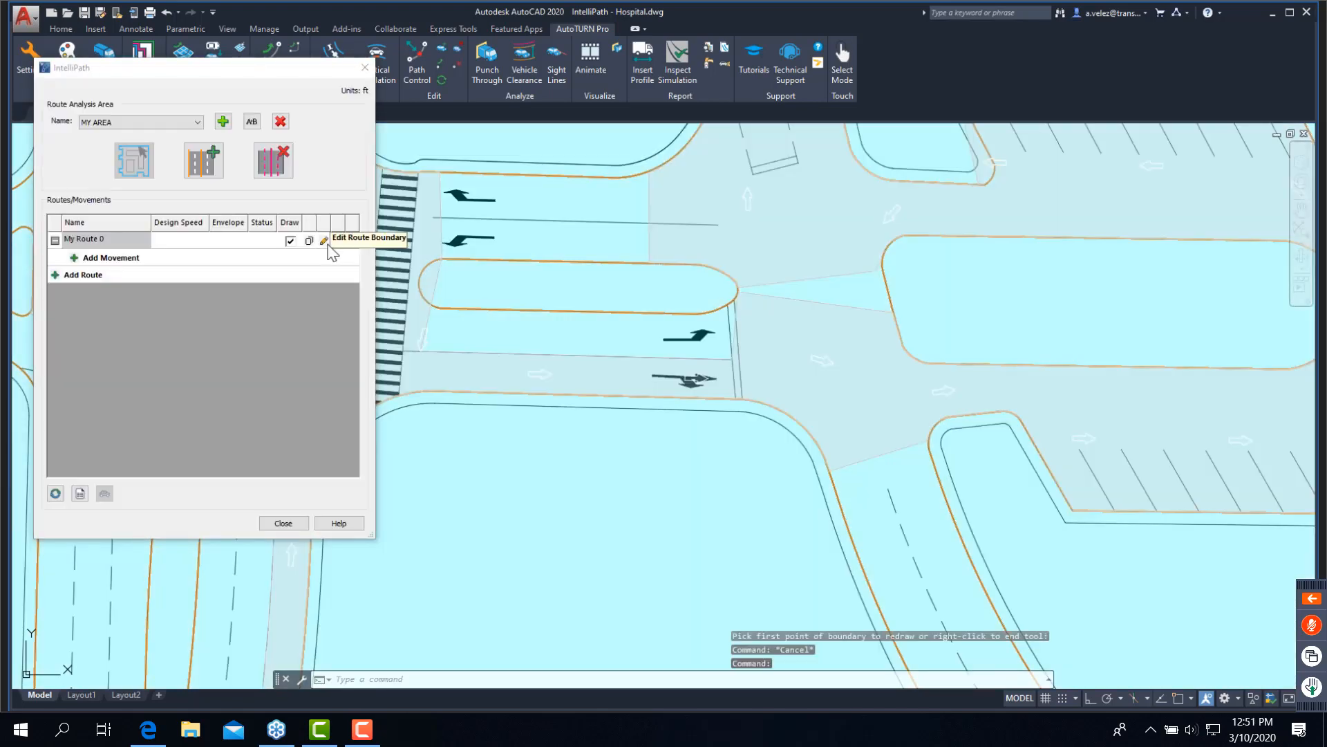
- Edit My Route 0's boundary, redrawing the section between the right-turn lane line and the inbound lane line as an arc across the crosswalks
left_click(324, 241)
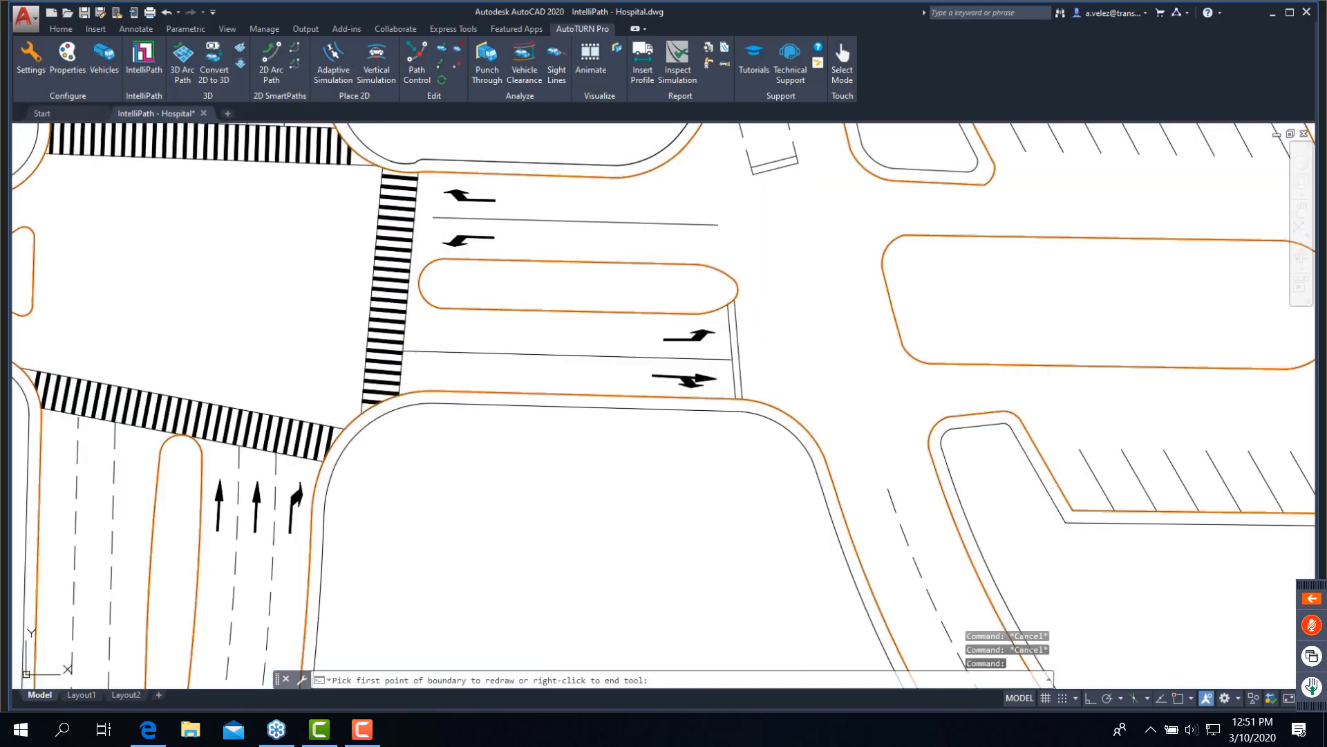
left_click(424, 351)
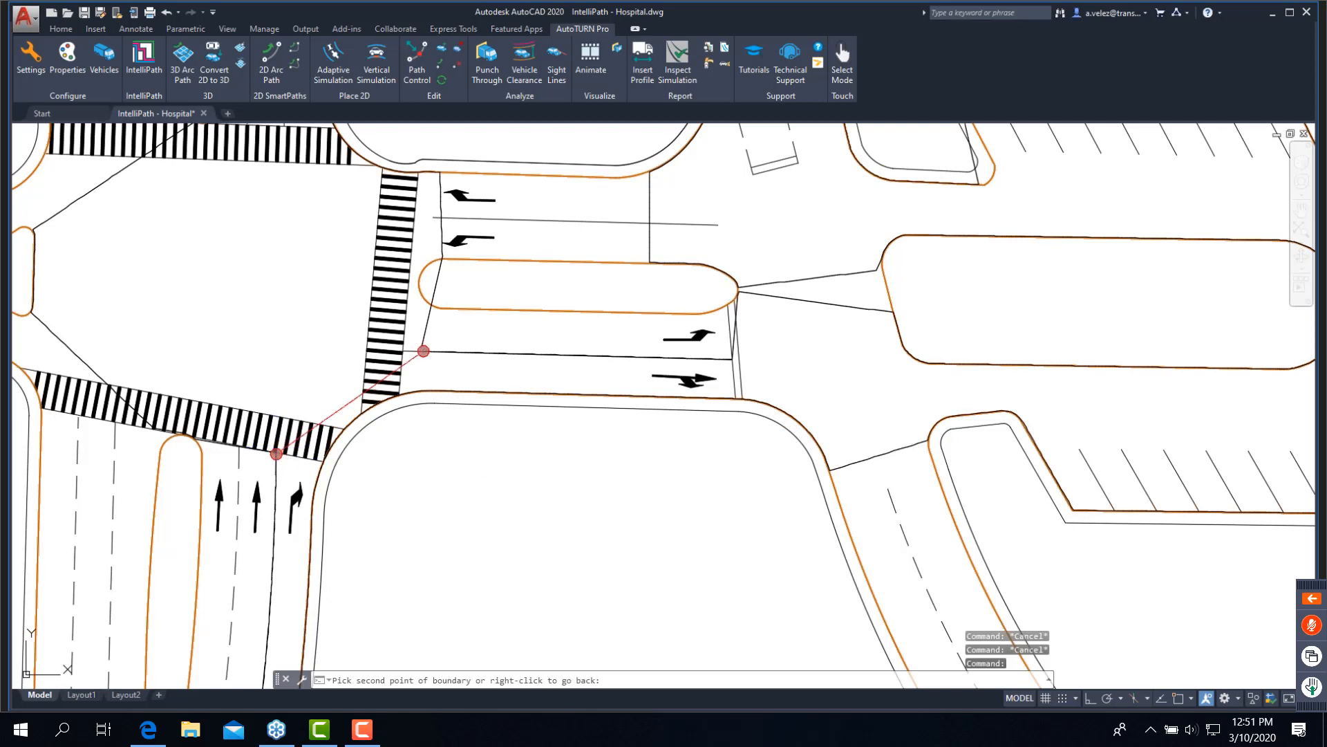
left_click(276, 454)
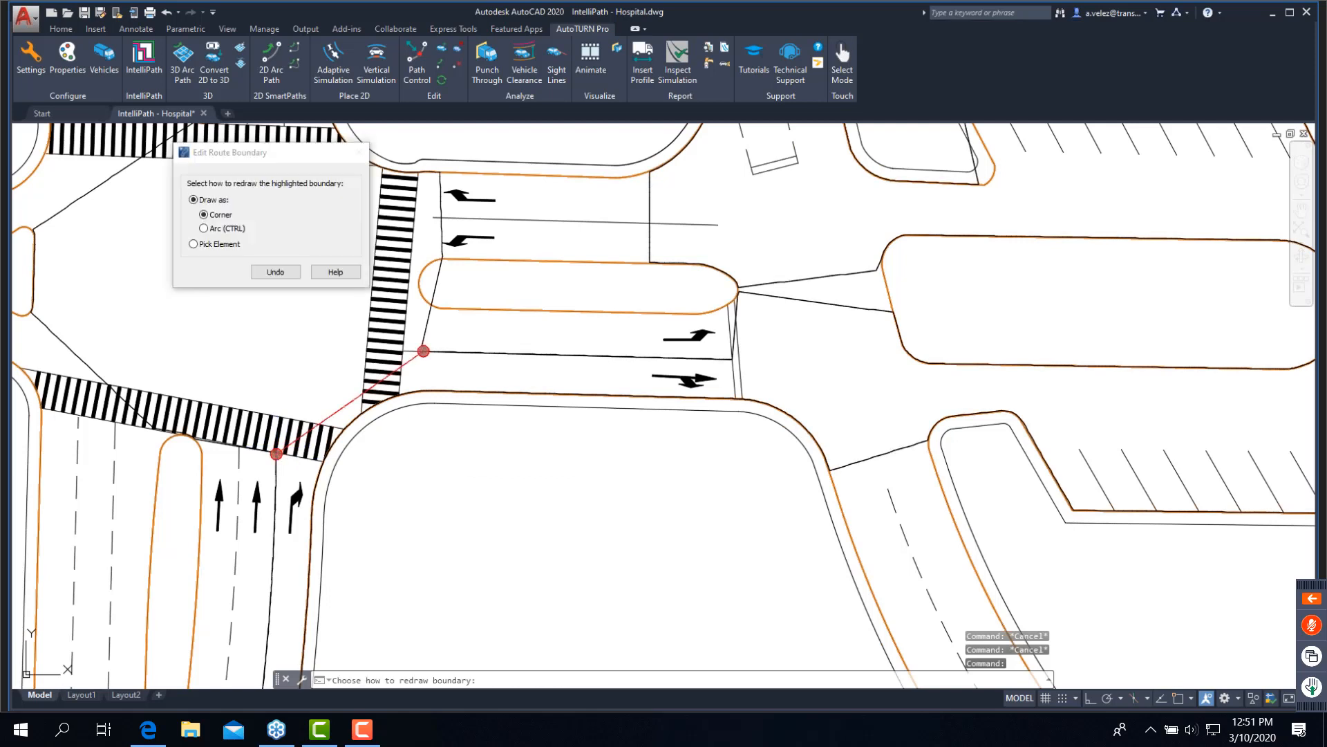
left_click(216, 229)
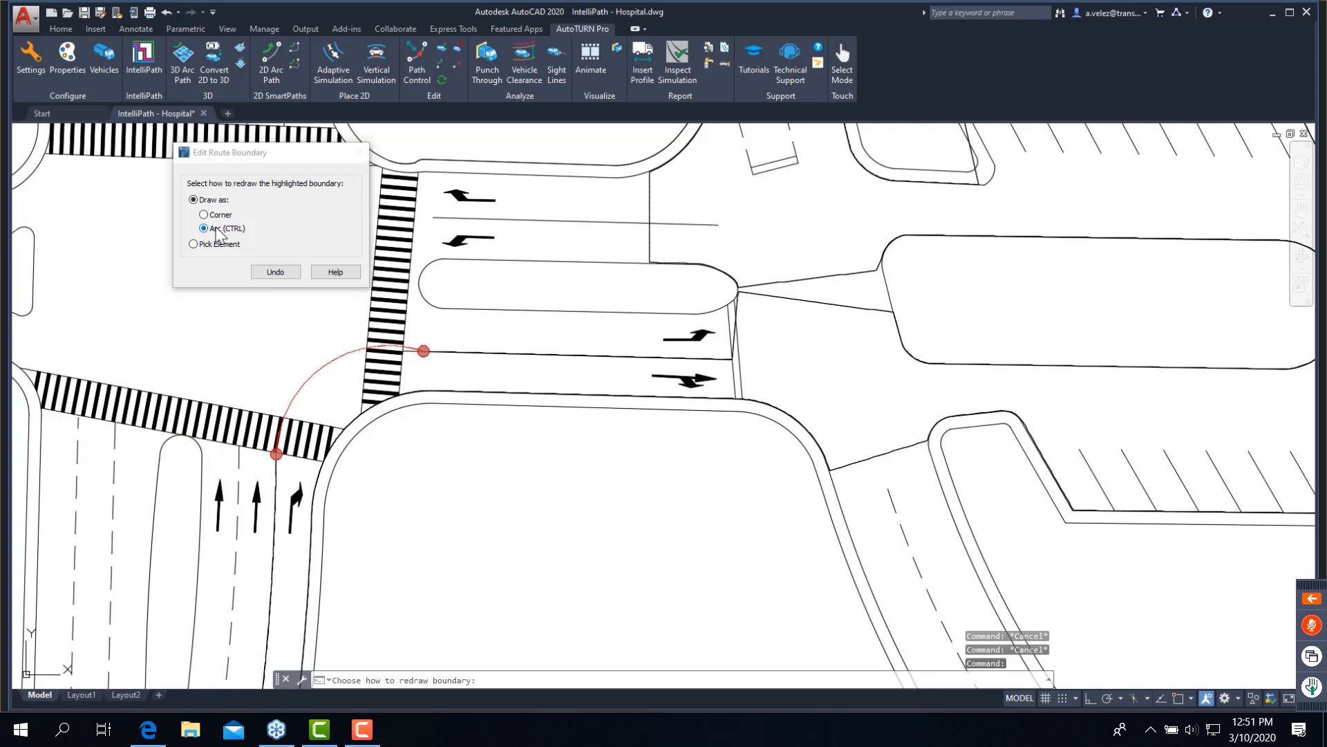
left_click(305, 360)
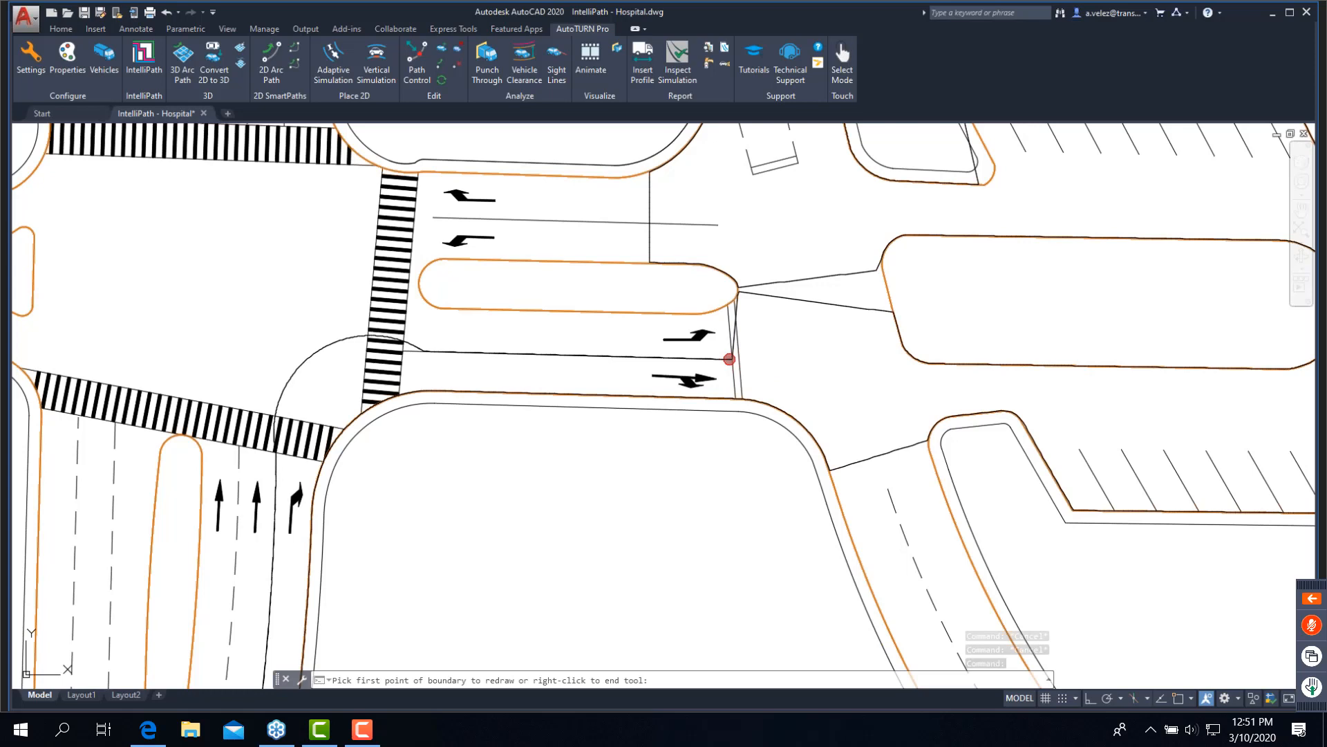
- Redraw the boundary from the inbound lane line to the drop-off island's southern edge, and from the south curb across the southeast drive's mouth
left_click(729, 358)
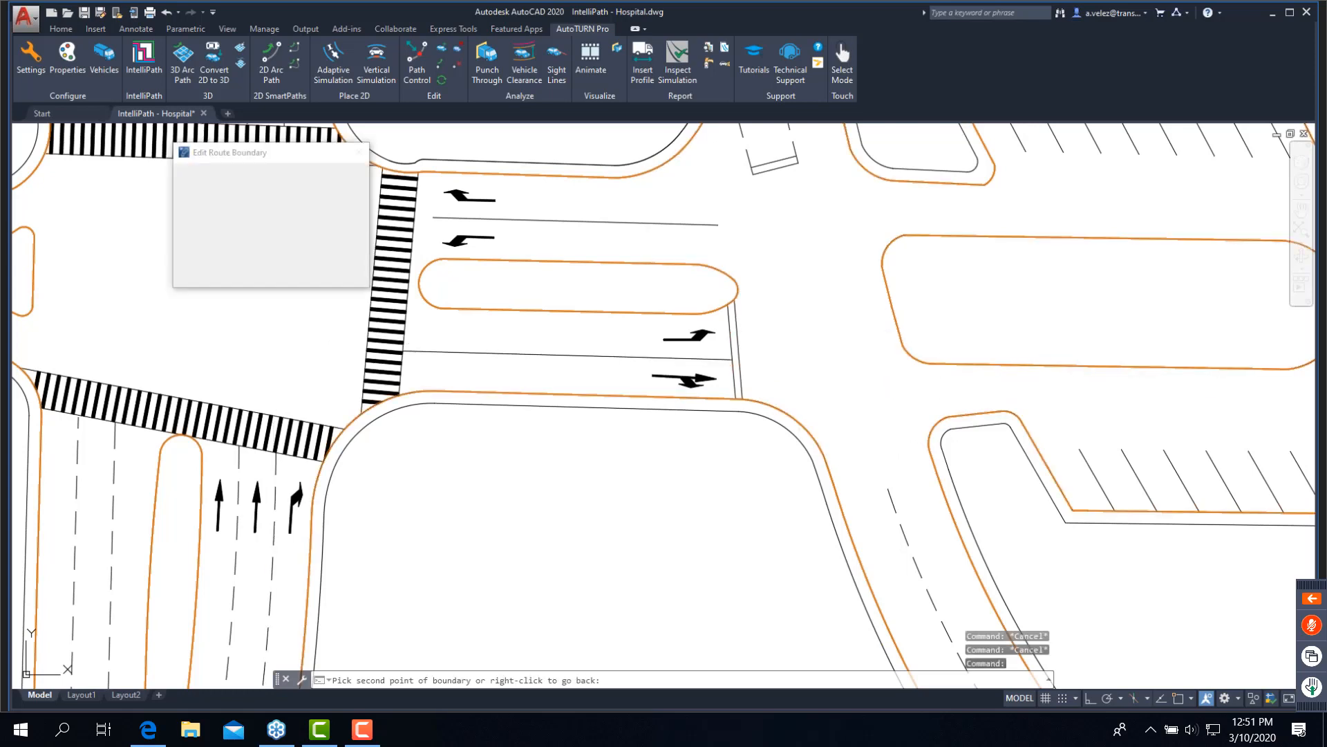
left_click(890, 363)
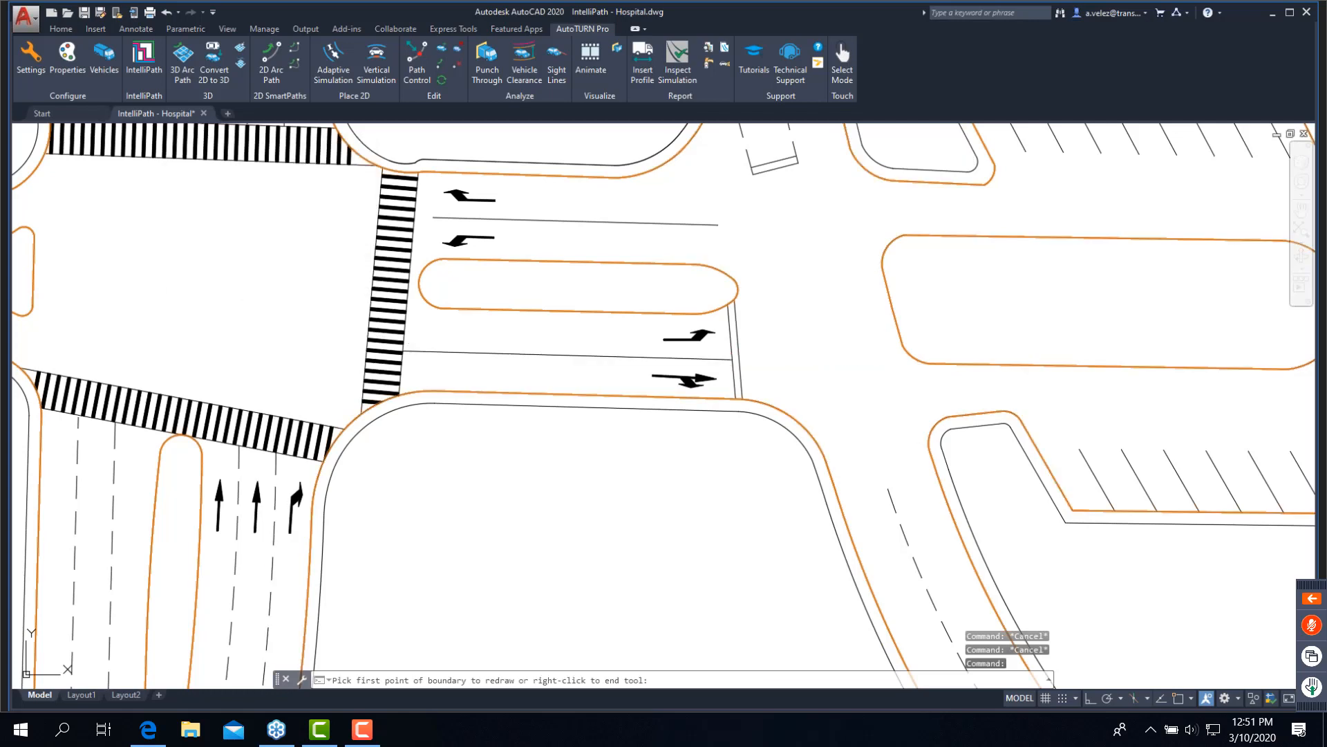
left_click(747, 398)
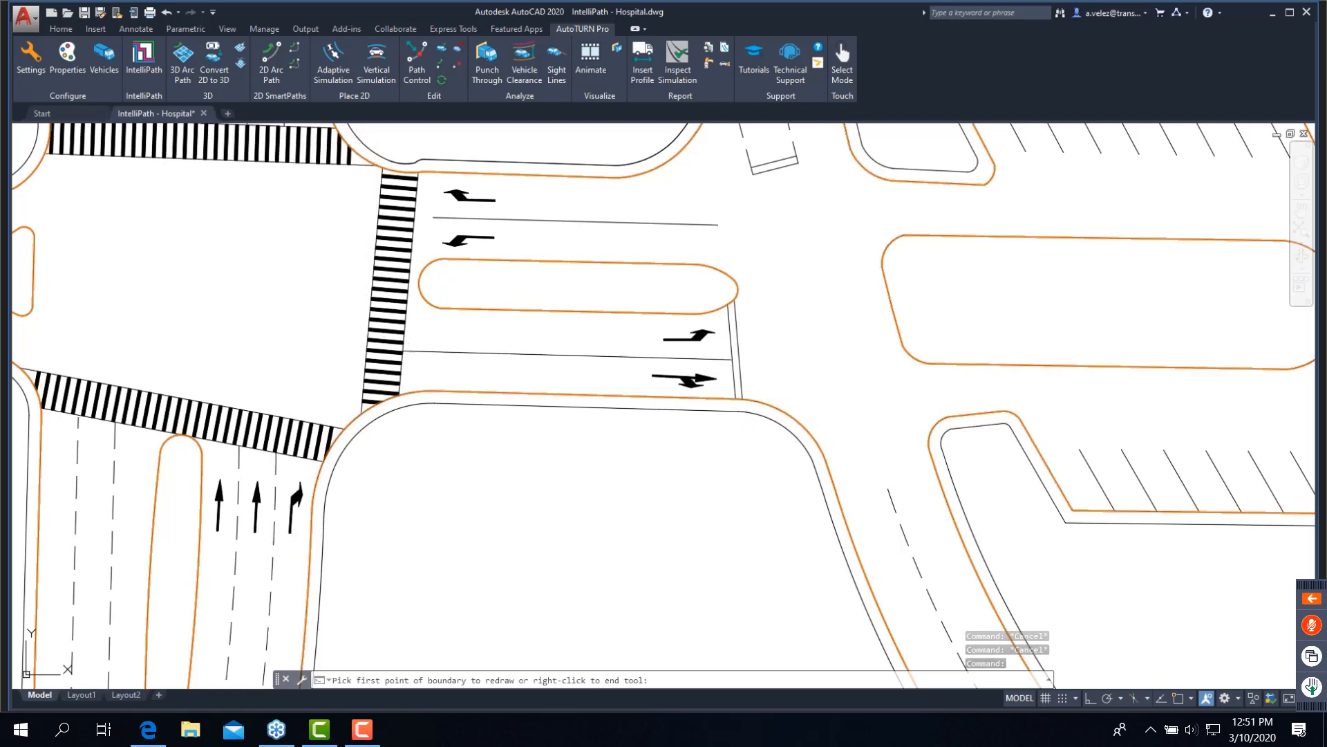
left_click(997, 411)
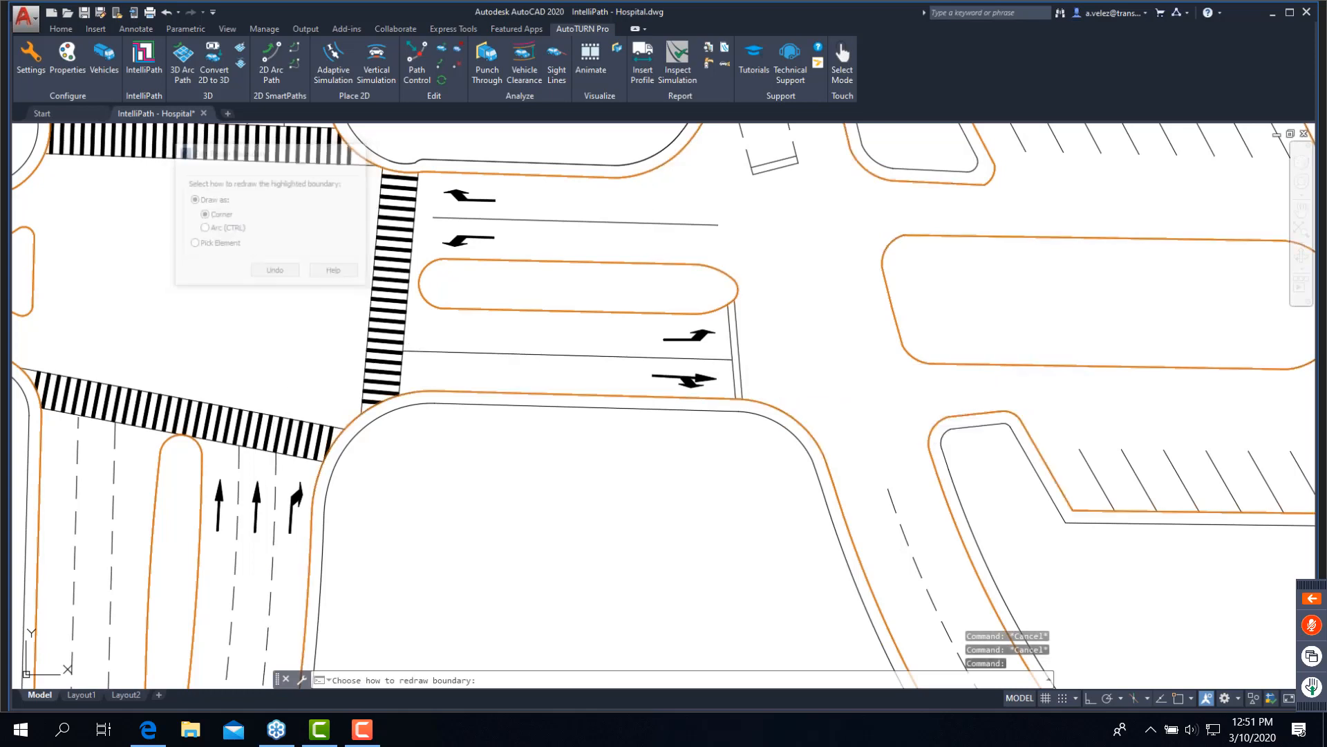
left_click(1016, 414)
- Redraw the route boundary as a corner along the front of the angled parking bays southeast of the drop-off island
left_click(1016, 415)
middle_click_drag(974, 403, 682, 417)
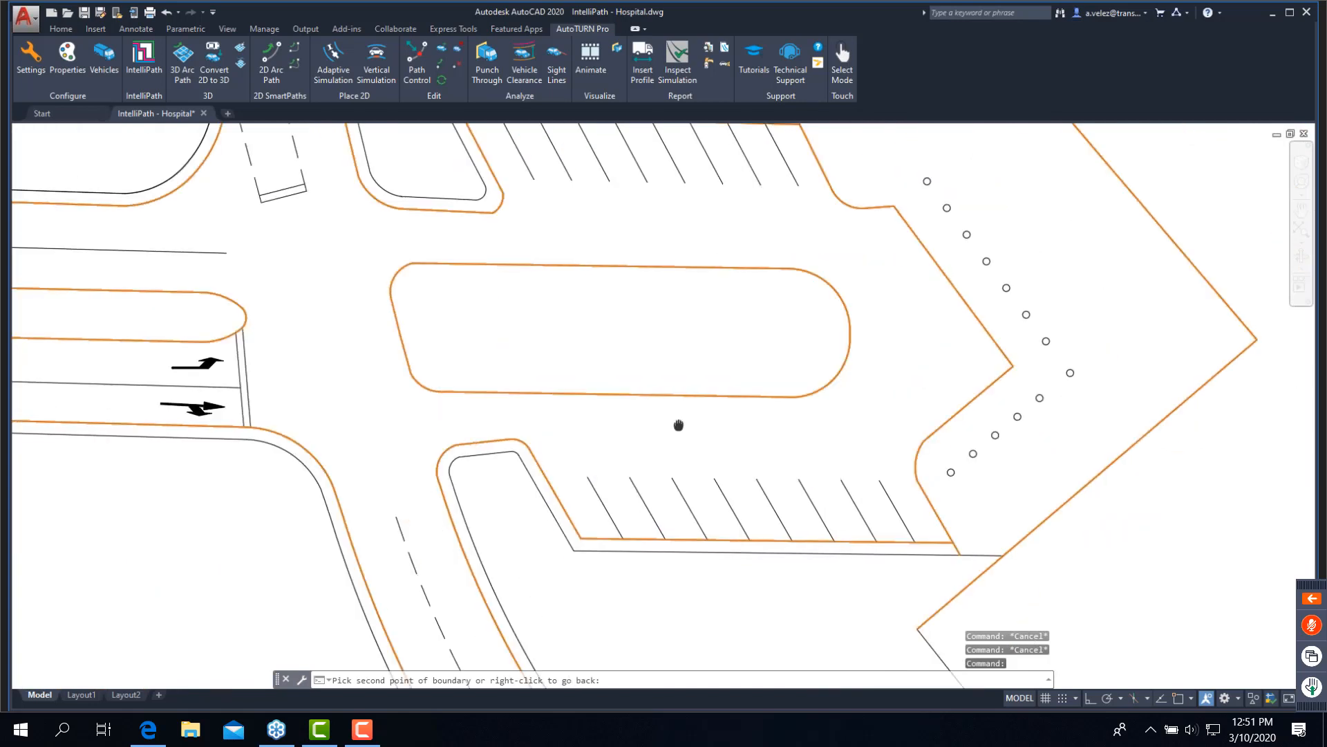
left_click(901, 443)
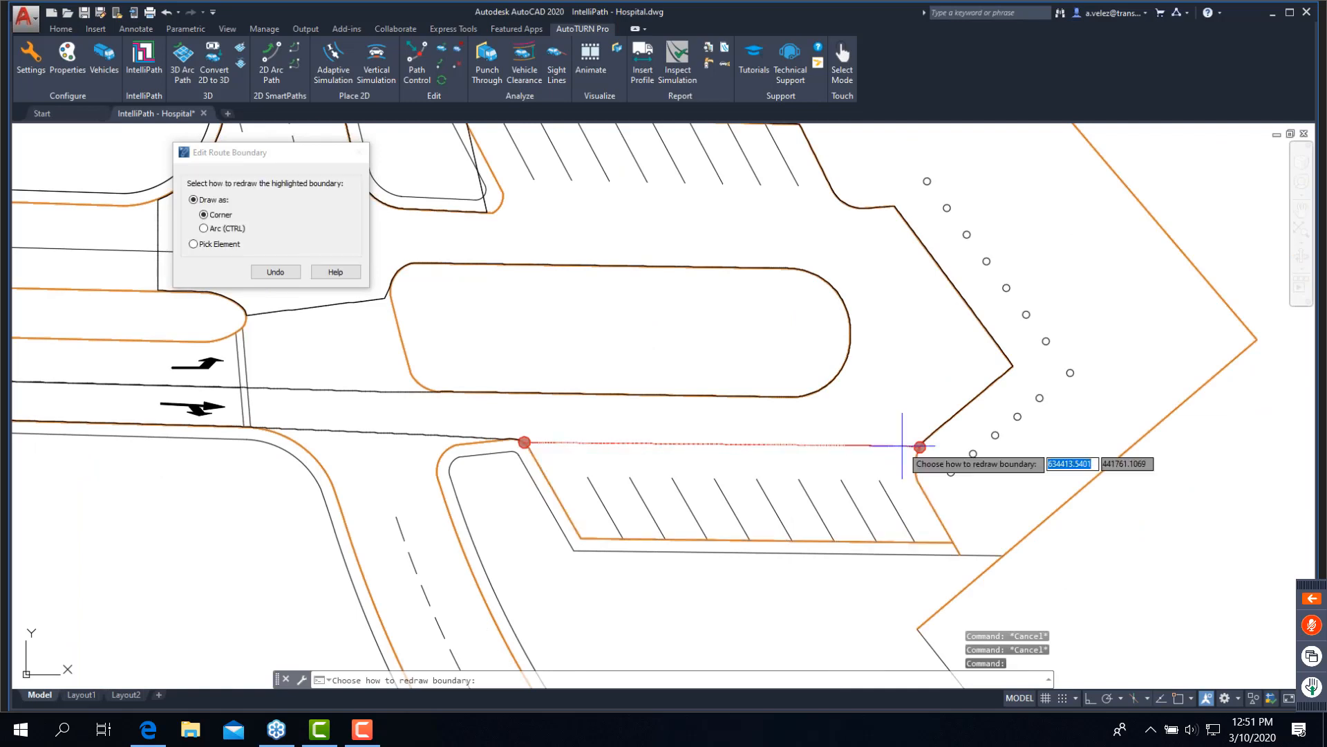
left_click(902, 445)
- Redraw the route boundary as a corner along the open ends of the angled parking bays north of the drop-off island
middle_click_drag(838, 233, 954, 403)
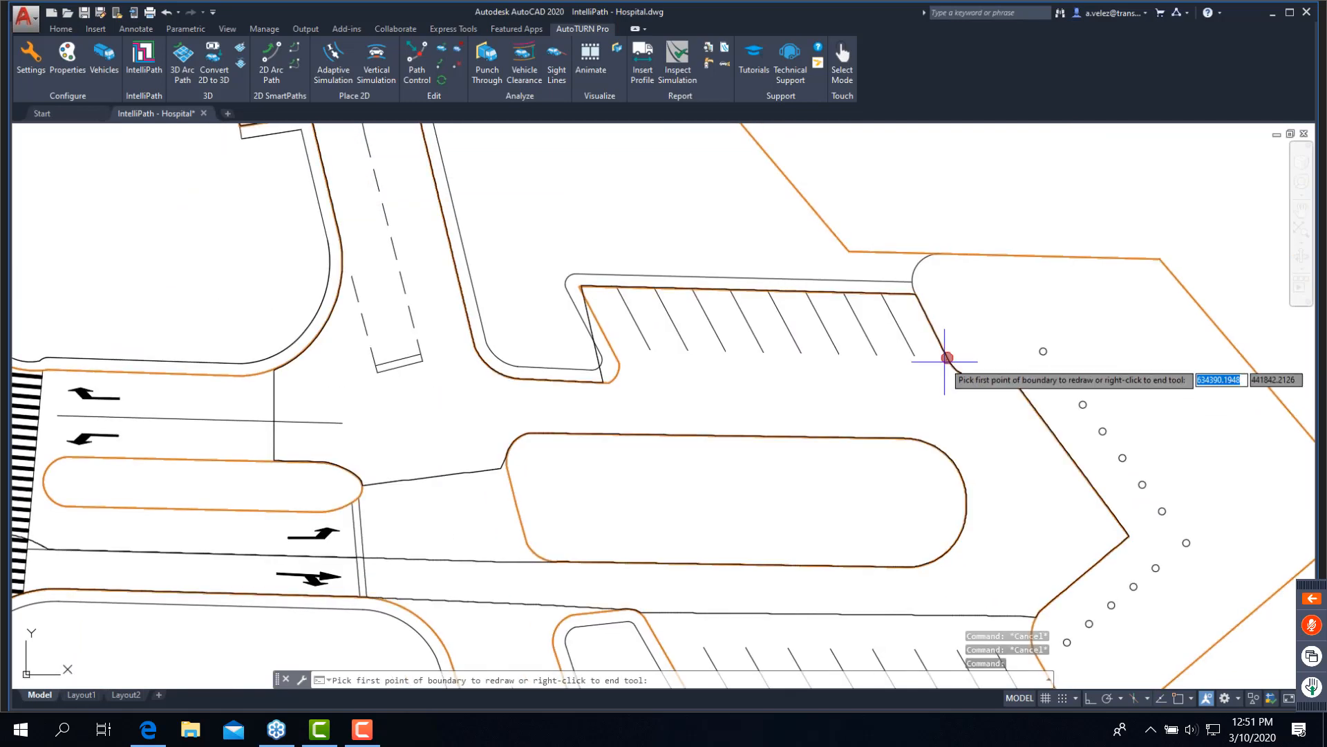
left_click(955, 373)
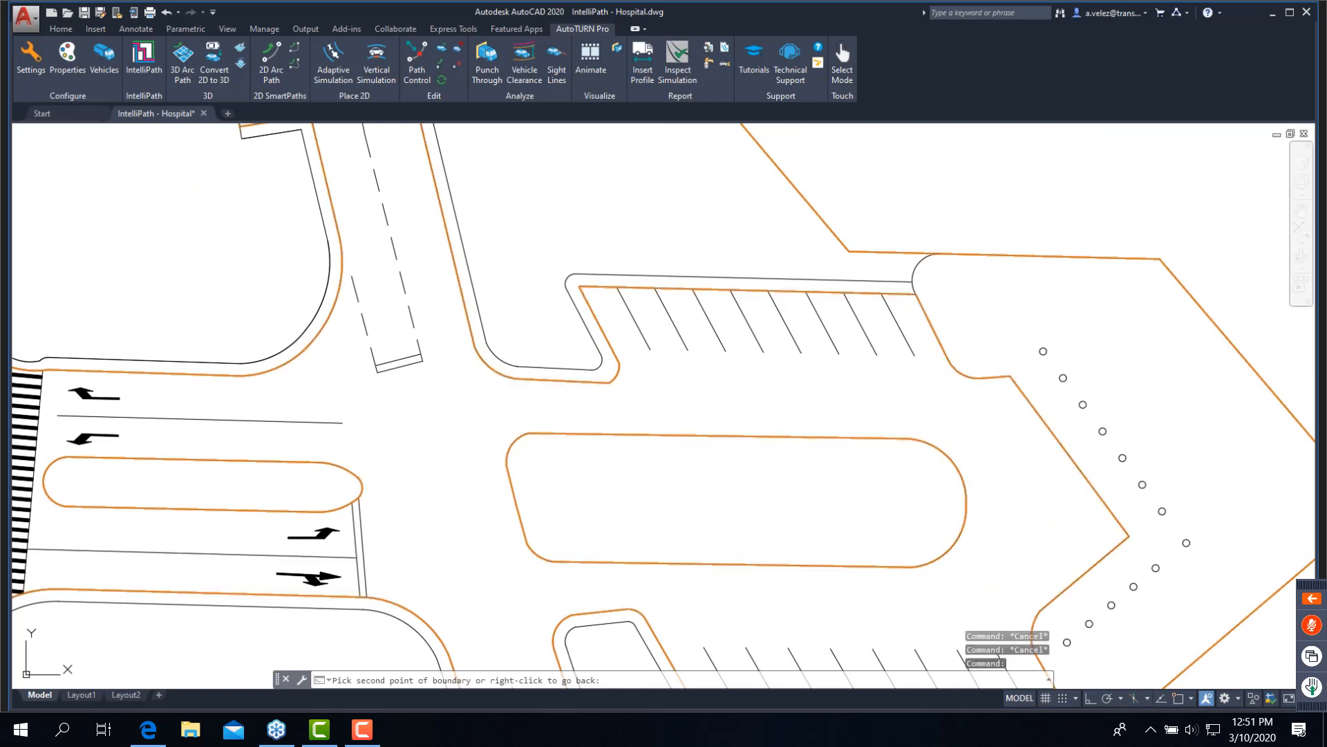
left_click(613, 381)
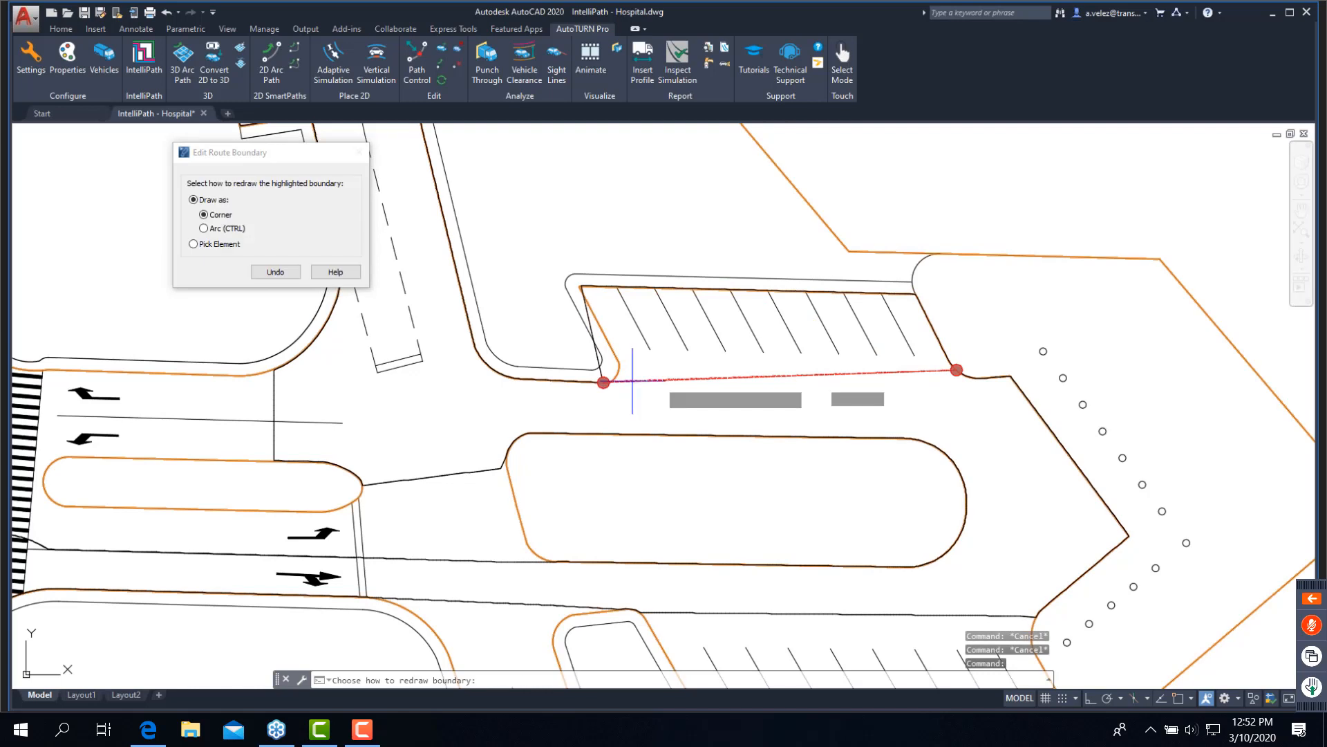
left_click(678, 380)
middle_click_drag(487, 278, 586, 402)
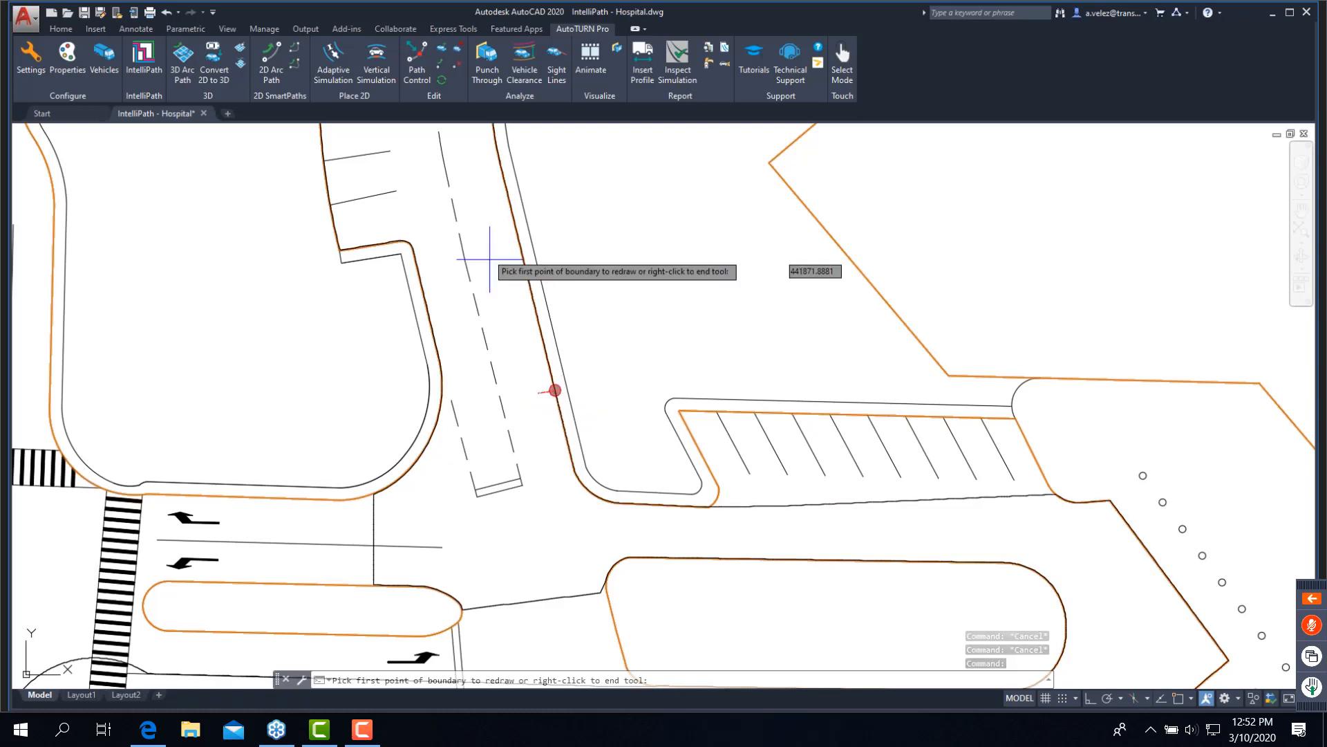
left_click(412, 247)
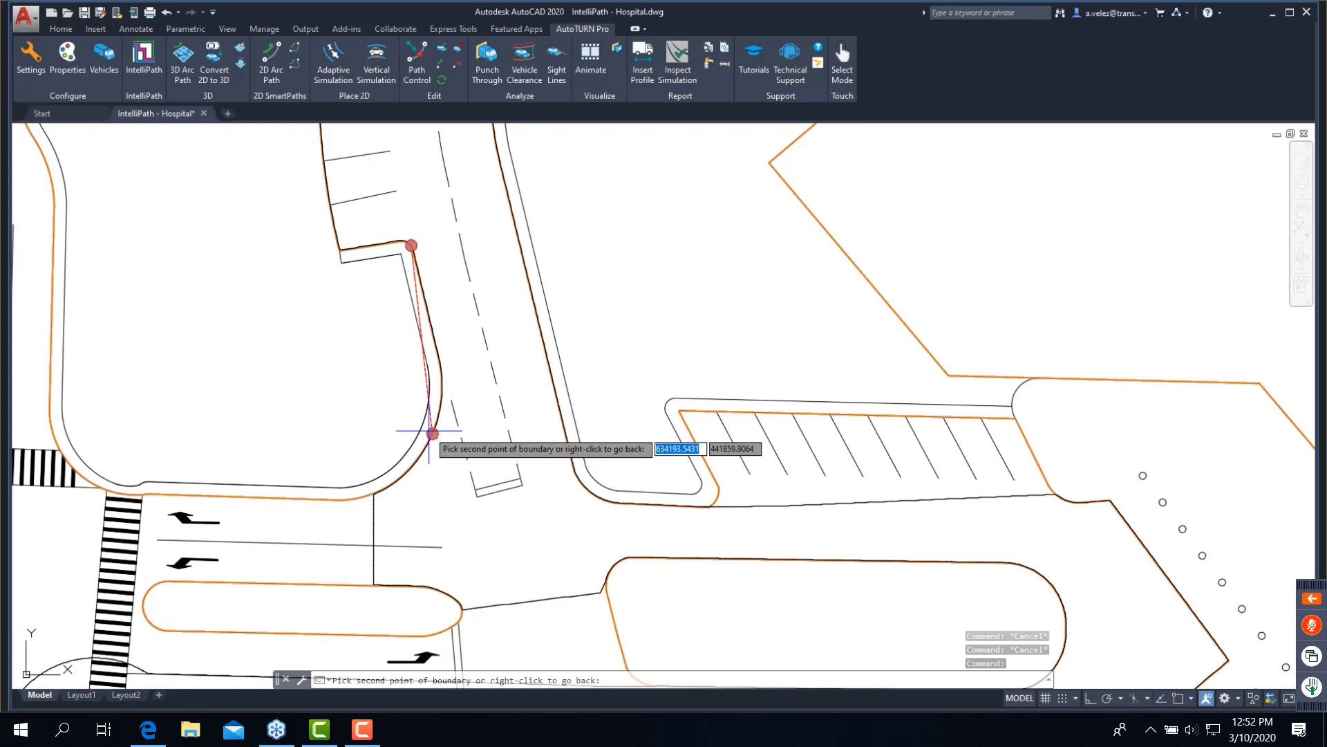
left_click(429, 431)
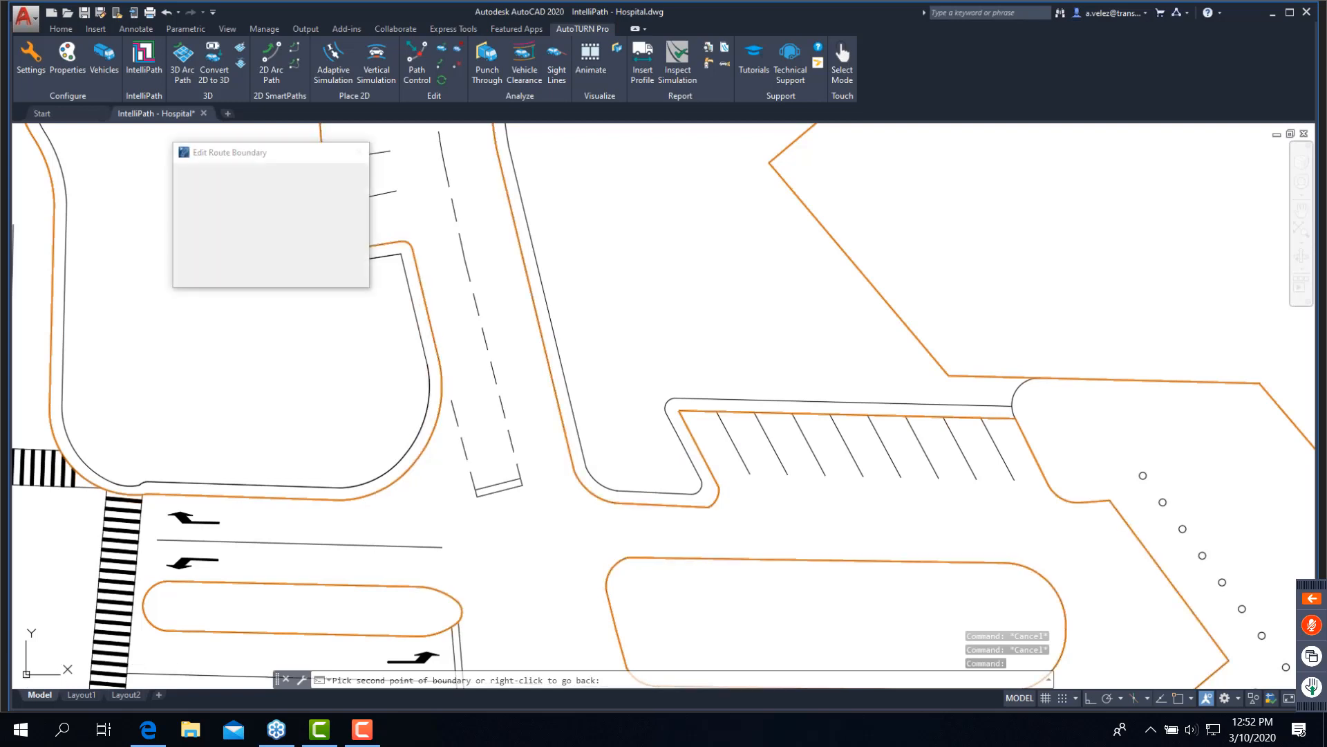
key("Escape")
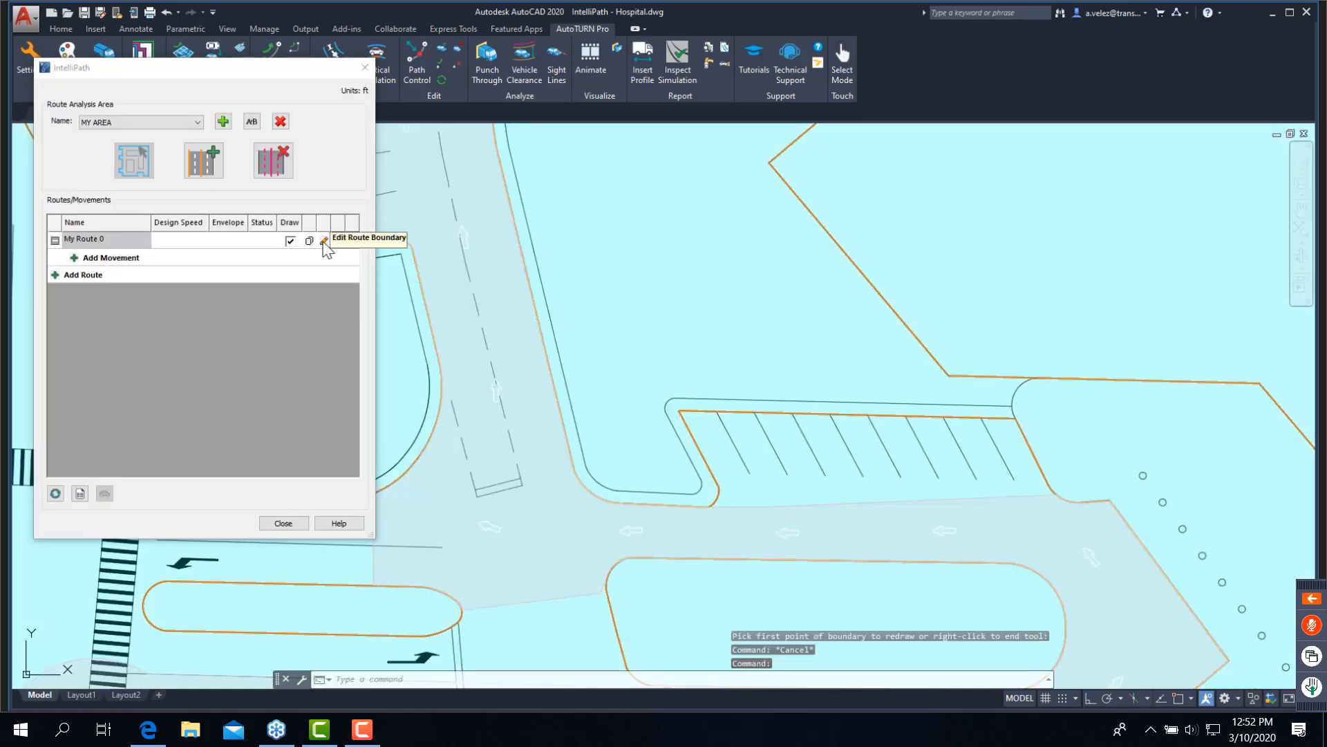
- Edit My Route 0's boundary, redrawing the north drive's western curb section with Pick Element on the dashed centerline
left_click(324, 241)
key("Escape")
left_click(412, 248)
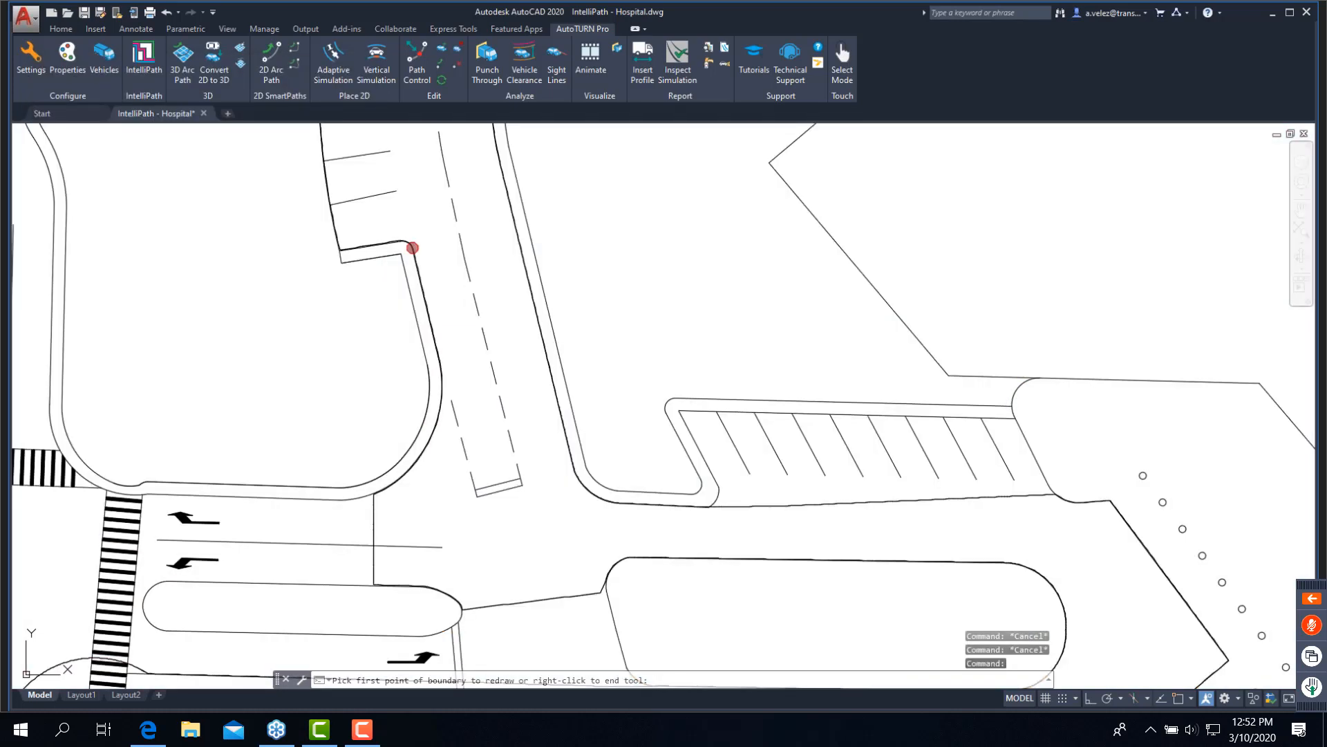
left_click(439, 380)
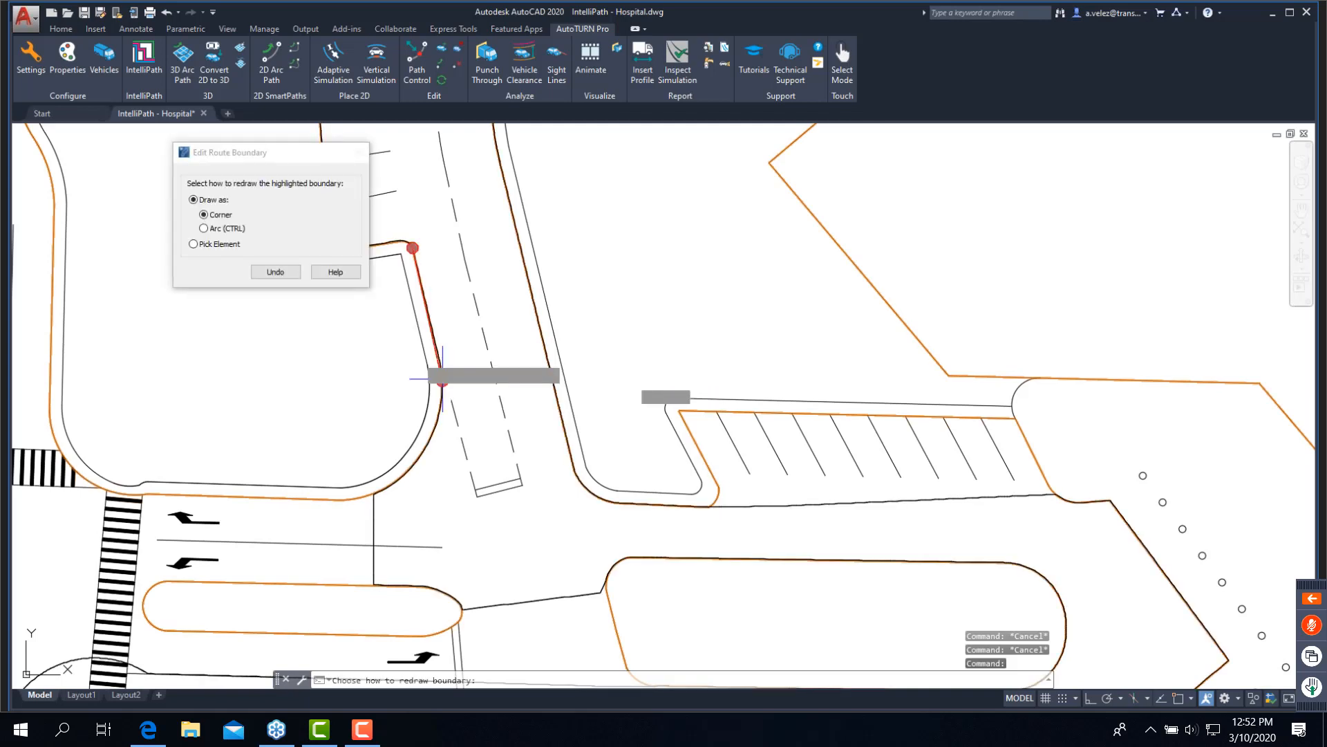
left_click(227, 245)
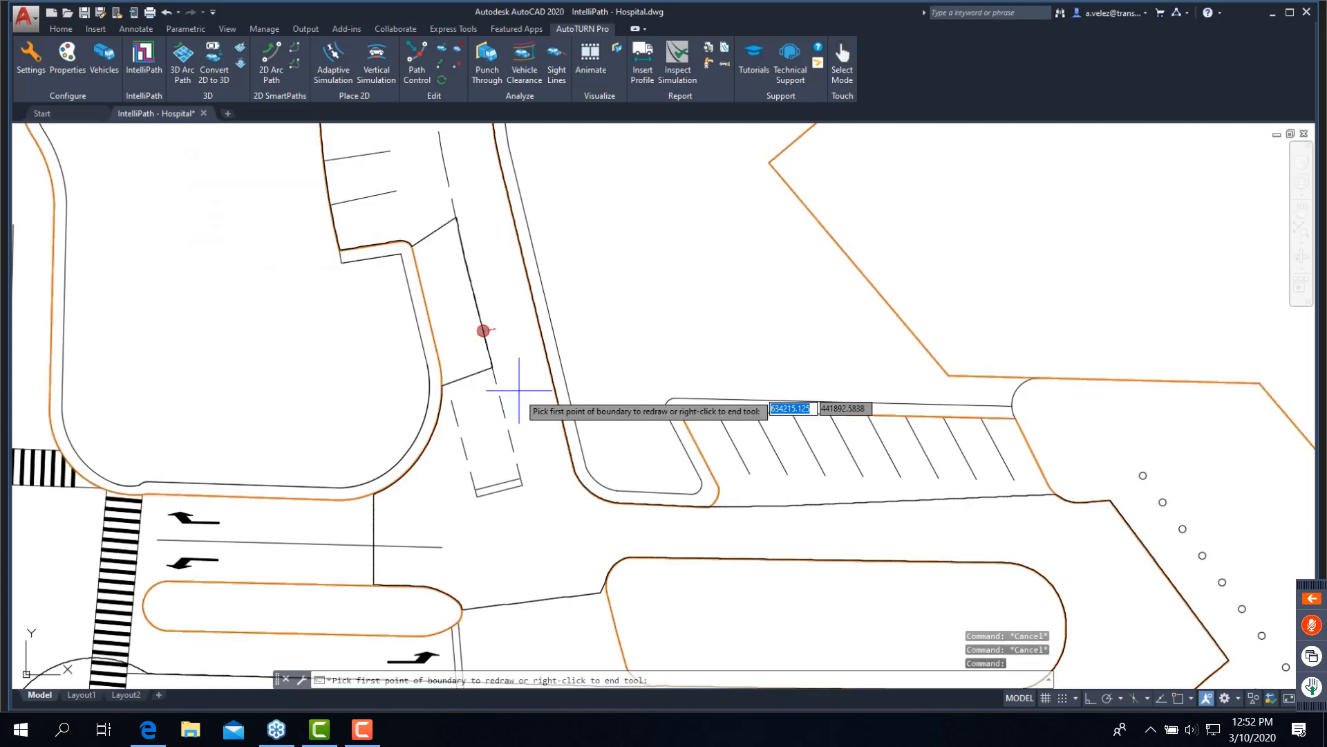
left_click(492, 365)
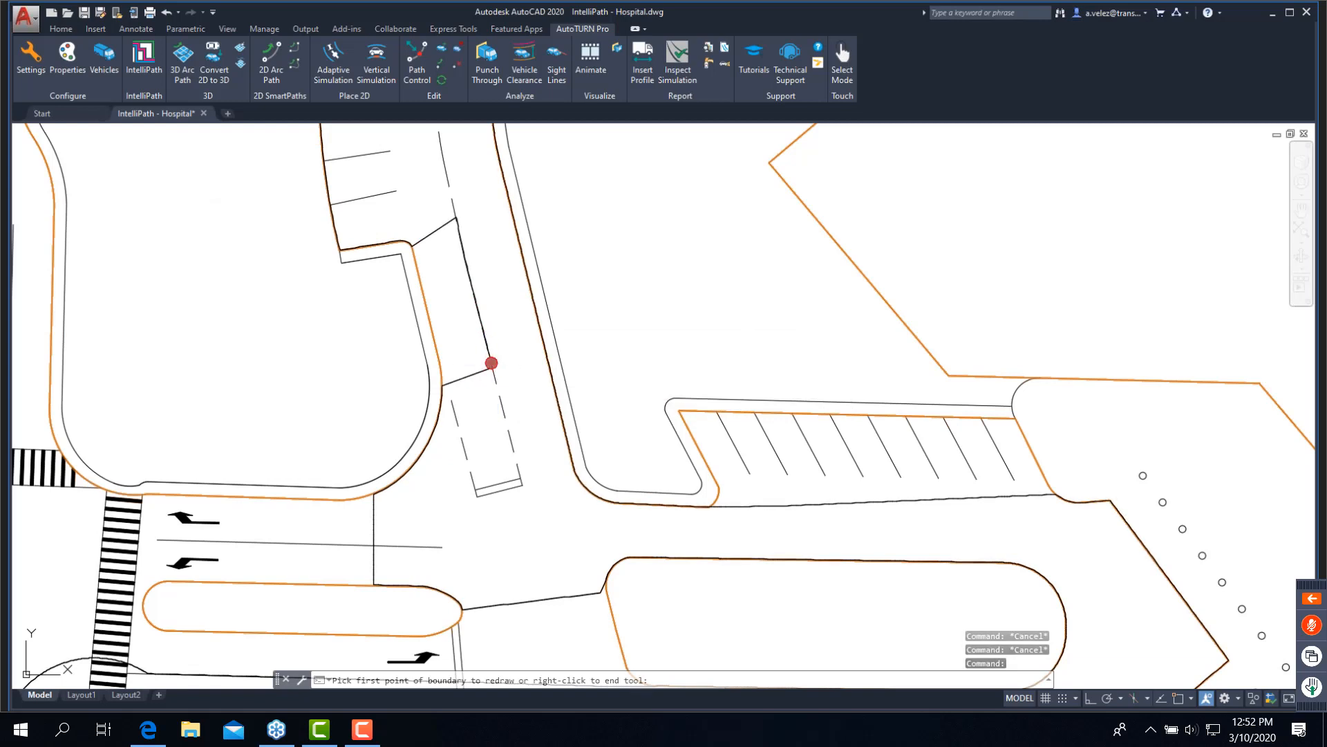
left_click(610, 568)
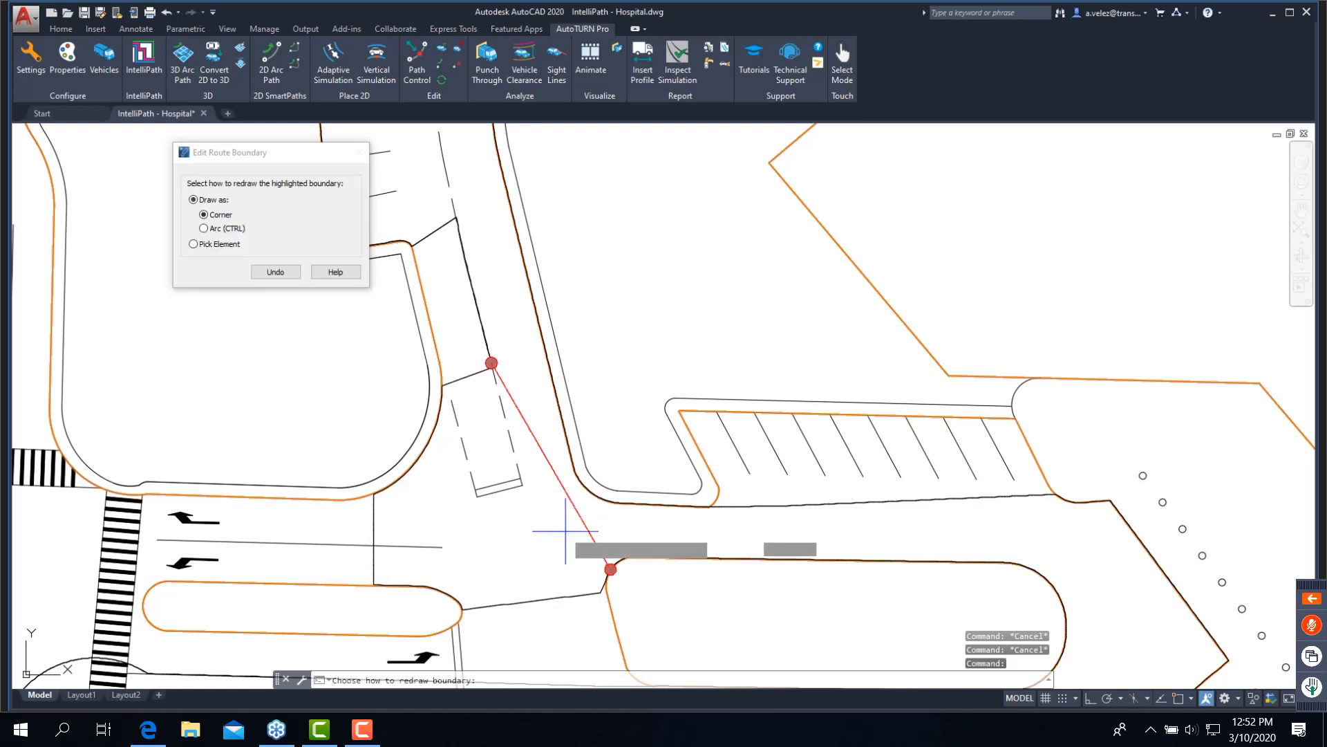
left_click(447, 398)
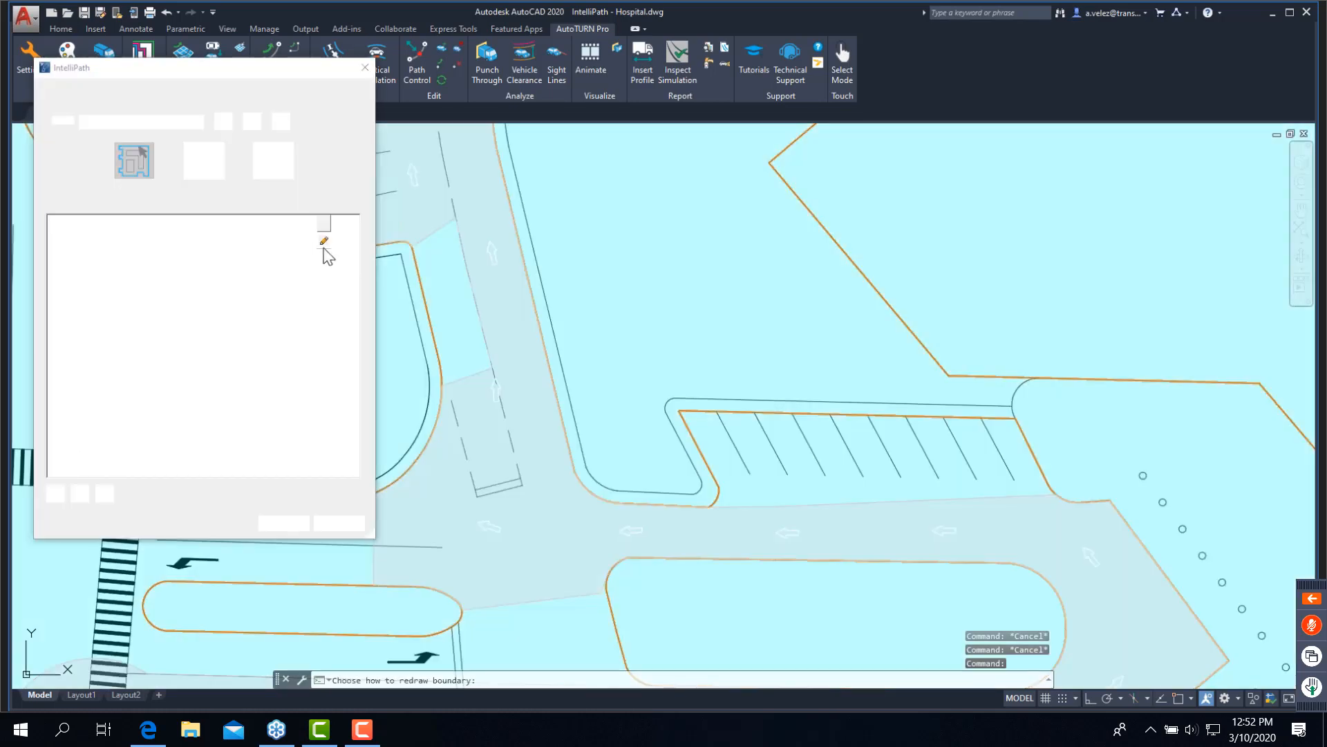
- Edit My Route 0's boundary, redrawing it as an arc from the north drive's centerline to the drop-off island's northwest corner
left_click(318, 242)
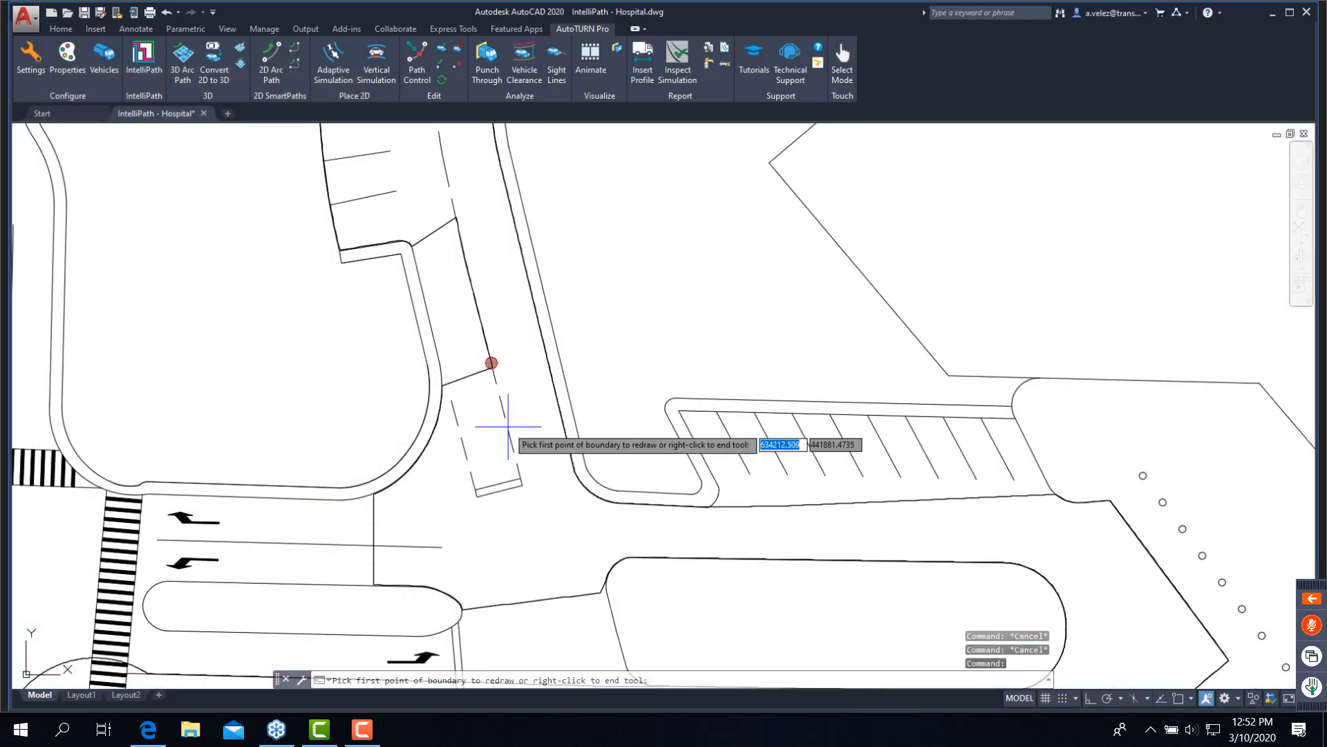
left_click(492, 367)
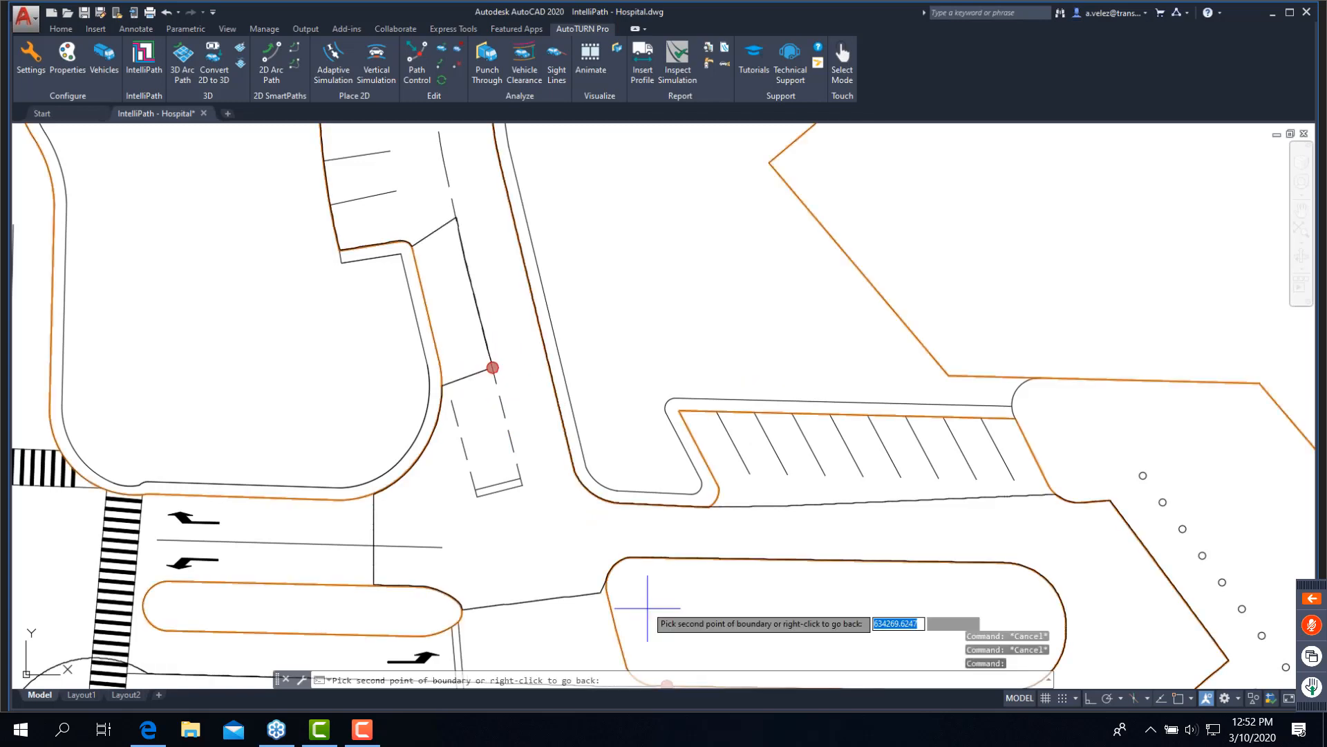
left_click(629, 557)
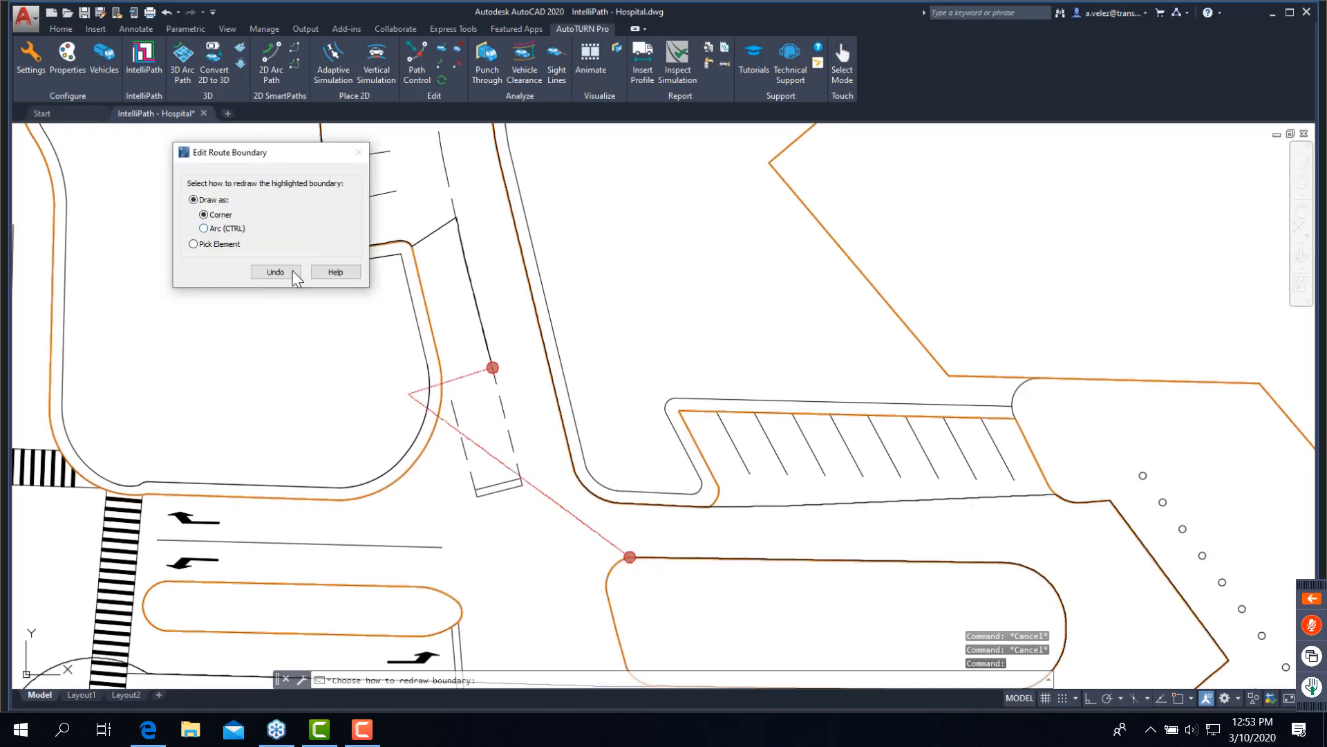
key("ctrl")
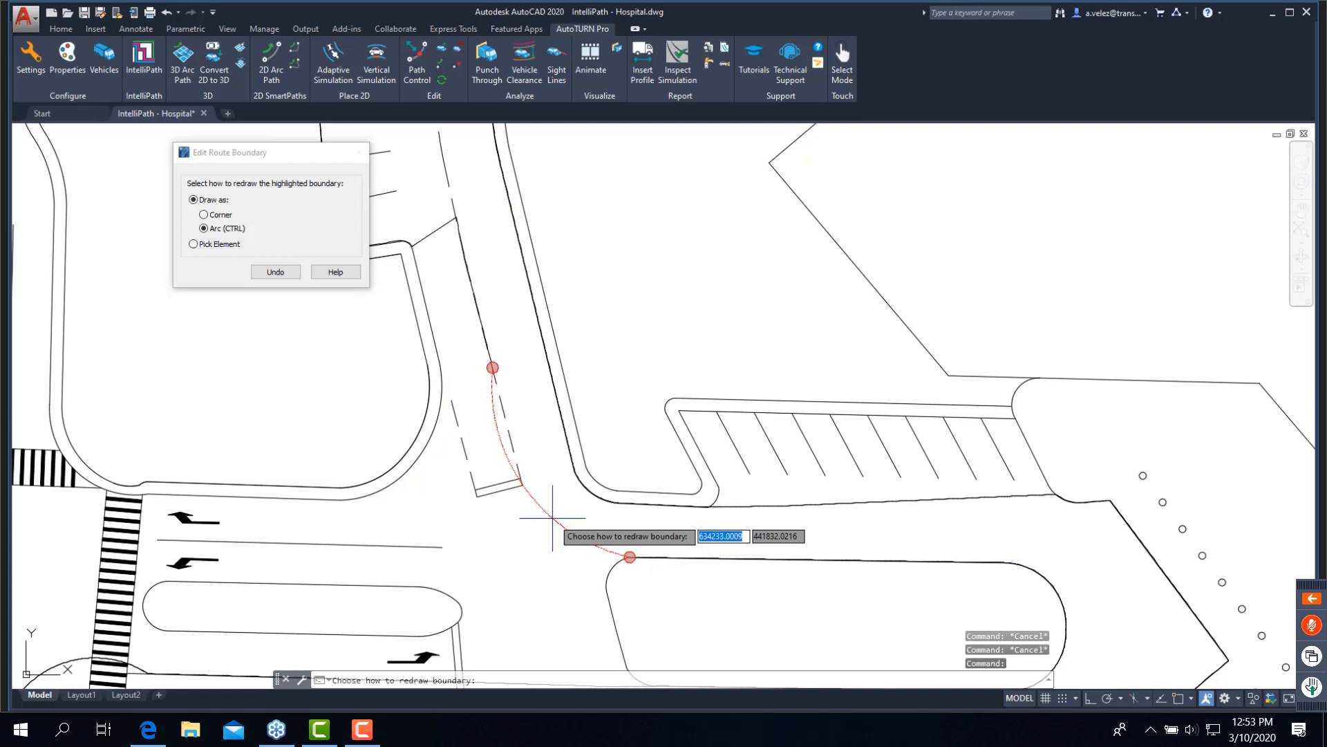
left_click(549, 520)
scroll(435, 254, "up", 5)
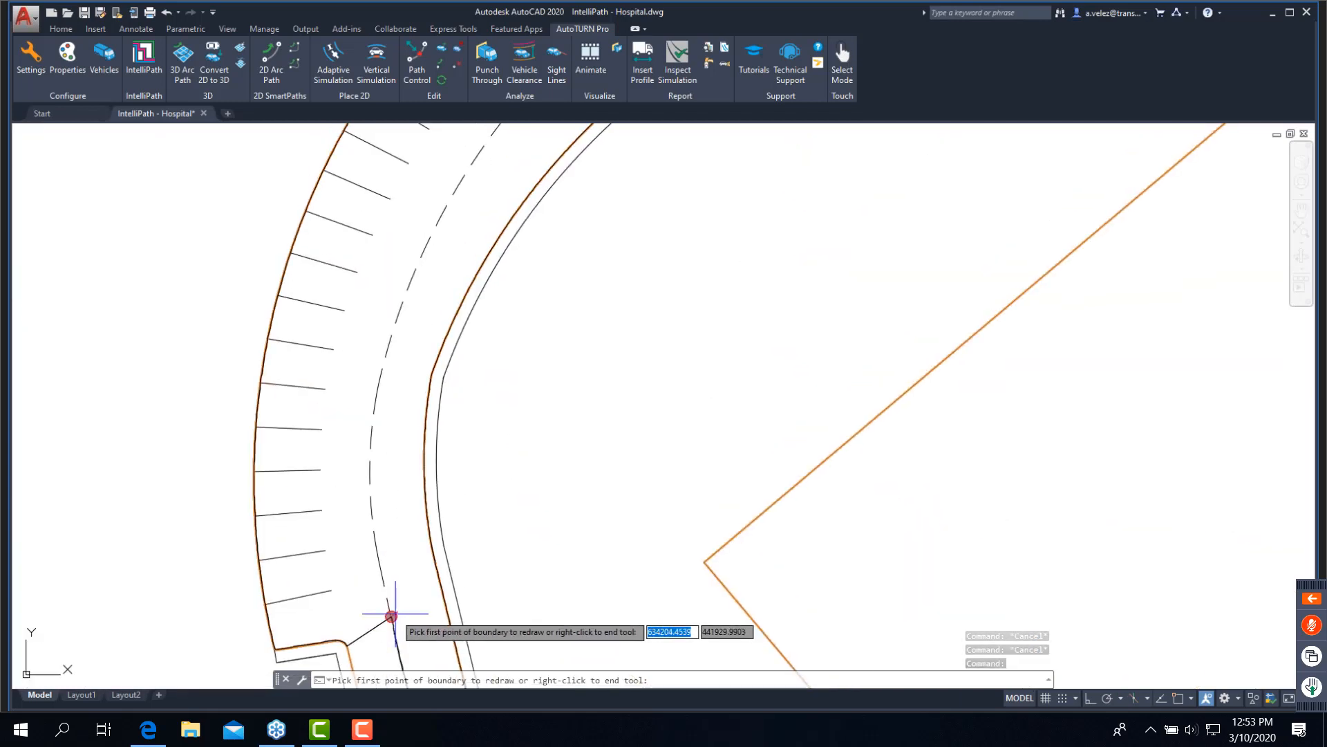
left_click(391, 616)
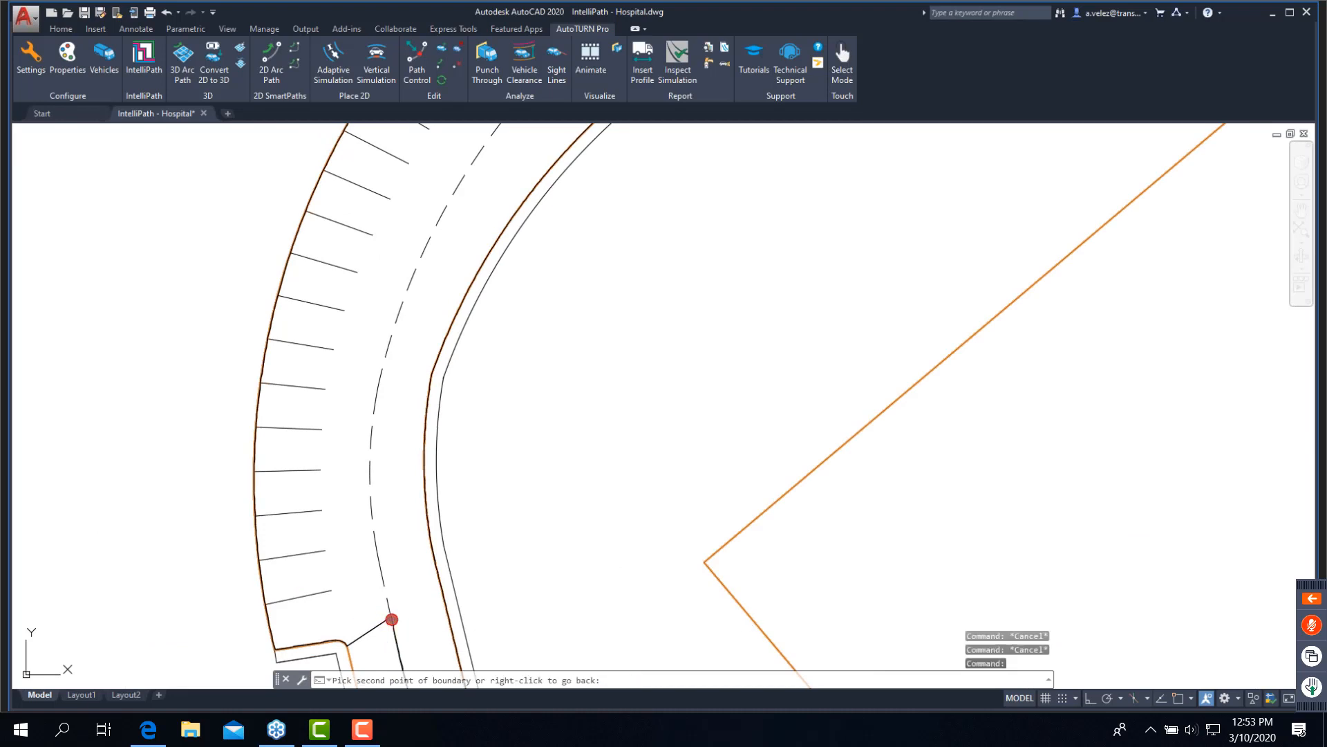
scroll(516, 415, "down", 2)
mouse_move(763, 169)
middle_mouse_down()
mouse_move(708, 299)
mouse_move(619, 320)
mouse_move(616, 276)
middle_mouse_up()
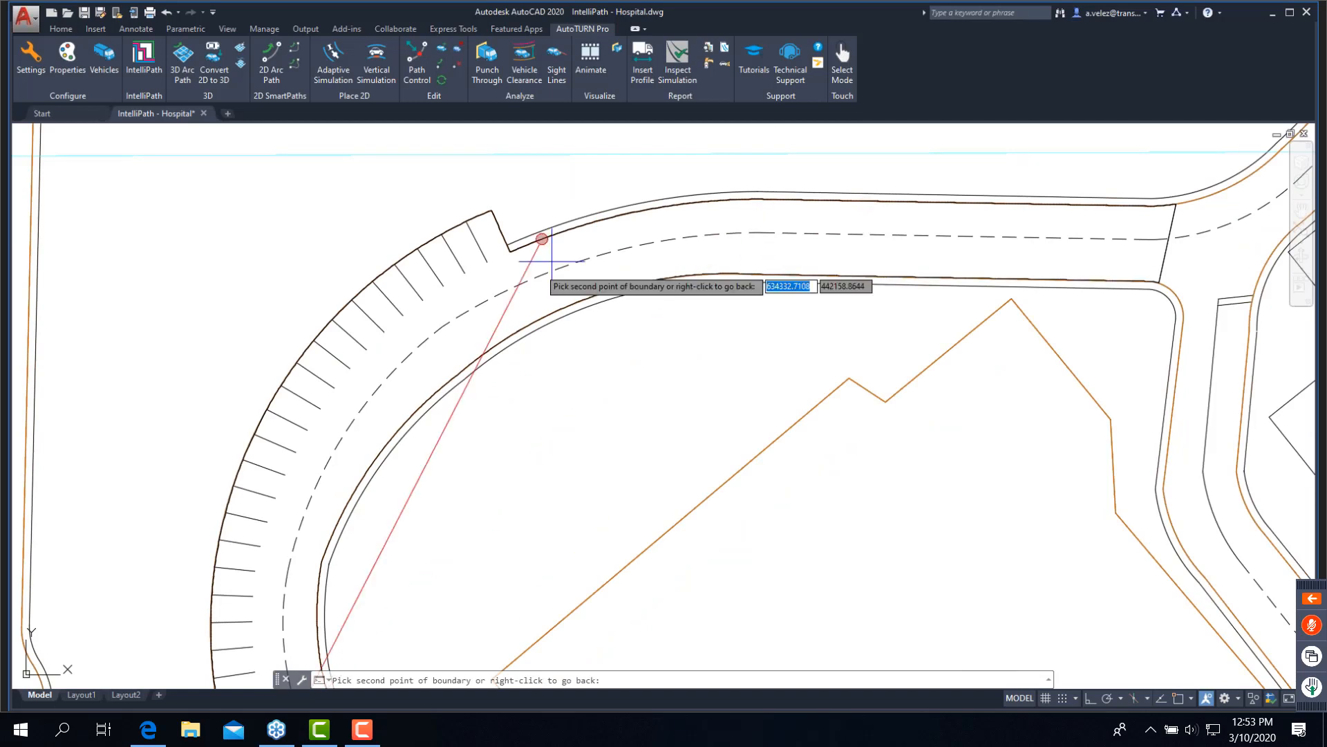
left_click(510, 252)
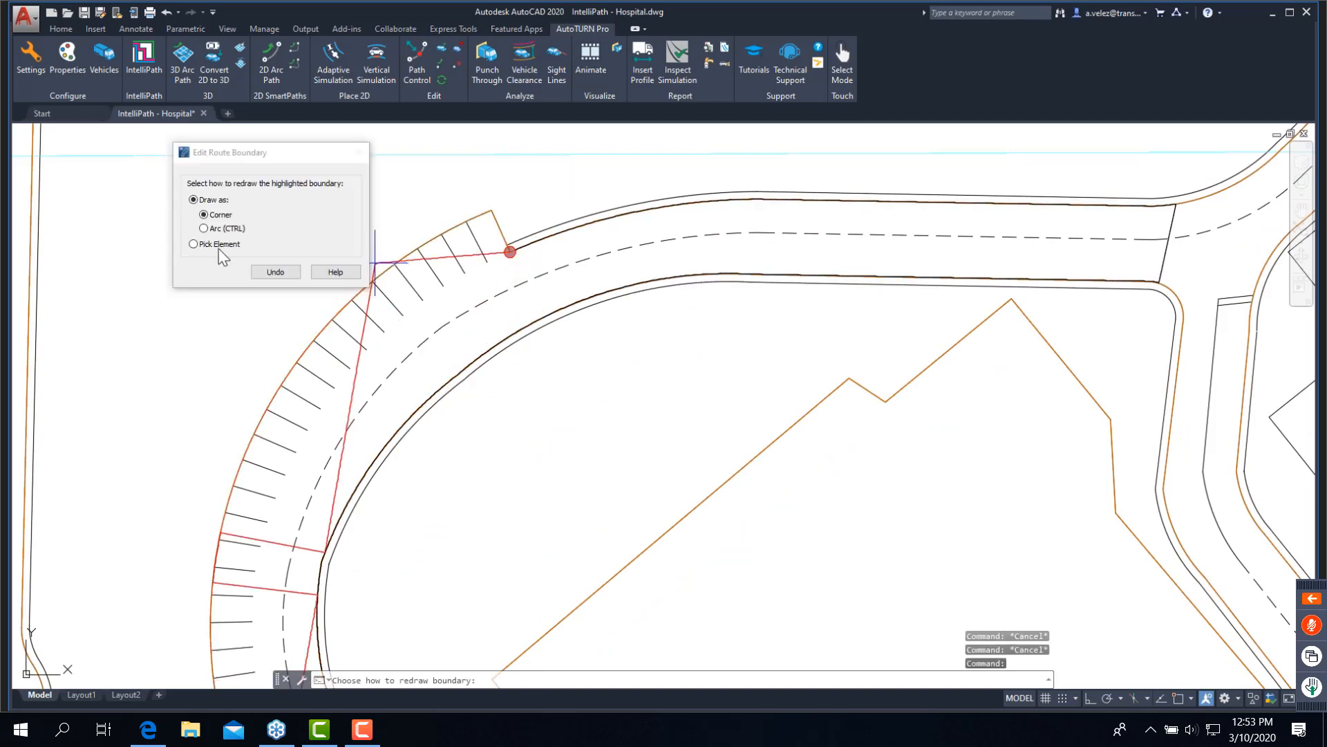
left_click(218, 247)
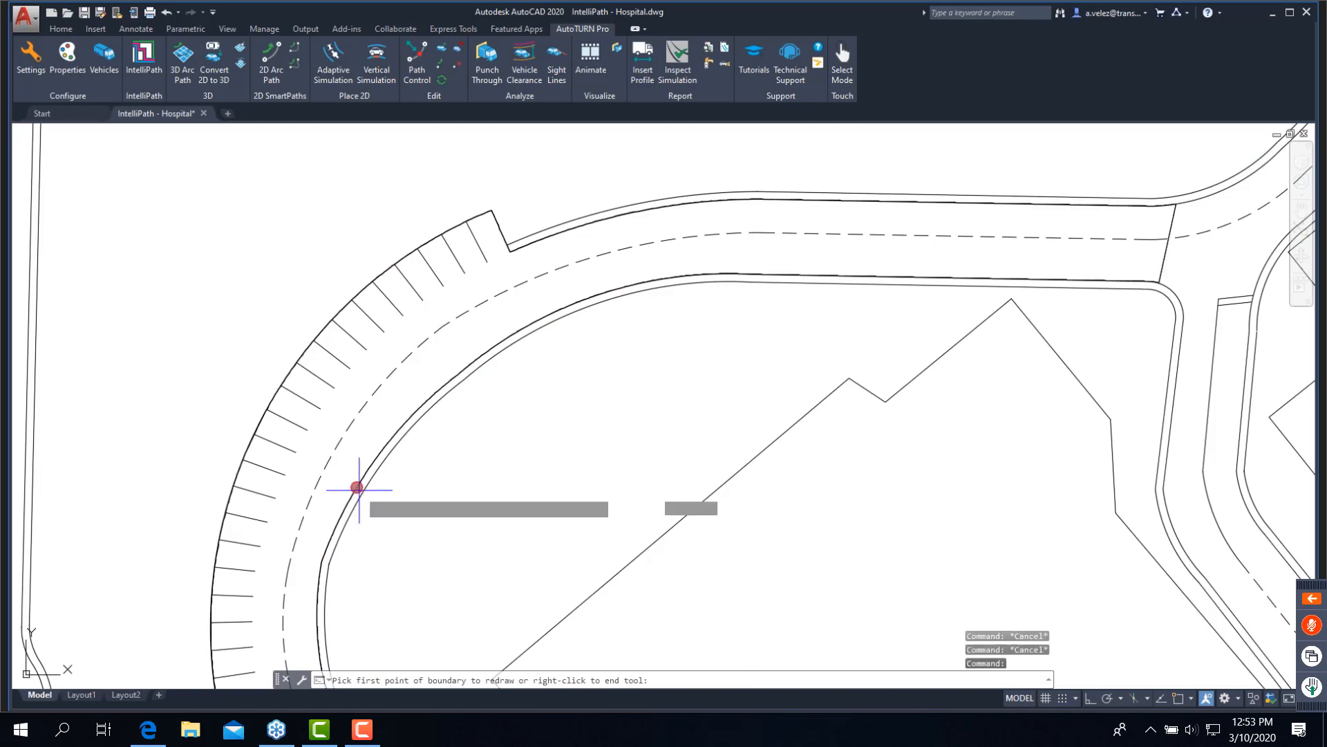
- Redraw the route boundary past the curved drive's western parking bays with Pick Element, using the dashed centerline
middle_click_drag(357, 488, 380, 403)
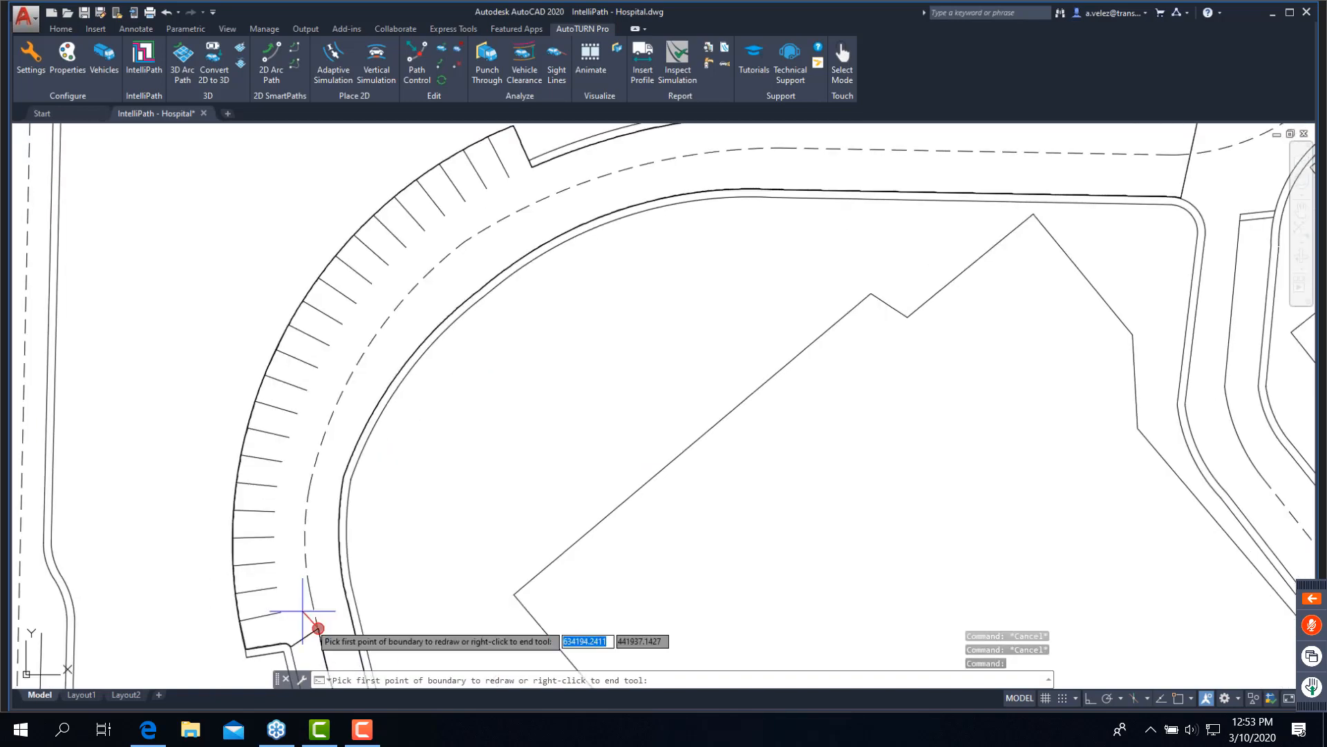
left_click(280, 644)
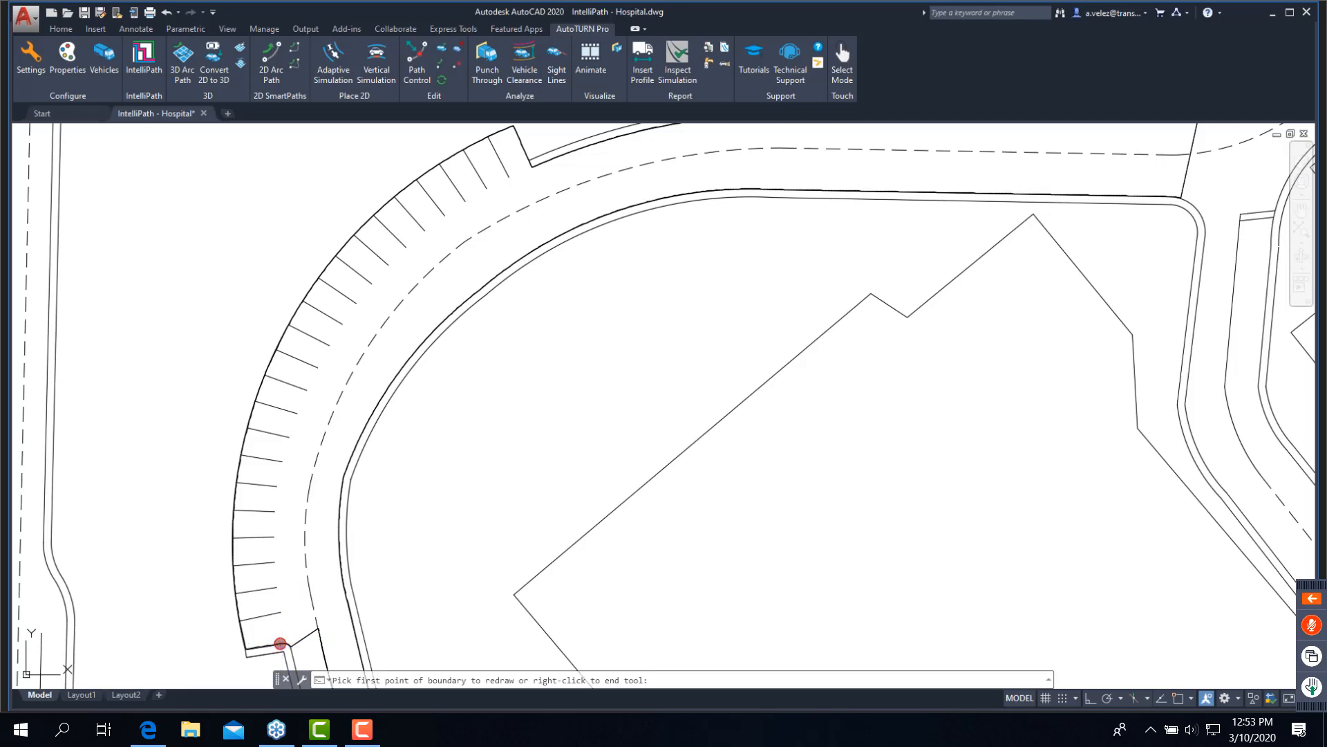
left_click(533, 169)
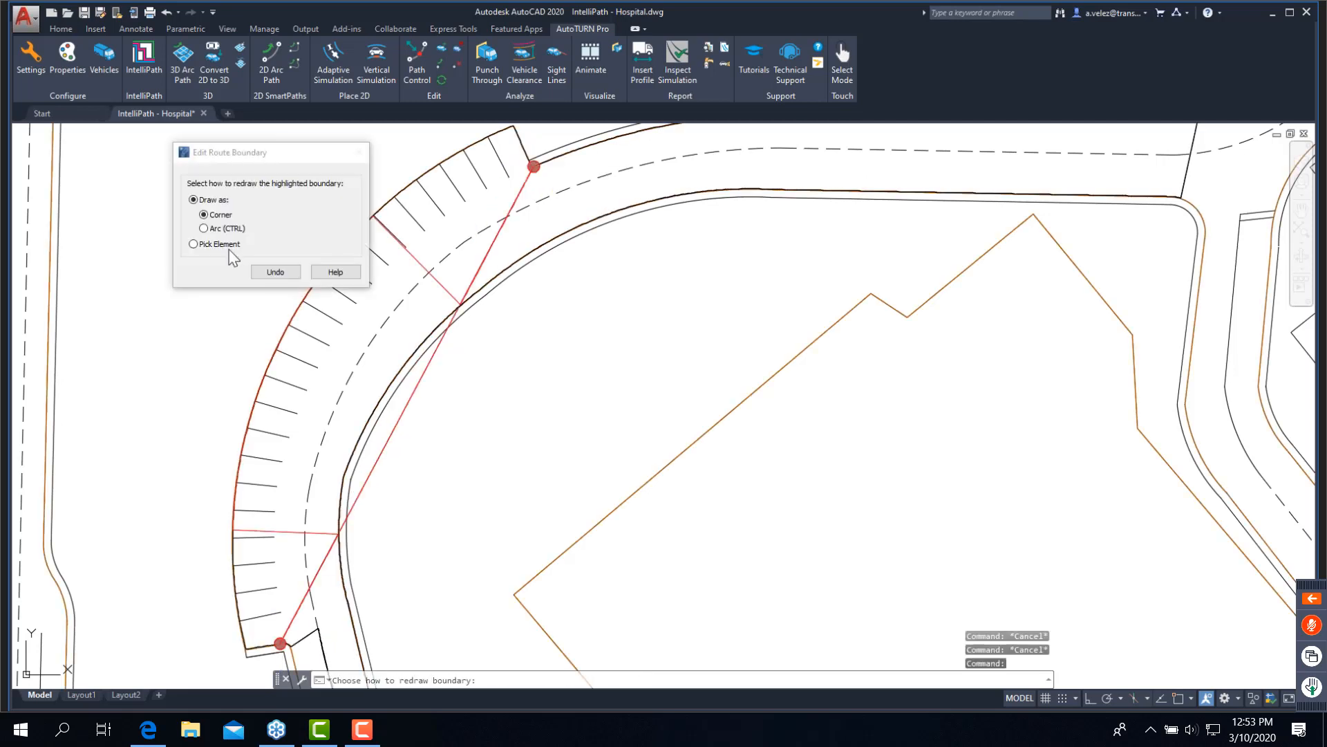
left_click(238, 246)
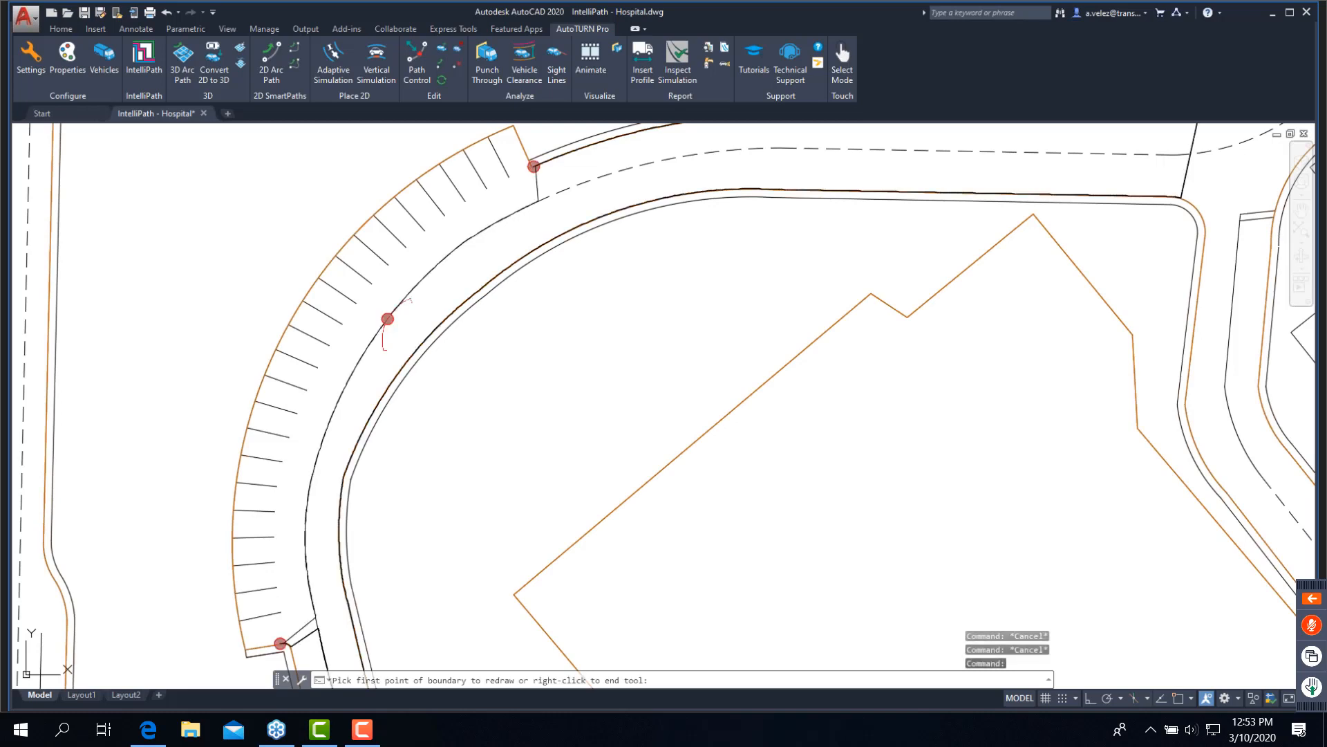
mouse_move(533, 214)
middle_mouse_down()
mouse_move(498, 288)
mouse_move(308, 296)
middle_mouse_up()
left_click(306, 300)
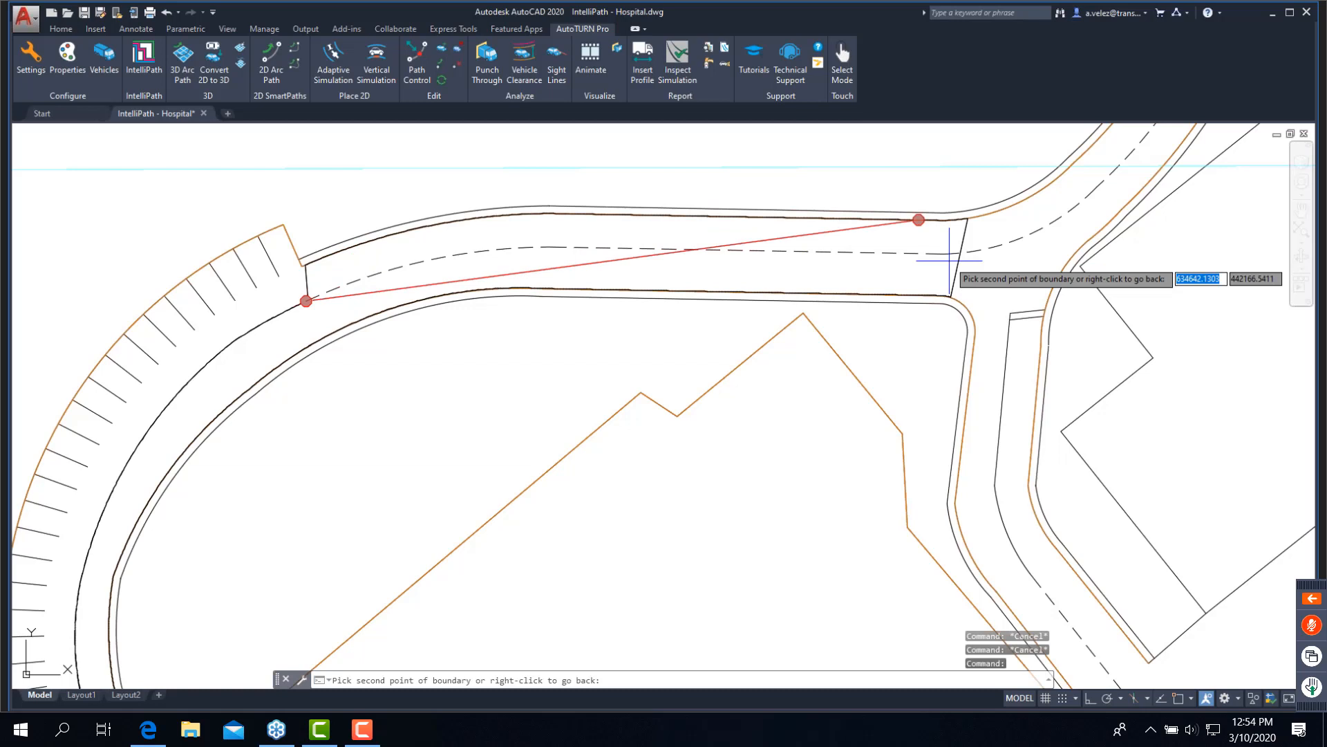
left_click(968, 219)
key("Escape")
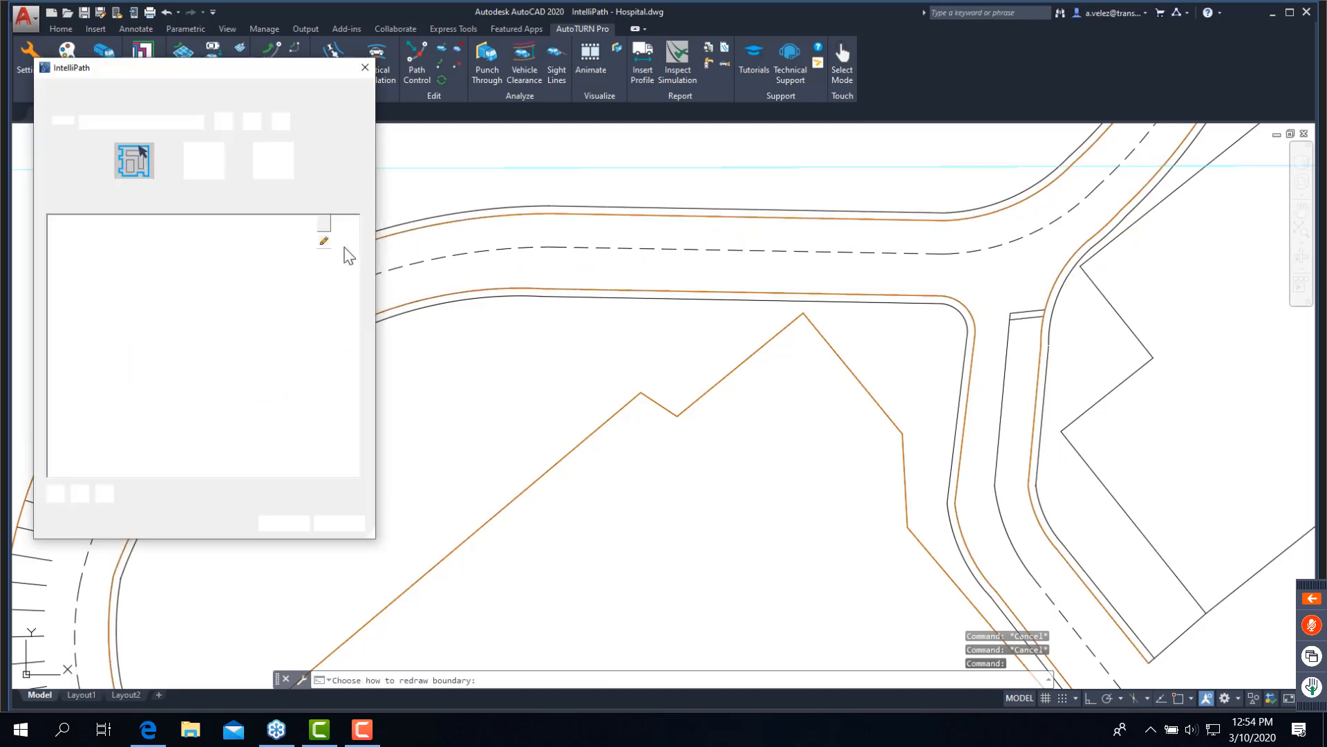
- Edit My Route 0's boundary, redrawing it from the curved bays to the route's northeast end with Pick Element on the dashed centerline
left_click(323, 240)
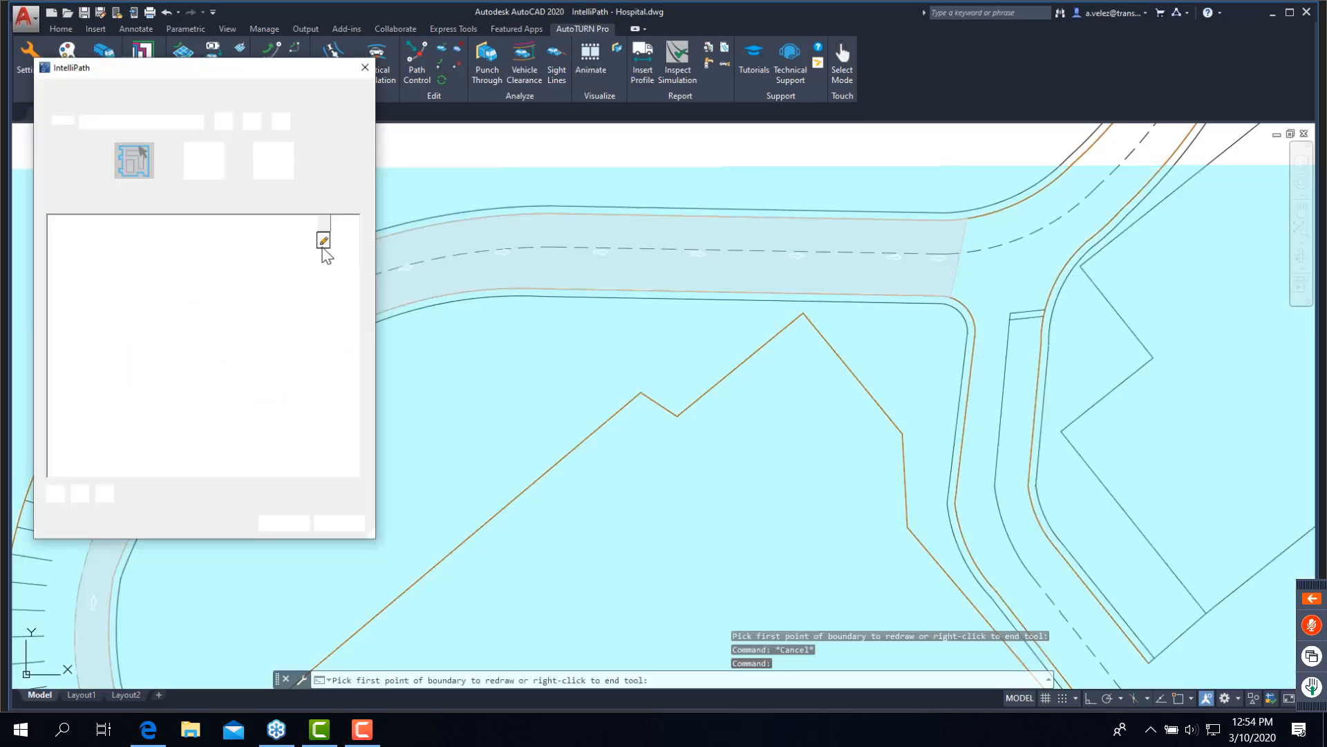
key("Escape")
left_click(305, 301)
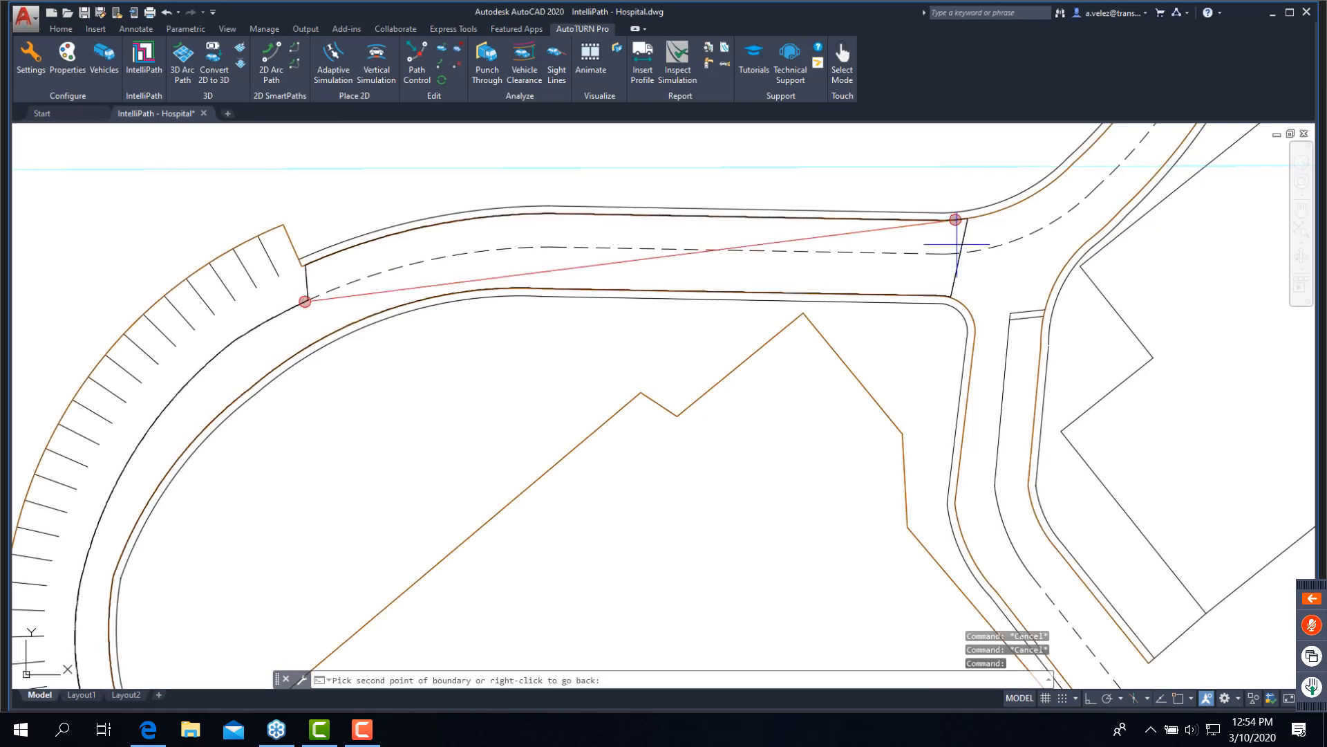
left_click(967, 209)
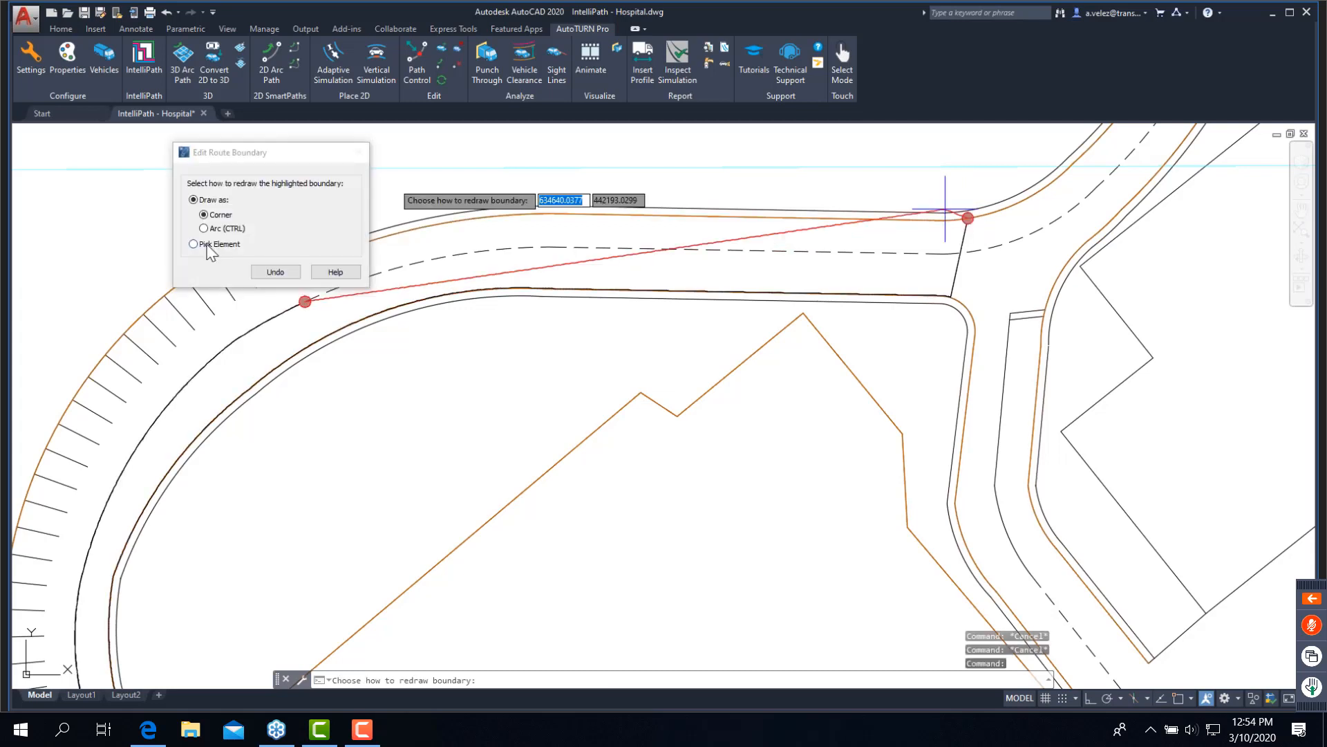
left_click(208, 244)
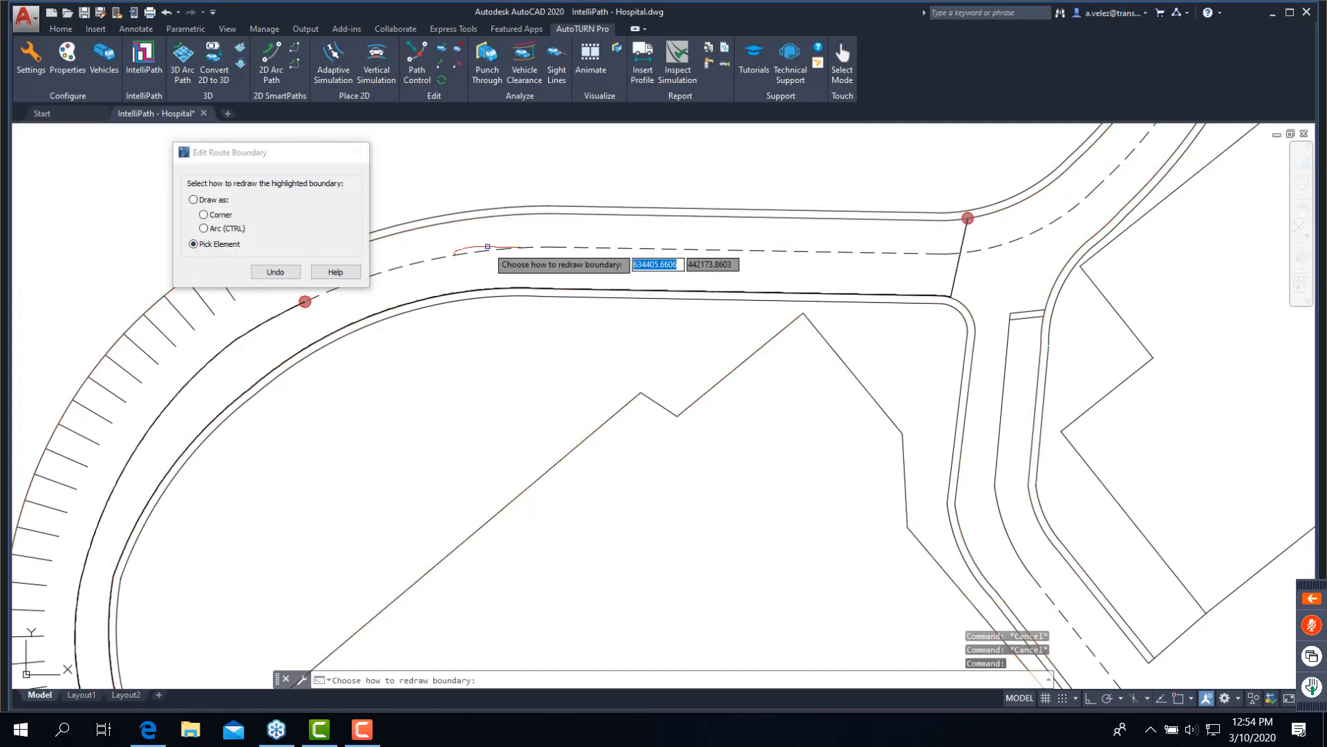
left_click(525, 247)
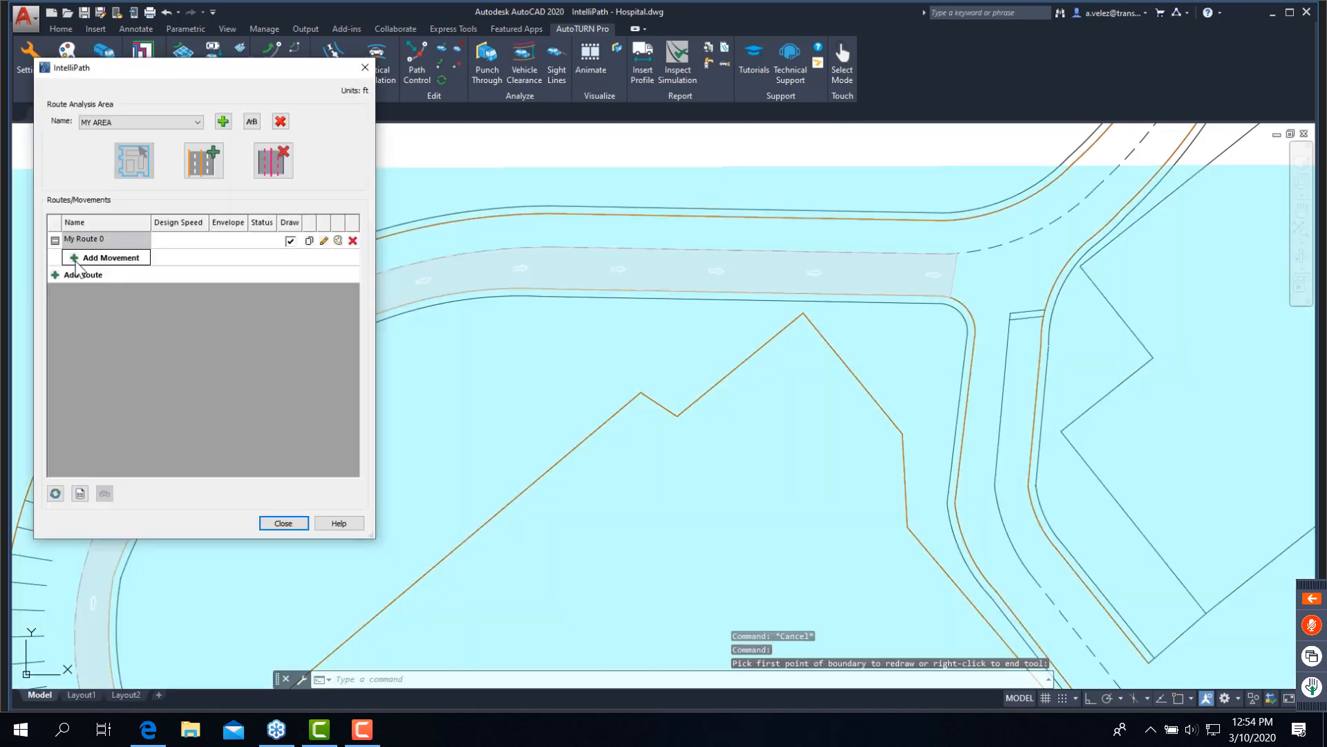
- Start a new movement for My Route 0, changing its speed unit and opening the vehicle selection
left_click(76, 260)
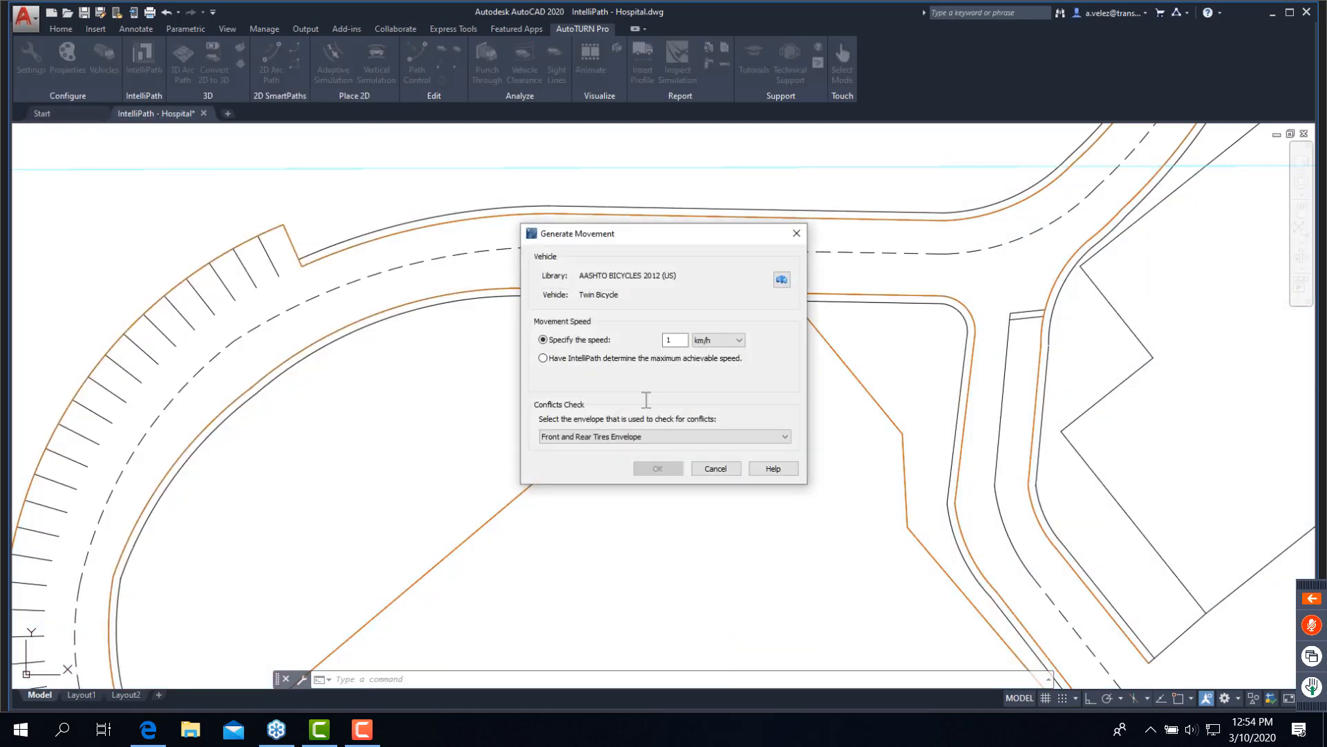
left_click(719, 340)
left_click(763, 315)
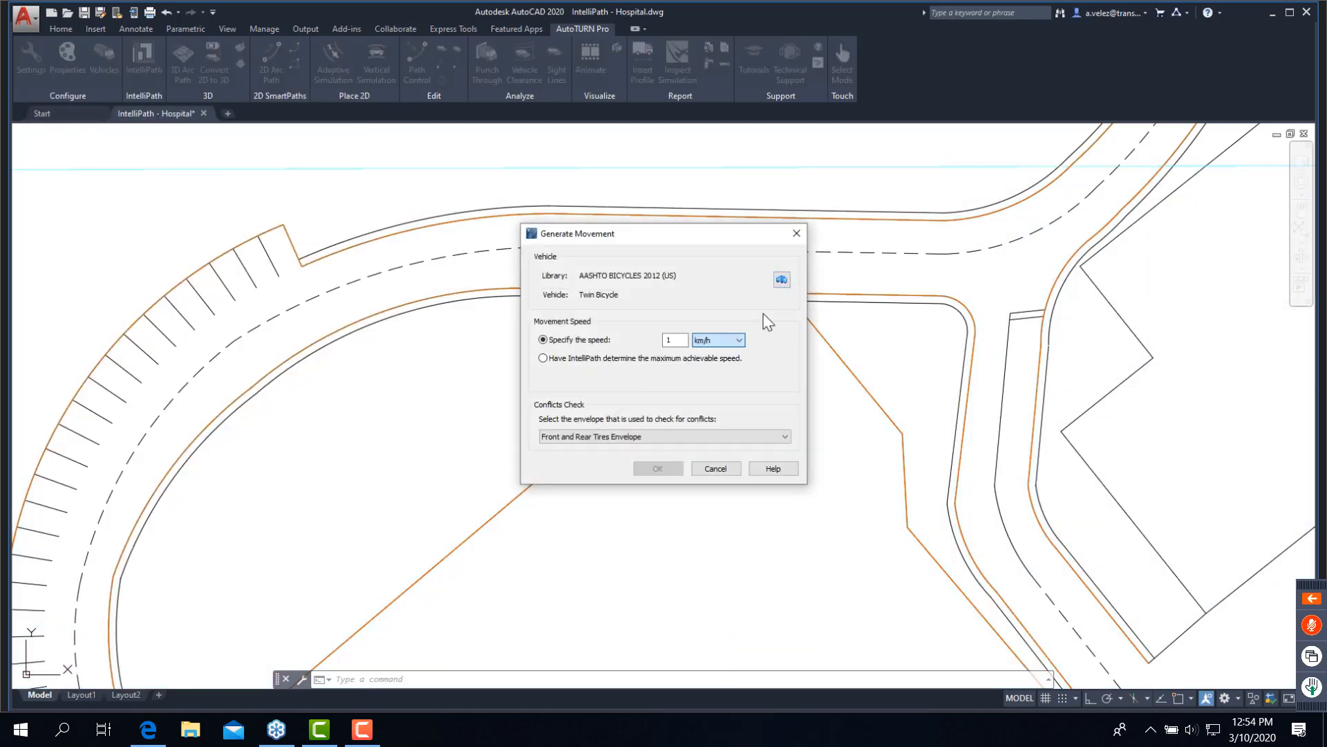
left_click(729, 343)
left_click(719, 362)
left_click(781, 280)
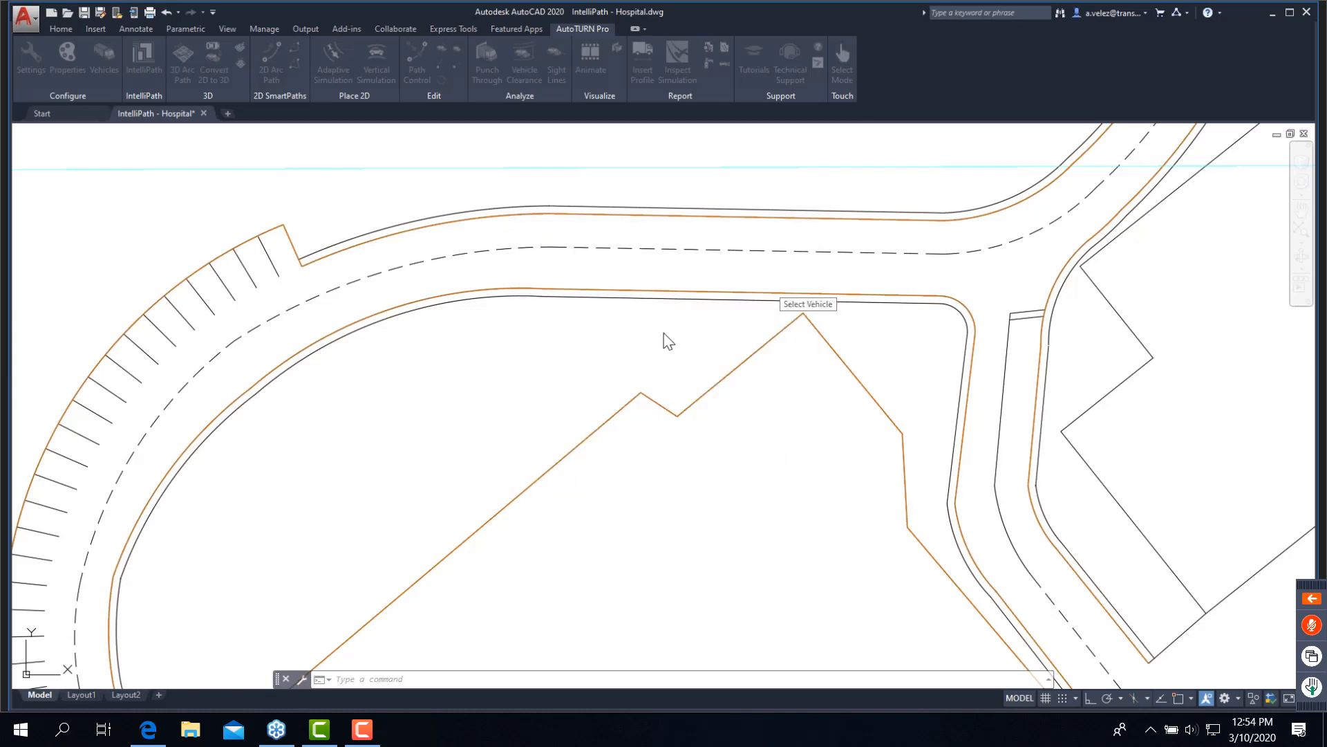
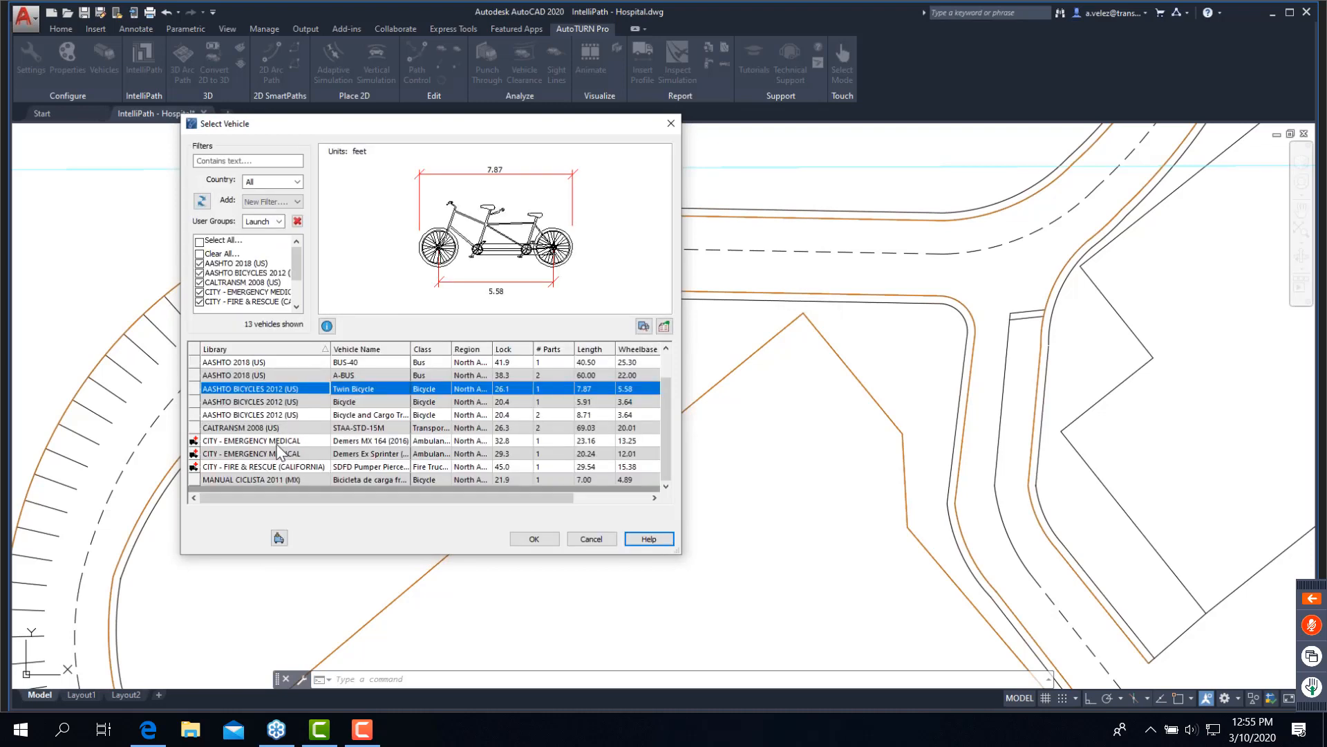
- Generate a movement with the CITY - EMERGENCY MEDICAL Demers Ex Sprinter (2018) at 10 mph, checking conflicts with the Vehicle Body Envelope
left_click(373, 453)
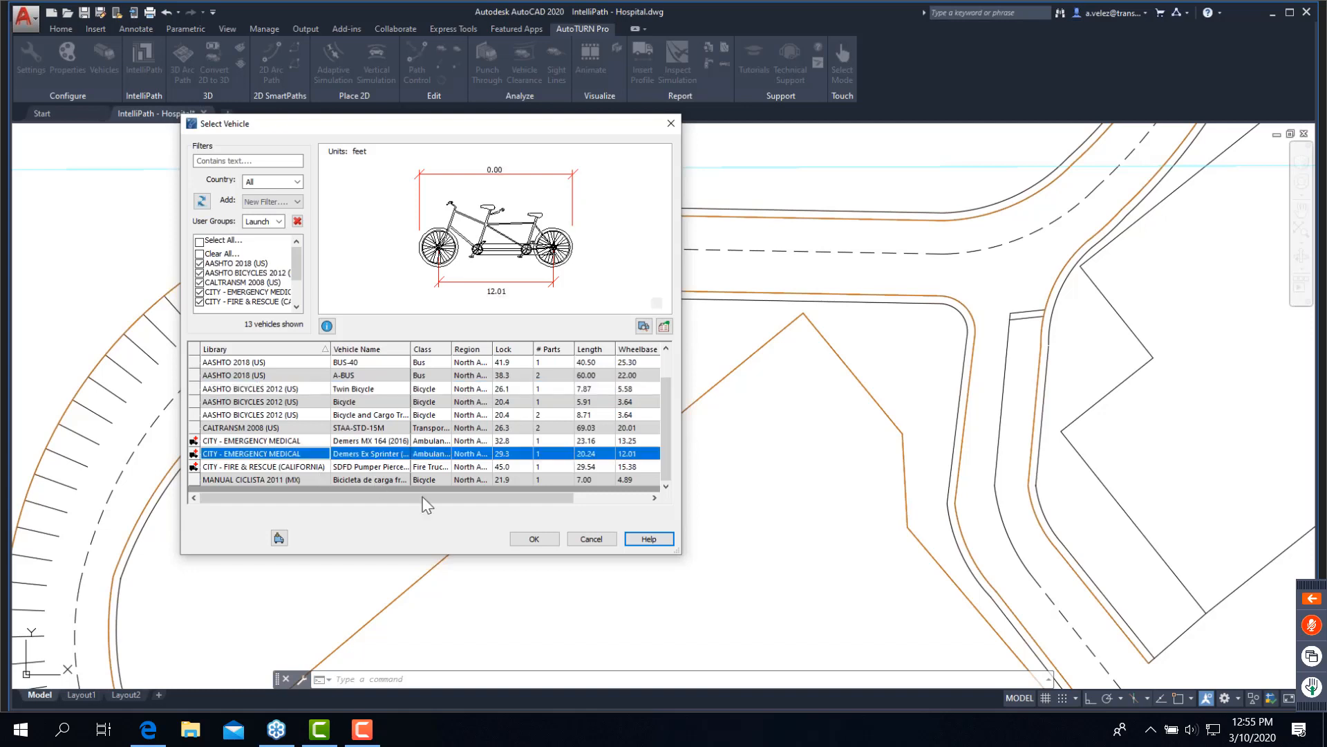
left_click(534, 538)
left_click(680, 341)
type("10")
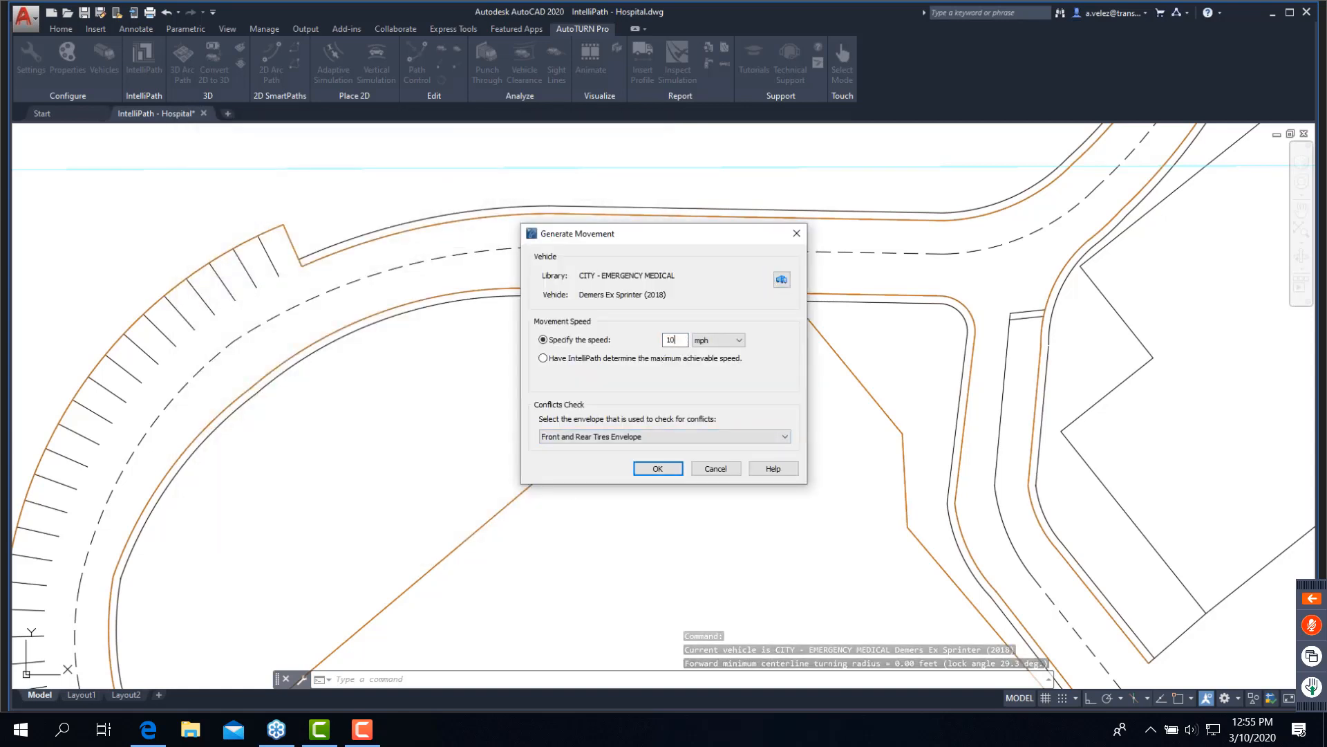
left_click(587, 436)
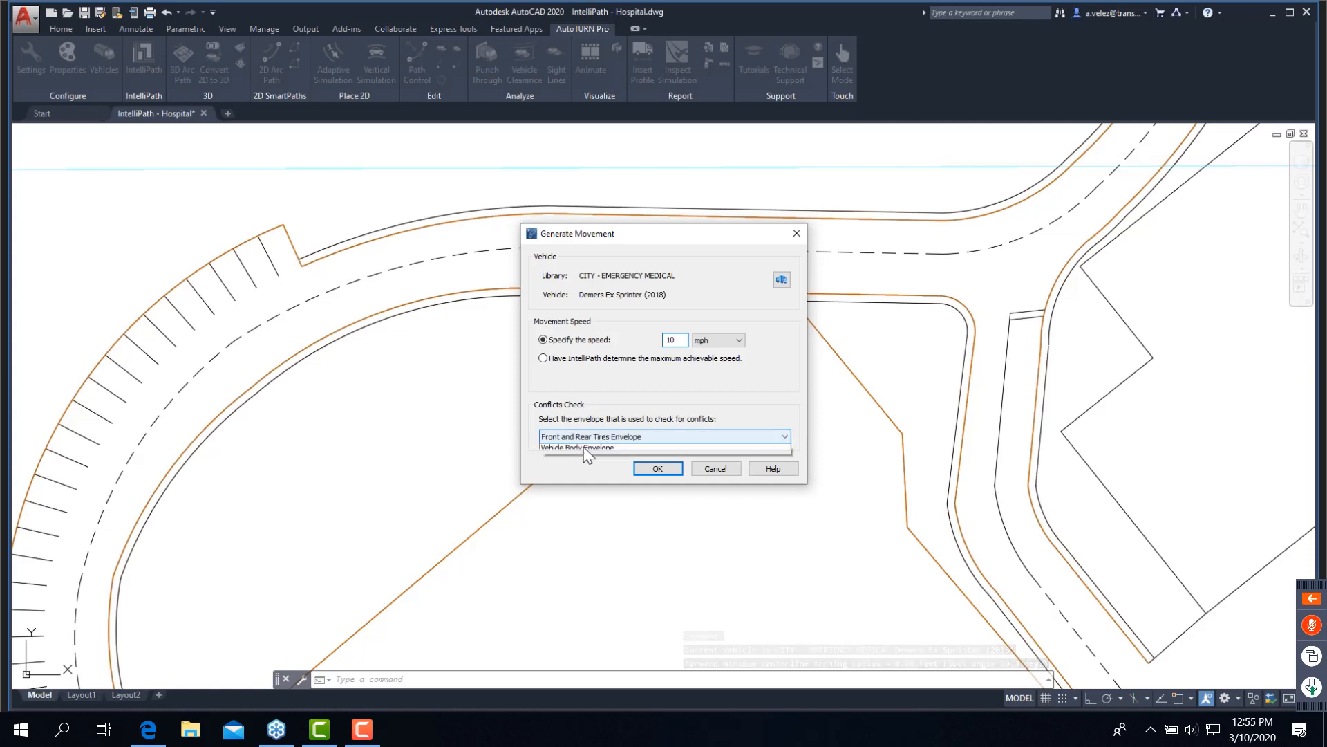
left_click(589, 458)
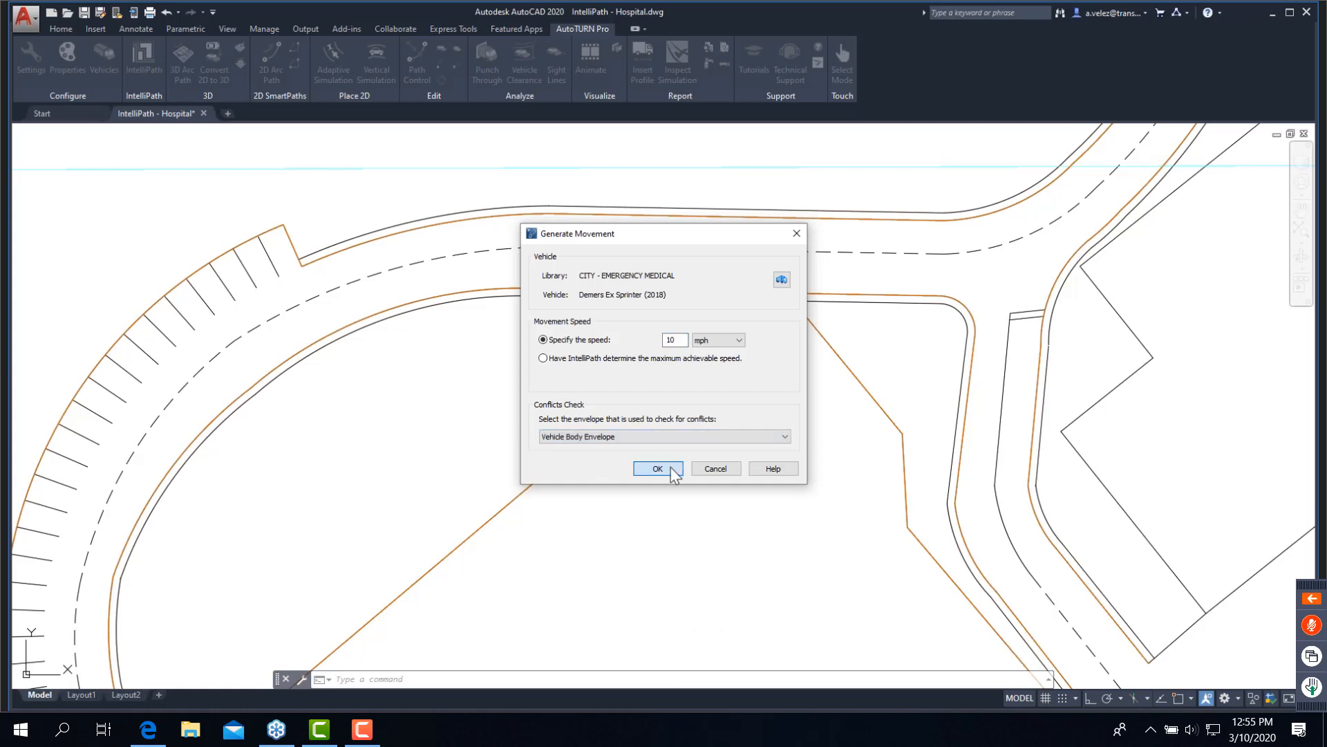
left_click(676, 466)
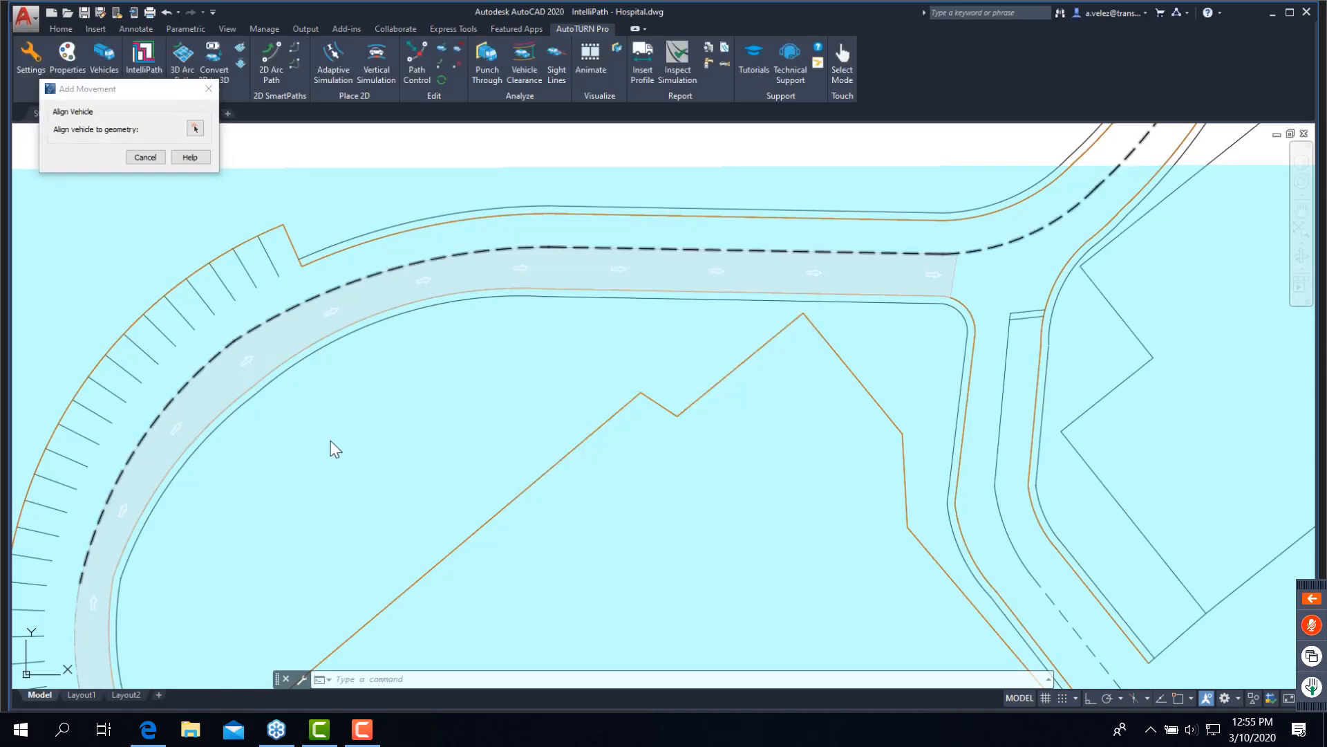
- Align the ambulance to the south approach's east curb line and place it at the start in the right-turn lane before the crosswalk
left_click(504, 247)
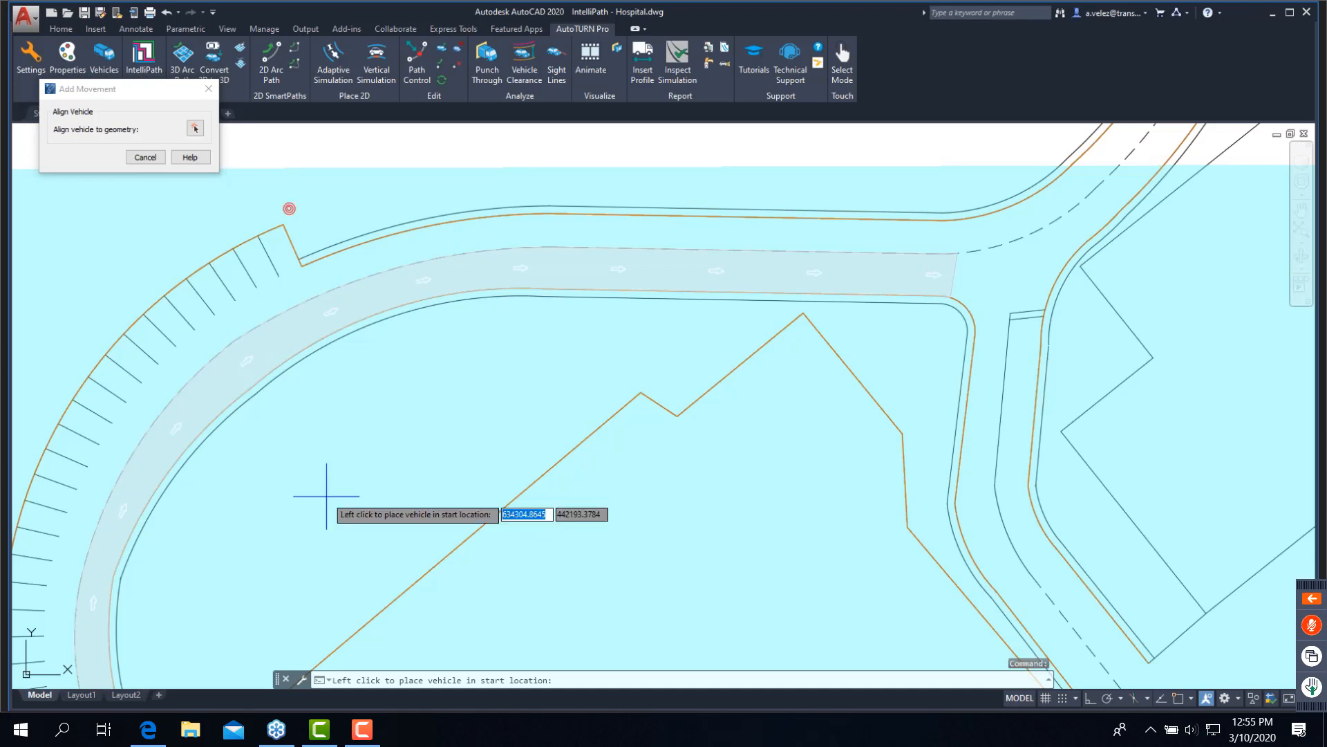
scroll(326, 496, "down", 2)
middle_click_drag(328, 532, 558, 241)
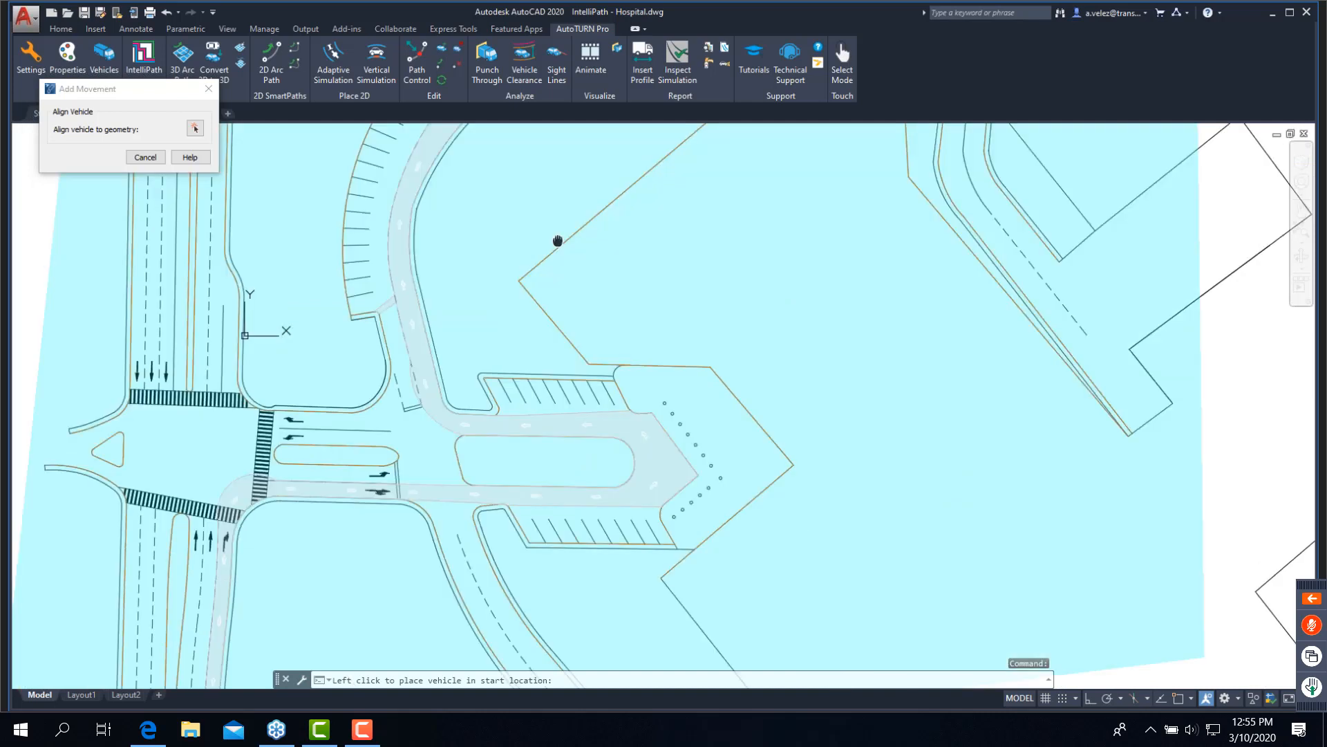
scroll(133, 201, "up", 2)
left_click(195, 128)
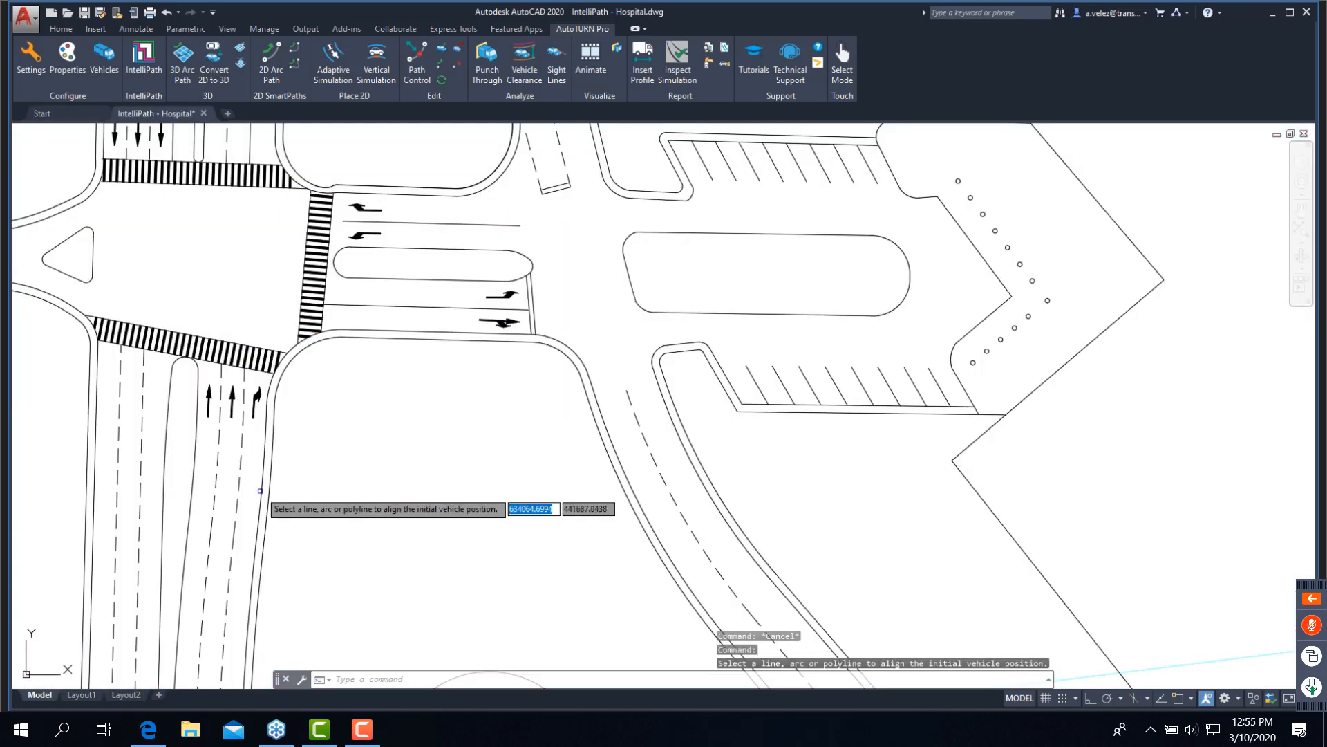
left_click(262, 467)
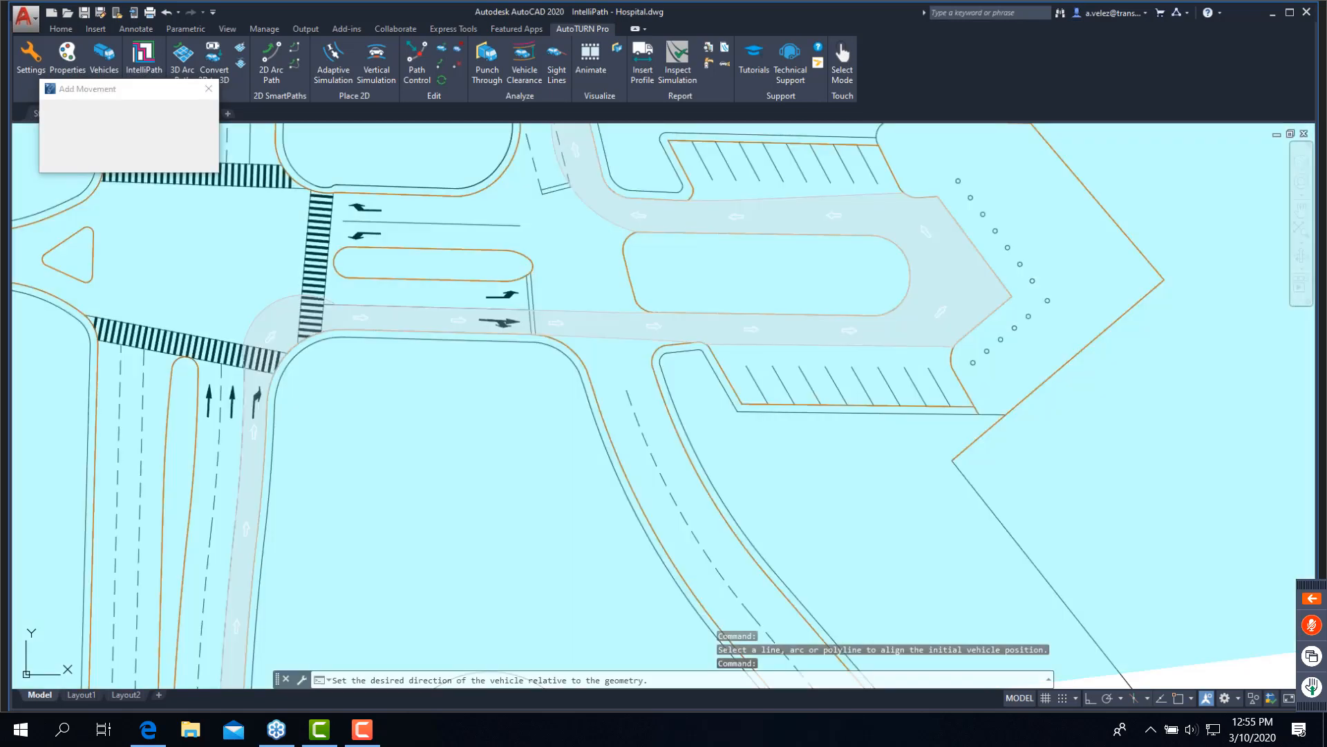
left_click(255, 405)
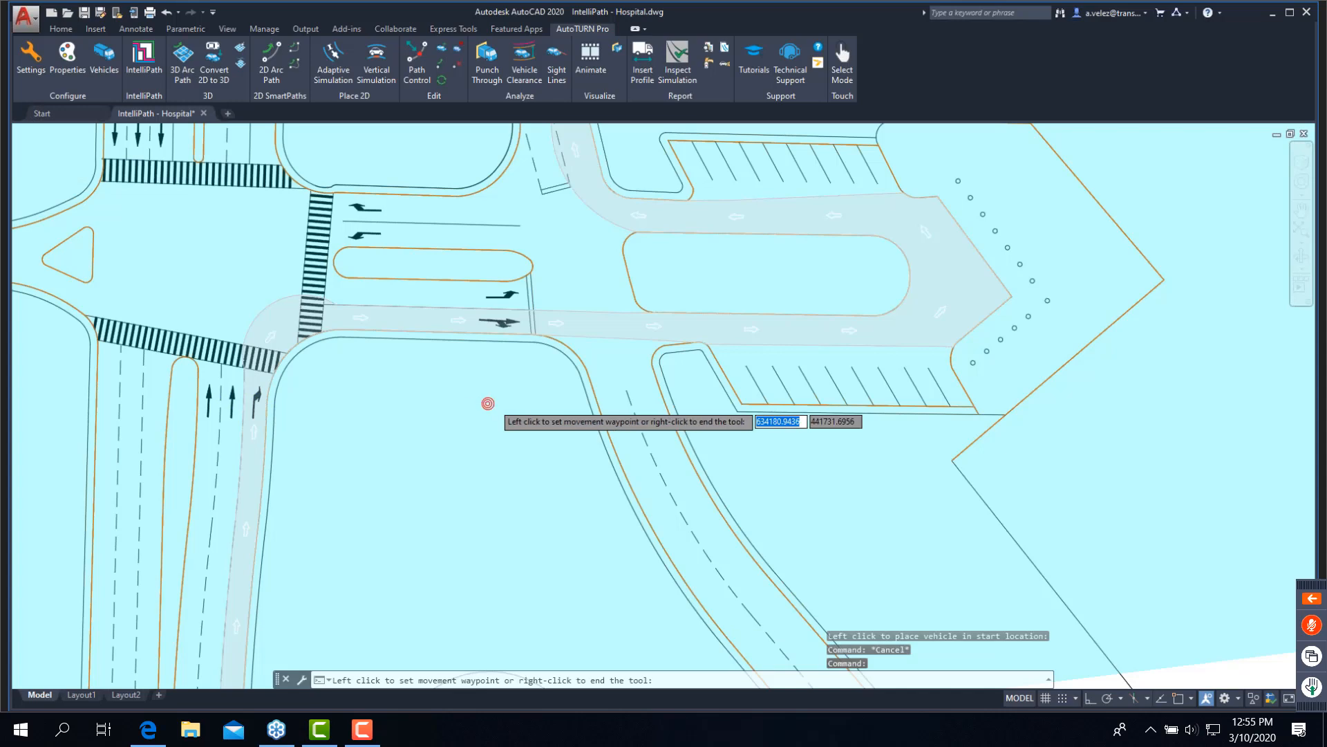
- Set the movement's waypoint at the route's northeast end and finish the movement there
scroll(488, 403, "down", 2)
middle_click_drag(608, 348, 533, 447)
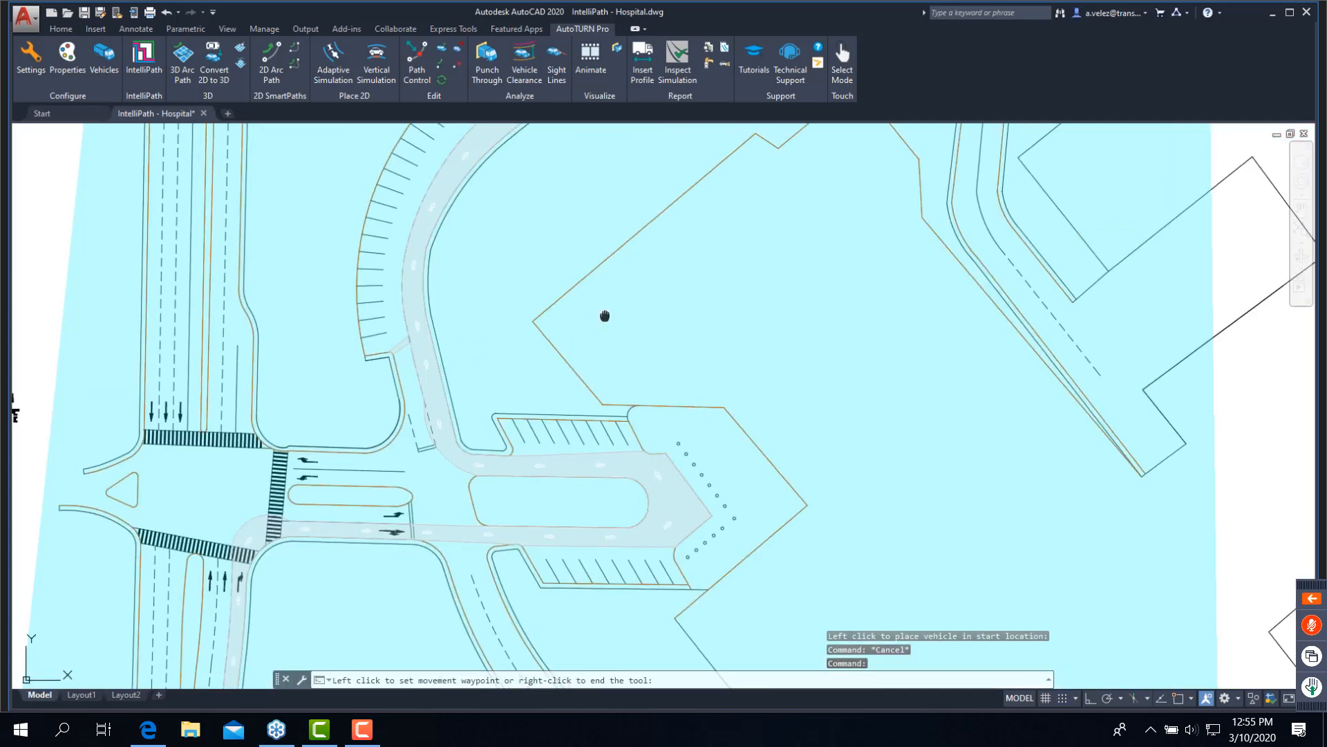
middle_click_drag(604, 316, 562, 430)
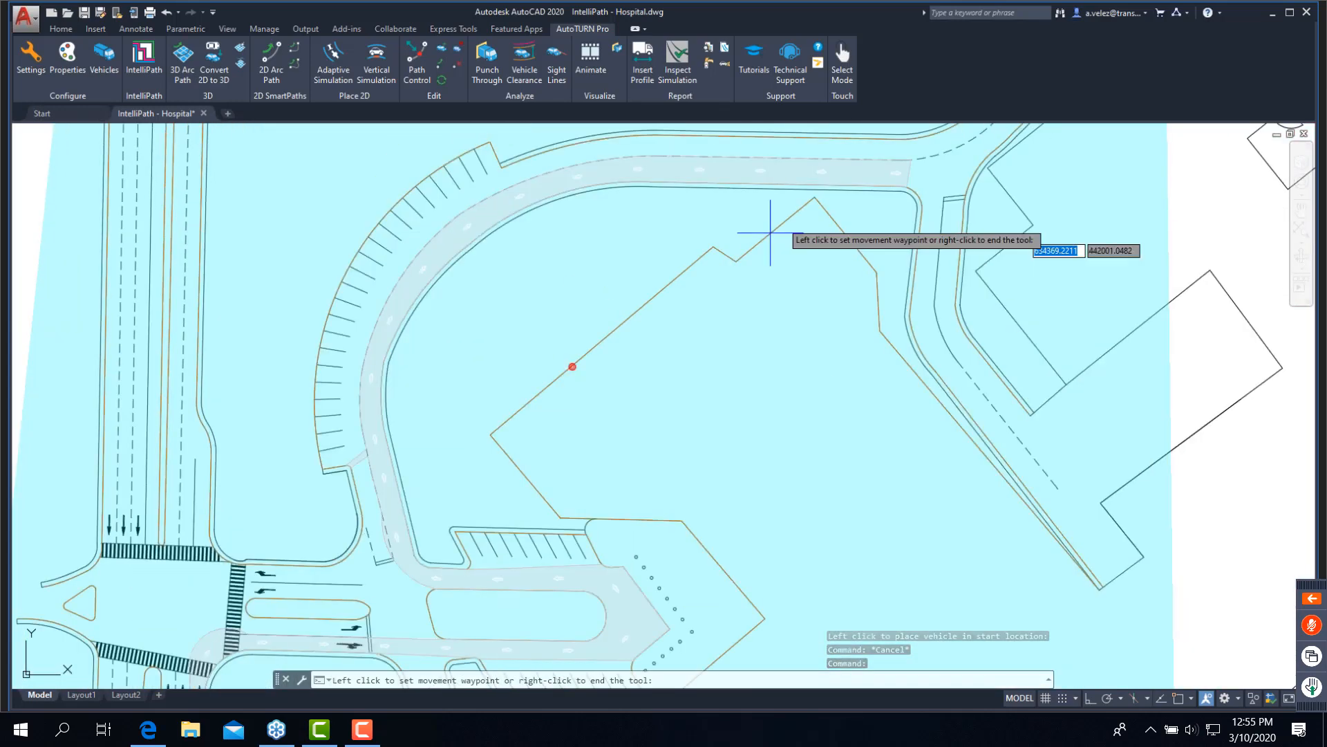
left_click(881, 174)
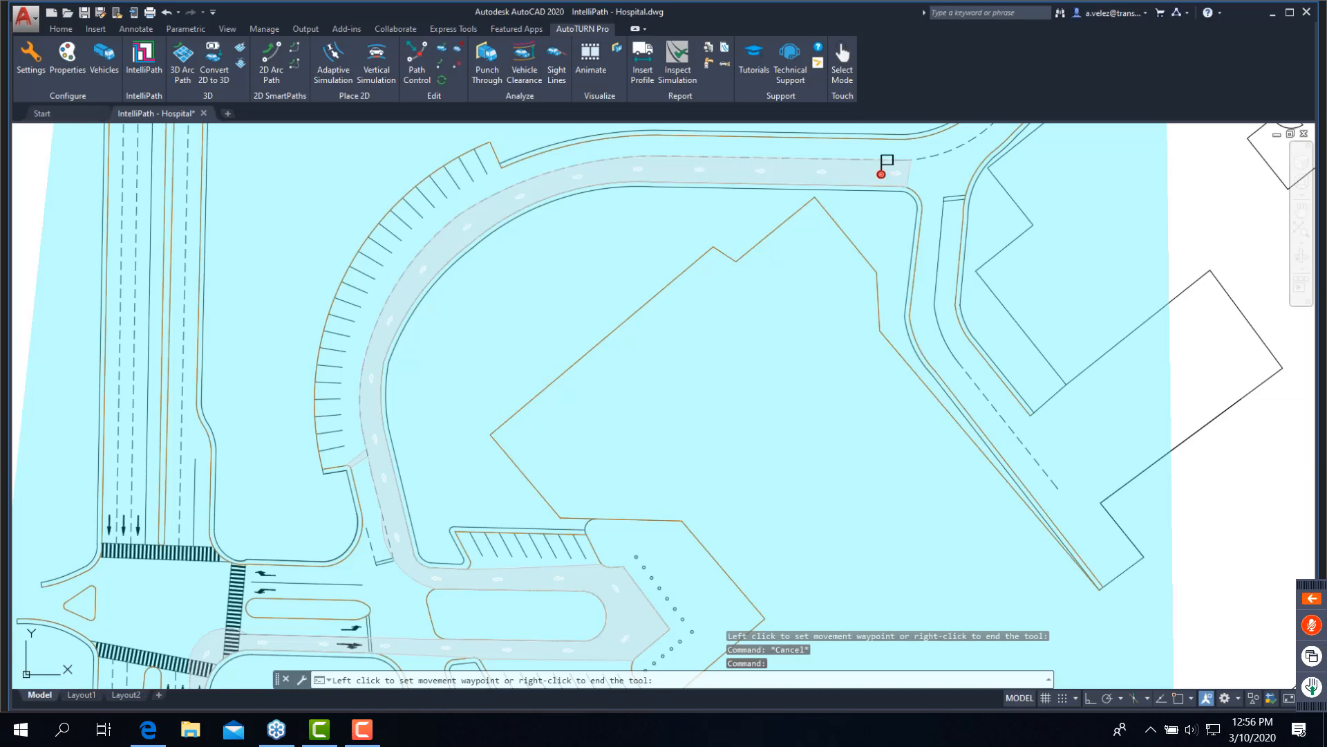
left_click(882, 174)
right_click(882, 175)
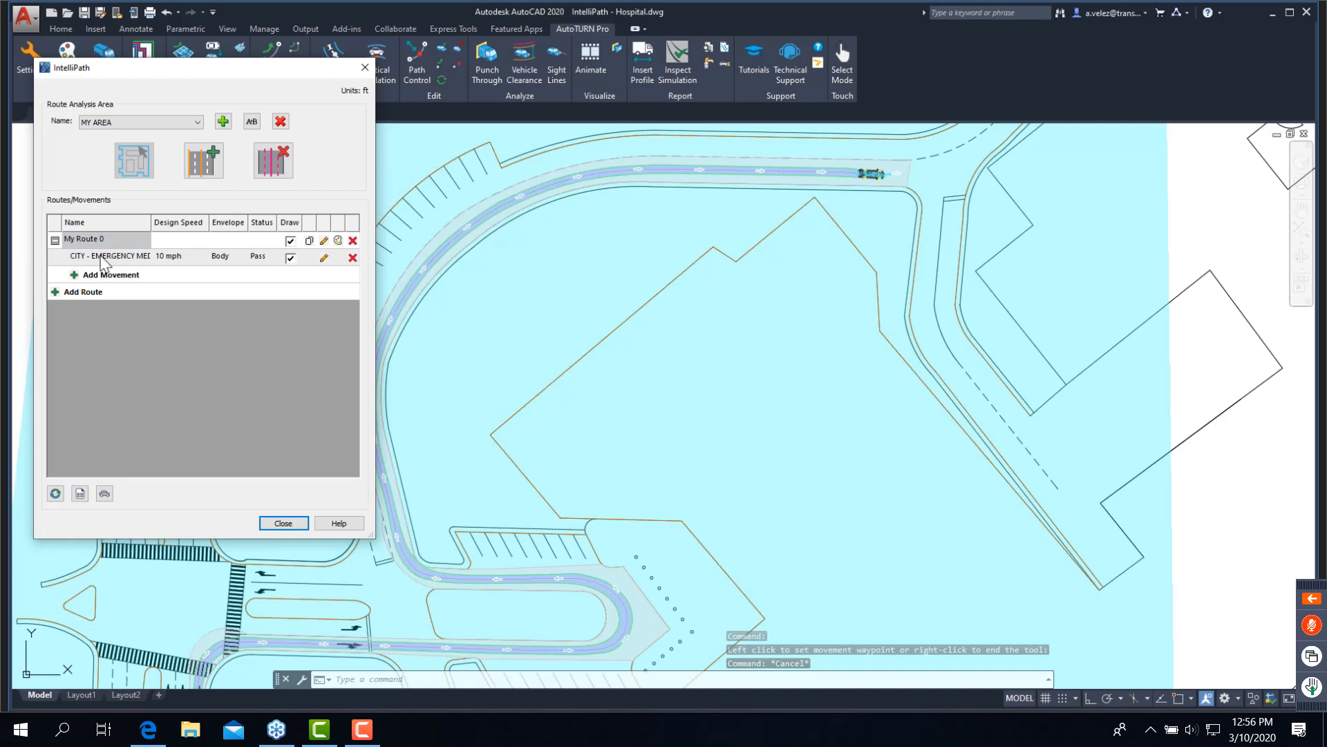
- Edit My Route 0's movement to use the CITY - FIRE & RESCUE (CALIFORNIA) SDFD Pumper Pierce Arrow XT
left_click(101, 256)
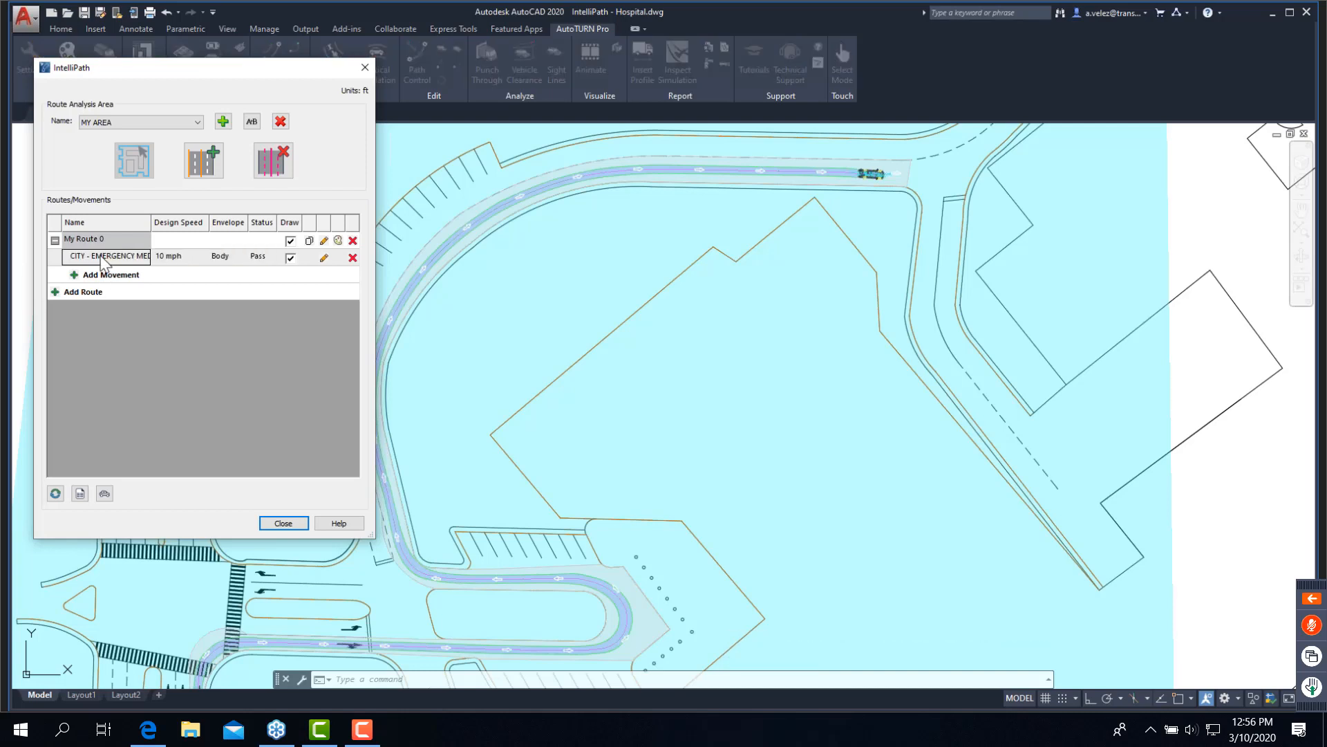
double_click(101, 256)
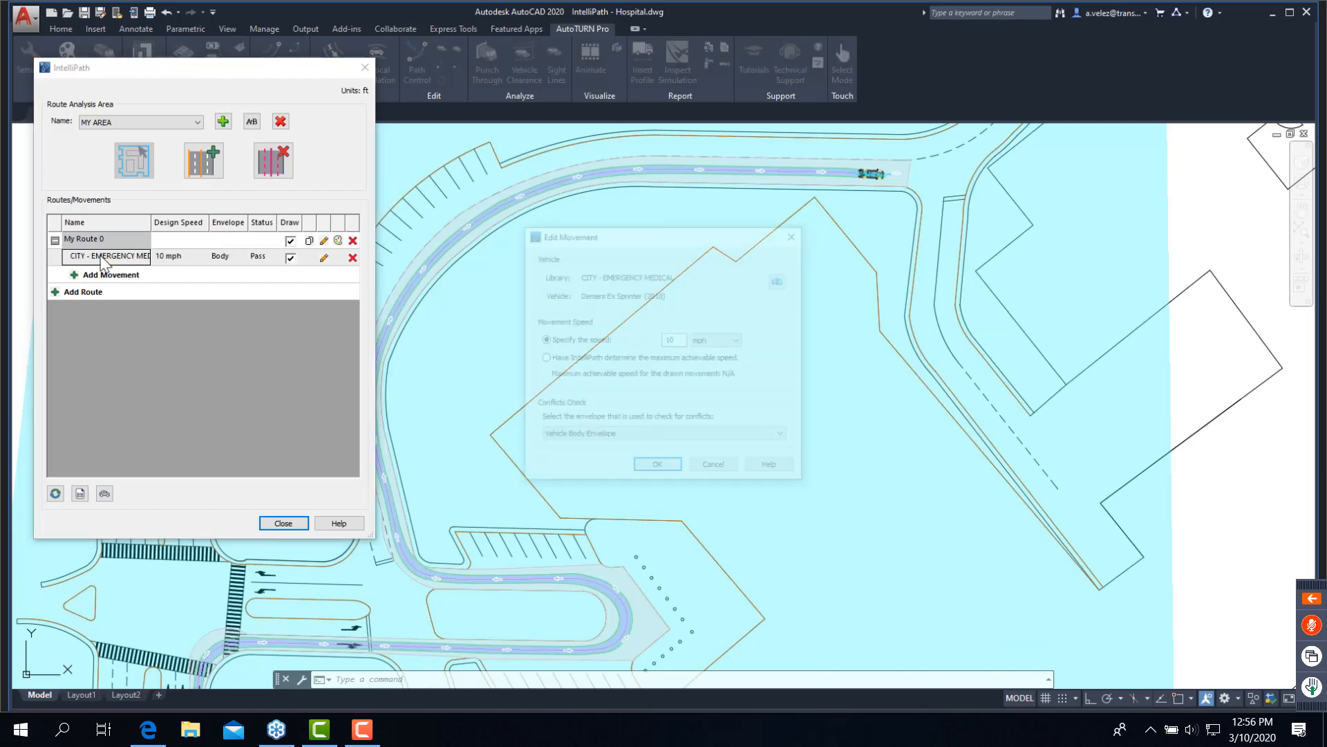
left_click(782, 286)
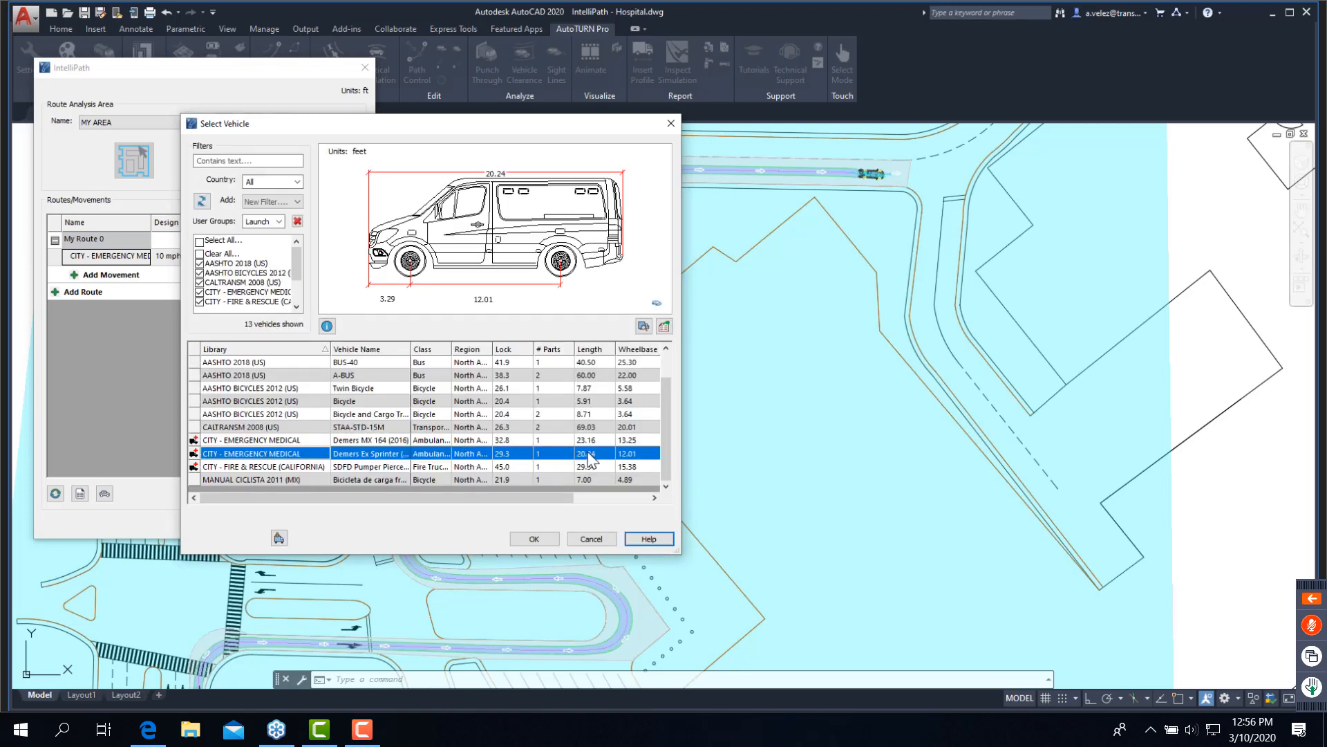
left_click(584, 468)
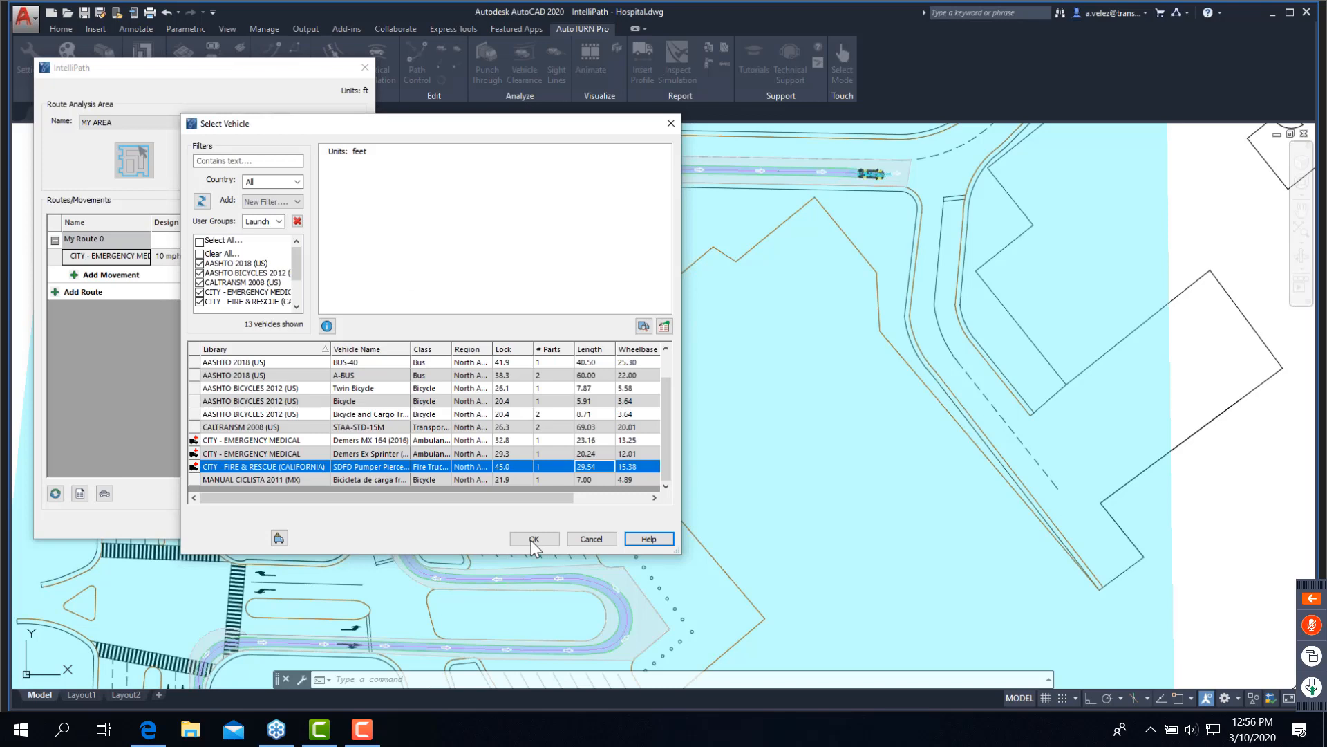
left_click(533, 538)
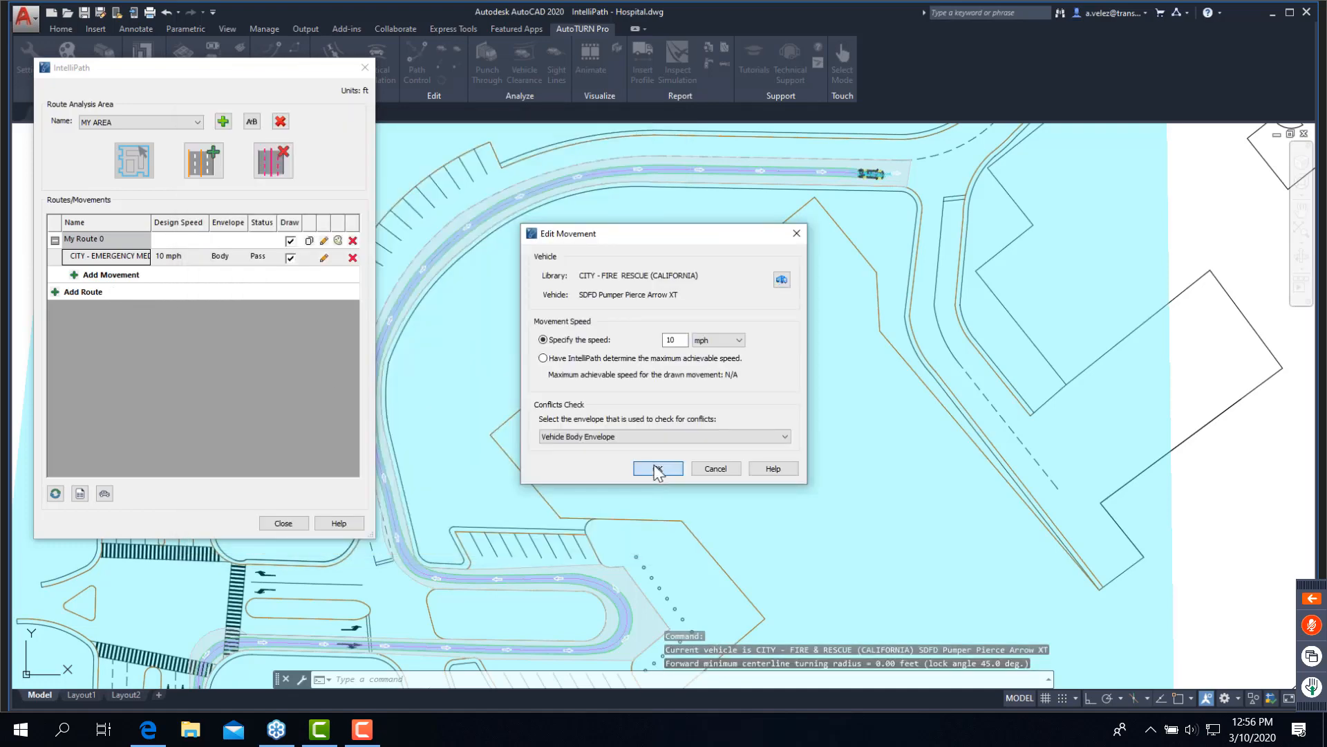
left_click(657, 470)
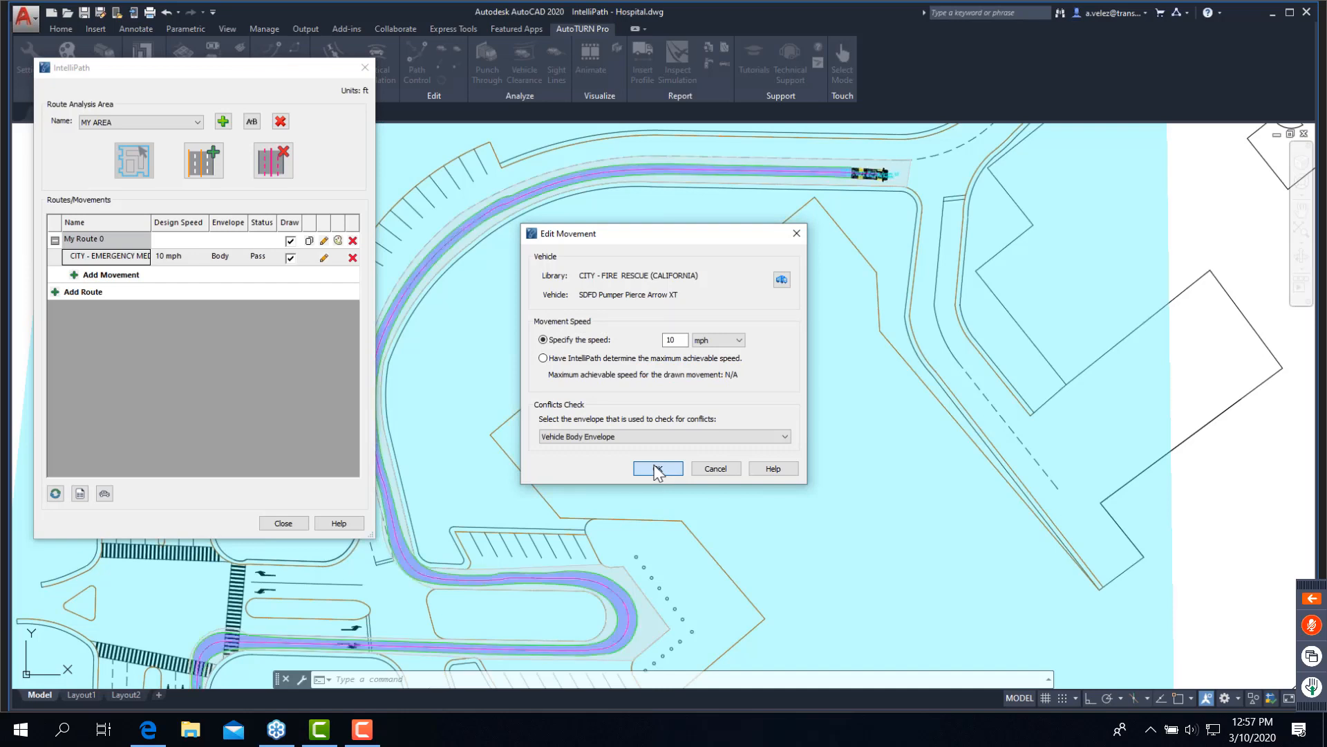
left_click(657, 469)
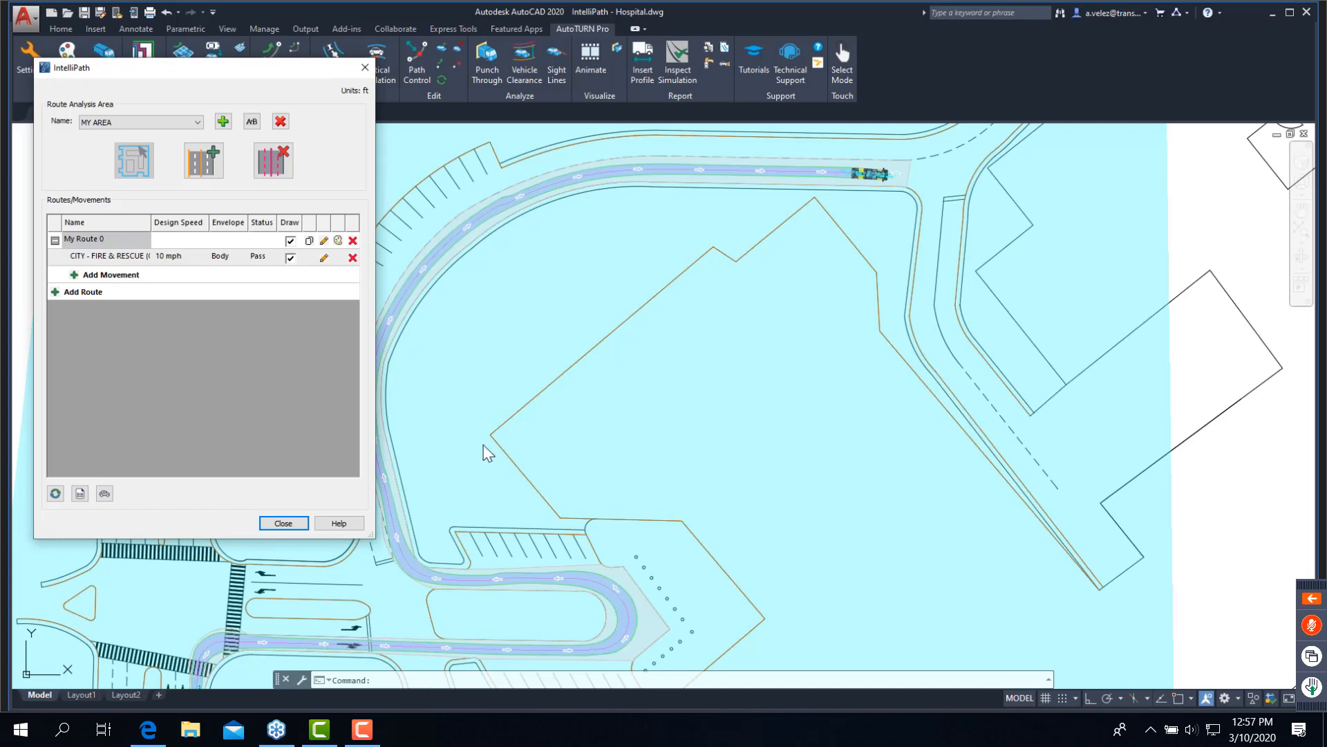
- Duplicate My Route 0 as "My Route 0 - Copy"
middle_click_drag(496, 482, 716, 288)
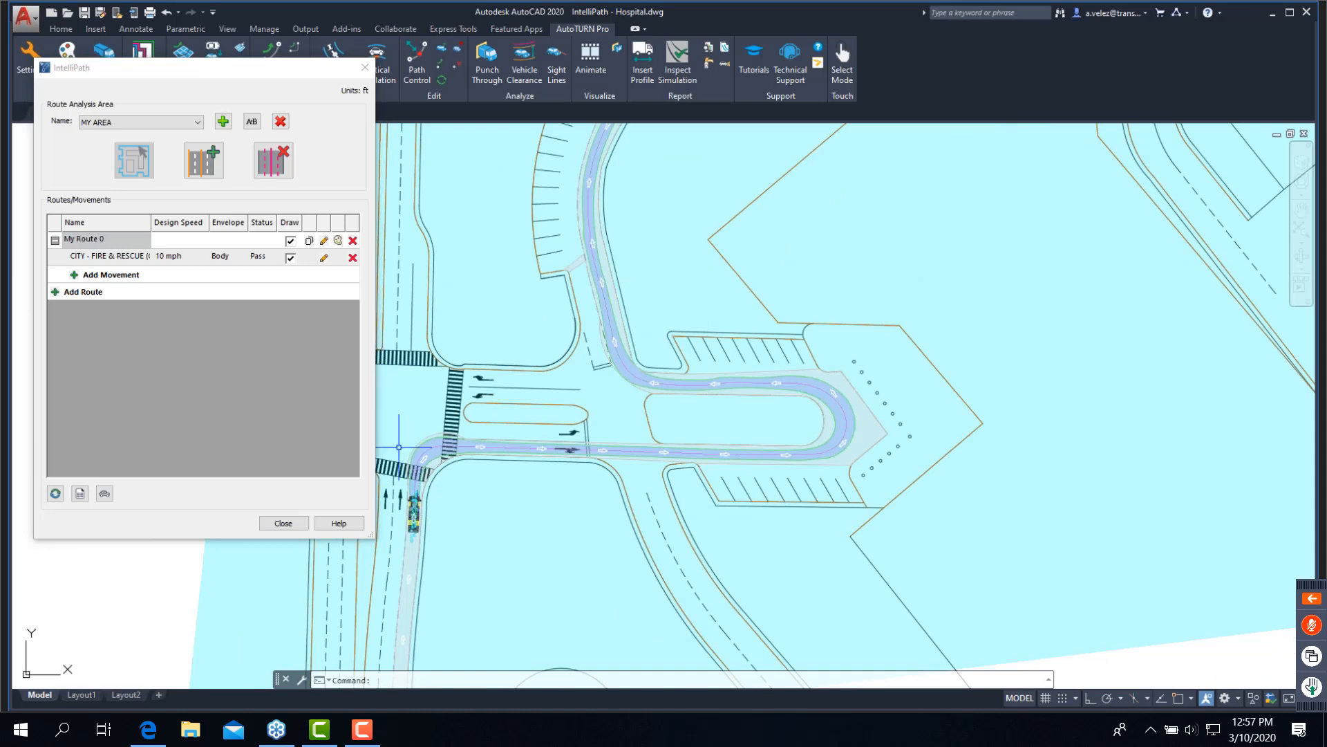
scroll(413, 435, "up", 2)
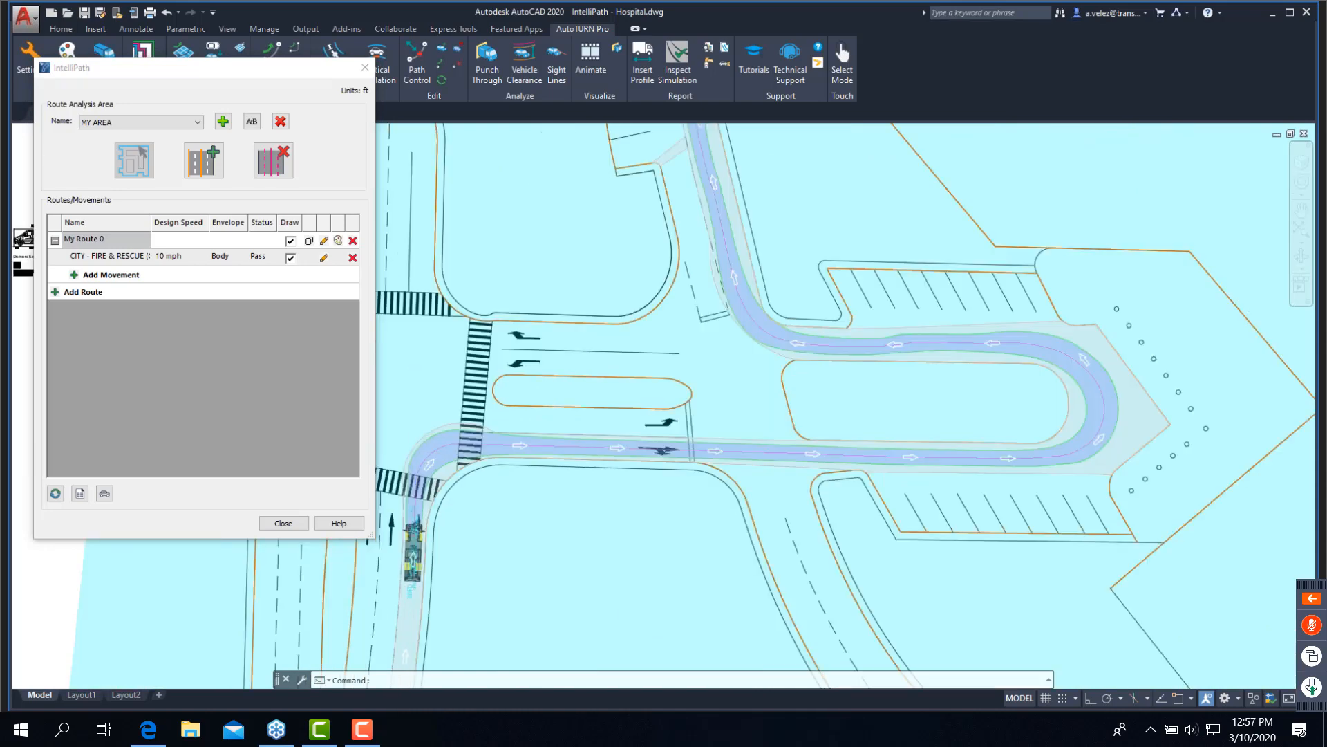
scroll(412, 436, "up", 2)
middle_click_drag(412, 436, 420, 394)
left_click(309, 243)
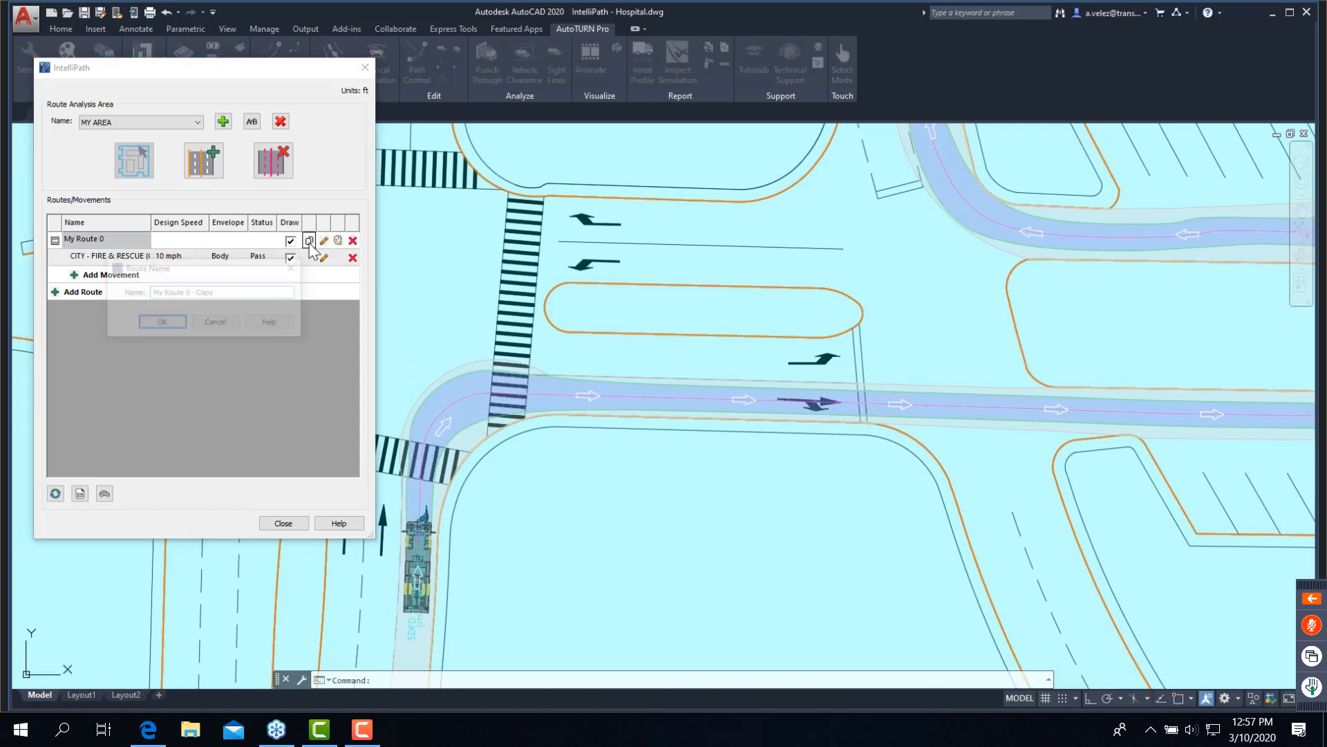
left_click(166, 329)
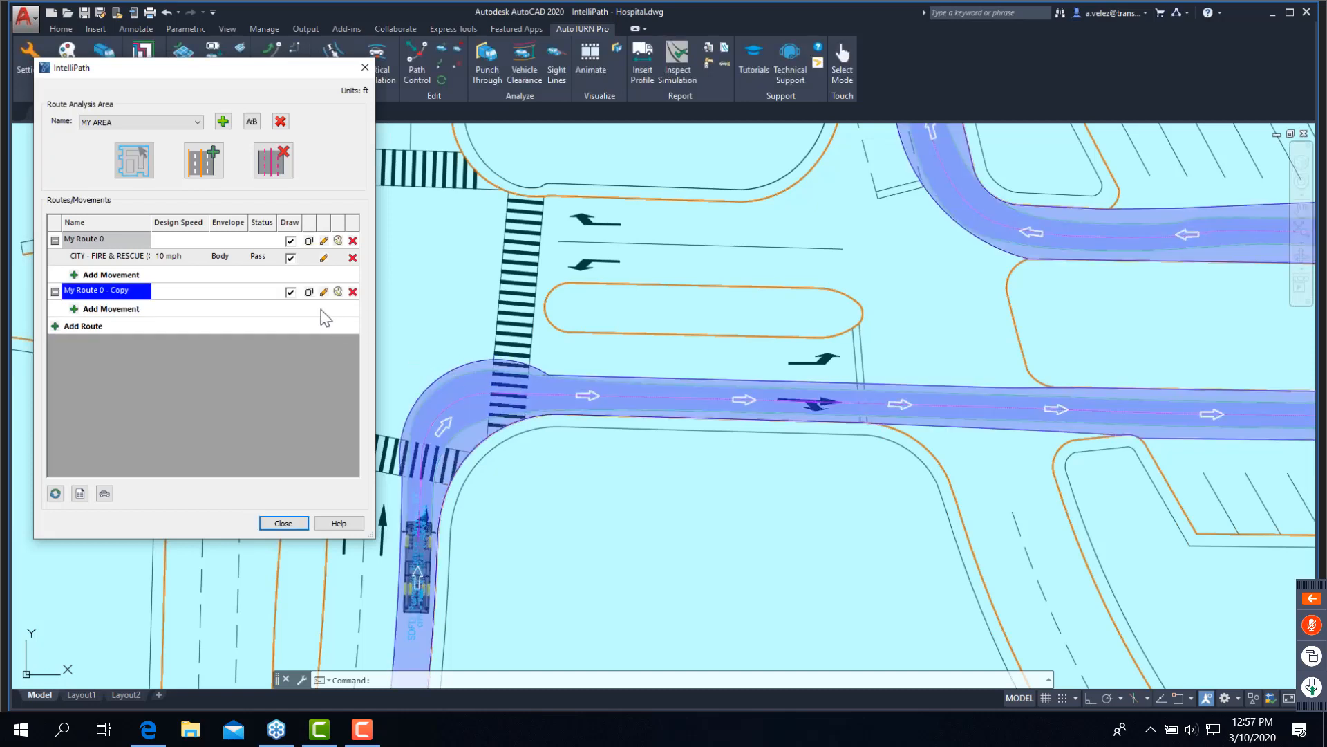
- Turn off drawing of My Route 0 and its fire truck movement
left_click(292, 242)
left_click(292, 259)
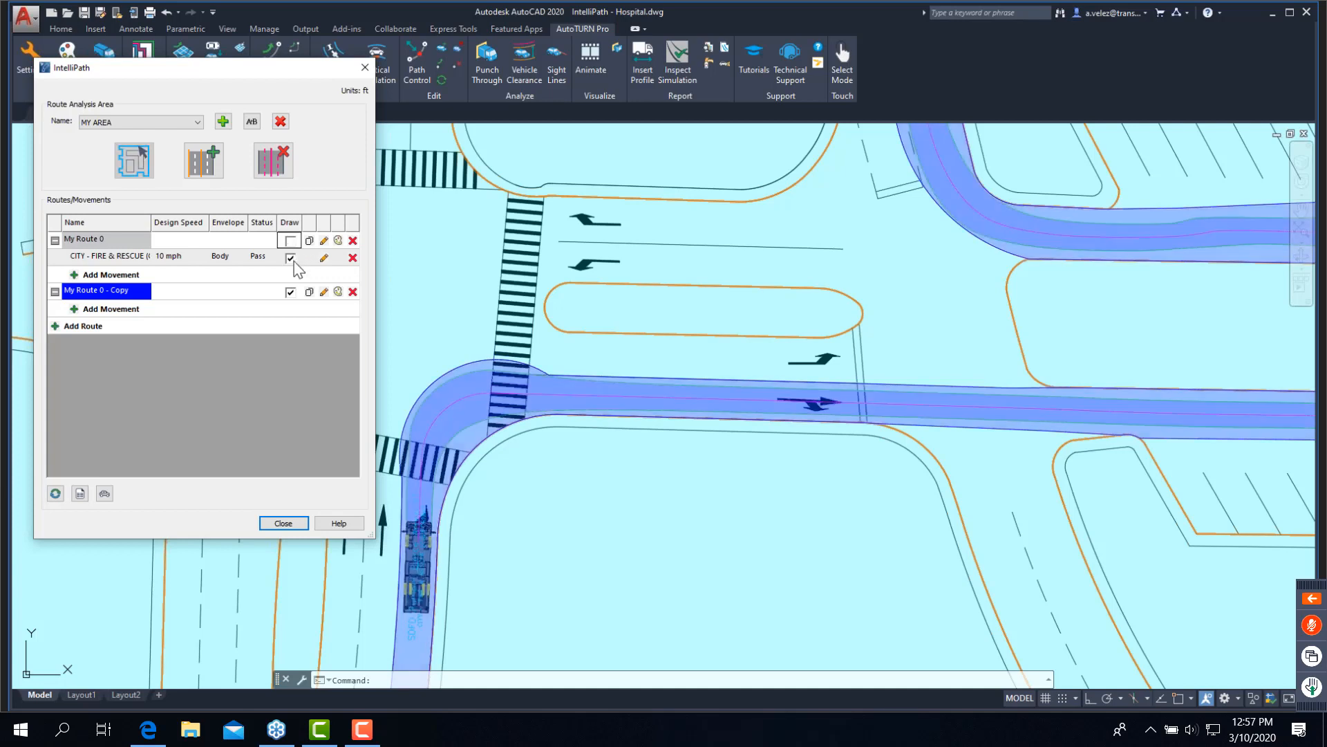
left_click(290, 258)
- Redraw the copied route's boundary as a wider arc from the south crosswalk's lane line to the lane divider east of the crosswalk, and close IntelliPath
left_click(322, 295)
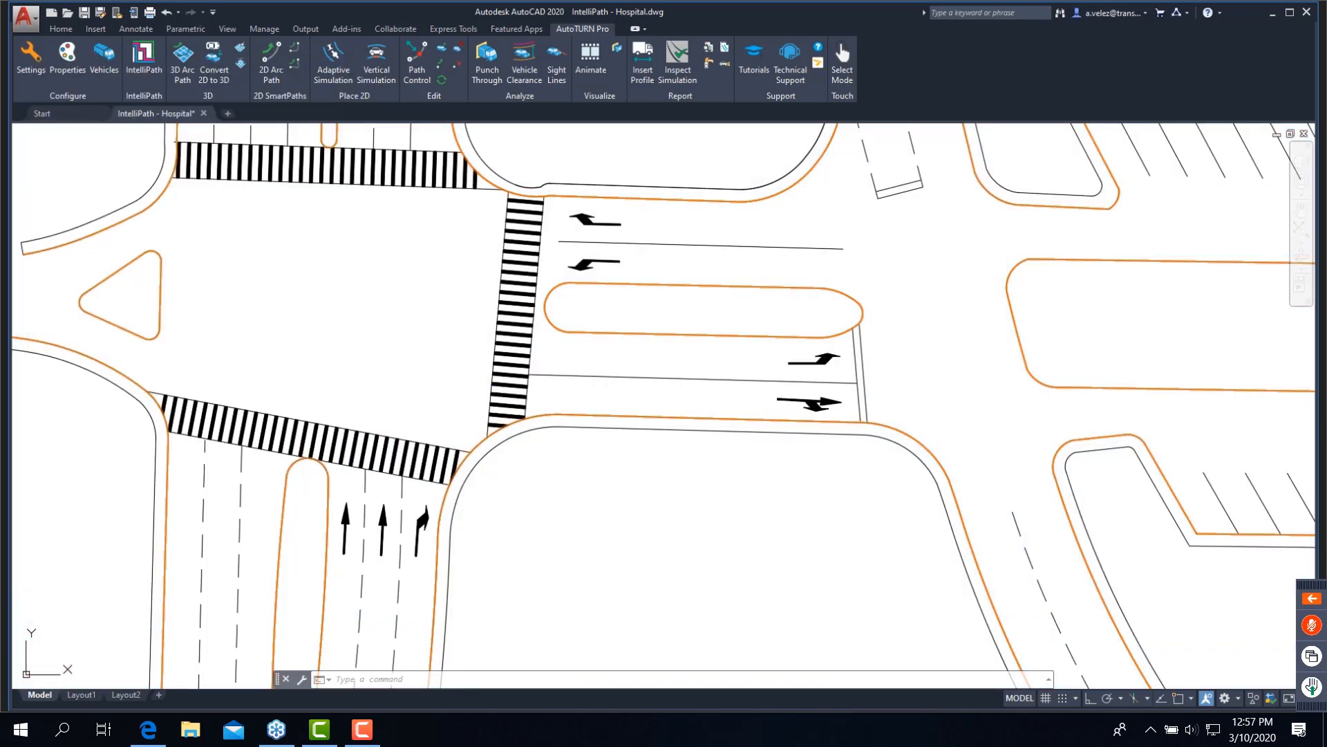
left_click(402, 475)
left_click(601, 376)
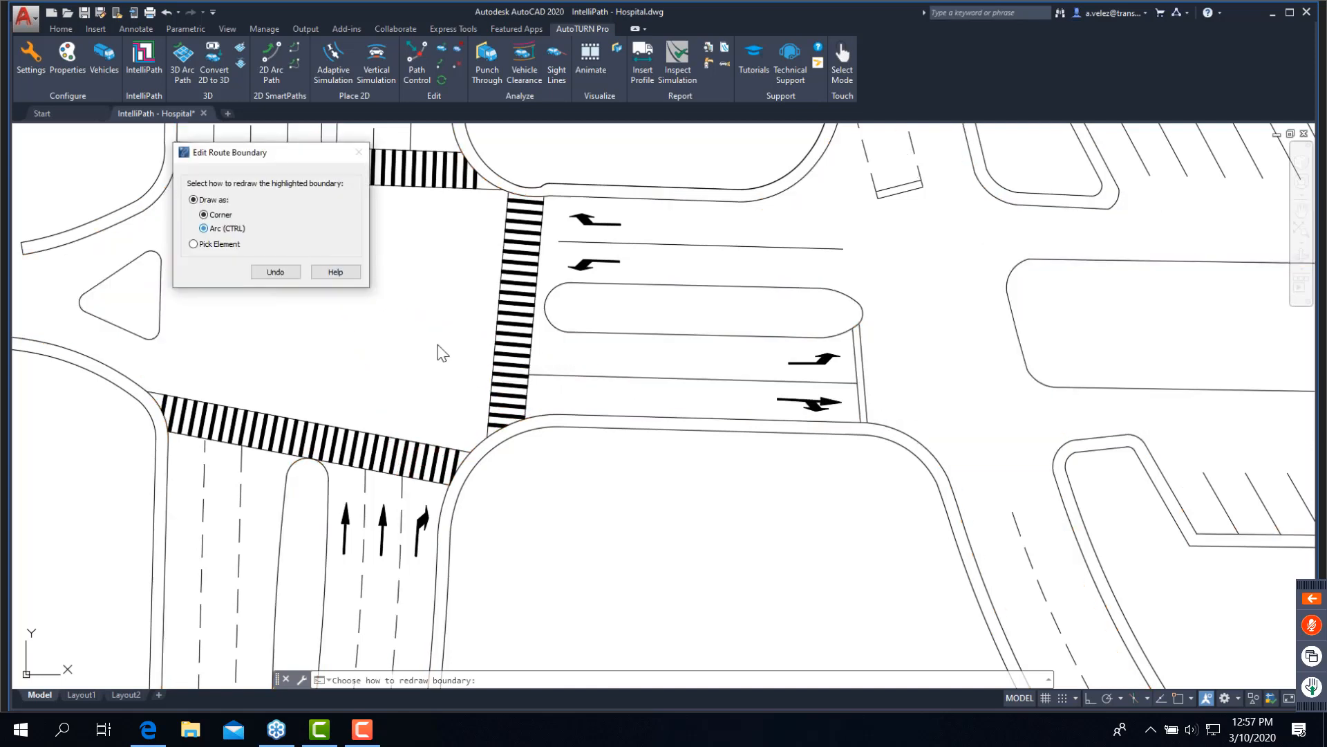
key("ctrl")
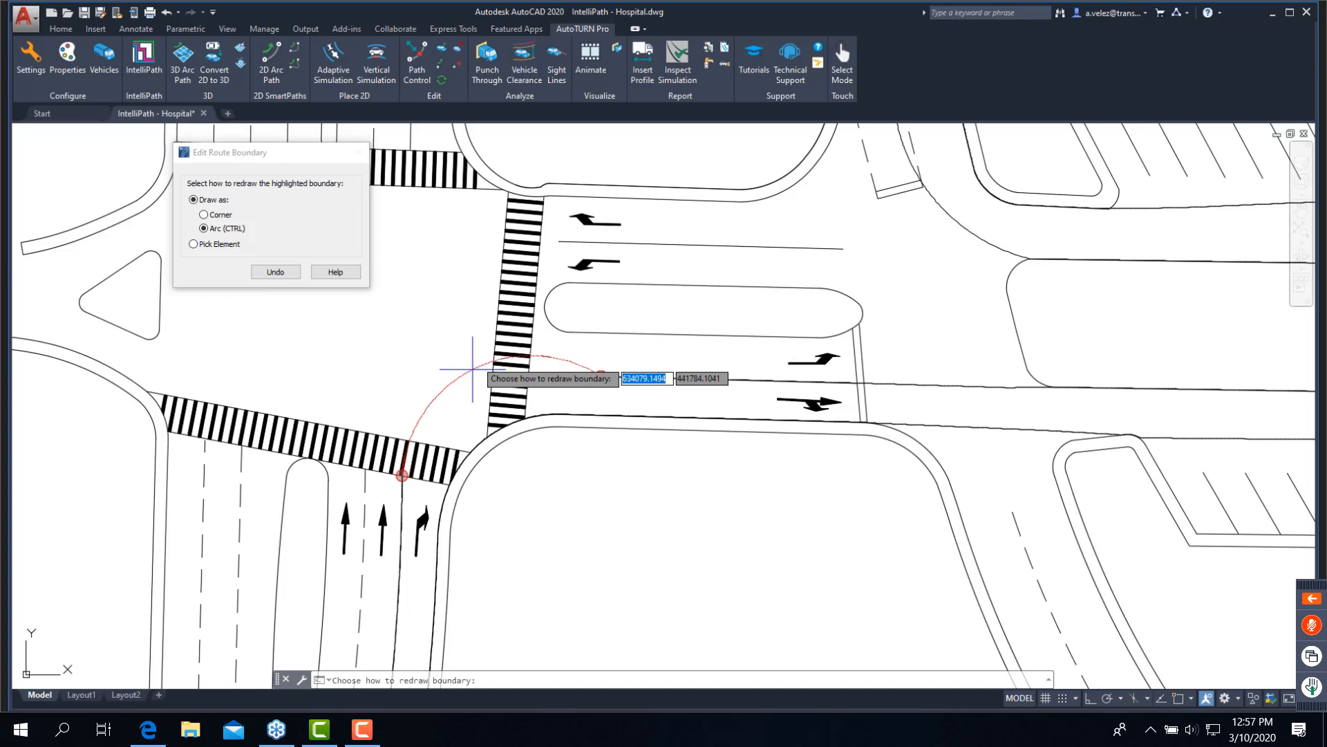
left_click(465, 349)
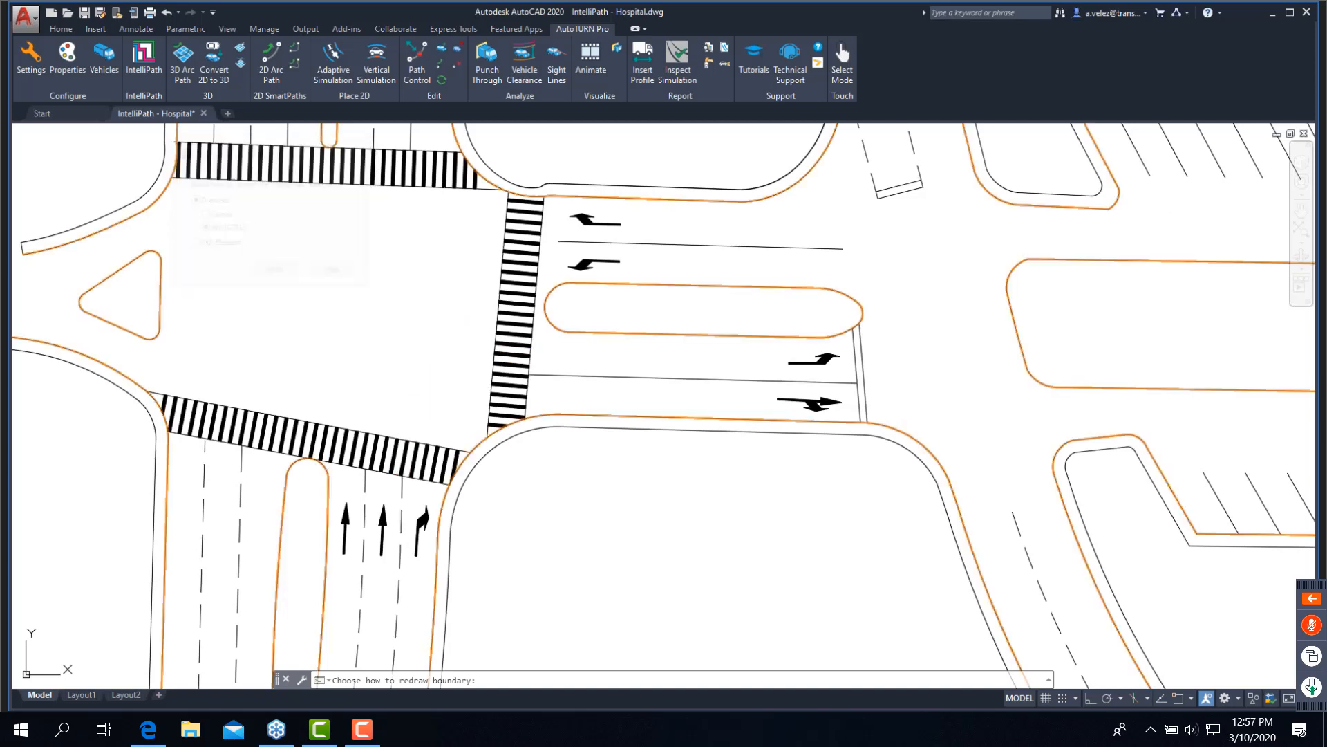
right_click(466, 349)
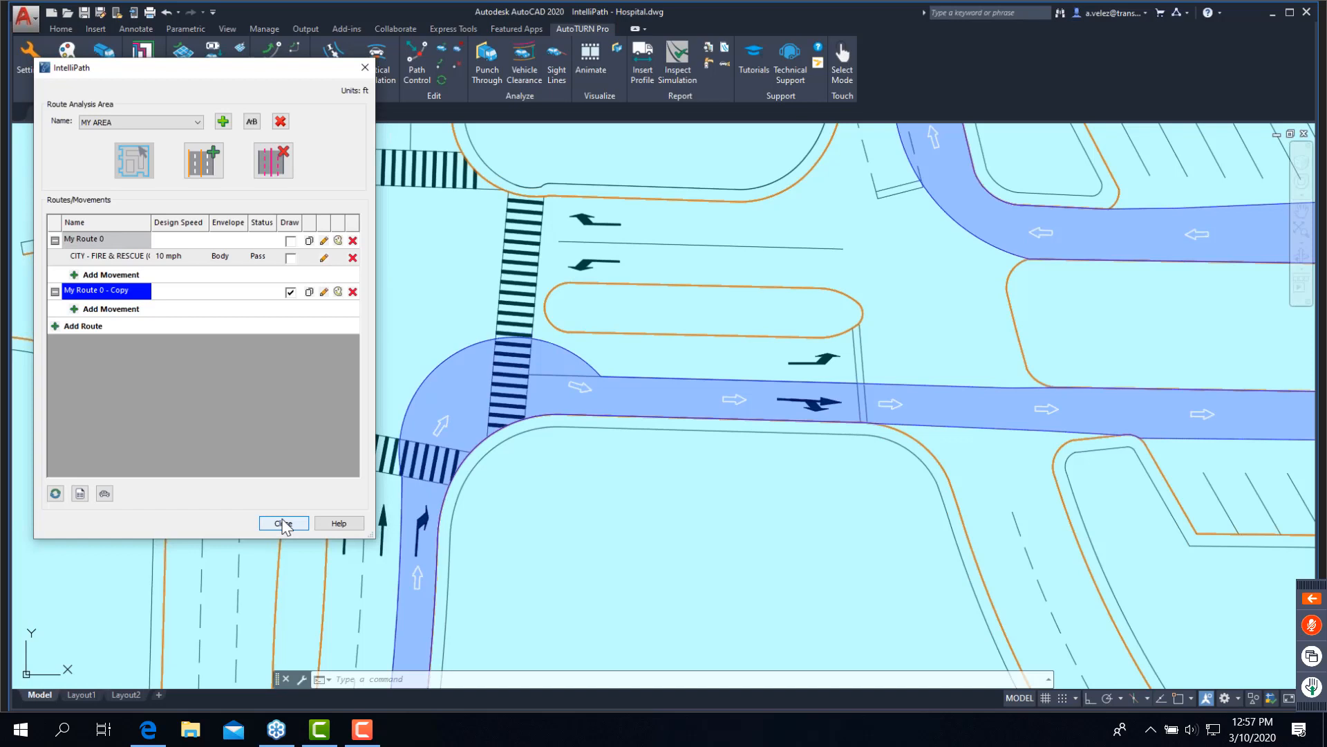
left_click(283, 523)
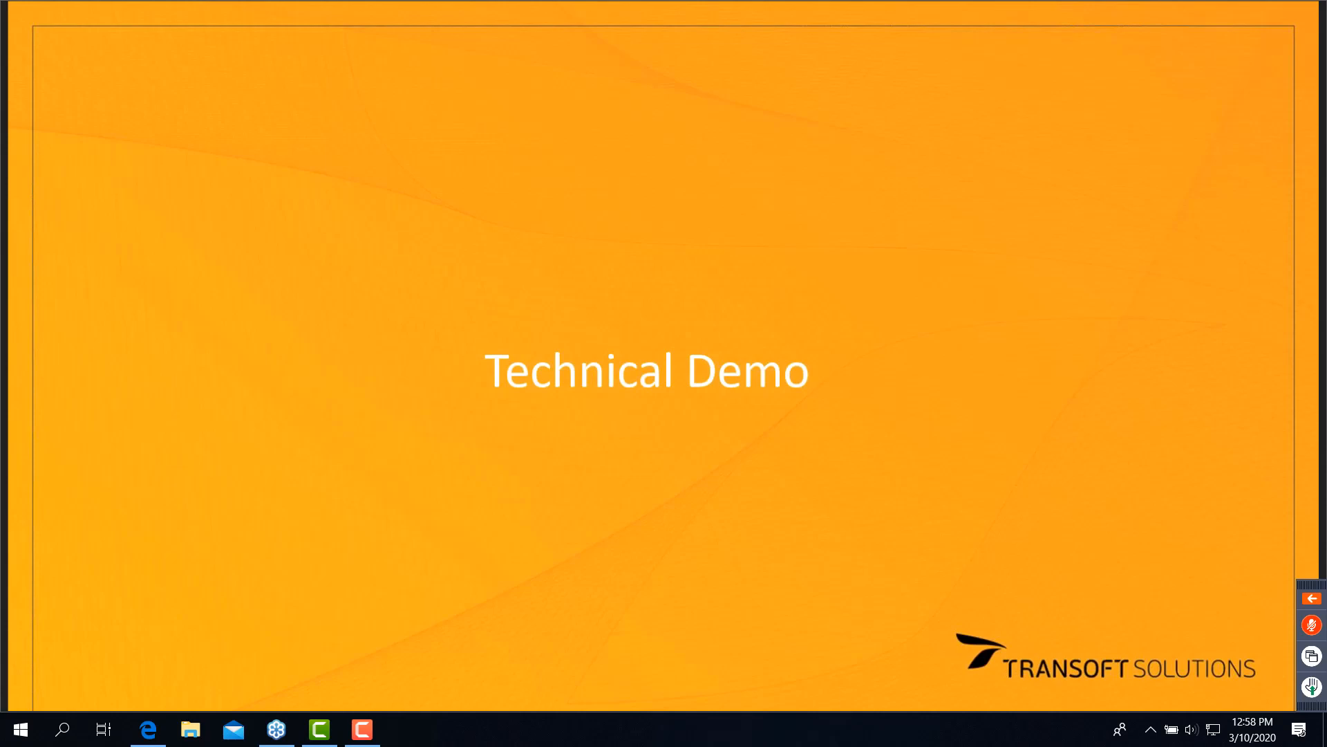
key("Right")
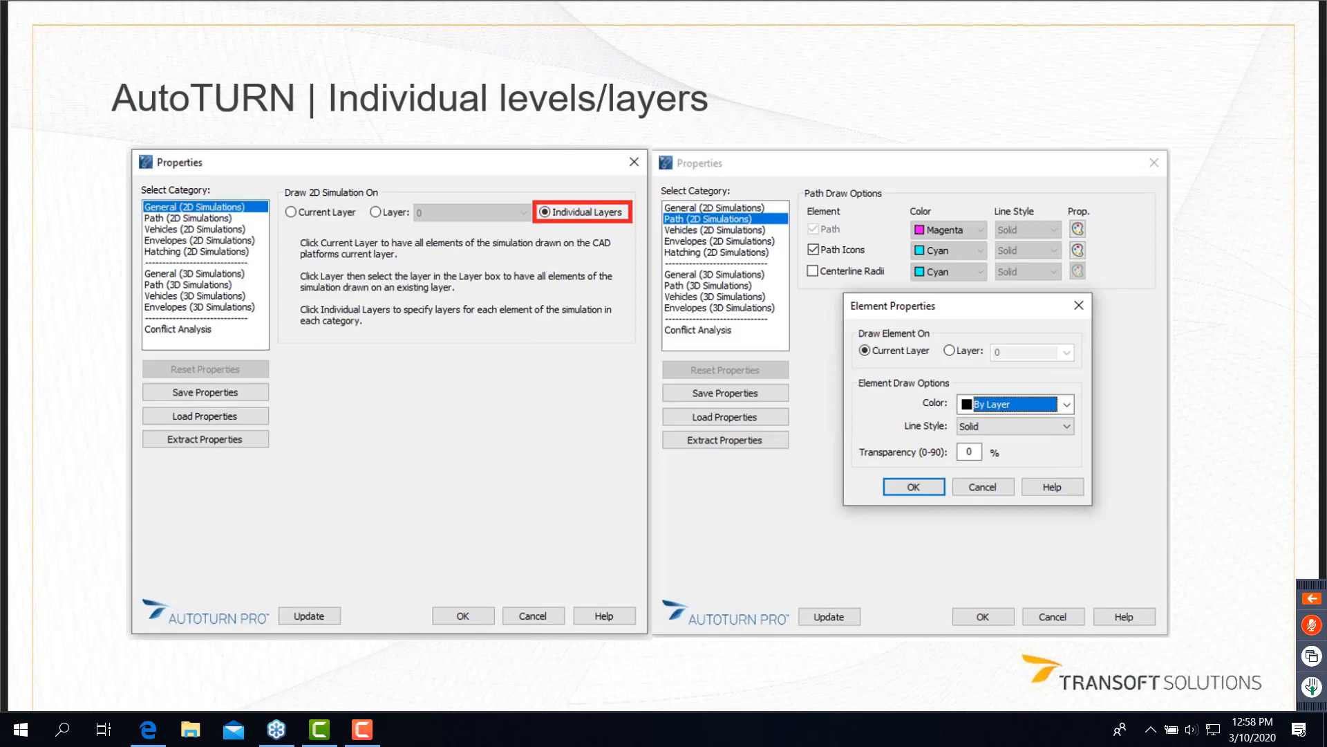
key("Right")
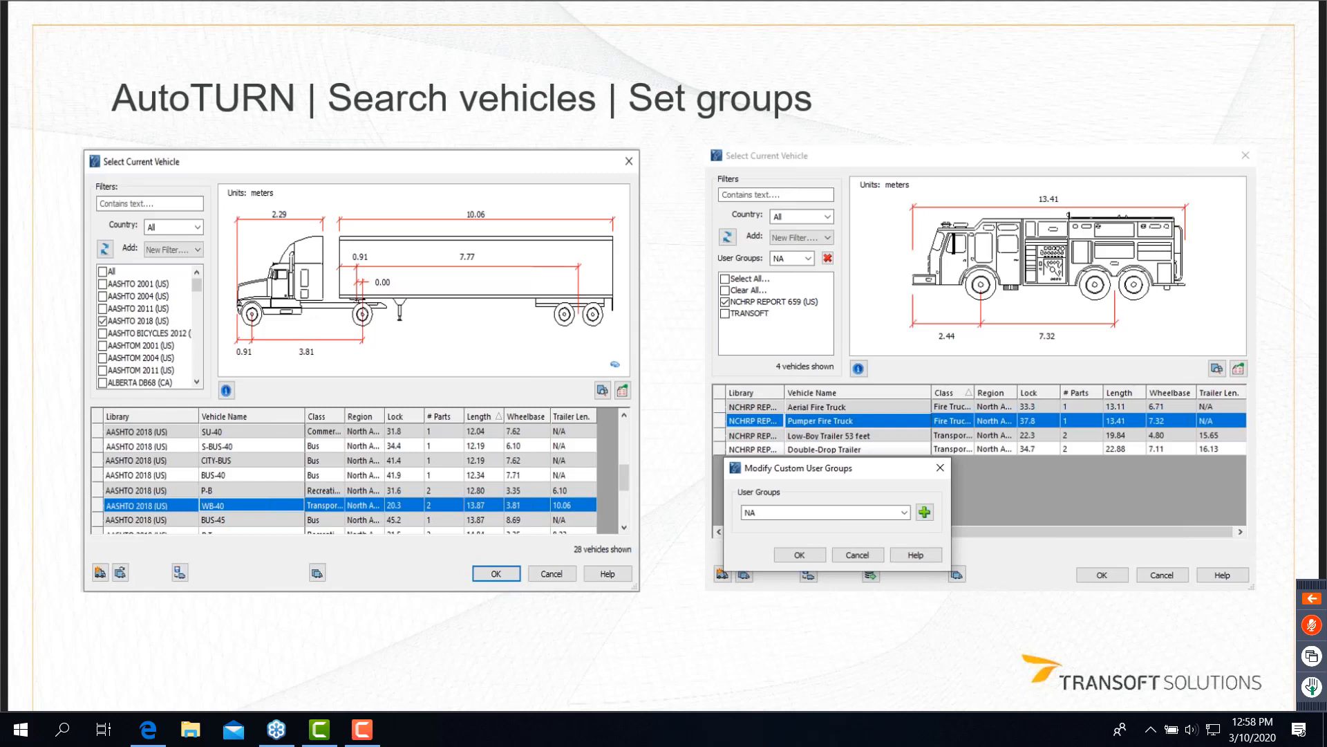